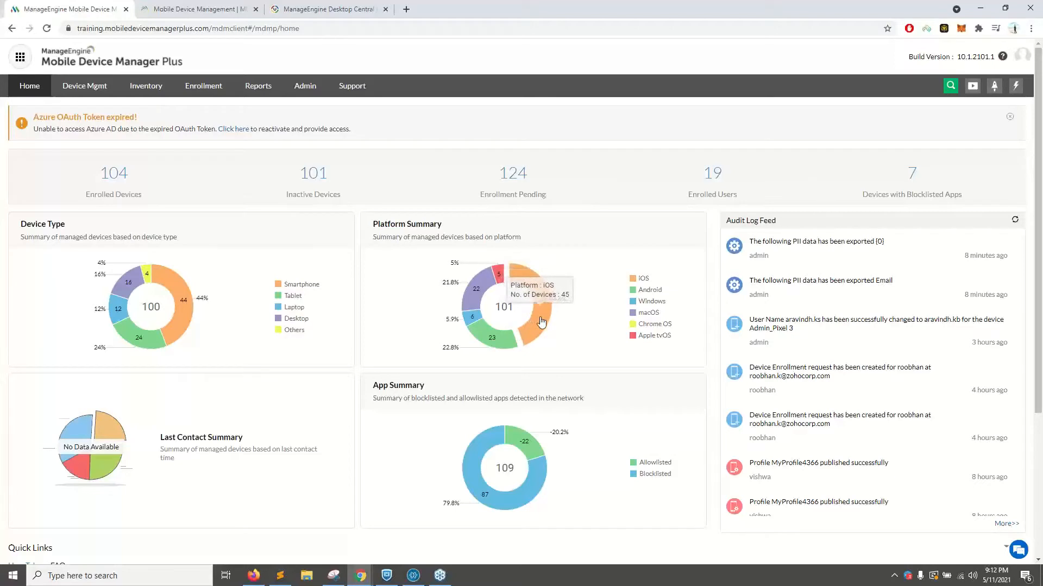
Open the iOS device list from the dashboard's Platform Summary chart and look through the filtered smartphones
left_click(541, 322)
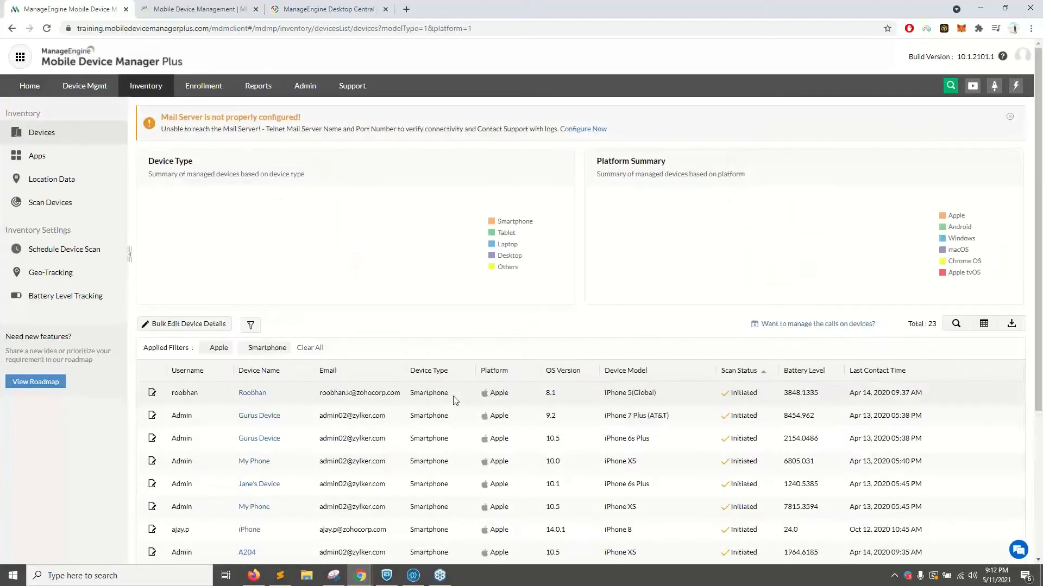
scroll(364, 332, "down", 3)
scroll(365, 332, "down", 4)
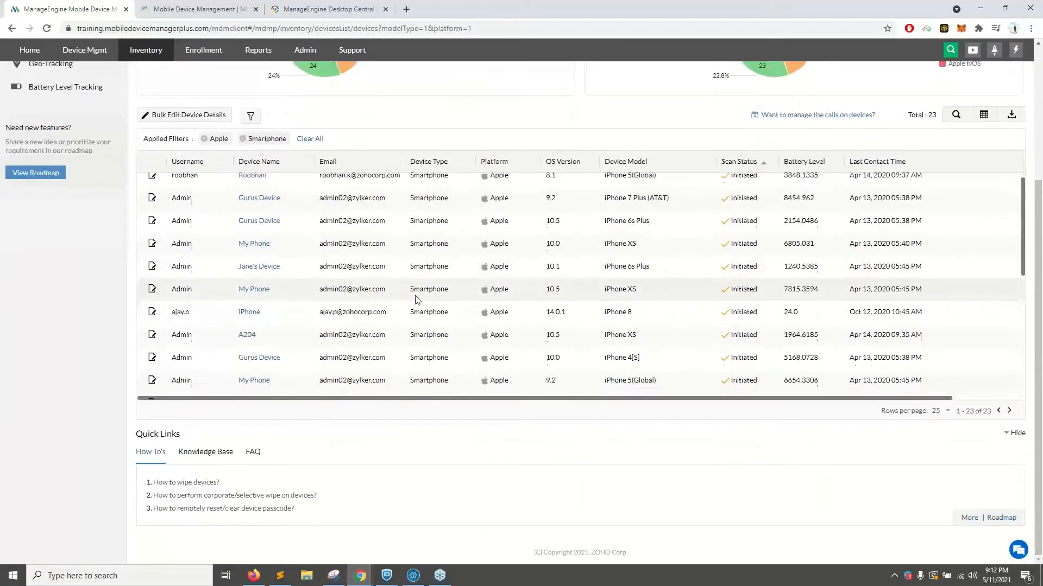
scroll(437, 405, "up", 6)
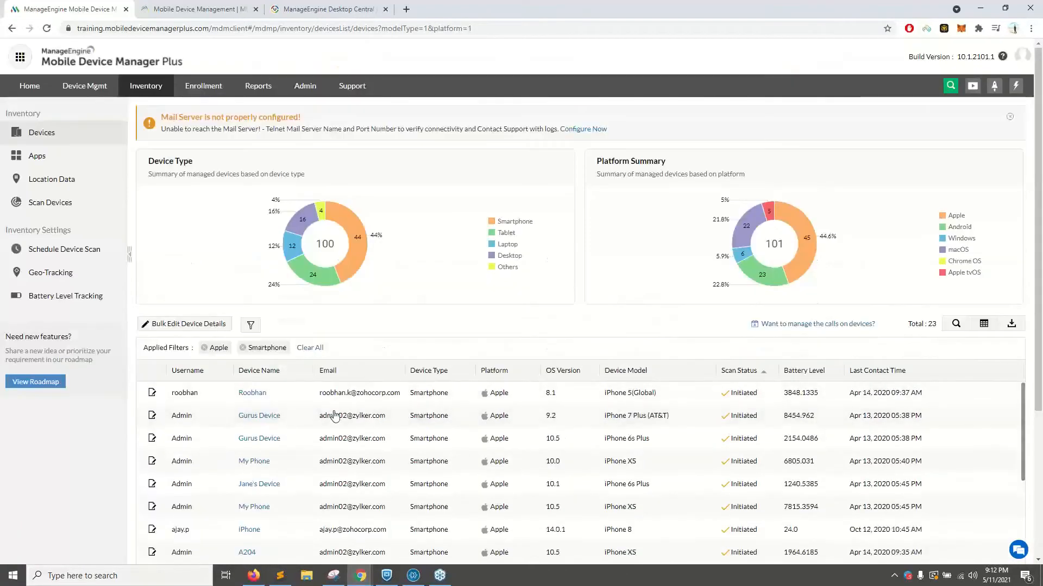
scroll(478, 391, "down", 5)
scroll(469, 346, "down", 1)
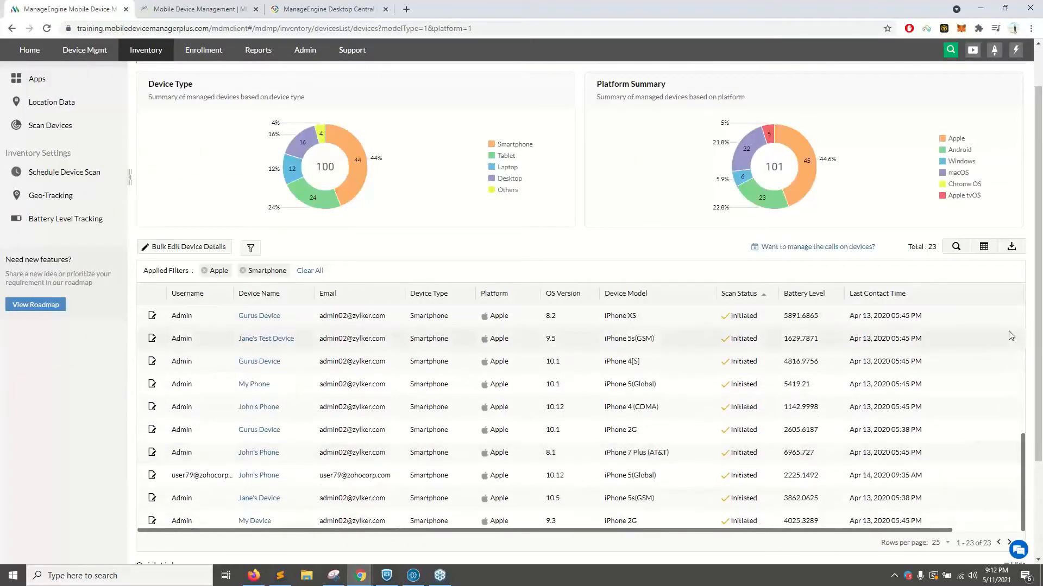
Check the export format options for the filtered device list and close them without exporting
left_click(1011, 246)
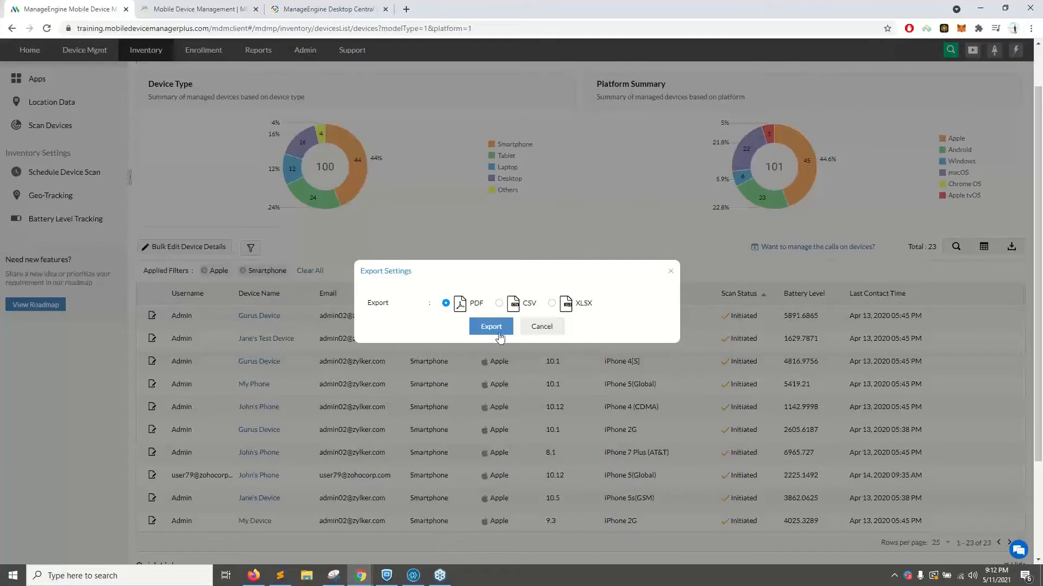
left_click(541, 326)
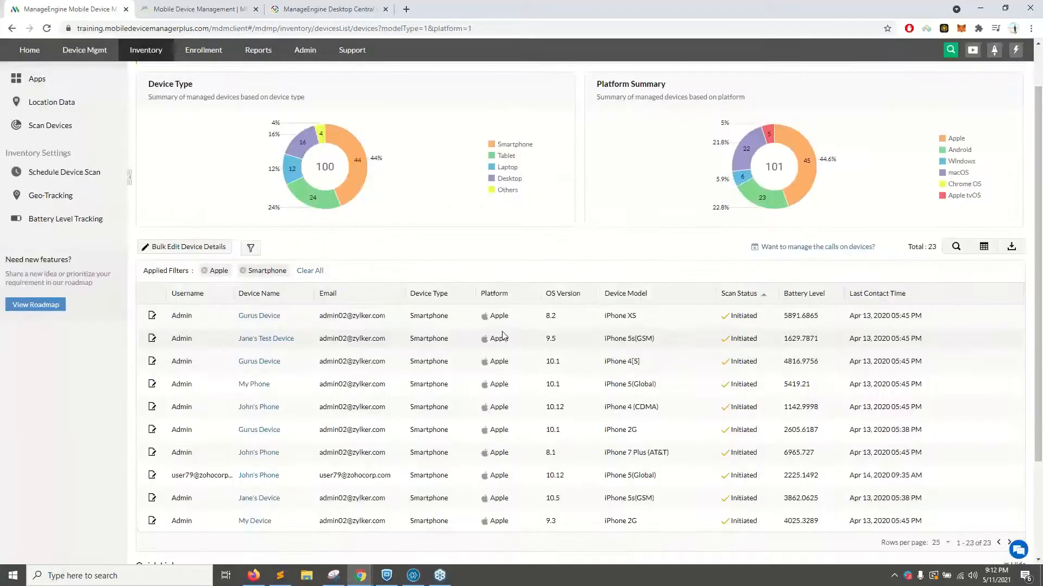
Browse the device management pages for groups, profiles, the app repository and content management
scroll(233, 304, "up", 3)
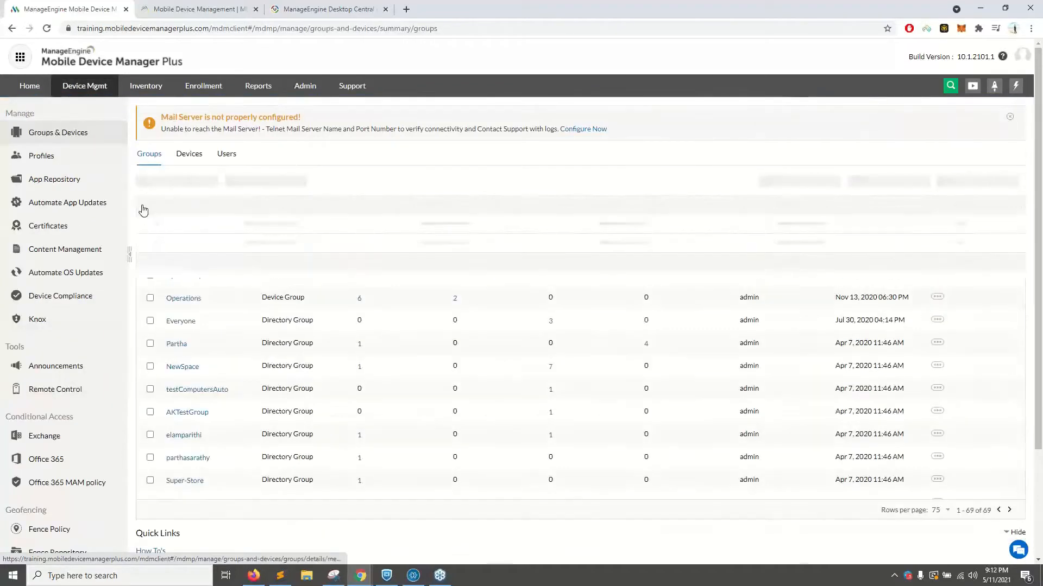
scroll(213, 278, "down", 2)
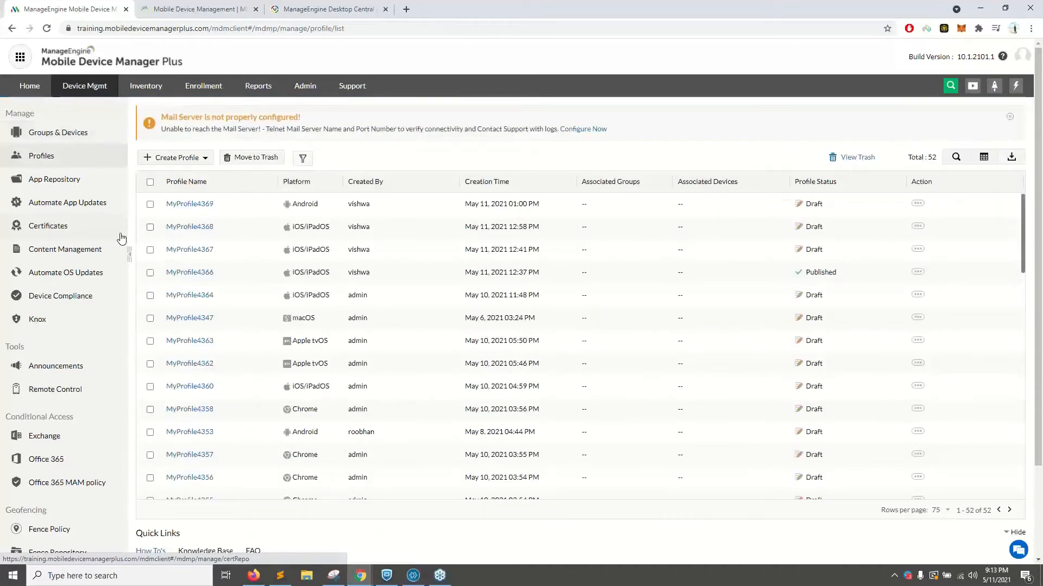
left_click(69, 186)
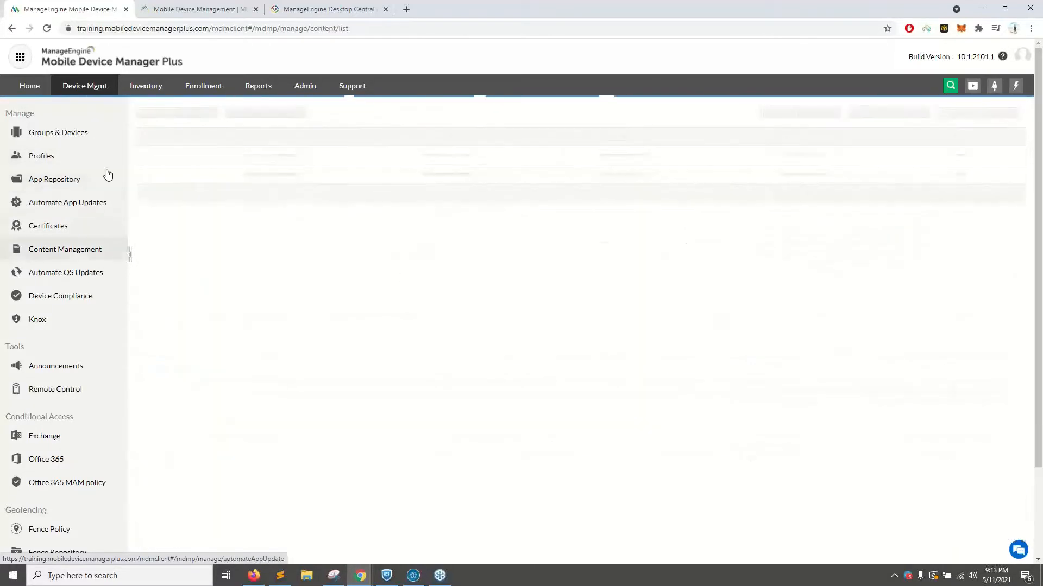
Remove the Smartphone and Apple filters from the inventory's device list and look through all the devices
left_click(143, 87)
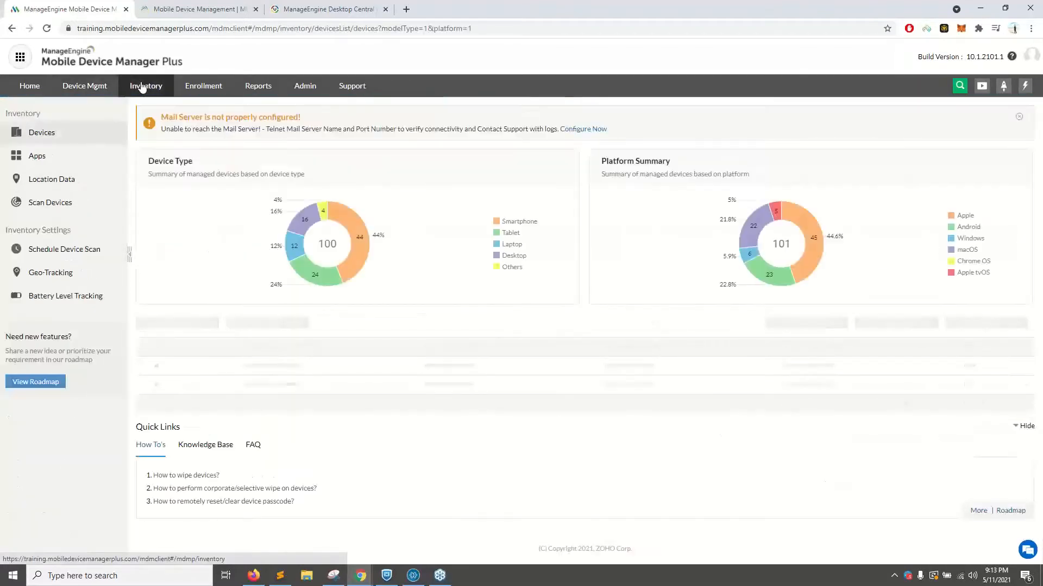
scroll(326, 271, "down", 2)
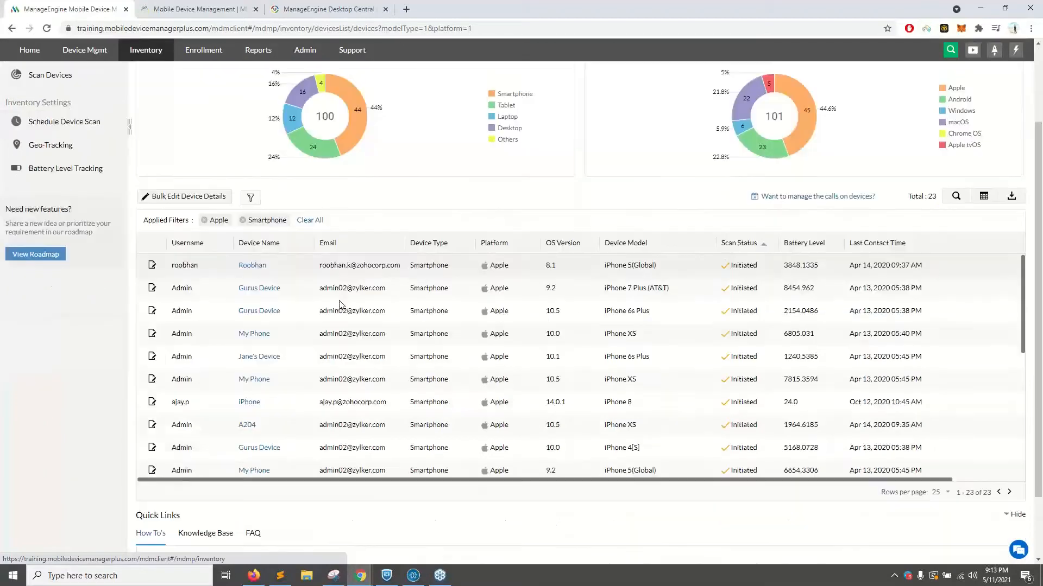
left_click(242, 216)
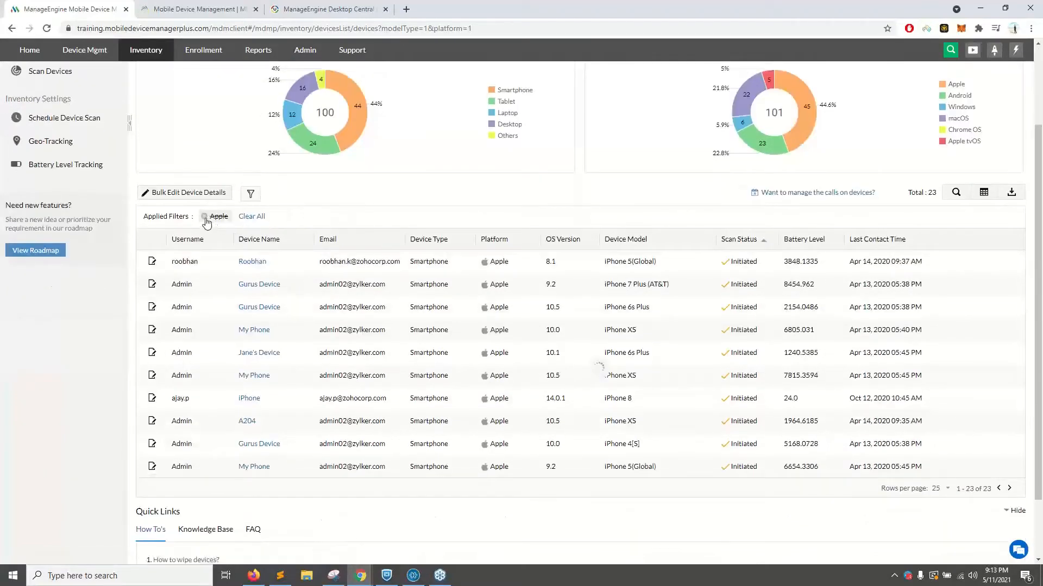
left_click(204, 216)
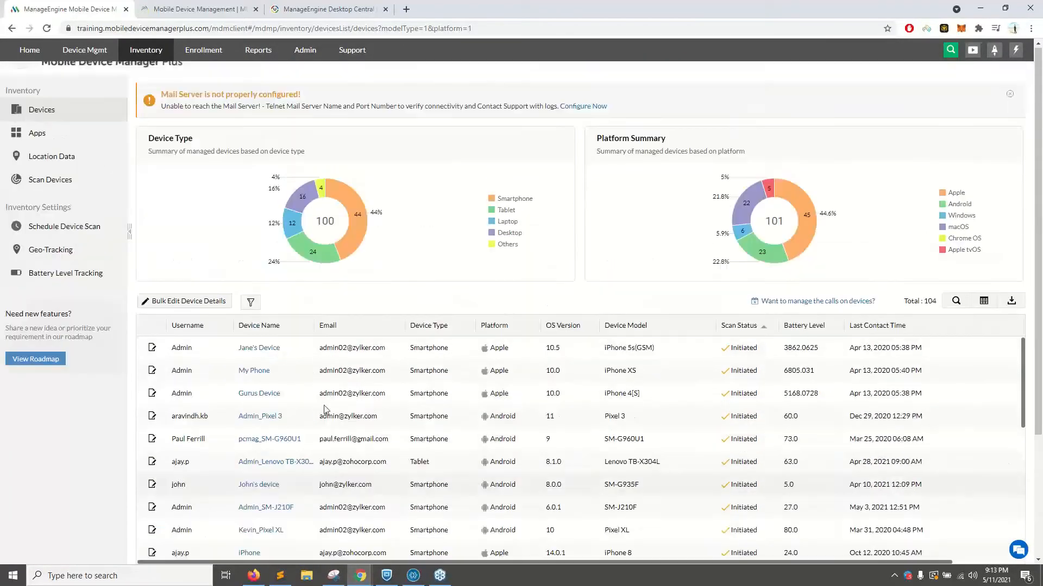
scroll(313, 396, "down", 5)
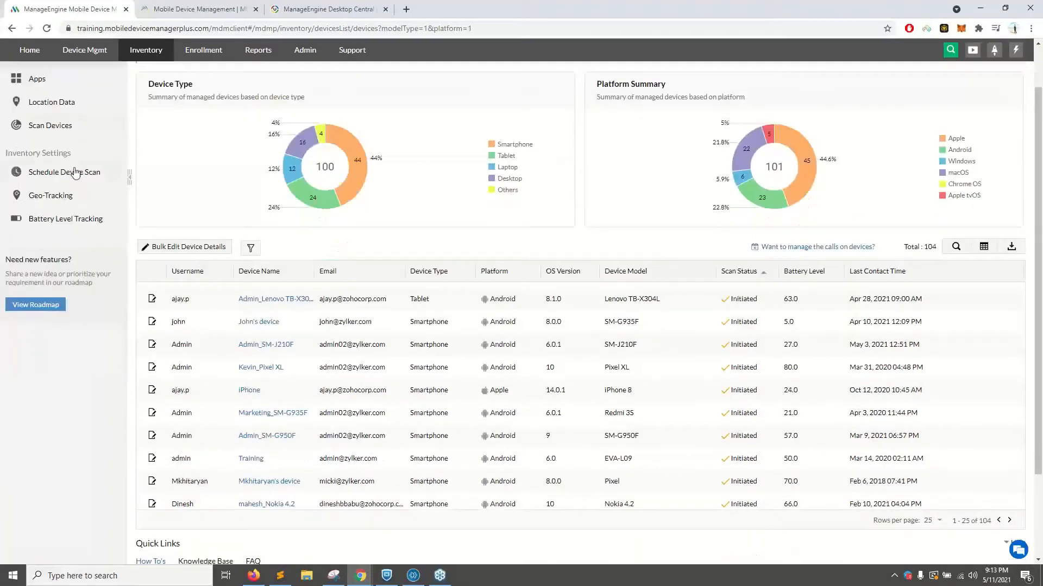
scroll(79, 179, "up", 2)
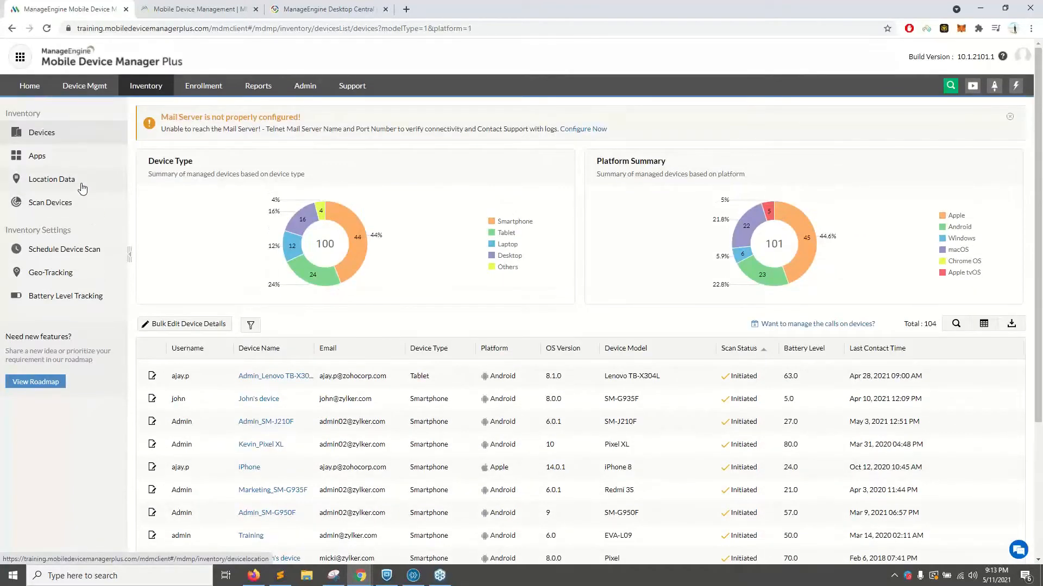
View the device location map and the enrollment page with its managed devices and per-platform enrollment methods
left_click(82, 188)
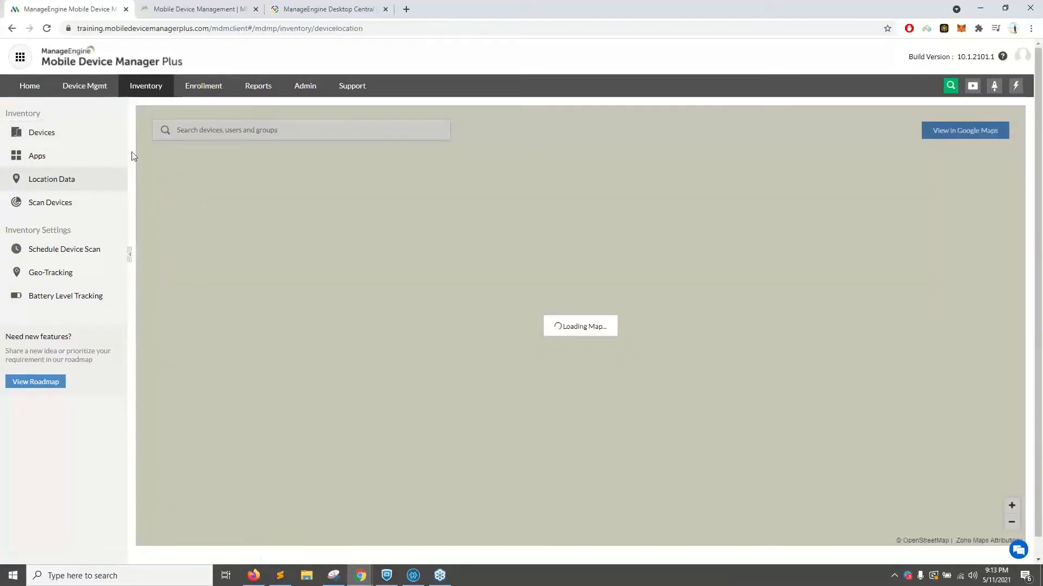
left_click(215, 85)
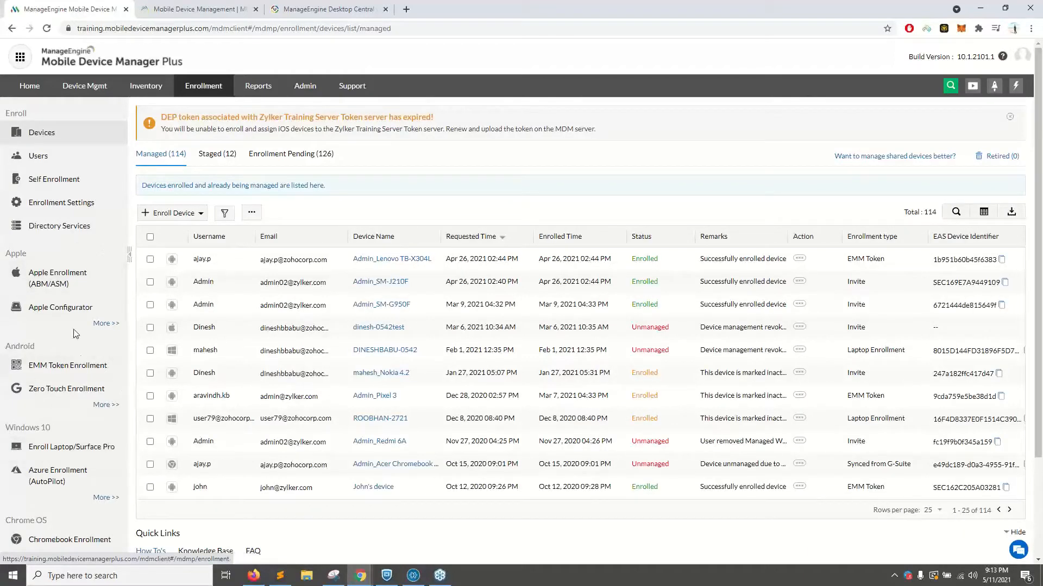
scroll(72, 331, "down", 3)
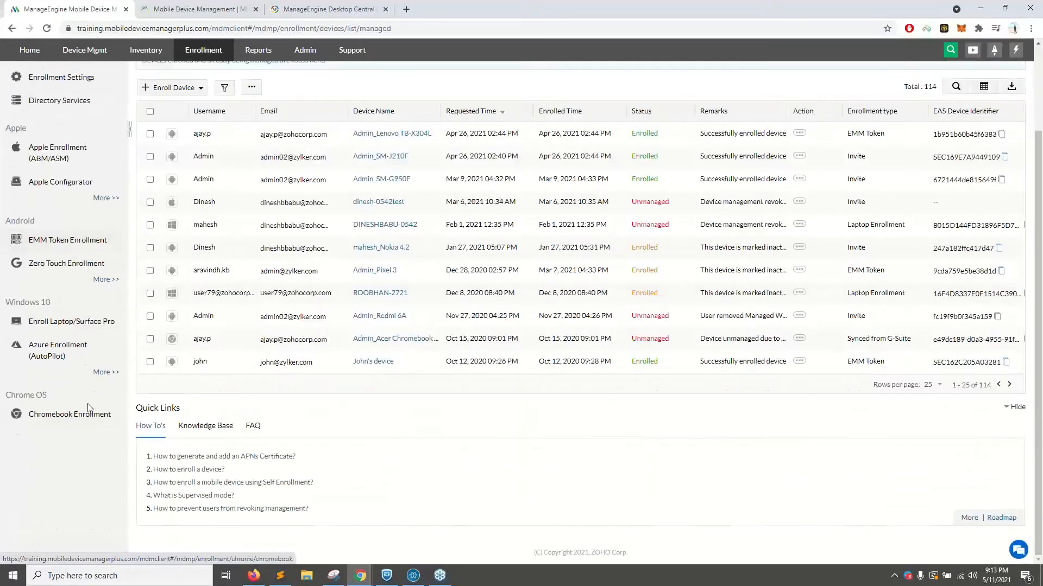
scroll(74, 307, "up", 3)
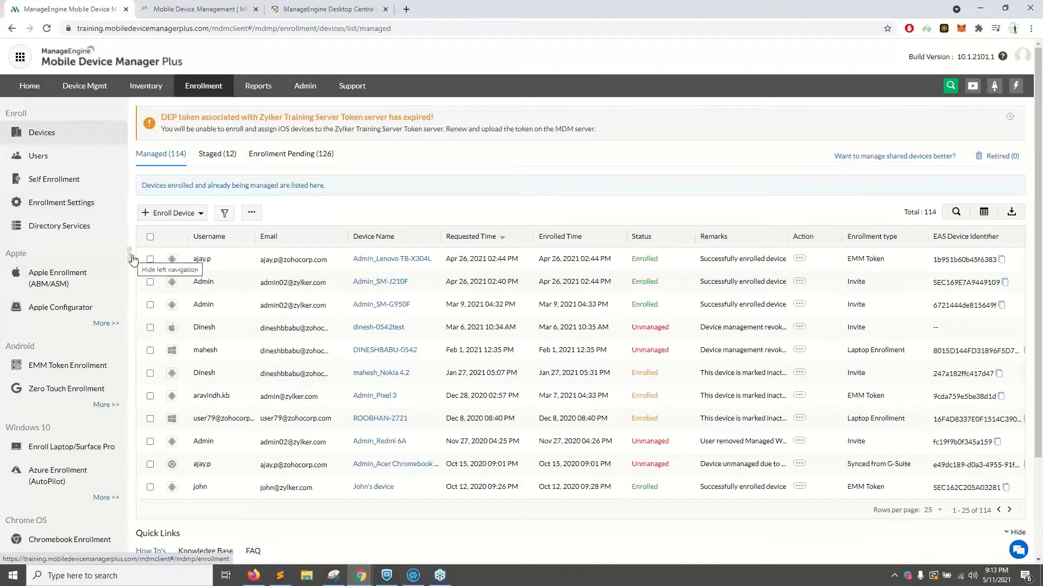
Open the predefined report Devices with/without Specific App to view its criteria
left_click(255, 93)
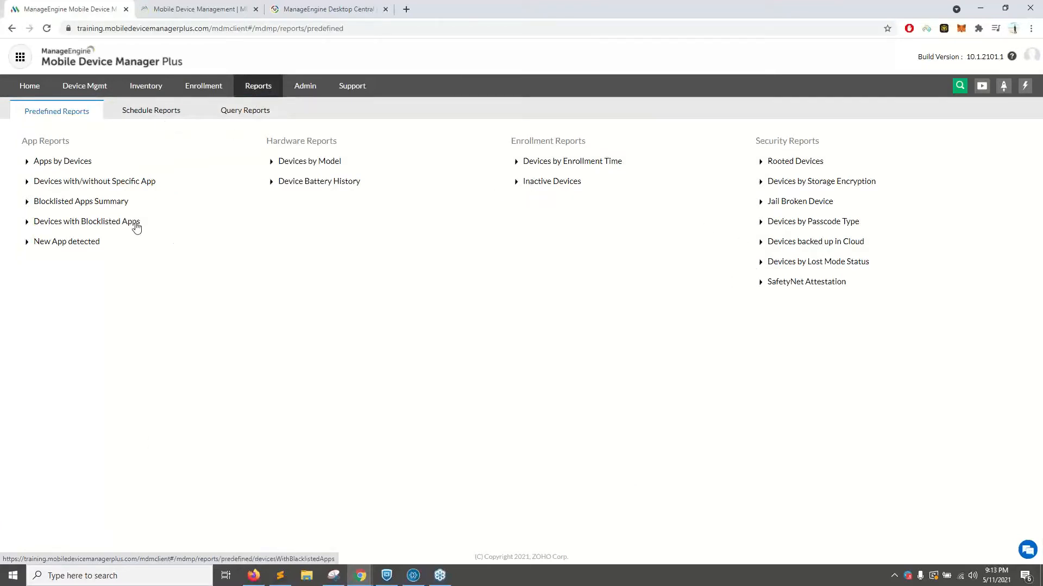
left_click(101, 184)
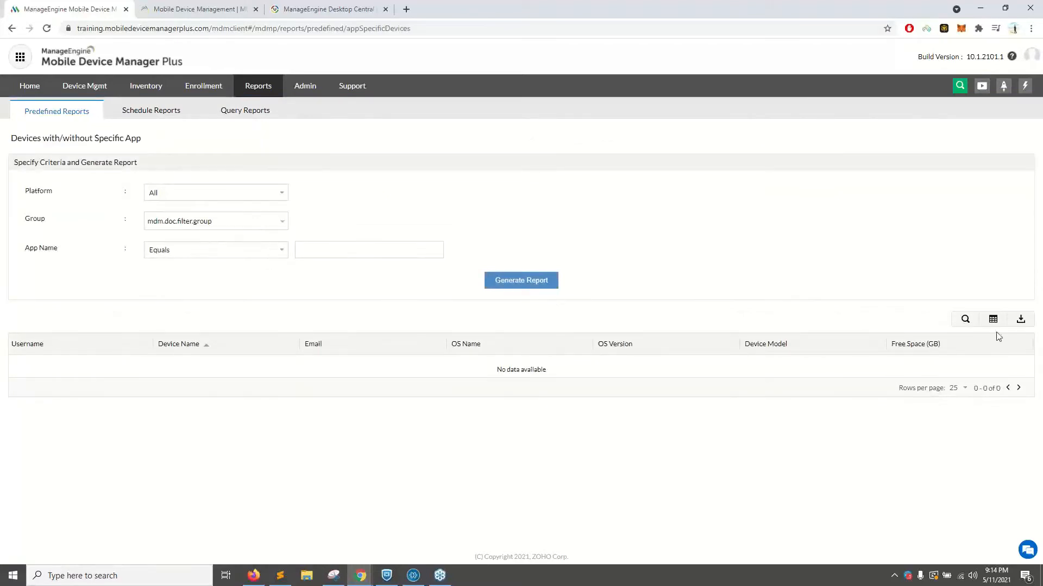
Start a new scheduled report and look through the selectable reports and delivery settings
left_click(160, 114)
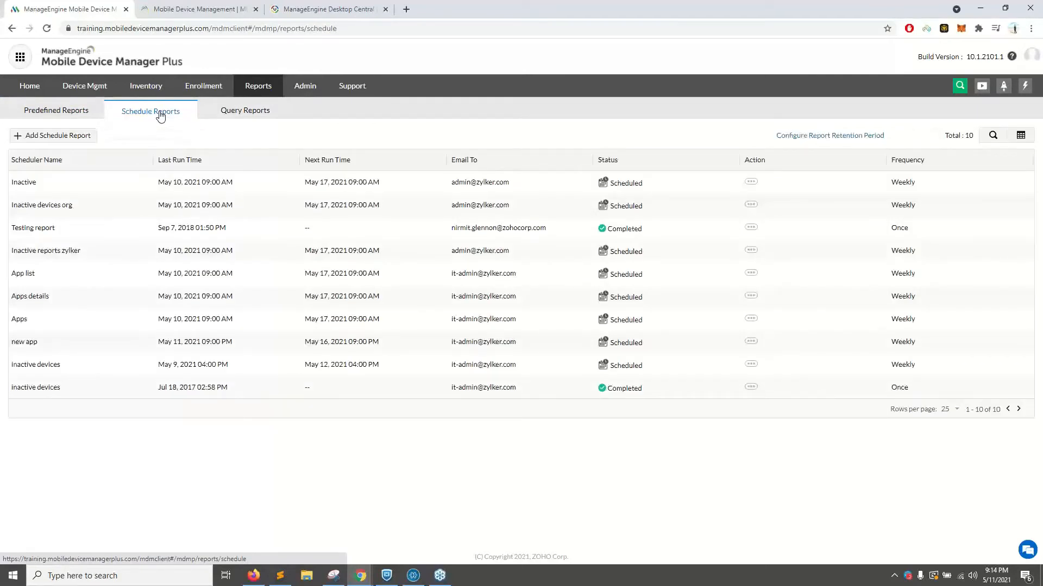
left_click(90, 137)
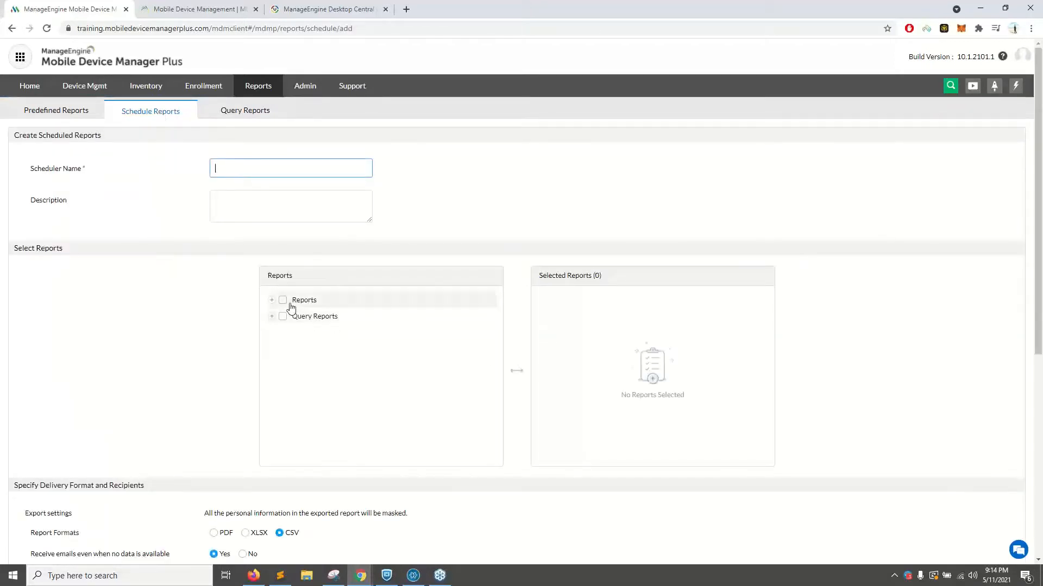
left_click(285, 301)
scroll(321, 363, "down", 5)
scroll(181, 463, "down", 6)
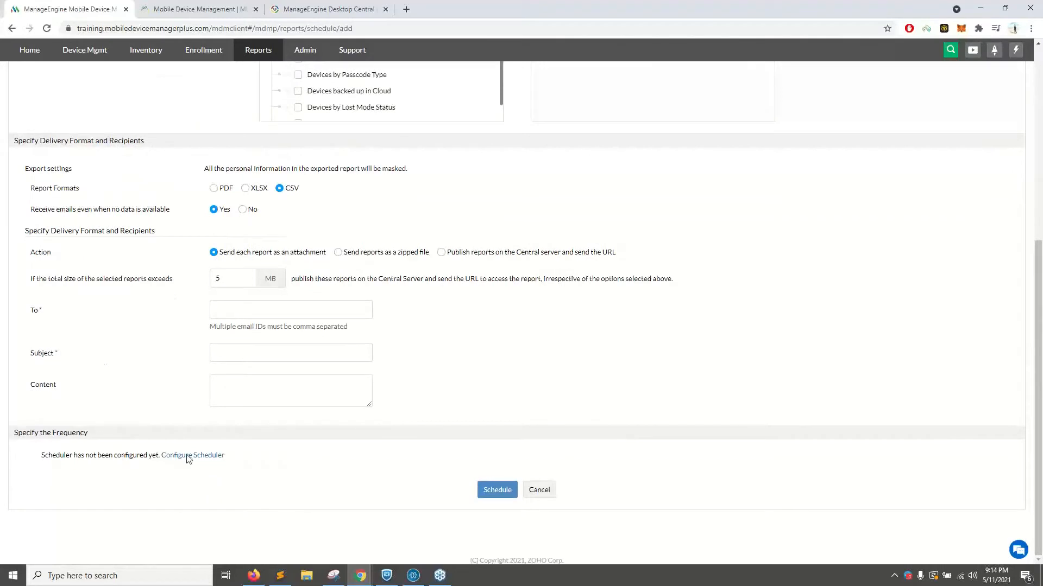
Configure the report's scheduler to run weekly on Monday at 15:00
left_click(188, 457)
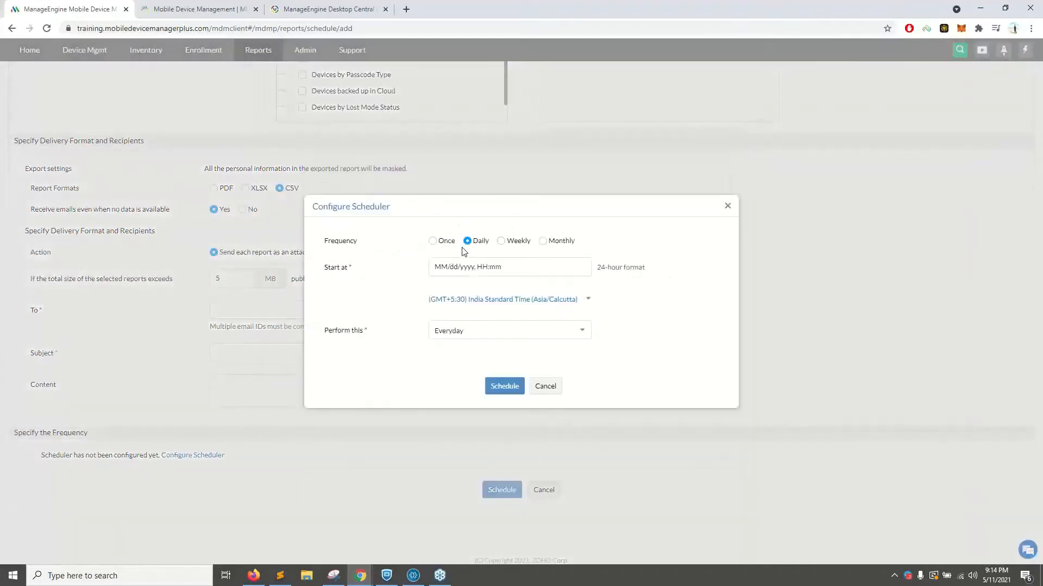
left_click(501, 240)
left_click(479, 331)
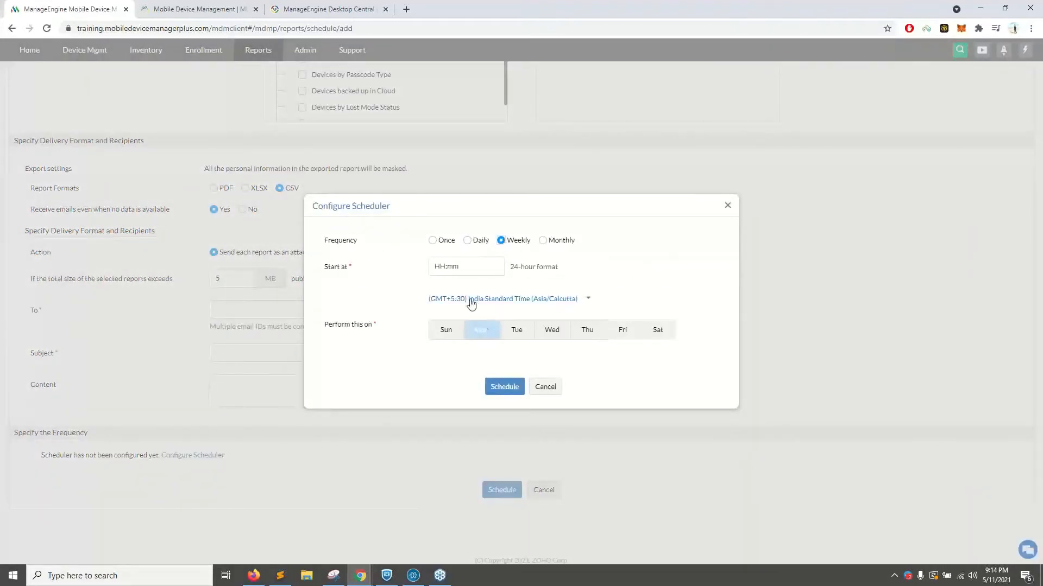
left_click(441, 266)
type("15:00")
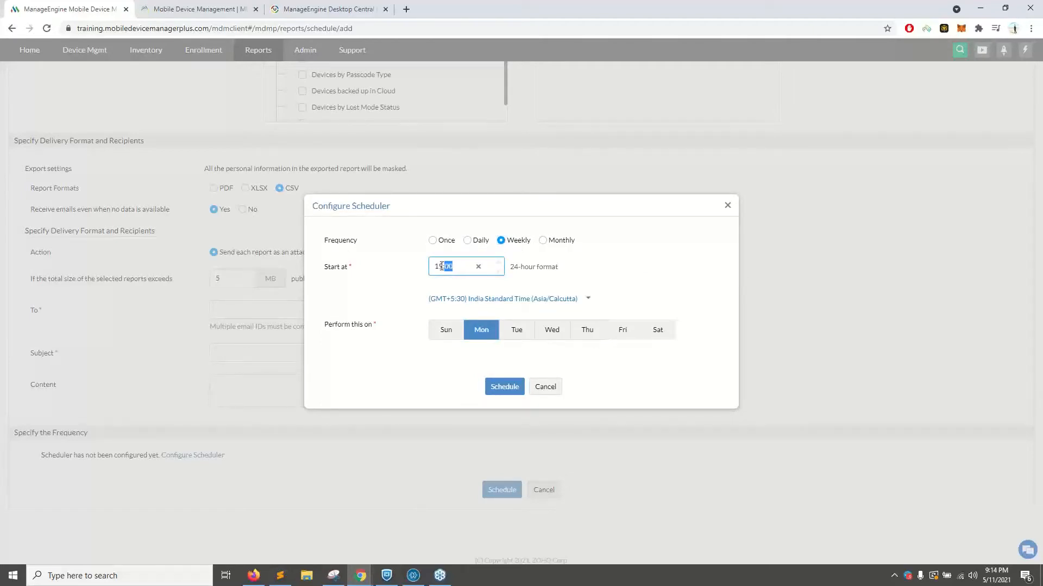
left_click(442, 266)
left_click(504, 387)
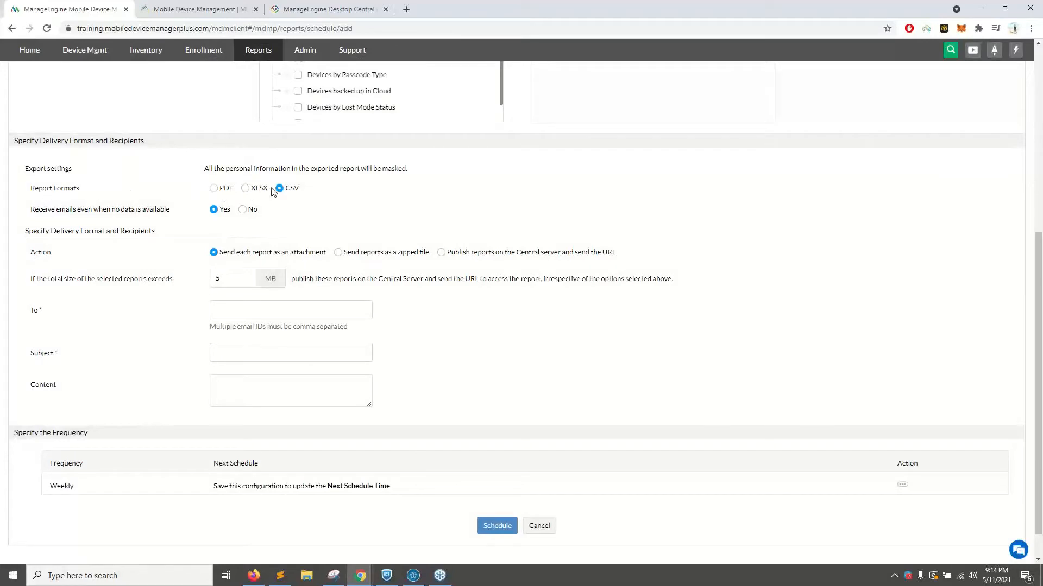
Review the scheduled report's recipient, format, attachment and frequency settings without filling them in
left_click(237, 308)
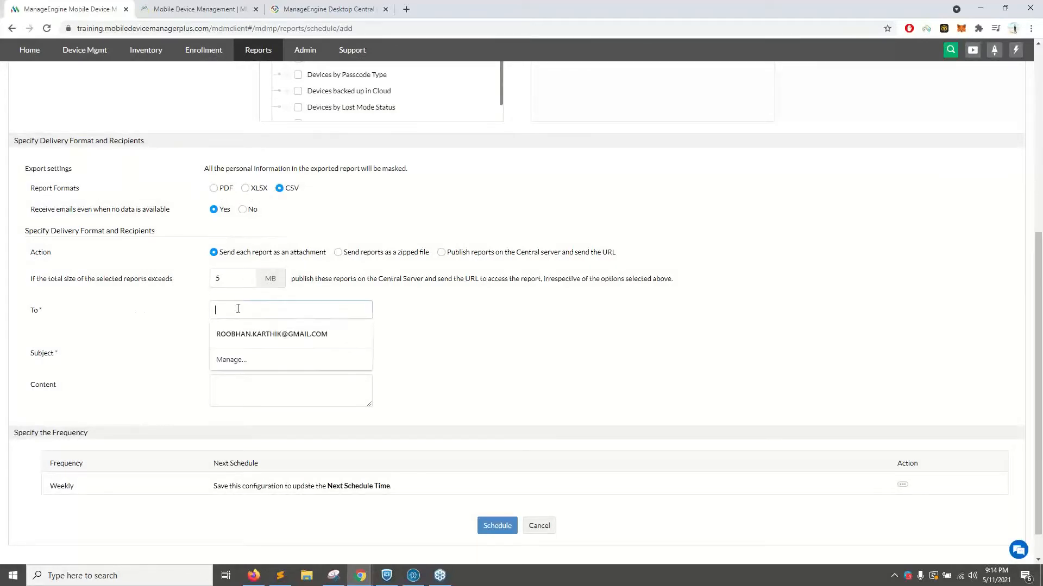
left_click(517, 331)
scroll(318, 409, "down", 1)
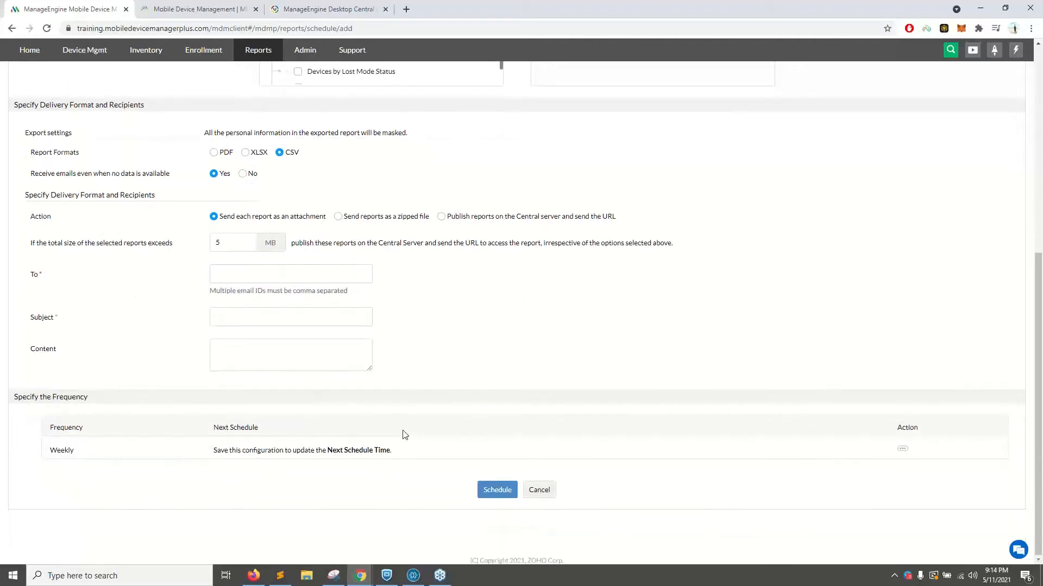
scroll(403, 433, "up", 7)
scroll(318, 481, "down", 6)
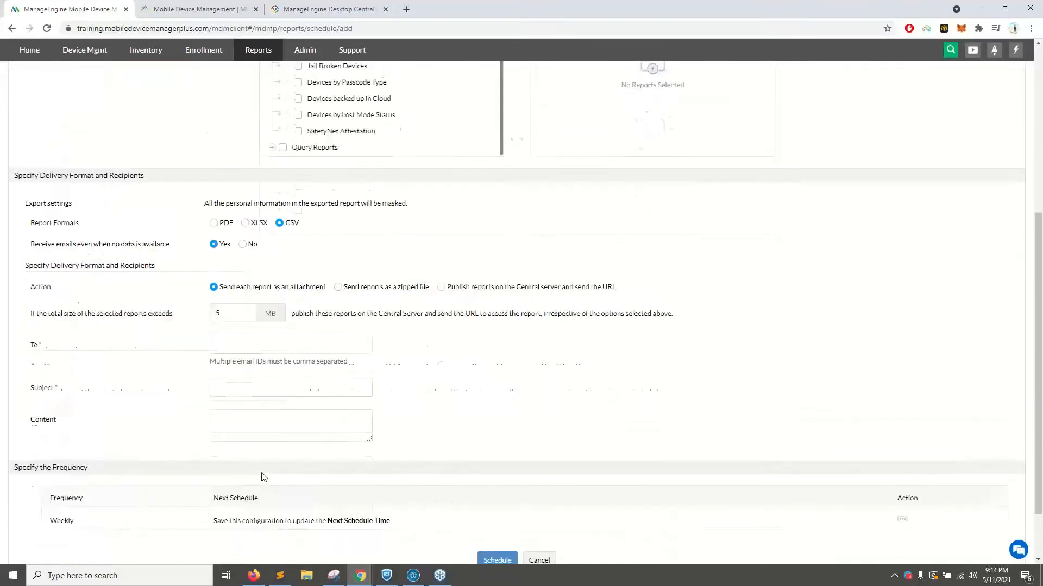
scroll(326, 438, "up", 7)
Open the new user form in User Administration and review its authentication, role and device scope options
left_click(307, 93)
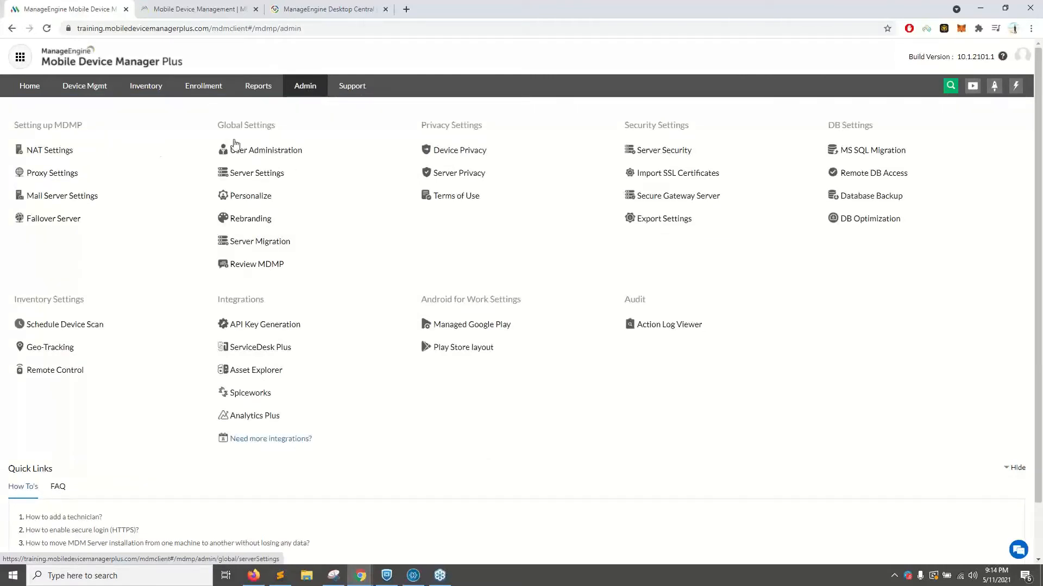
left_click(254, 151)
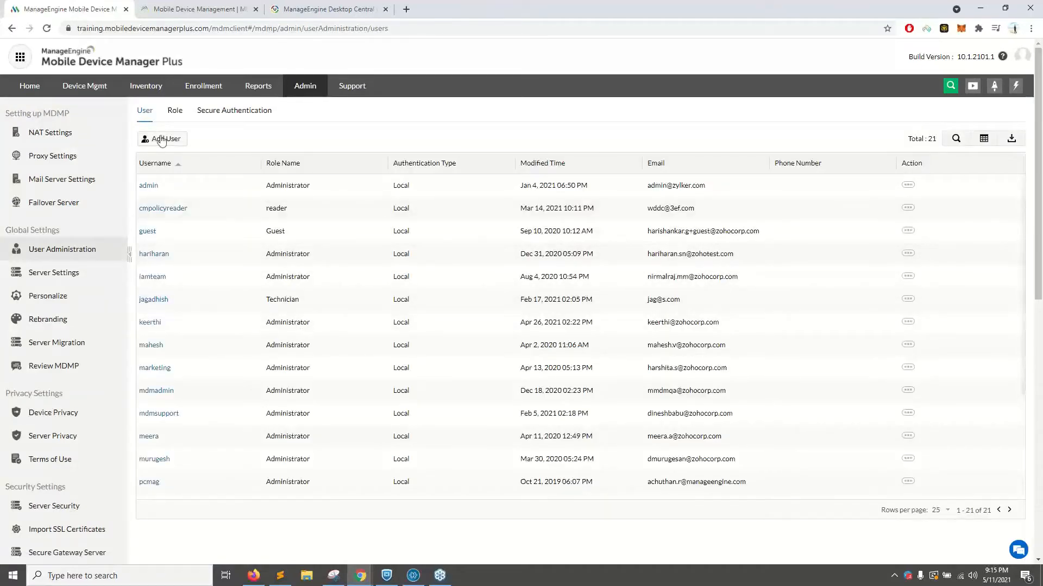
scroll(373, 404, "down", 4)
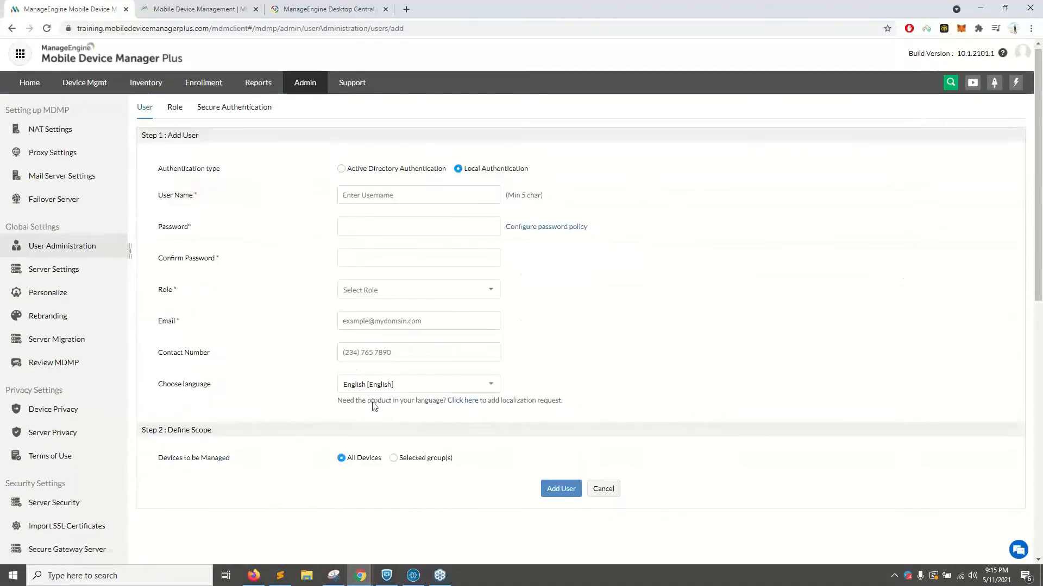
scroll(355, 327, "up", 4)
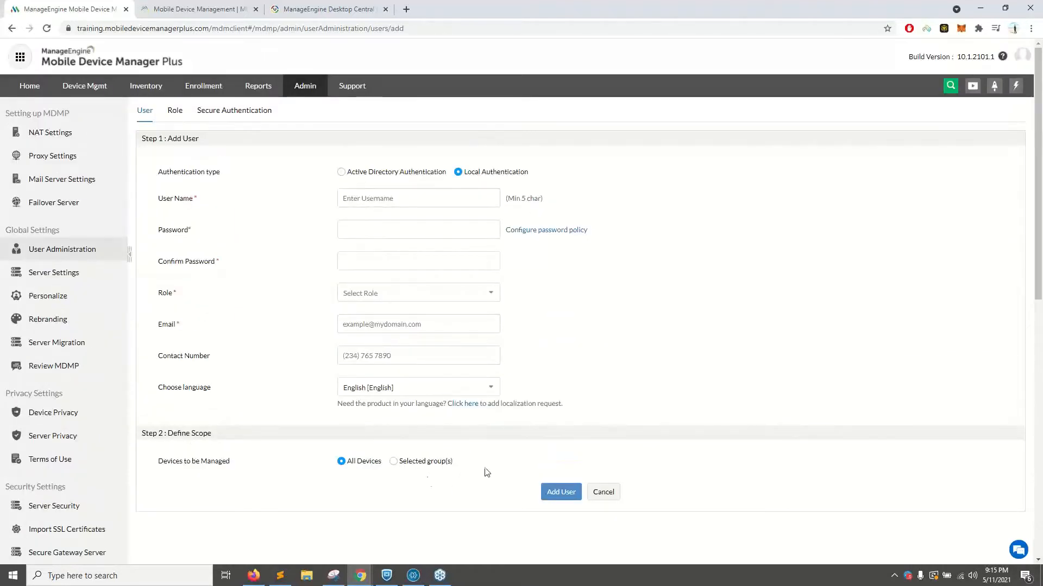
Examine the new user form's device scope for selected groups and its role selection
left_click(393, 462)
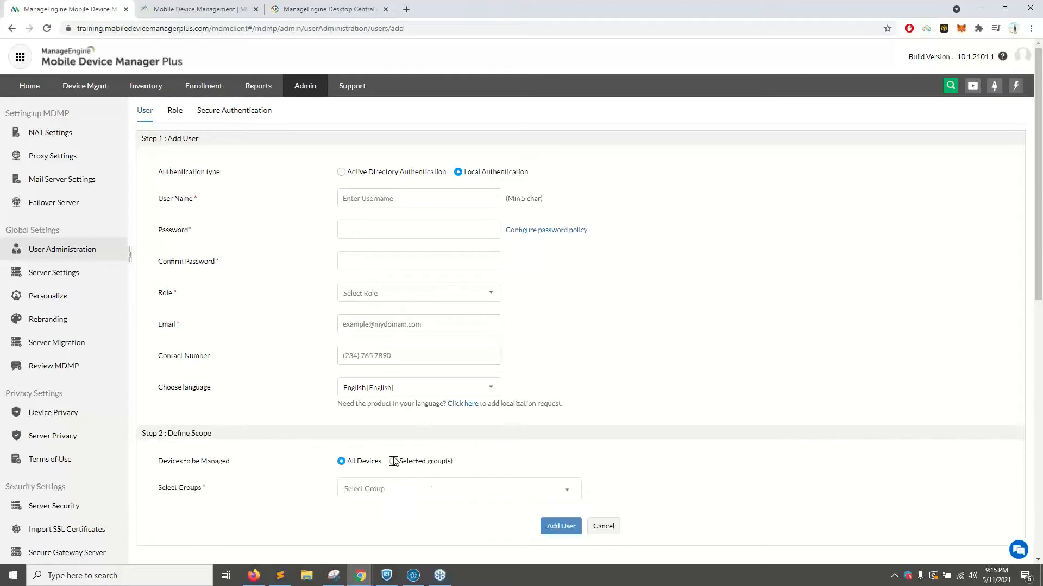
left_click(368, 293)
Open the Rebranding settings in Admin to review the company name, web URL and logo fields, and return to Home
left_click(304, 83)
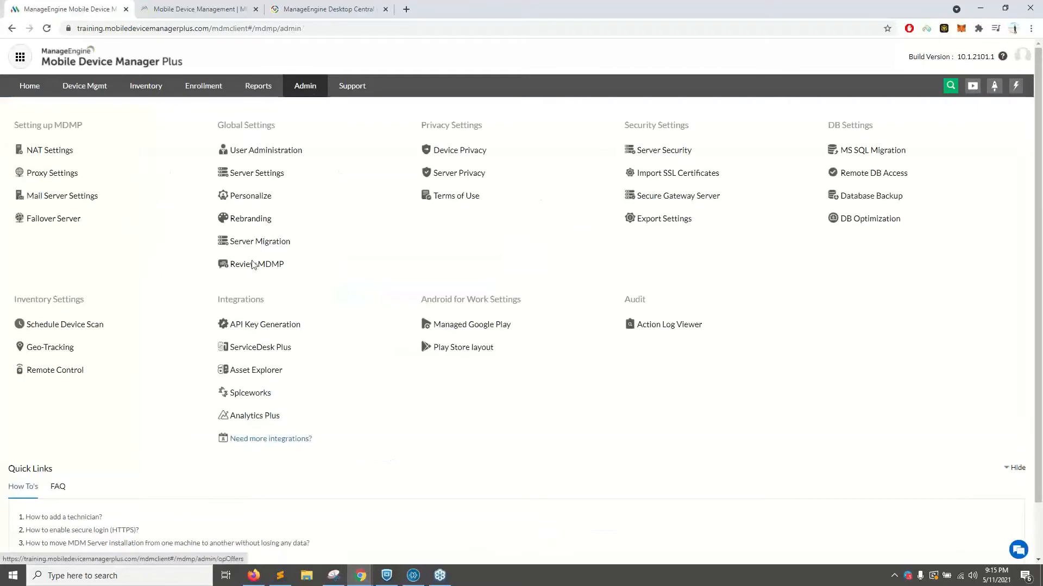
left_click(253, 222)
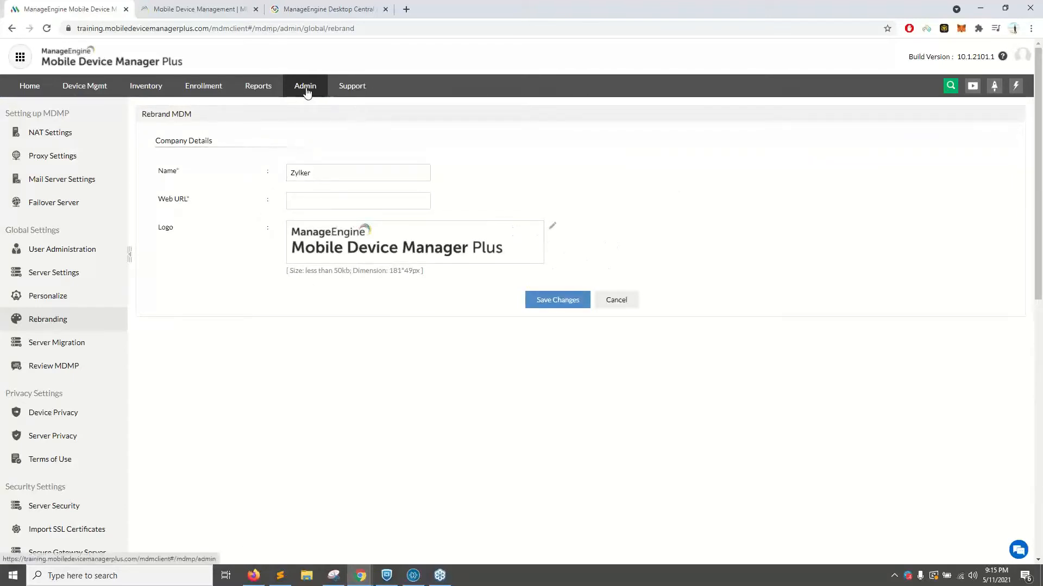
left_click(29, 86)
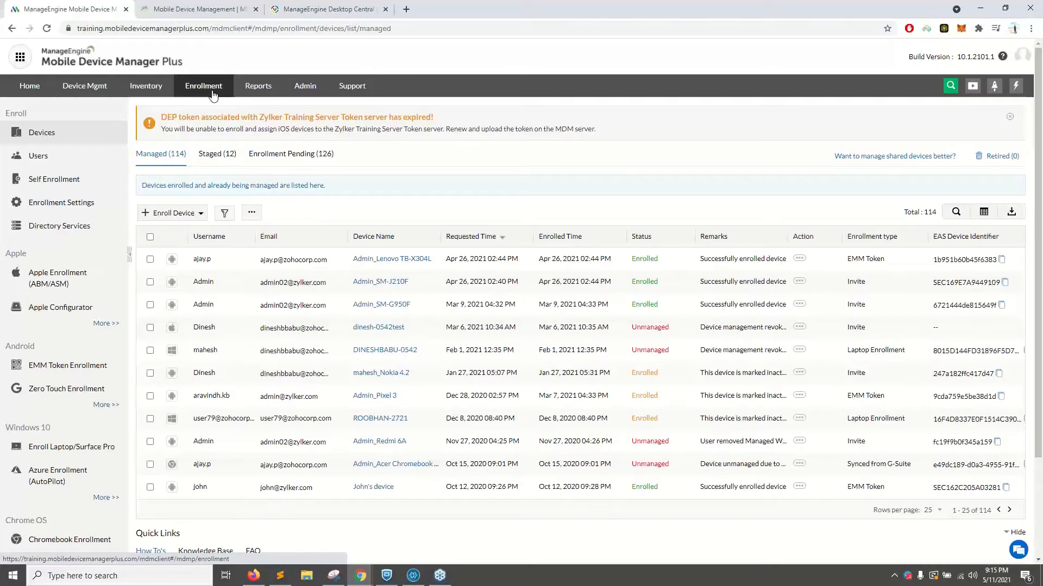
key("alt+Tab")
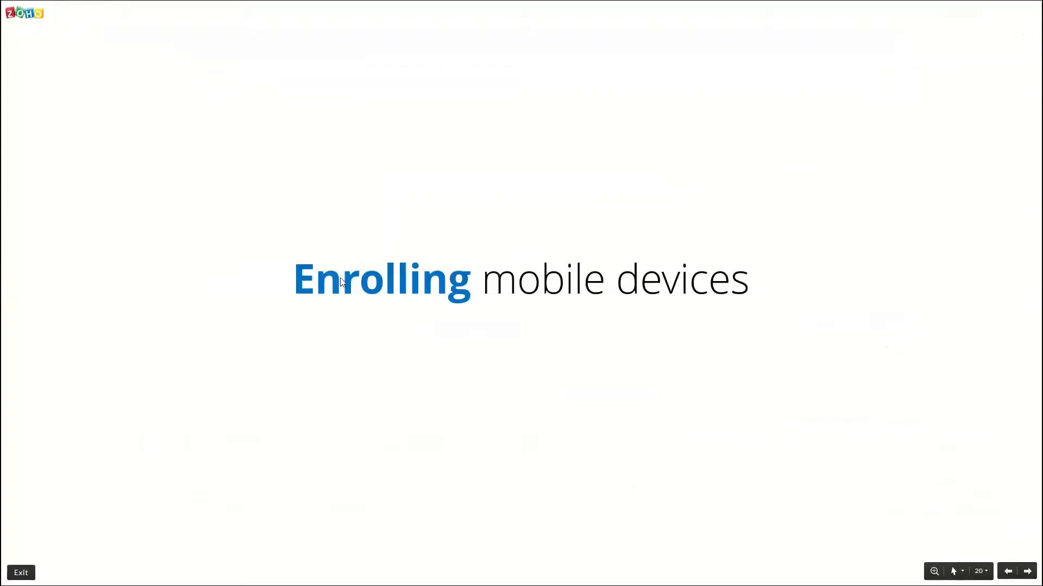
left_click(473, 304)
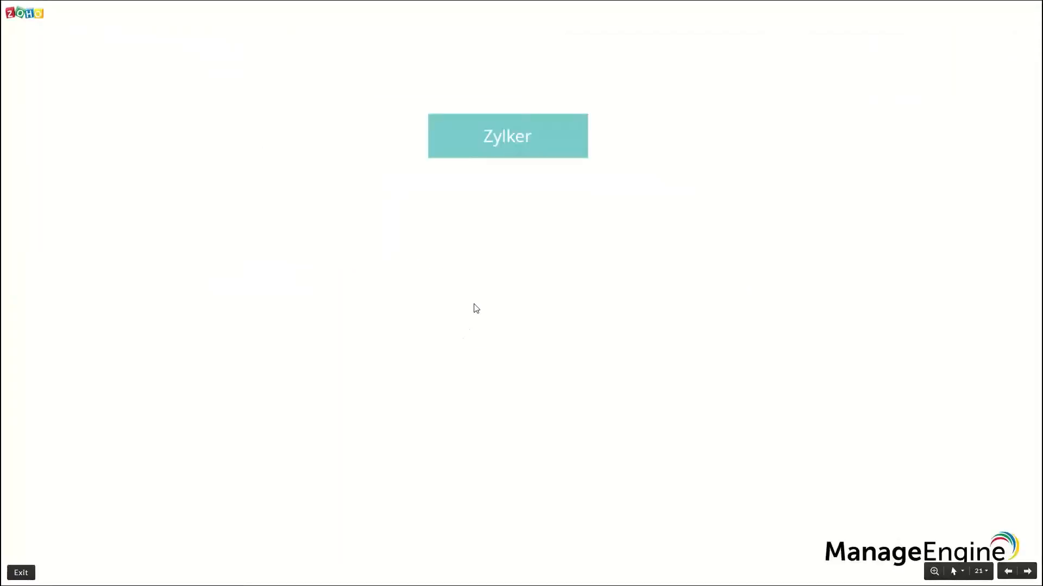
left_click(476, 309)
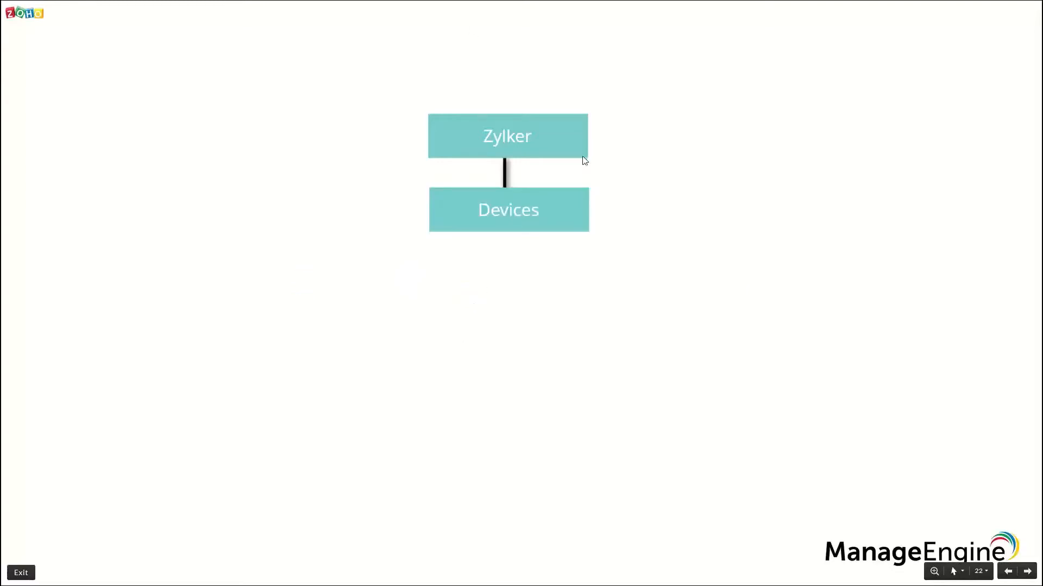
left_click(493, 260)
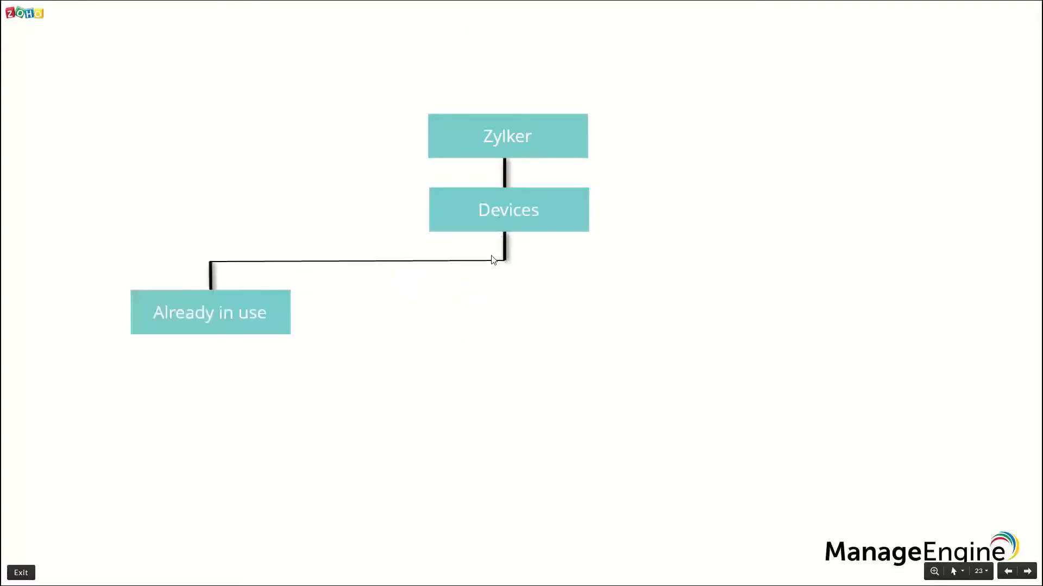
left_click(535, 252)
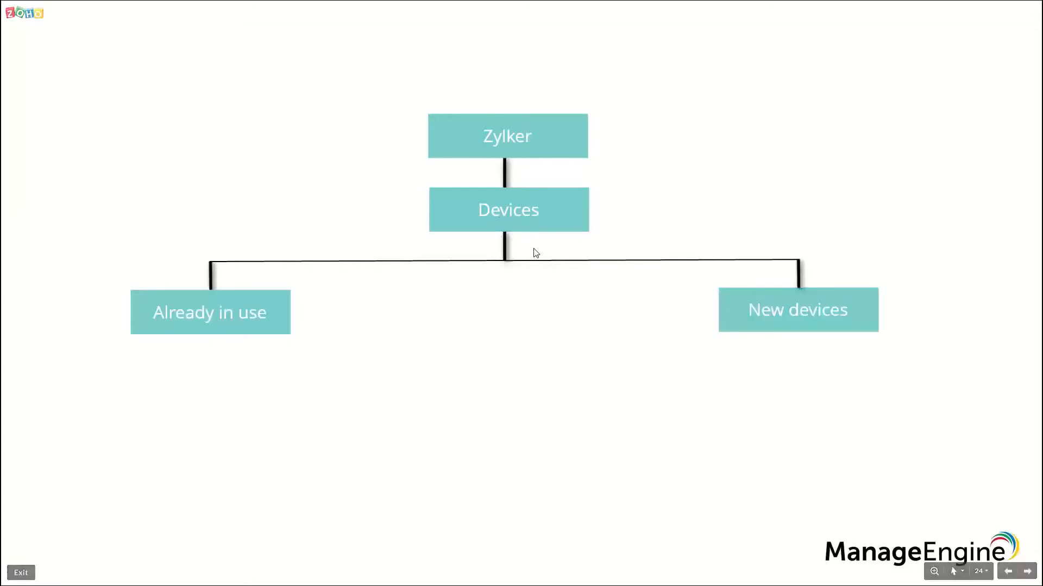
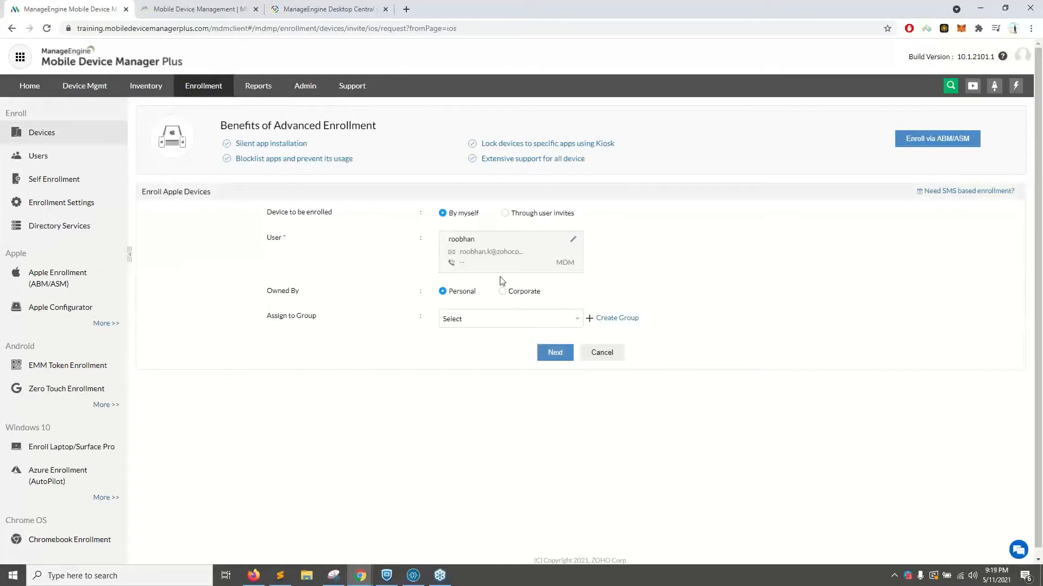
Set the Apple device to be enrolled through user invites and select the user by name
left_click(506, 213)
left_click(487, 259)
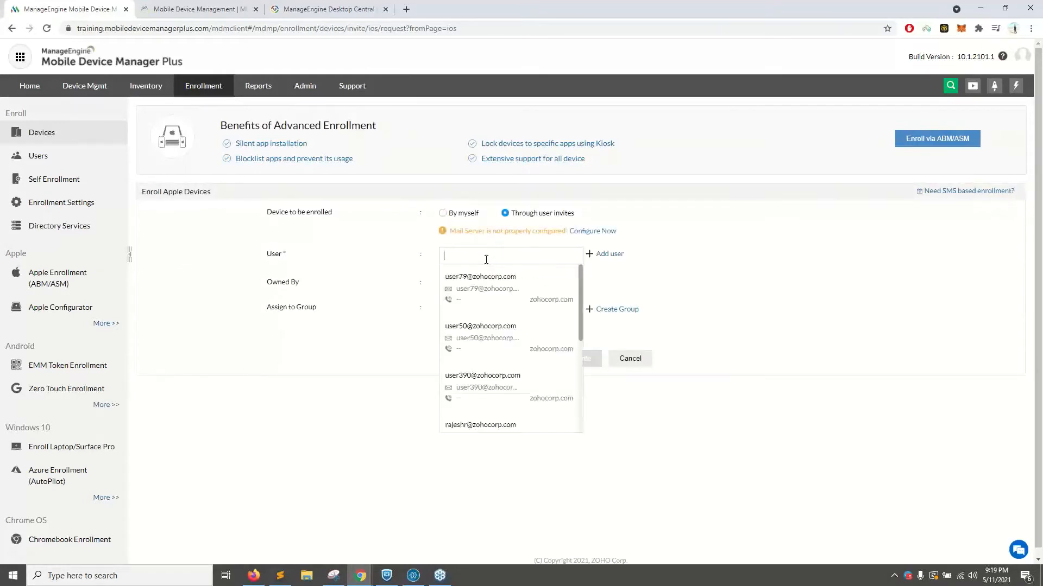
type("roobhan")
left_click(496, 279)
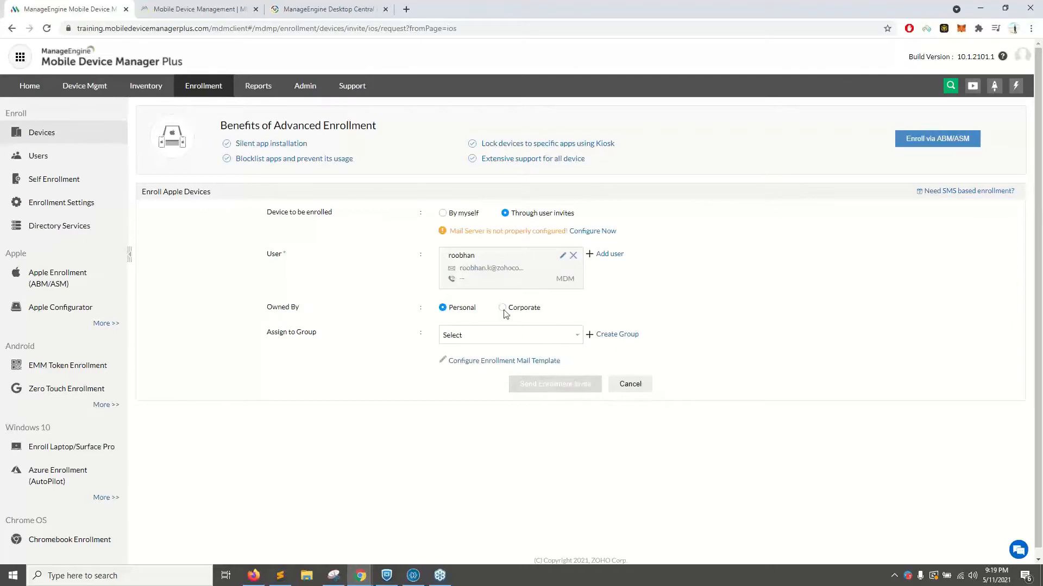
Assign the Apple device to the HR Department group and create its enrollment request with the By myself option
left_click(492, 341)
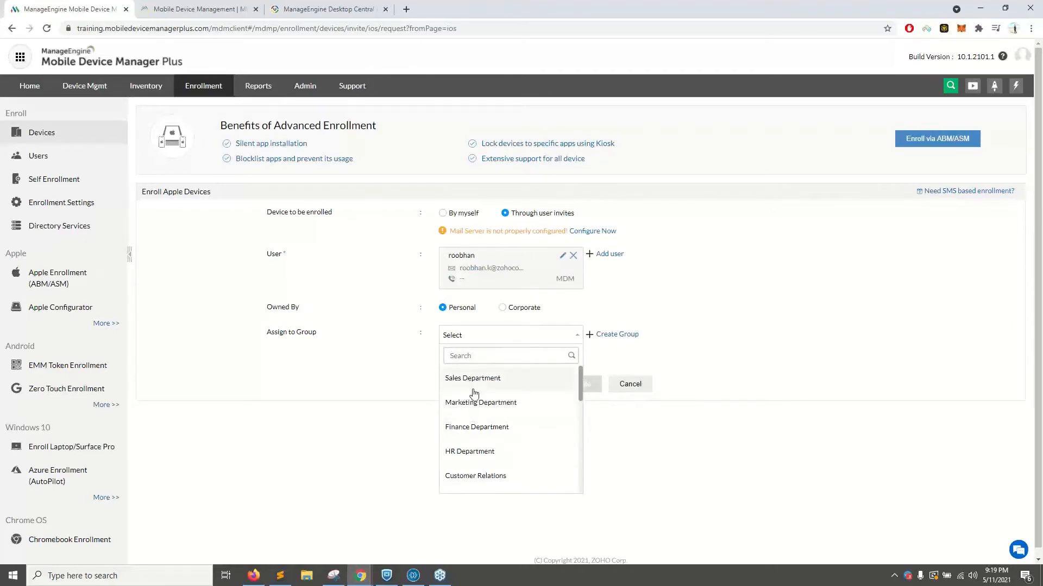
scroll(474, 393, "down", 1)
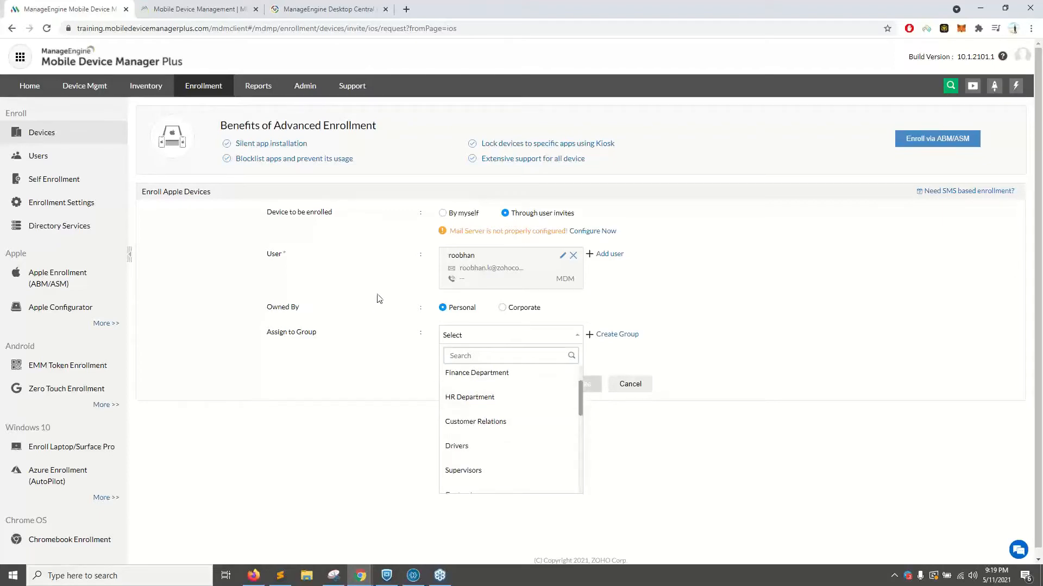
scroll(465, 391, "up", 1)
left_click(470, 452)
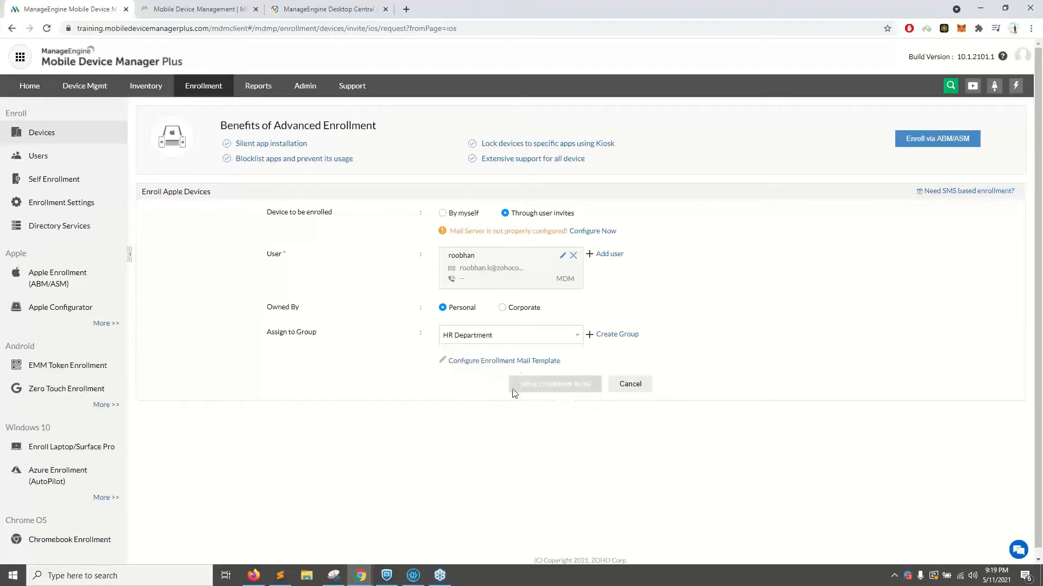
left_click(443, 213)
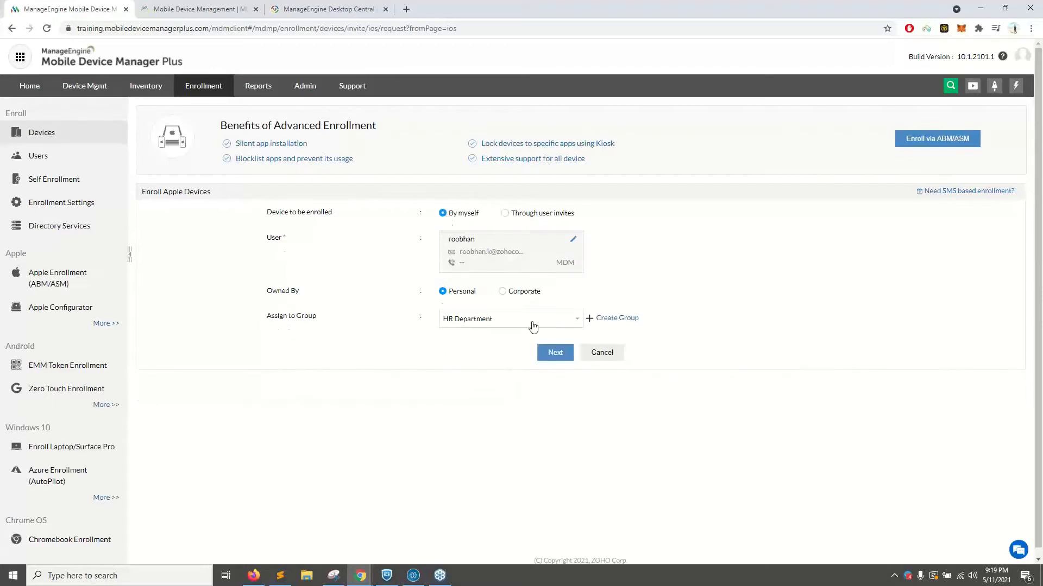
left_click(554, 353)
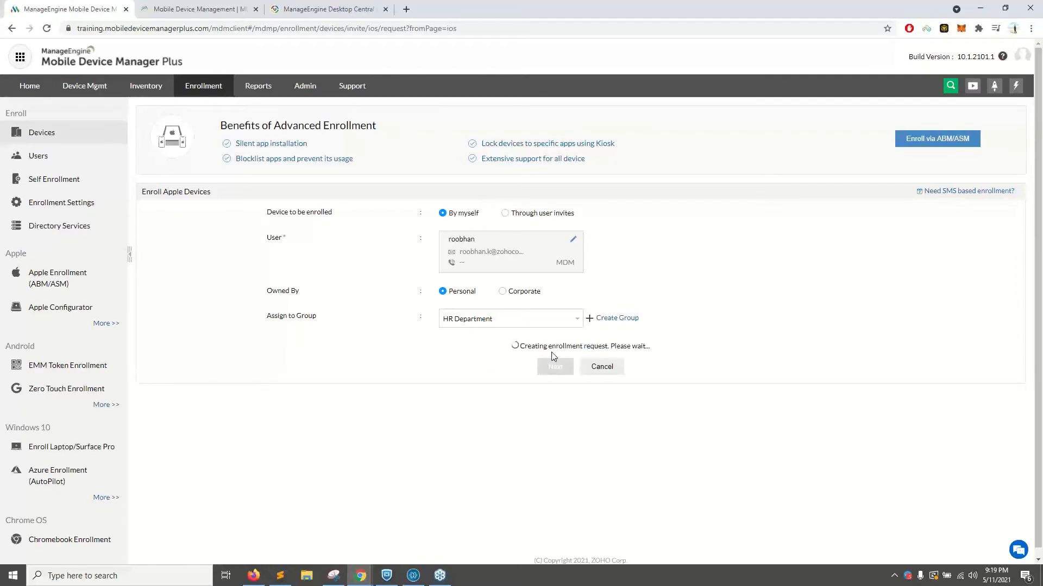
Open Device Mgmt in a separate browser tab, keeping the enrollment request page open
middle_click(84, 96)
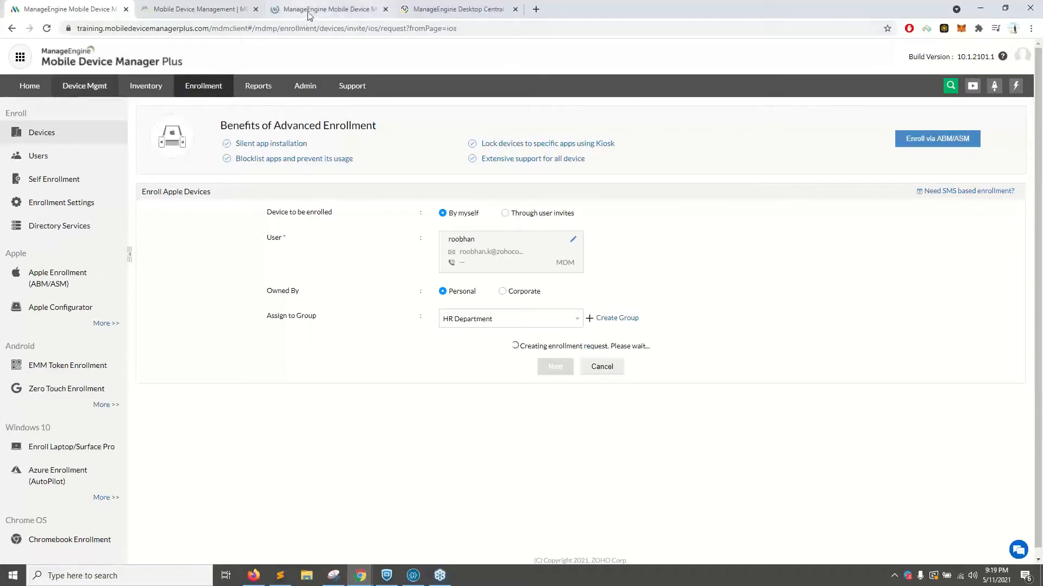
left_click(228, 8)
left_click(66, 6)
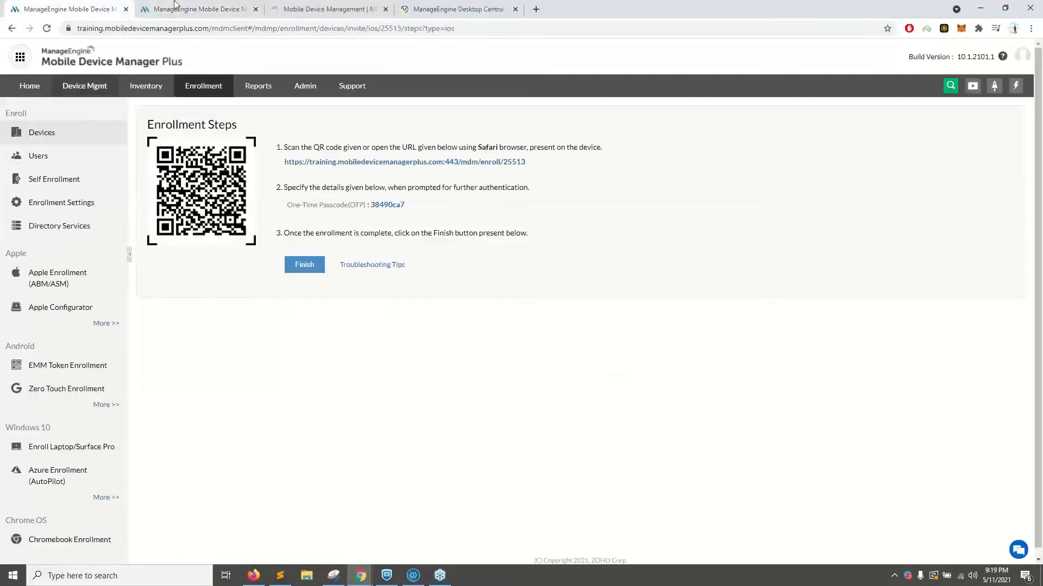
left_click(168, 8)
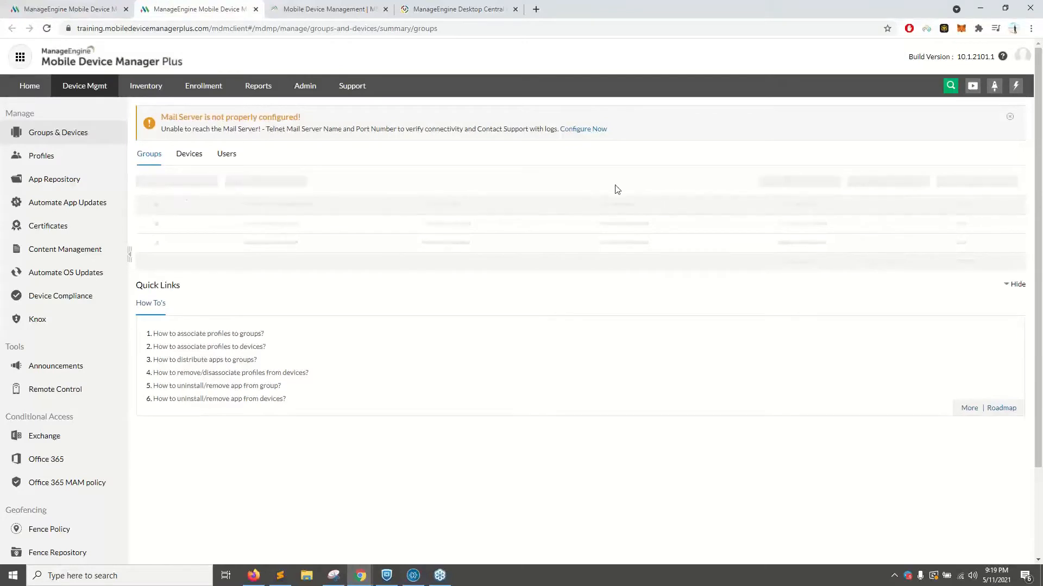
Search the groups by name for HR, select HR Department and inspect its apps count
left_click(956, 182)
left_click(217, 224)
type("HR")
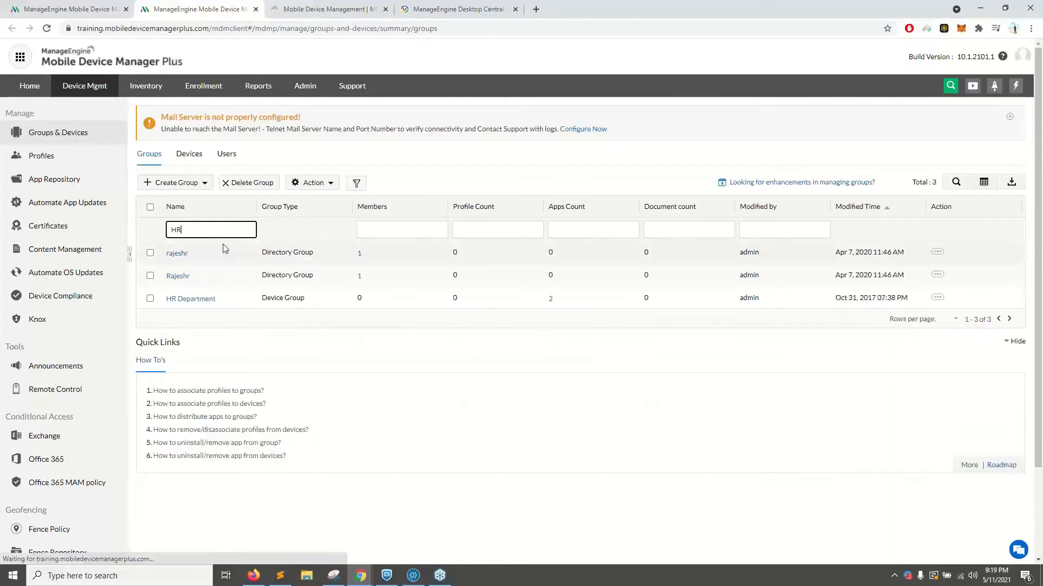
left_click(150, 298)
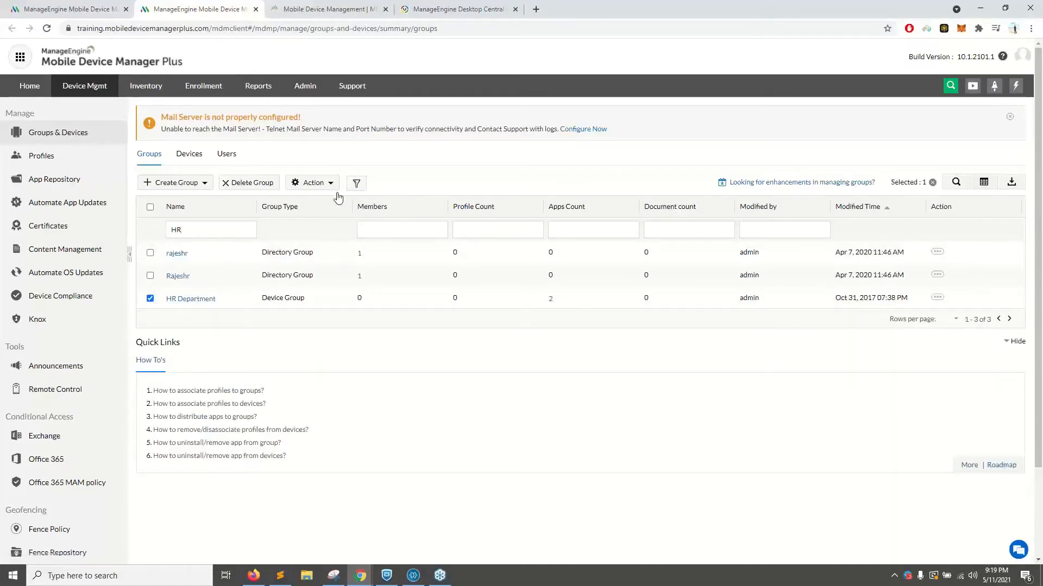
left_click_drag(580, 305, 553, 298)
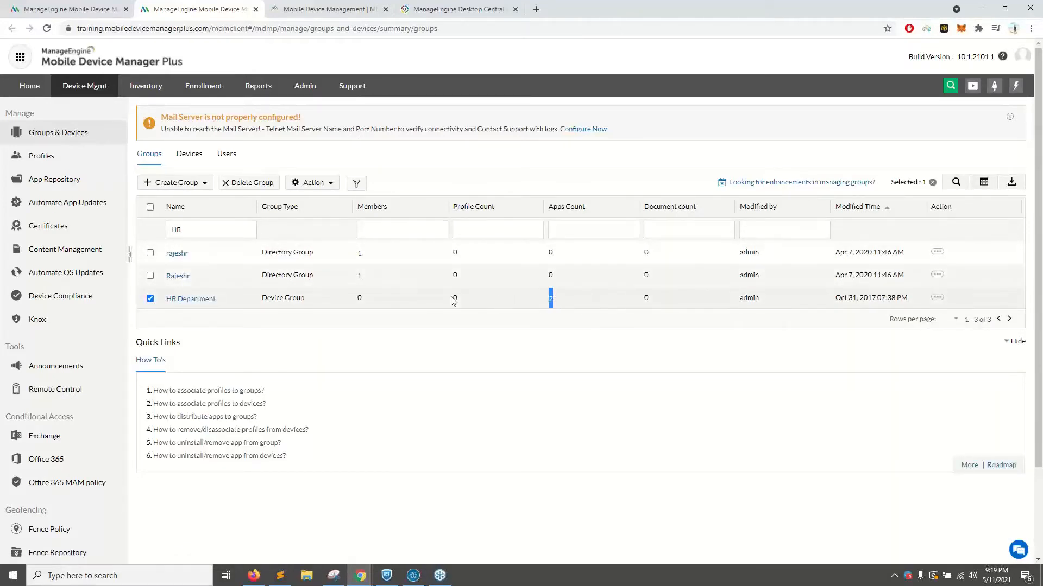
Return to the Enrollment Steps page and highlight the enrollment URL and the one-time passcode in turn
left_click(88, 12)
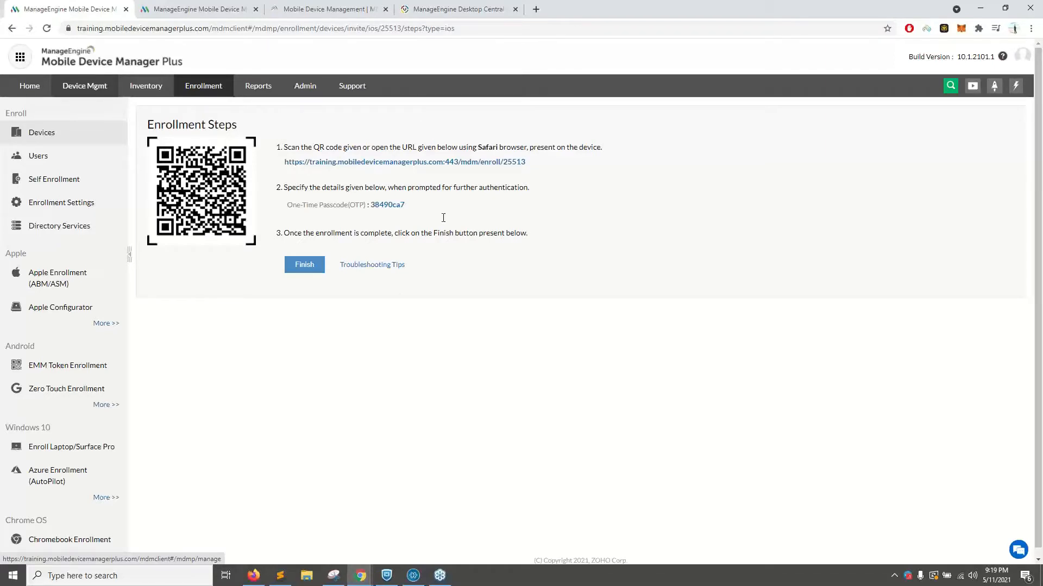
left_click_drag(556, 162, 281, 163)
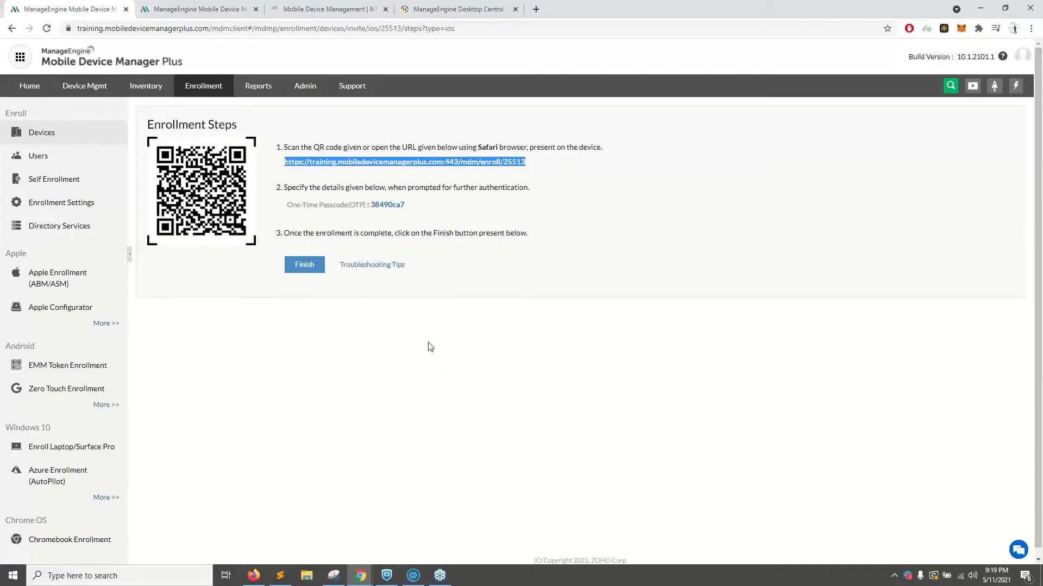
left_click_drag(411, 206, 370, 204)
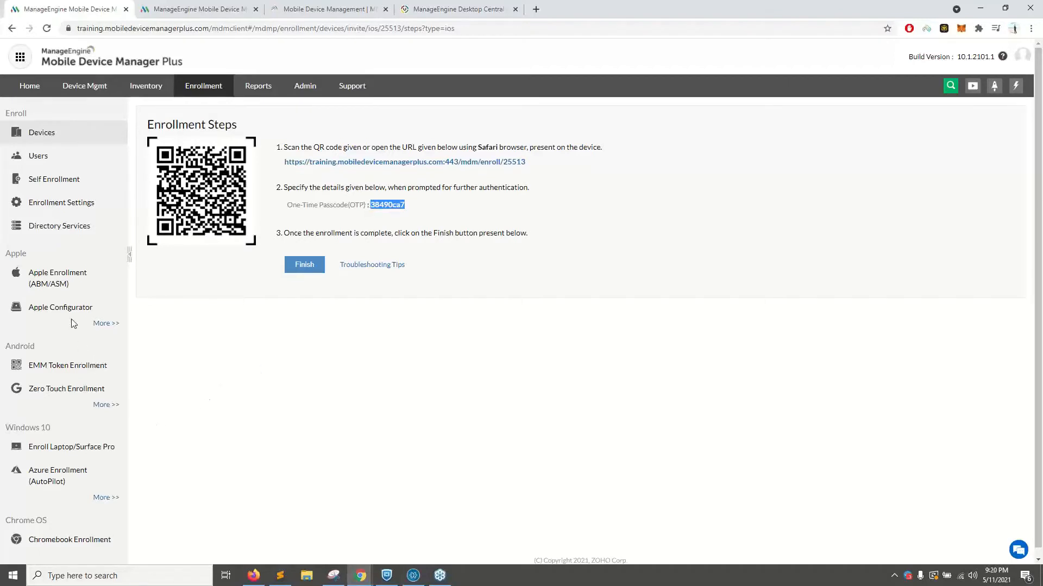
Expand the Android and Apple enrollment options and open the APNs Certificate details
left_click(107, 406)
left_click(107, 324)
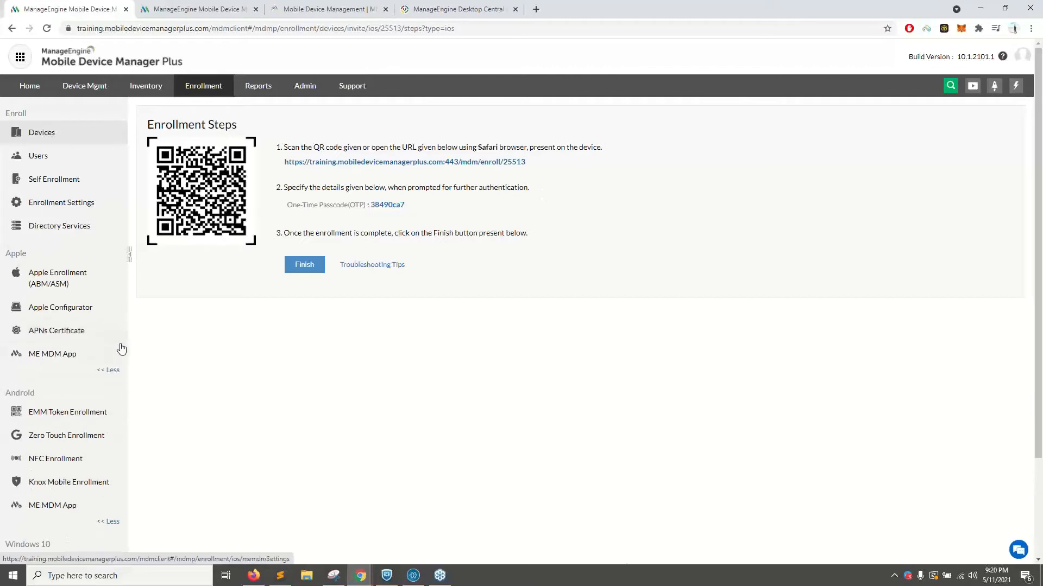
left_click(81, 336)
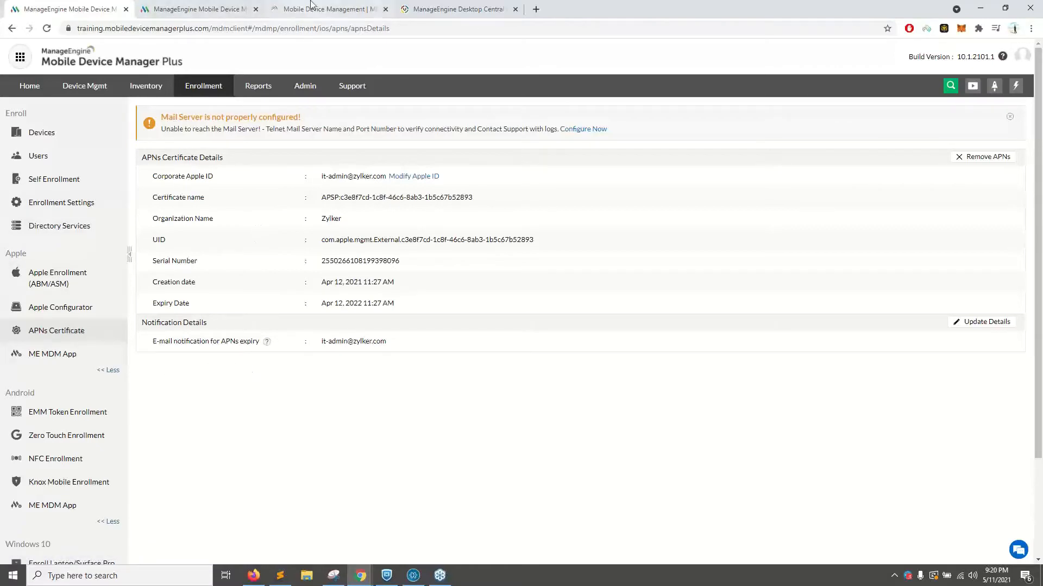
Switch to the Desktop Central browser tab and open the APNs Certificate page under its Apple enrollment options
key("ctrl+Tab")
key("ctrl+Tab")
key("ctrl+Tab")
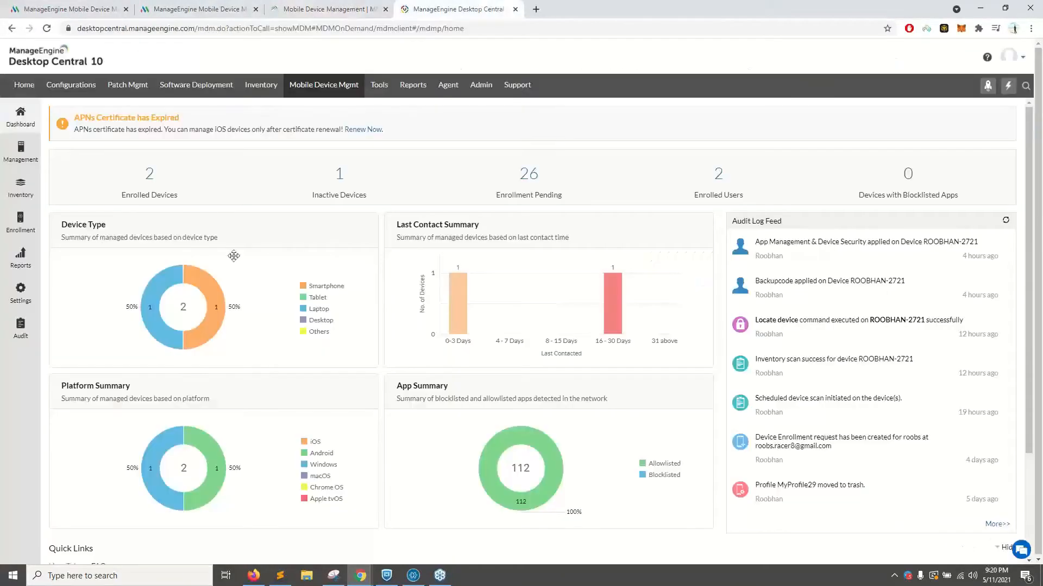
left_click(22, 232)
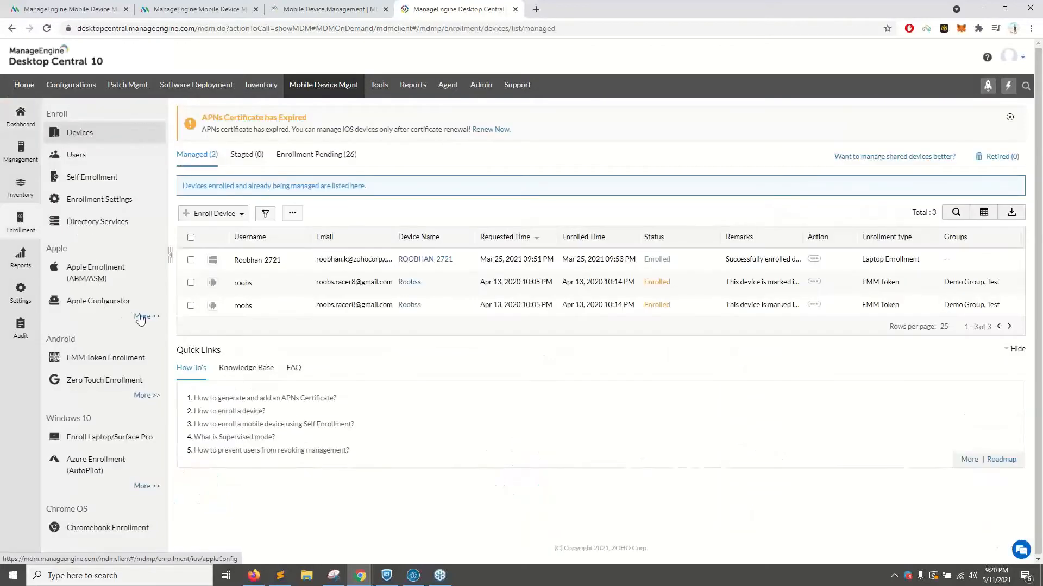
left_click(142, 317)
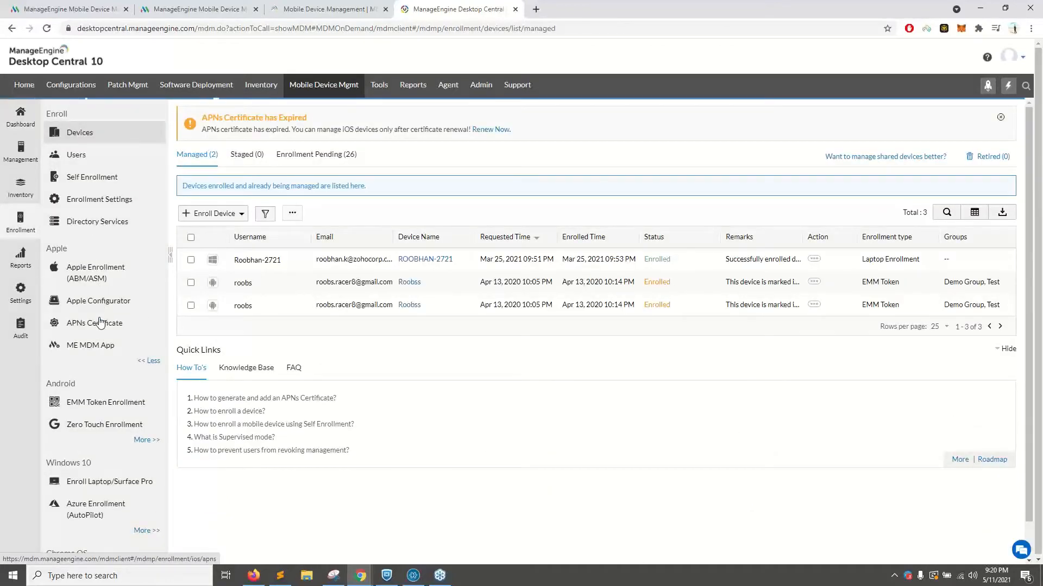
left_click(99, 322)
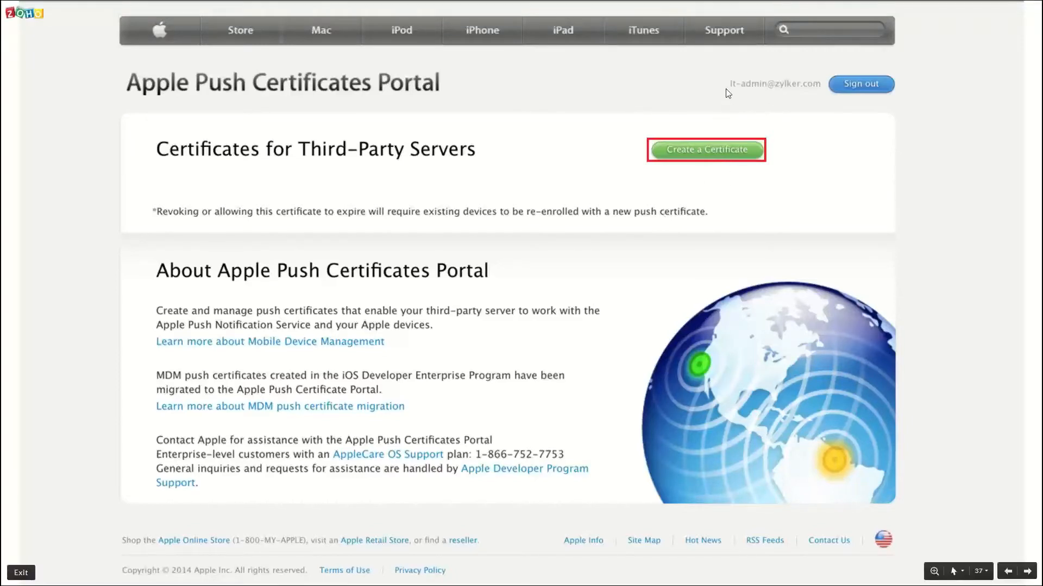
key("Right")
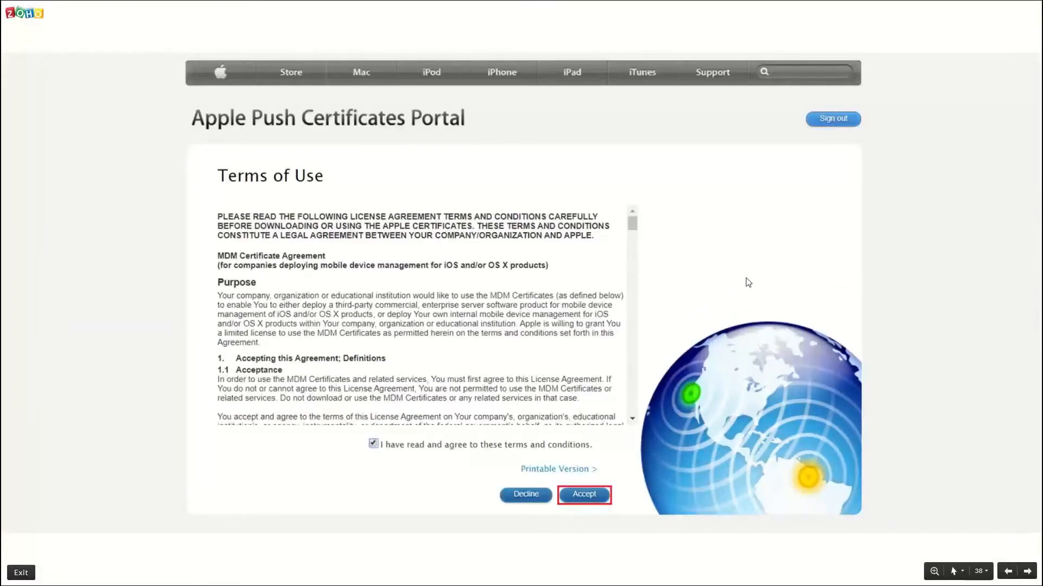
key("Right")
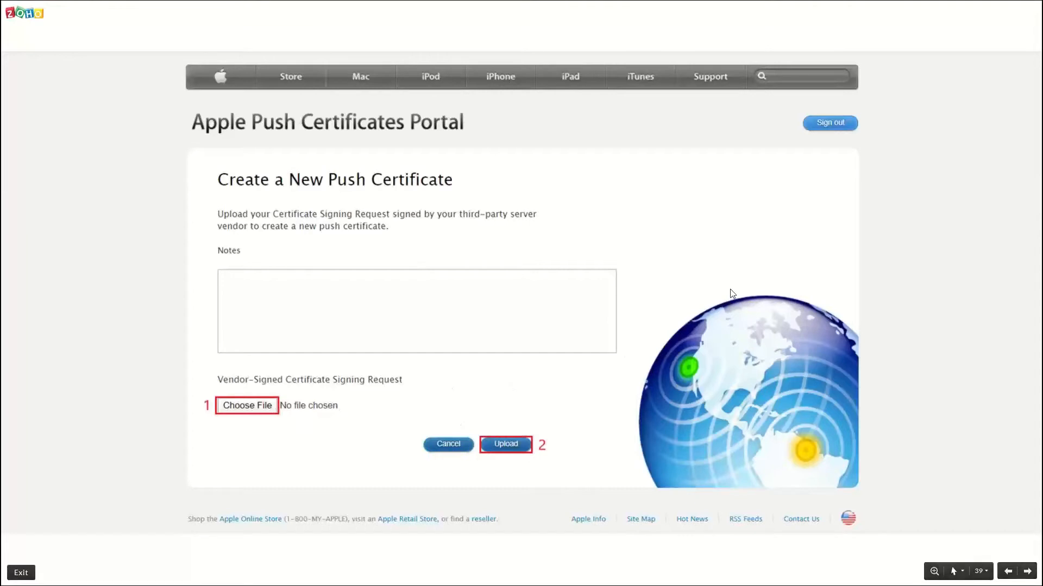
left_click(865, 281)
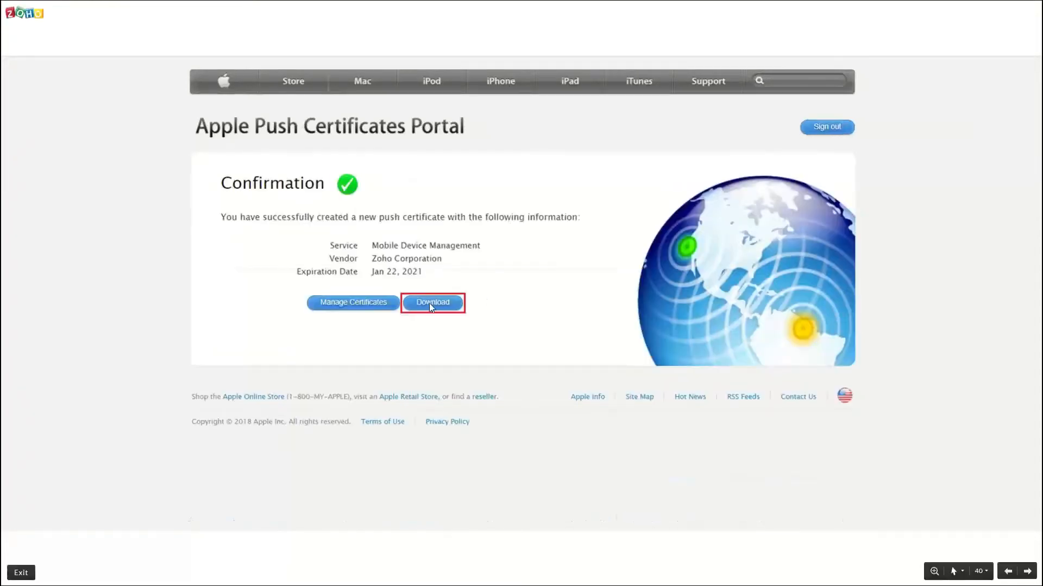
key("Left")
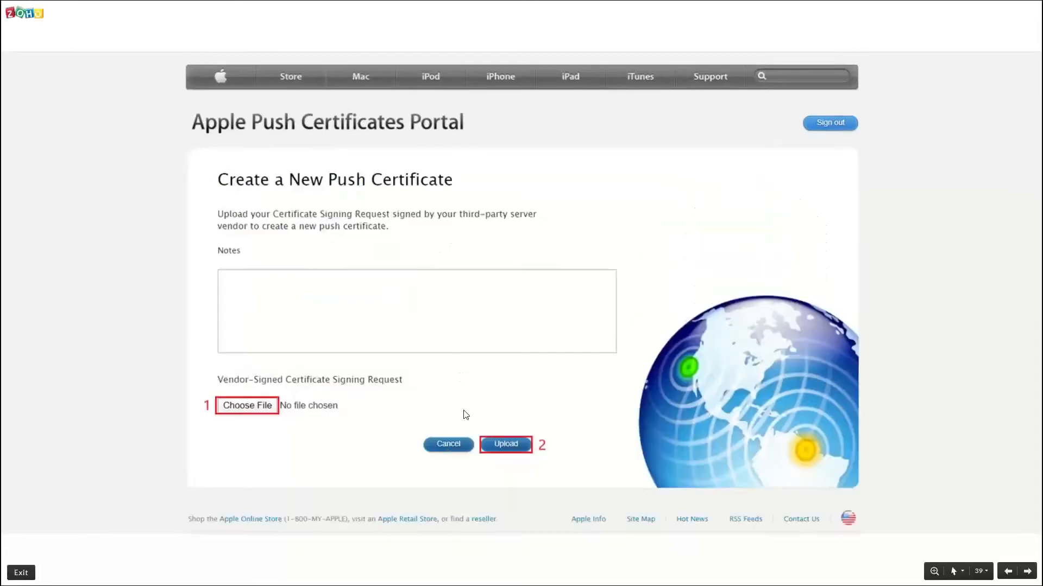
left_click(513, 444)
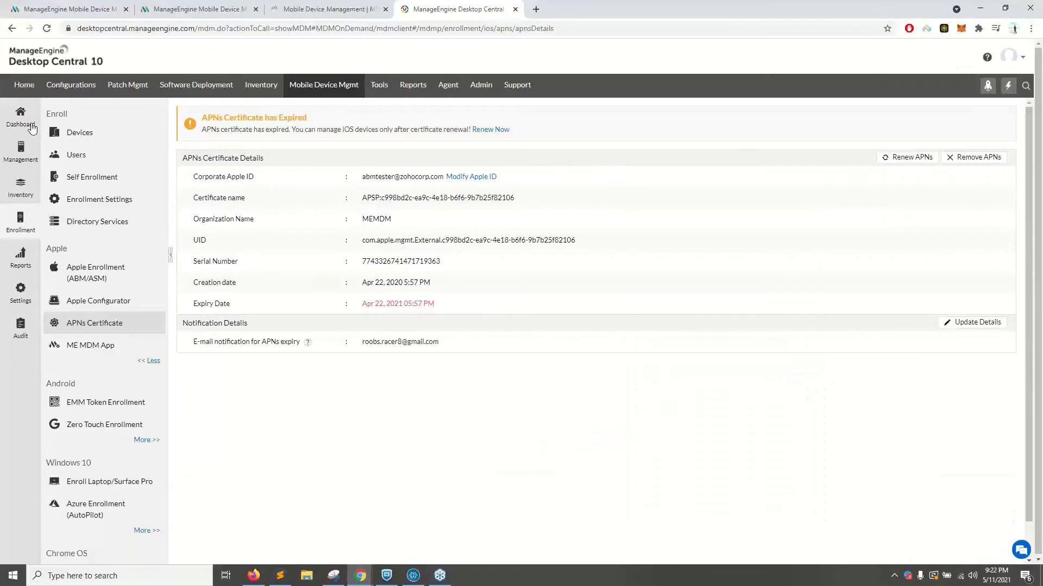
Try to set up an iOS/iPadOS enrollment through user invites for the Zoho Directory user, and cancel the request
left_click(75, 133)
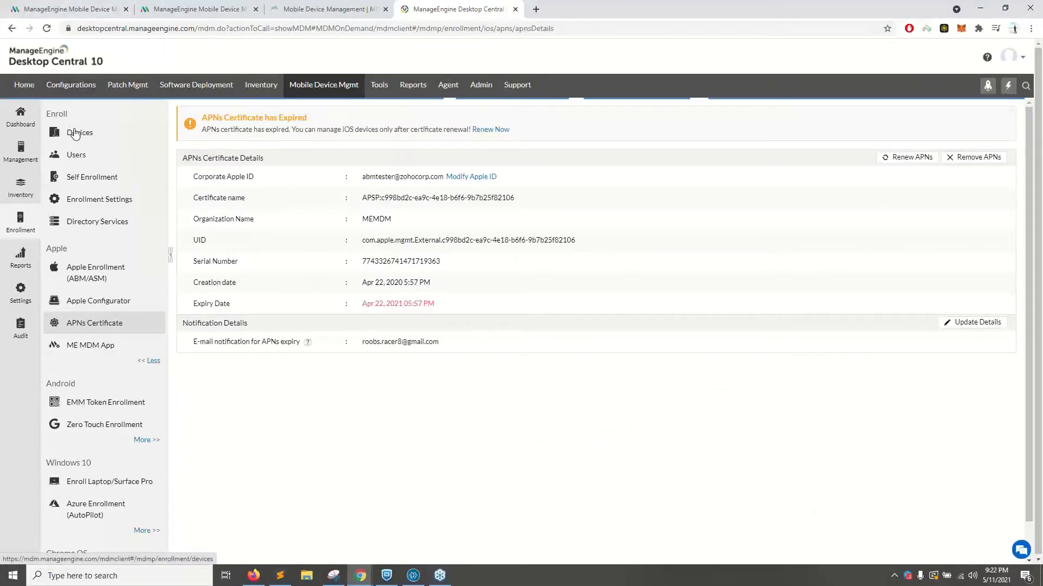
left_click(208, 214)
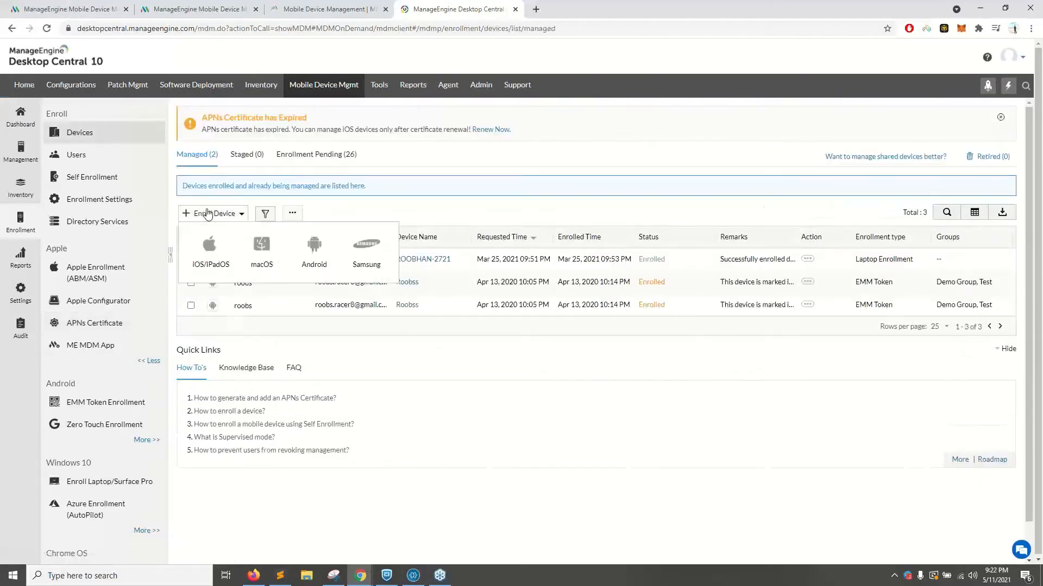
left_click(219, 260)
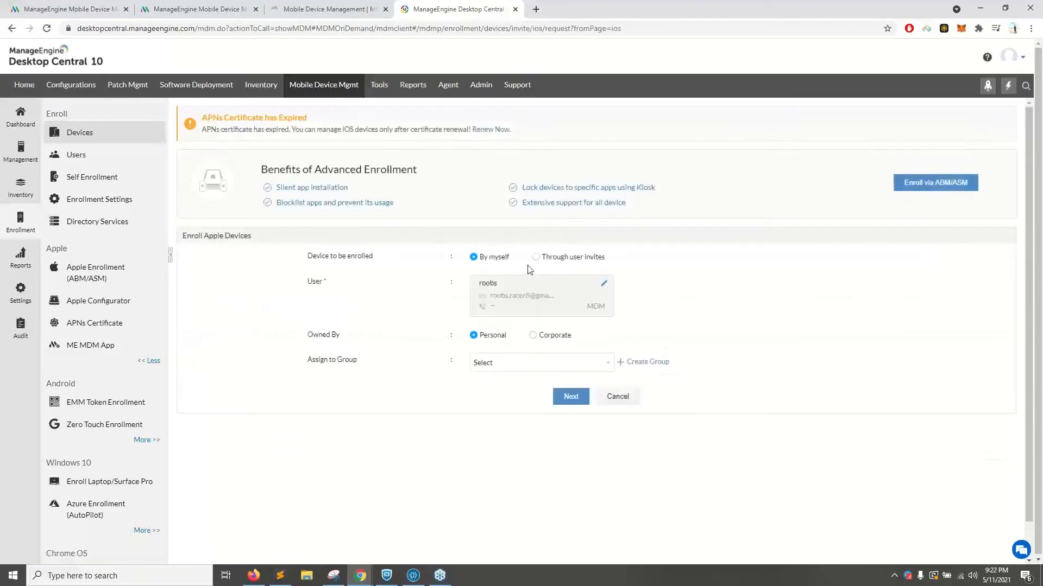
left_click(535, 257)
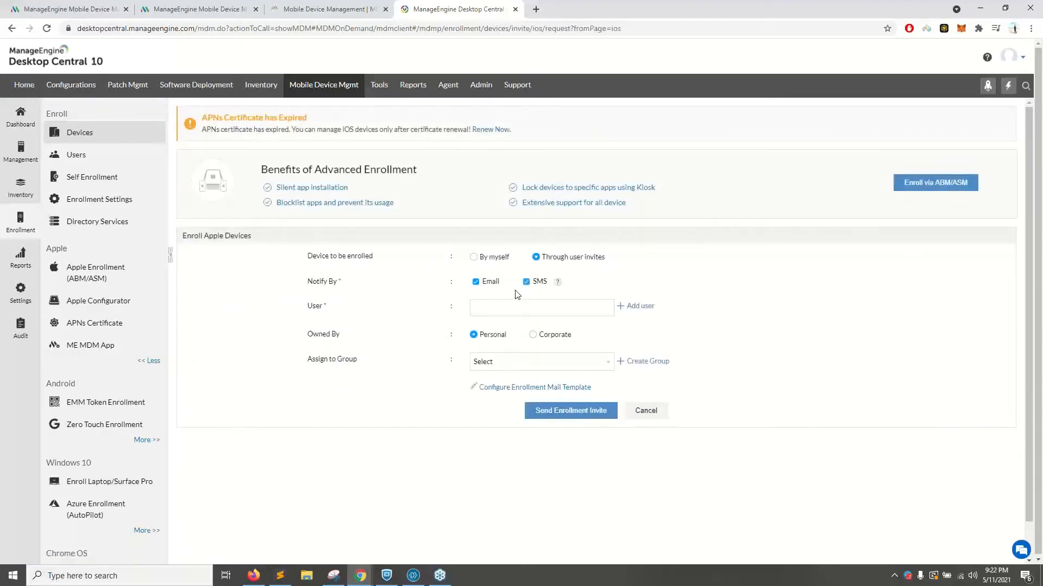
left_click(476, 282)
left_click_drag(486, 282, 493, 286)
left_click(492, 283)
left_click(491, 308)
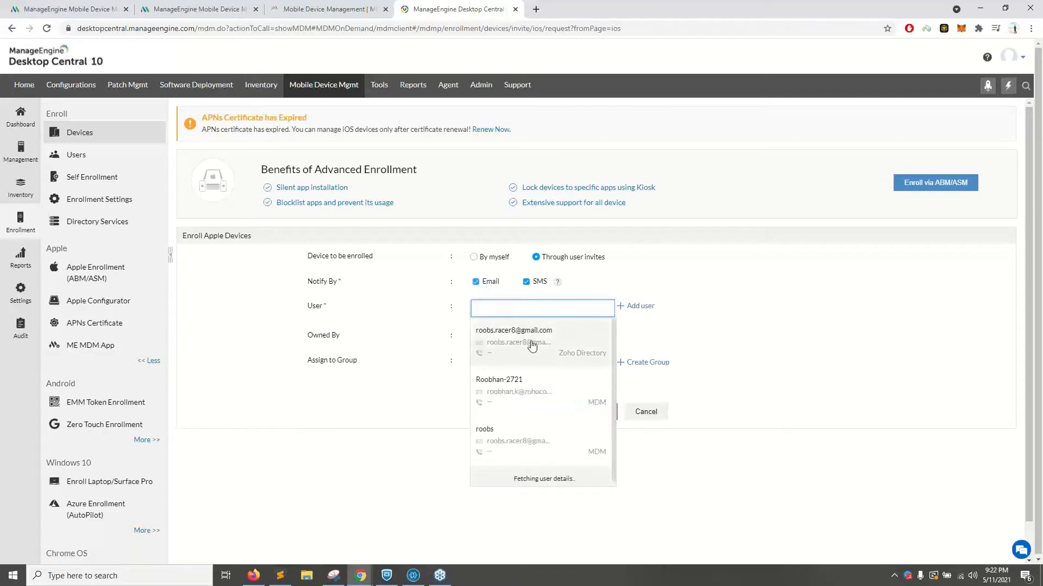
left_click(530, 346)
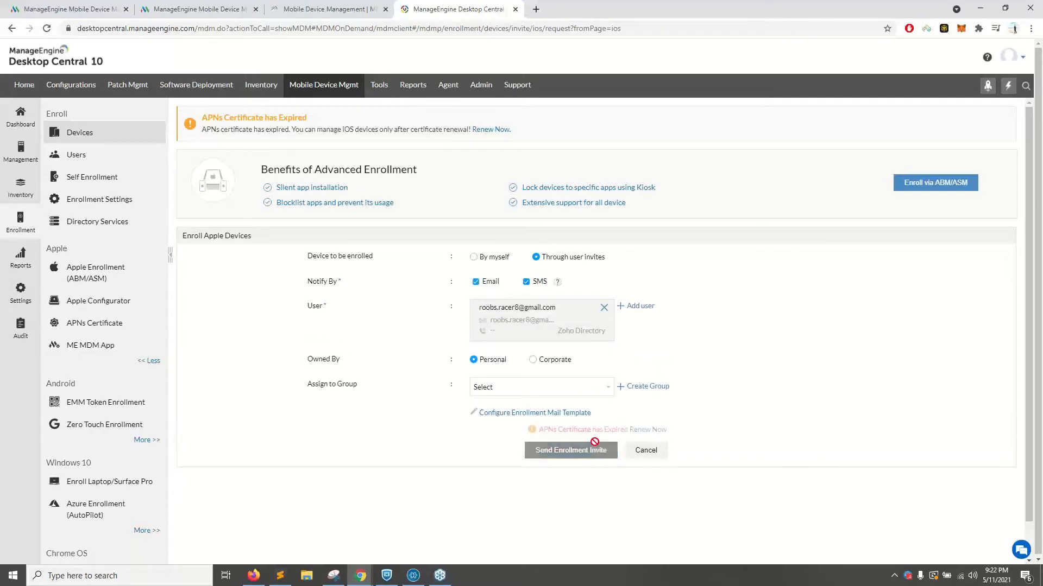
left_click(476, 257)
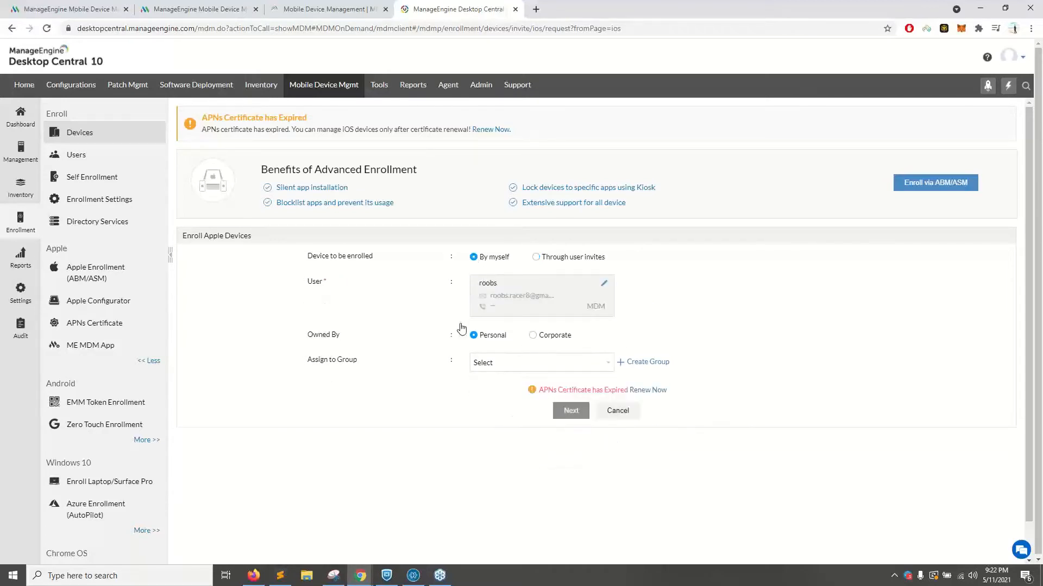
left_click(622, 414)
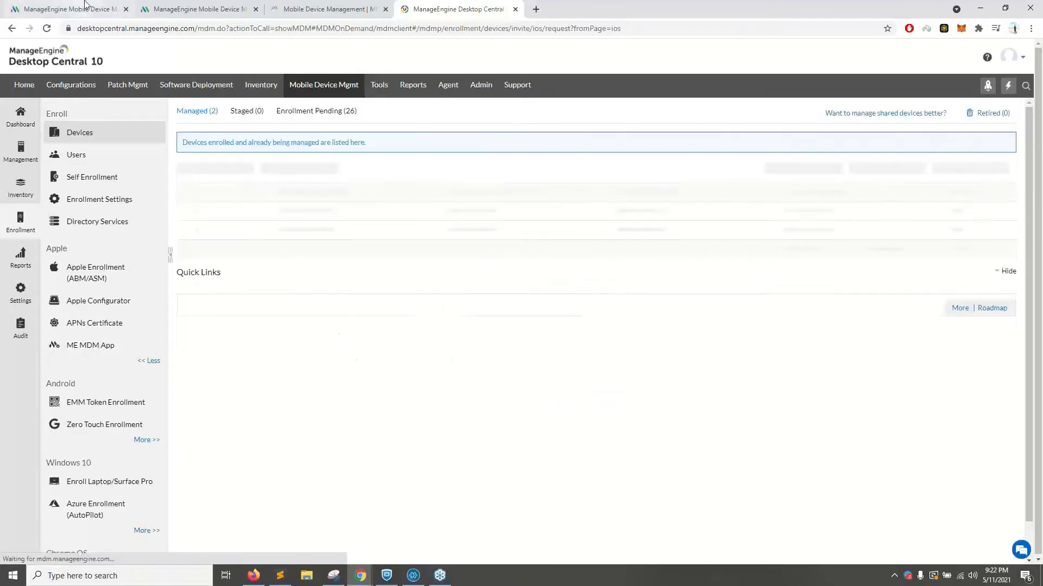
Switch to the Mobile Device Manager Plus tab and create an iOS/iPadOS enrollment request from the Devices page with the By myself option
left_click(107, 5)
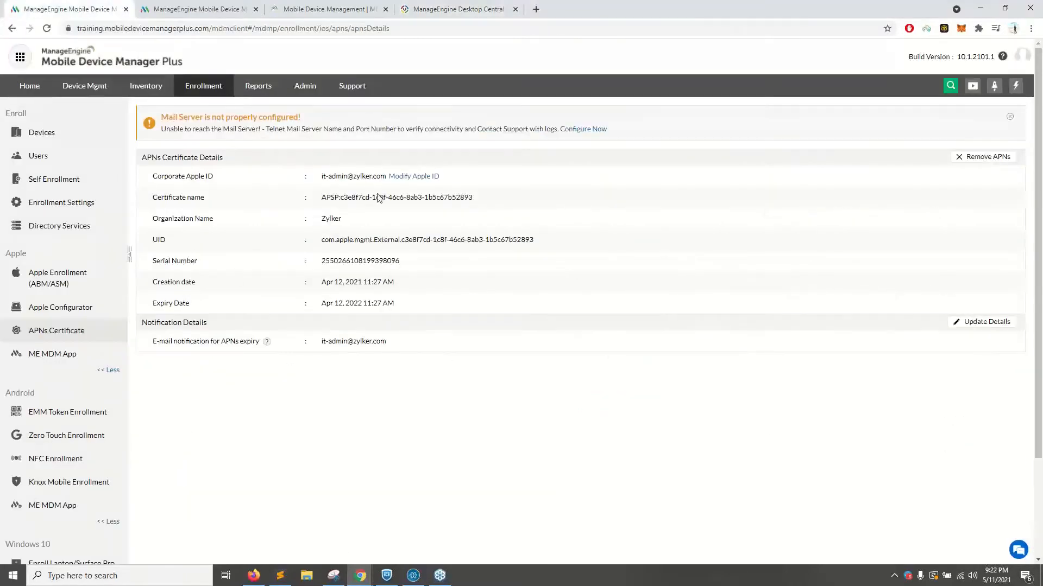
left_click(75, 141)
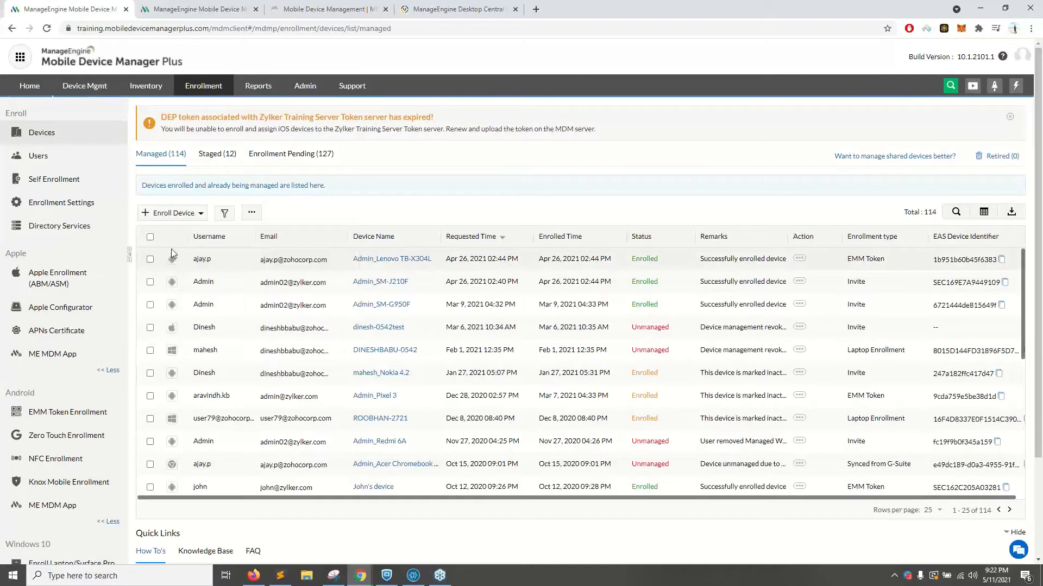
left_click(168, 213)
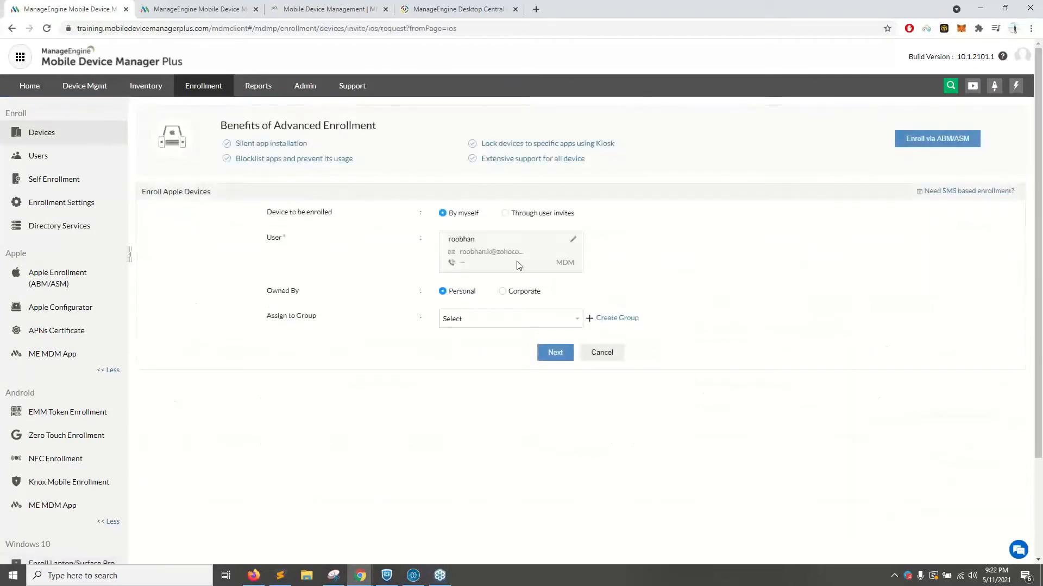
left_click(562, 354)
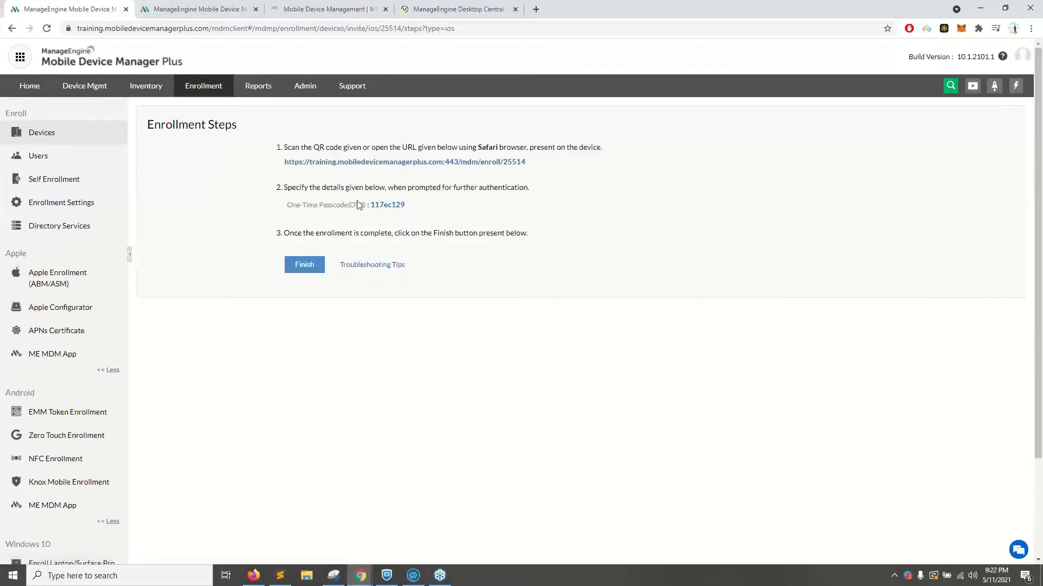
key("alt+Tab")
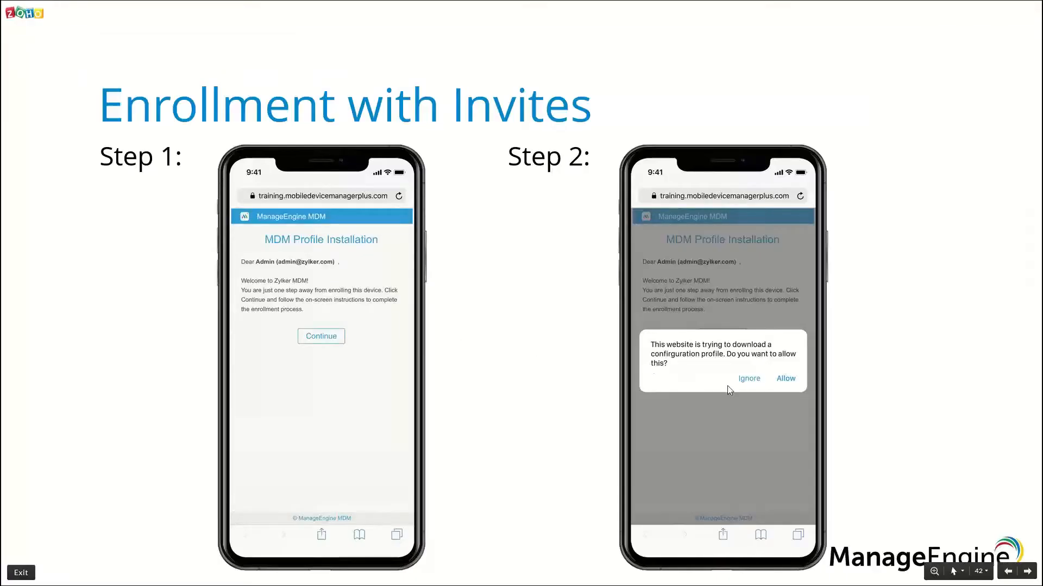
left_click(579, 328)
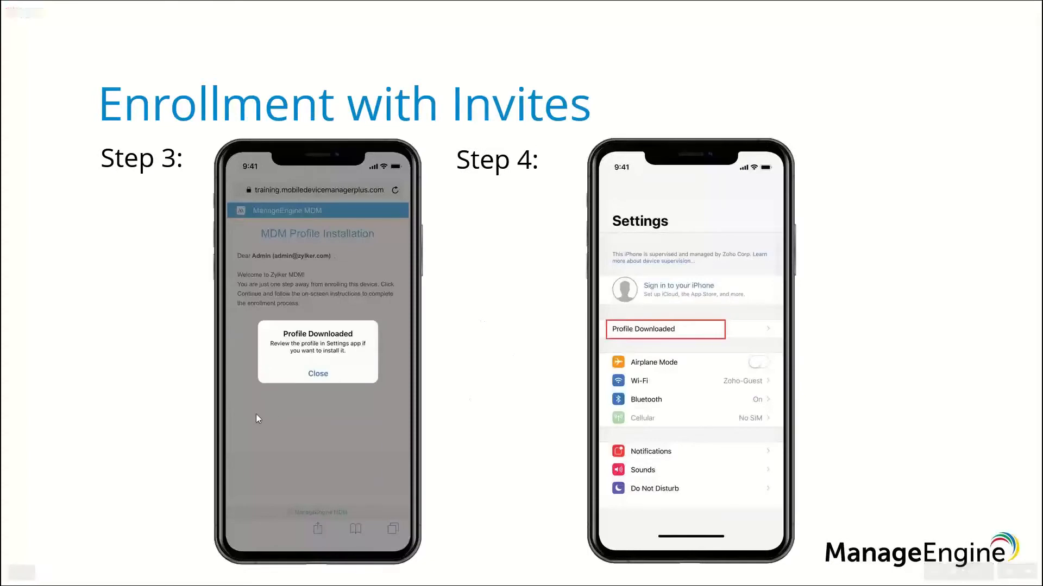
left_click(599, 330)
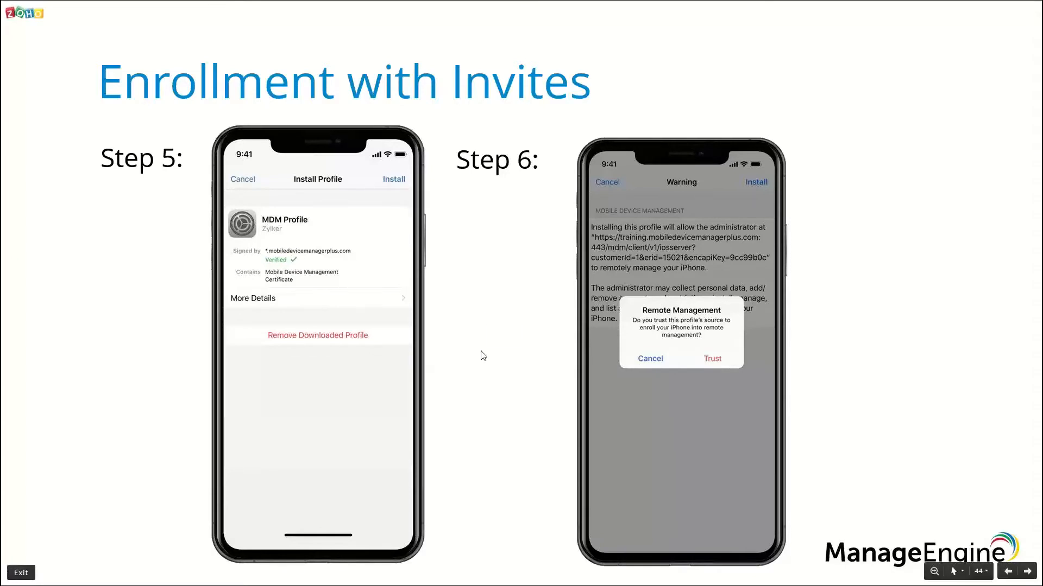
left_click(534, 327)
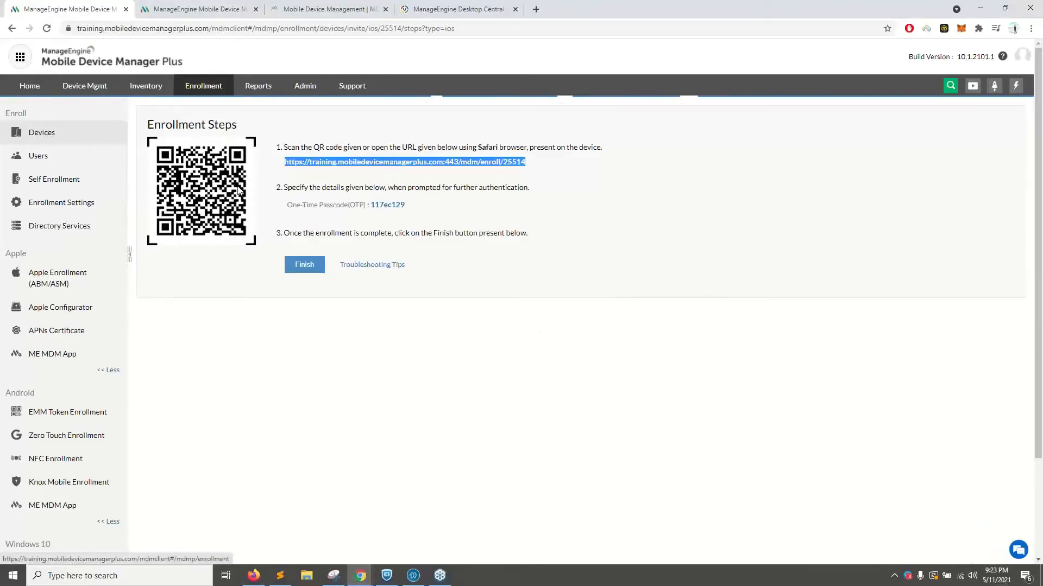
Examine the Enrollment Pending requests, marking the most recent one, and return to the managed devices list
left_click(324, 155)
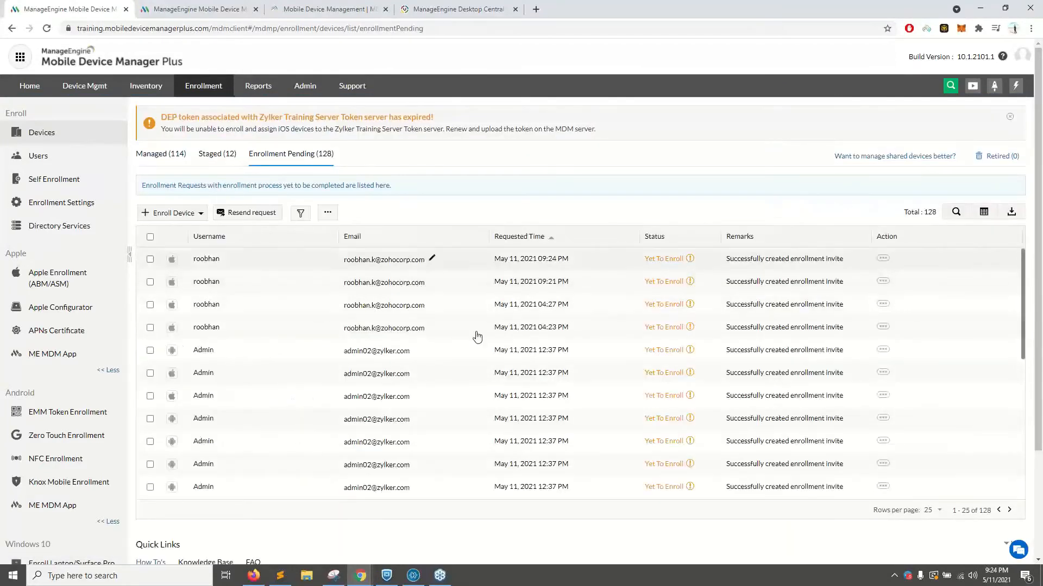
scroll(443, 298, "down", 2)
scroll(664, 339, "up", 3)
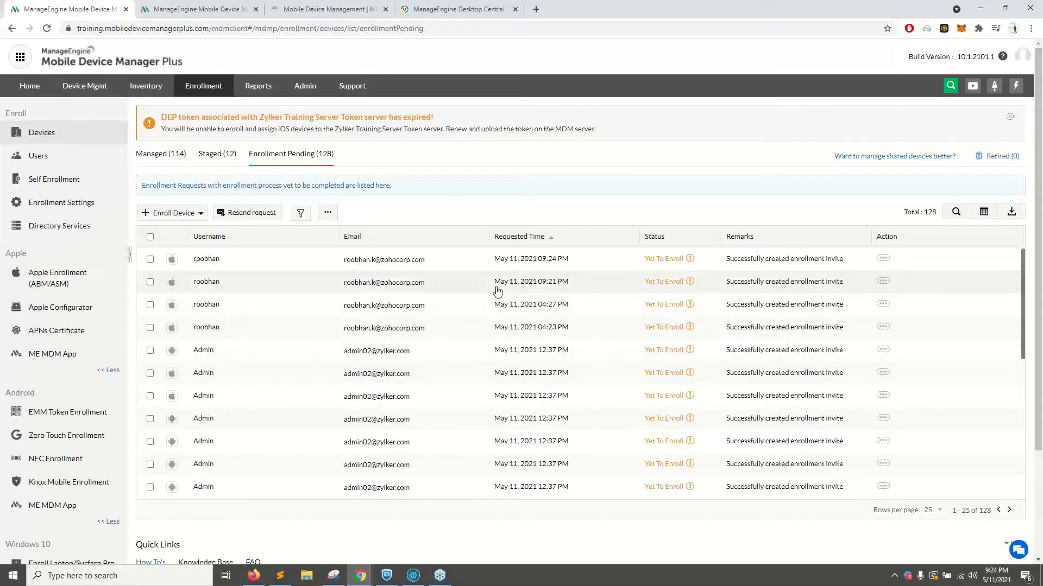
left_click(150, 259)
left_click(153, 154)
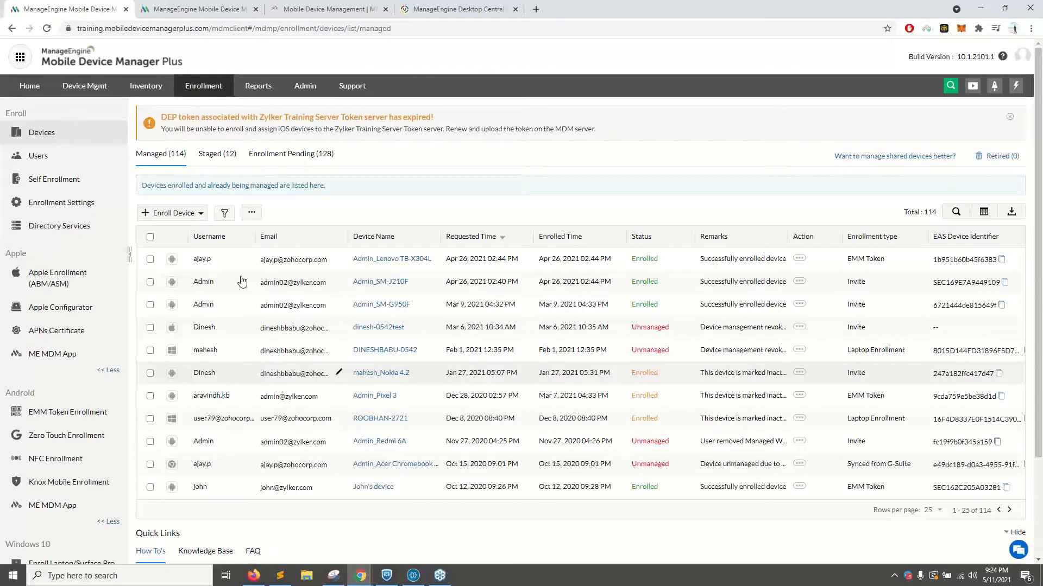
Open the Bulk Enrollment import for devices and view its example CSV format
left_click(251, 212)
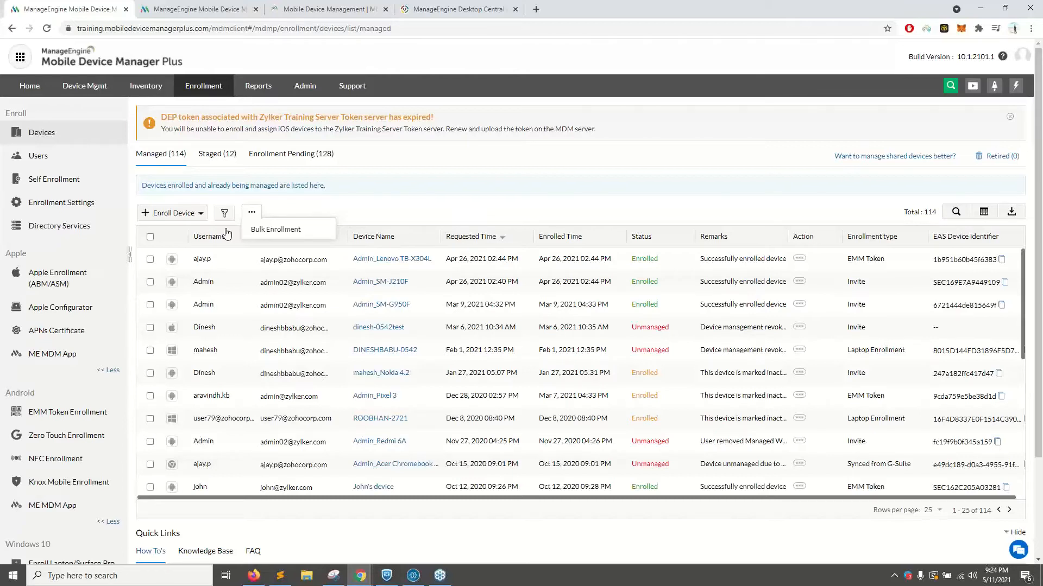
left_click(190, 213)
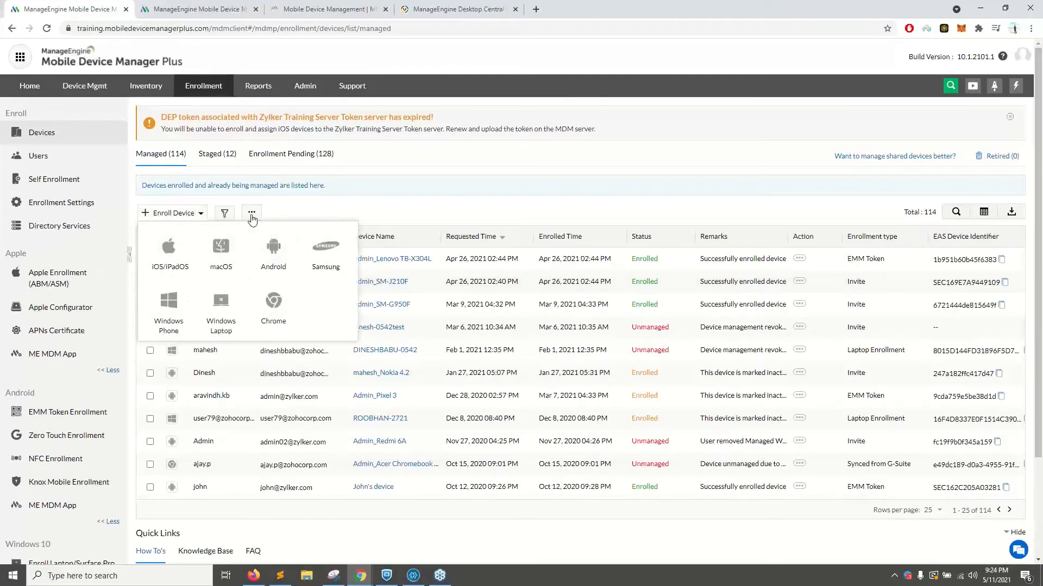
left_click(251, 215)
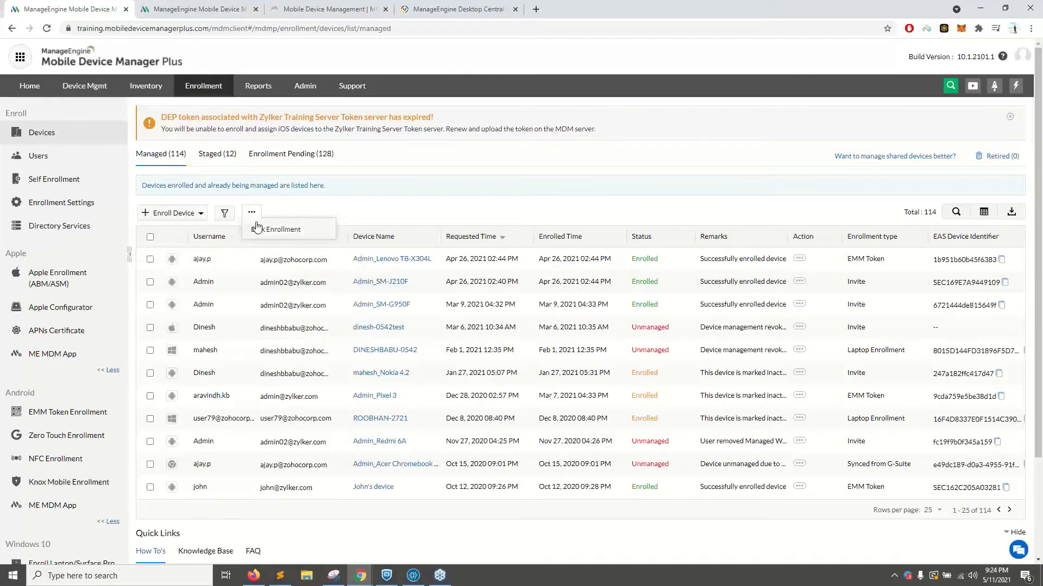
left_click(260, 228)
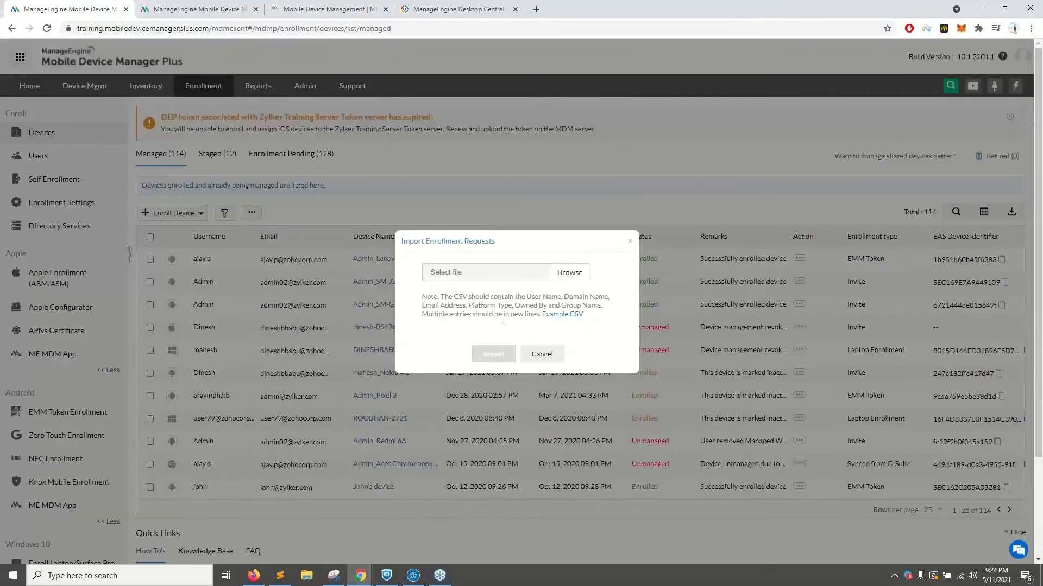
left_click(570, 315)
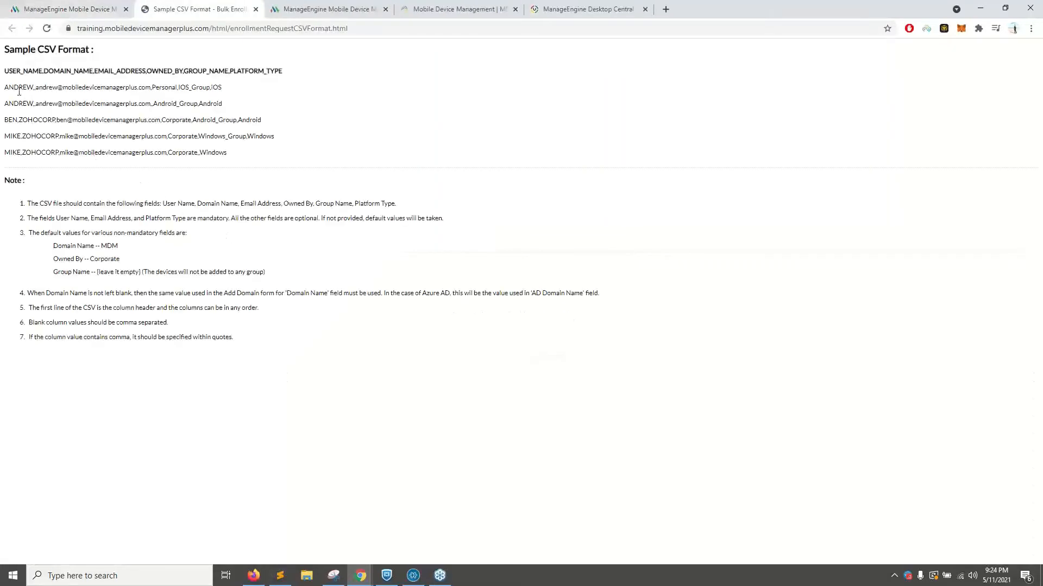
Highlight the EMAIL_ADDRESS and PLATFORM_TYPE columns in the sample CSV header, and return to the import dialog to cancel it
left_click_drag(12, 71, 149, 71)
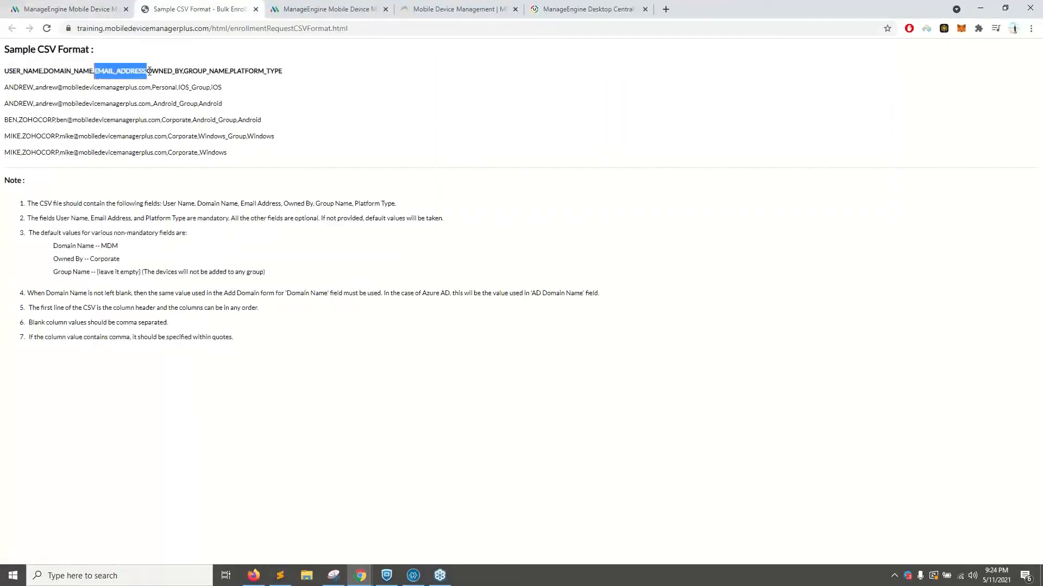
left_click_drag(230, 71, 287, 72)
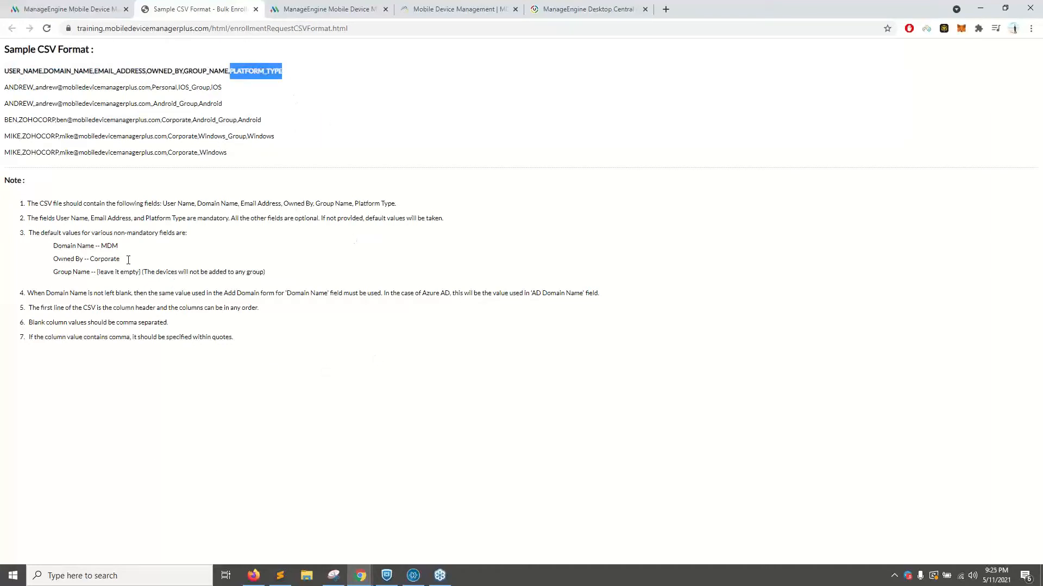
left_click(83, 5)
left_click(545, 354)
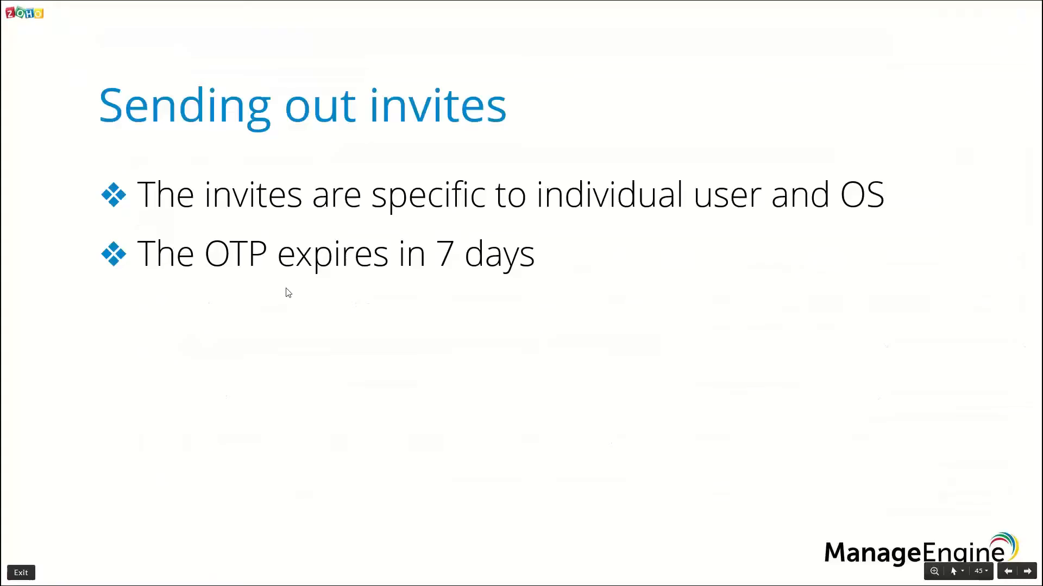
key("Right")
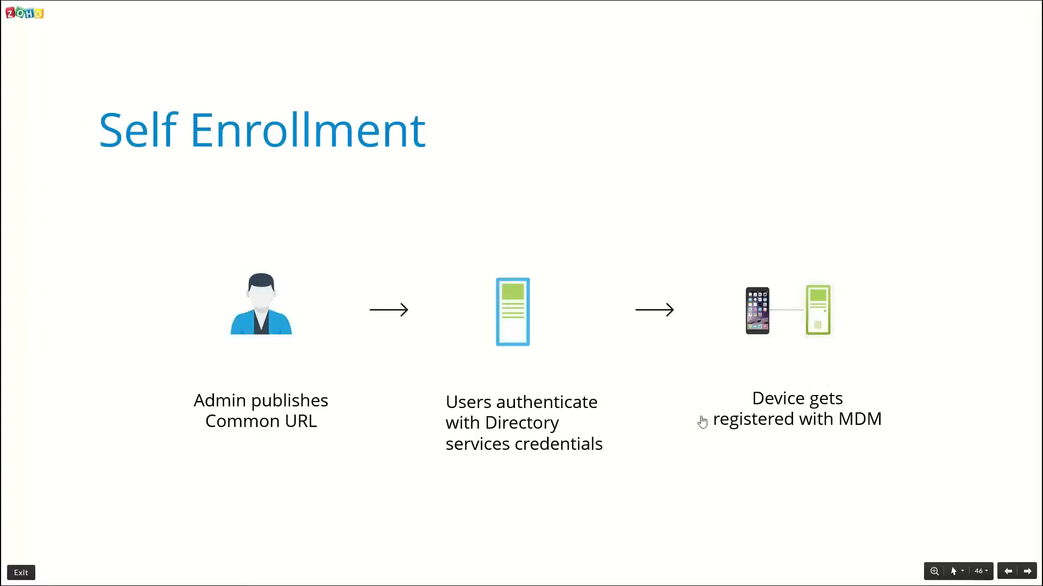
Switch back to Mobile Device Manager Plus in the browser, open the Self Enrollment settings and highlight the common enrollment URL
key("alt+Tab")
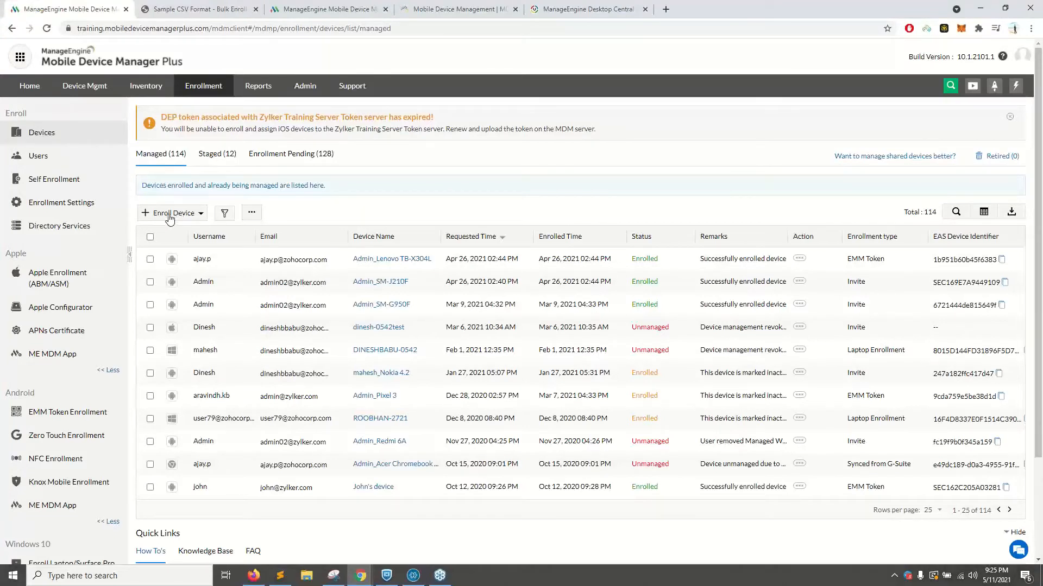
left_click(101, 188)
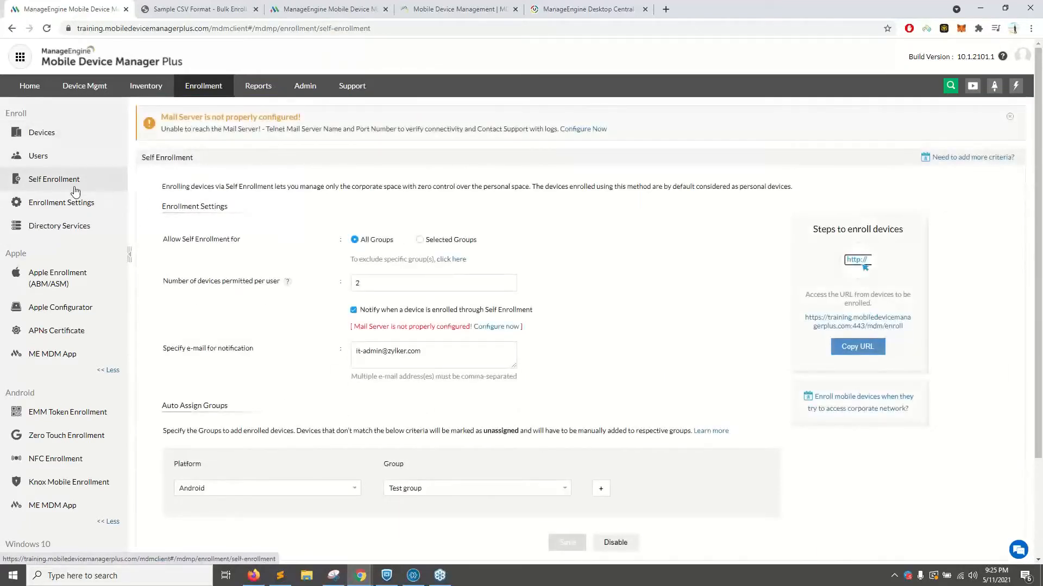
left_click_drag(915, 328, 788, 314)
left_click(786, 311)
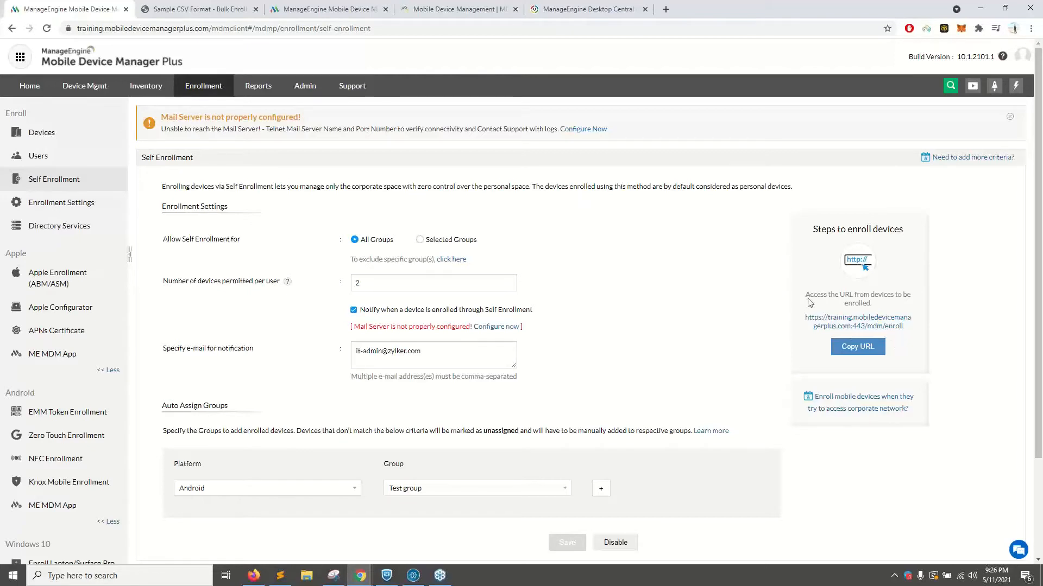
left_click_drag(903, 327, 805, 317)
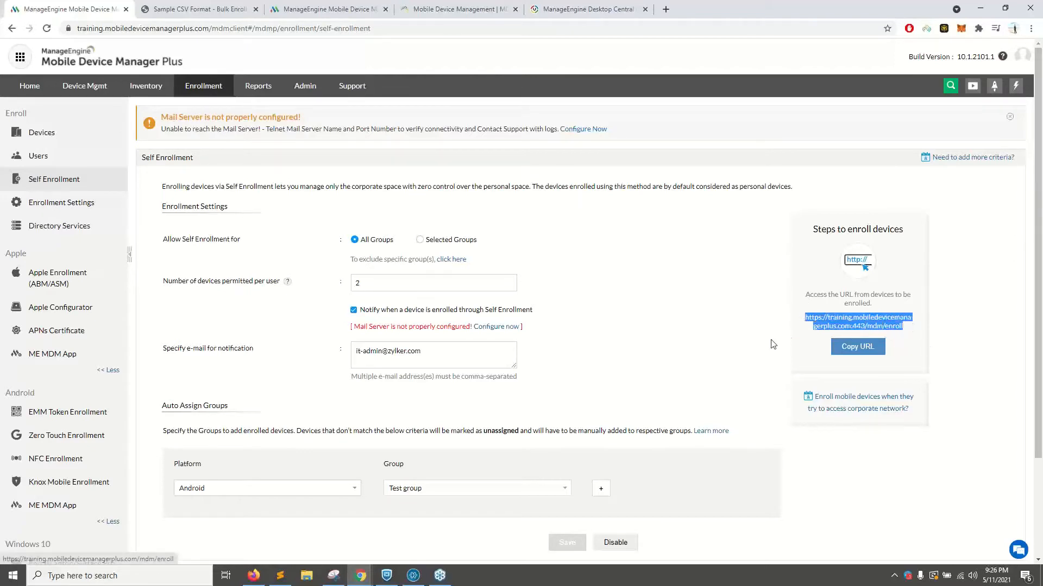
Open Directory Services in a separate browser tab, close the Sample CSV Format tab, and view the list of integrated domains
middle_click(81, 228)
left_click(256, 9)
left_click(211, 9)
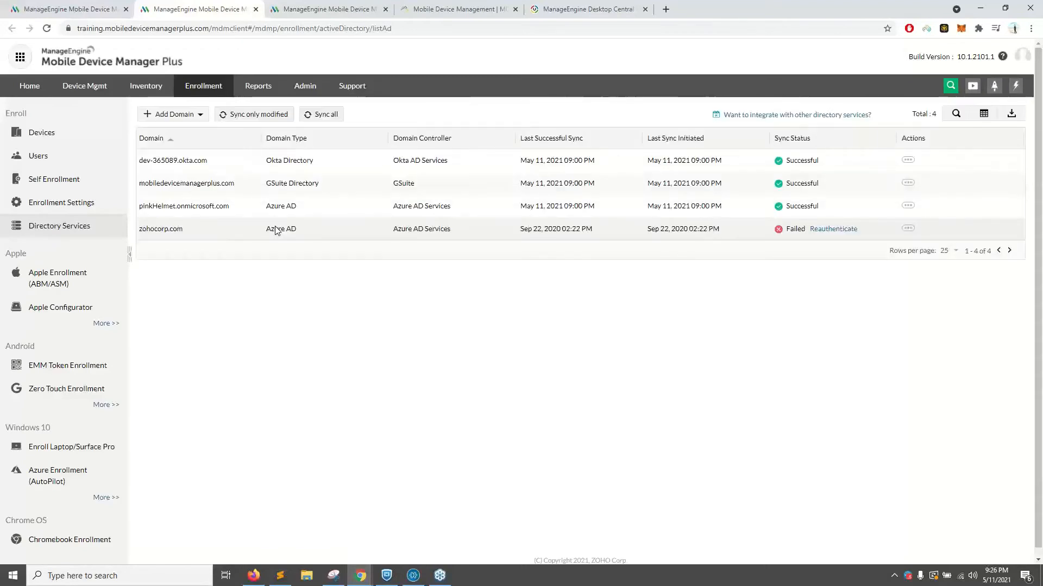
View the form for adding an On Premise AD domain, and return to the Self Enrollment settings
left_click(163, 115)
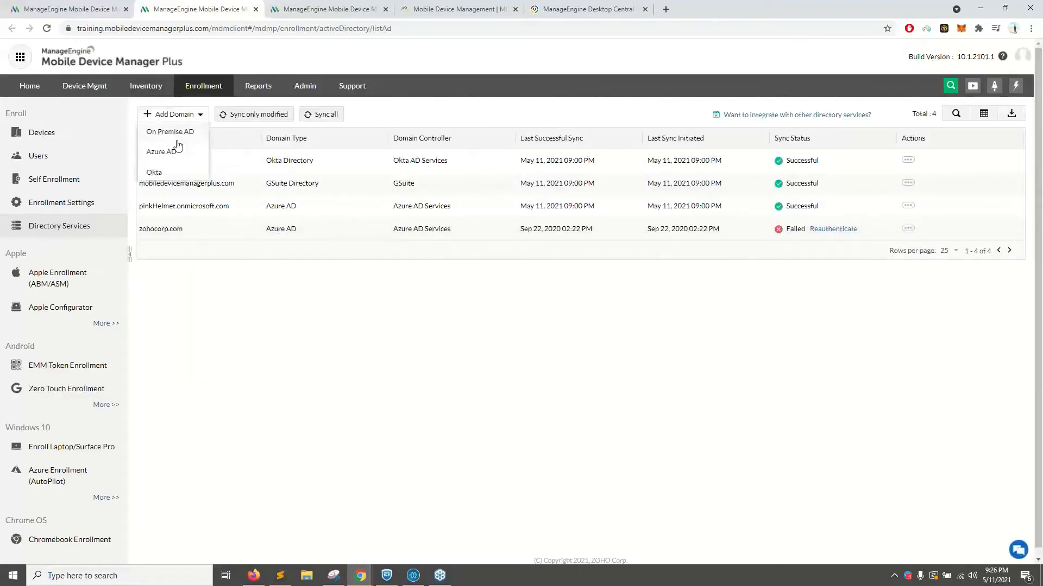
left_click(164, 132)
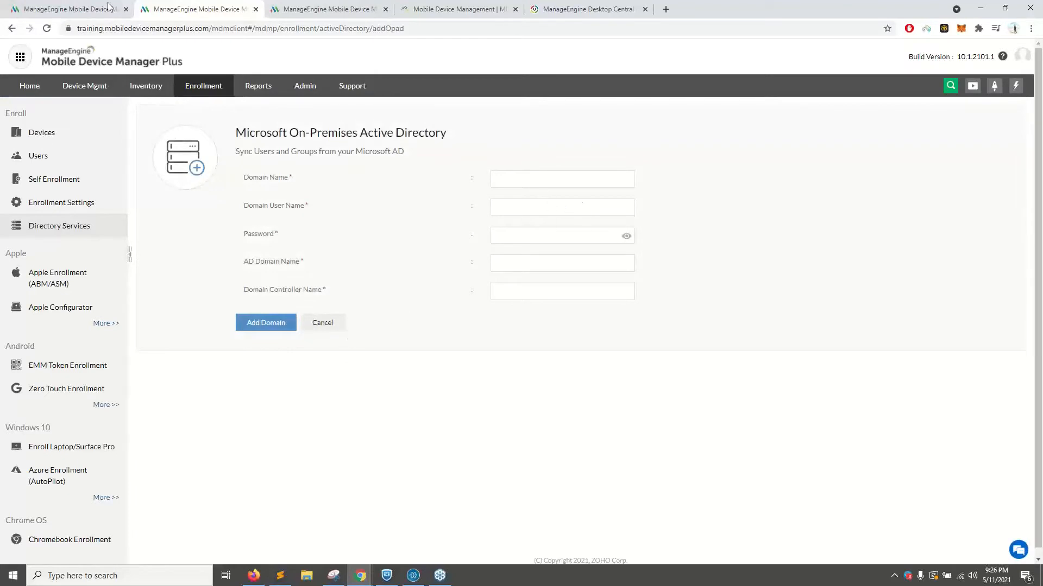
left_click(84, 9)
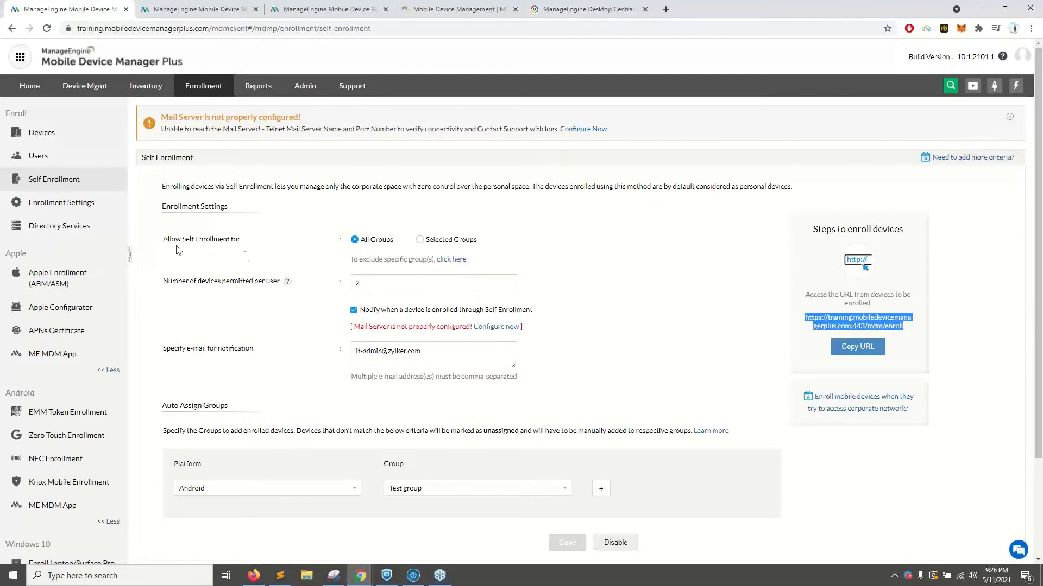
Switch self enrollment to Selected Groups to show the AD group option, and set it back to All Groups
left_click_drag(183, 241, 256, 250)
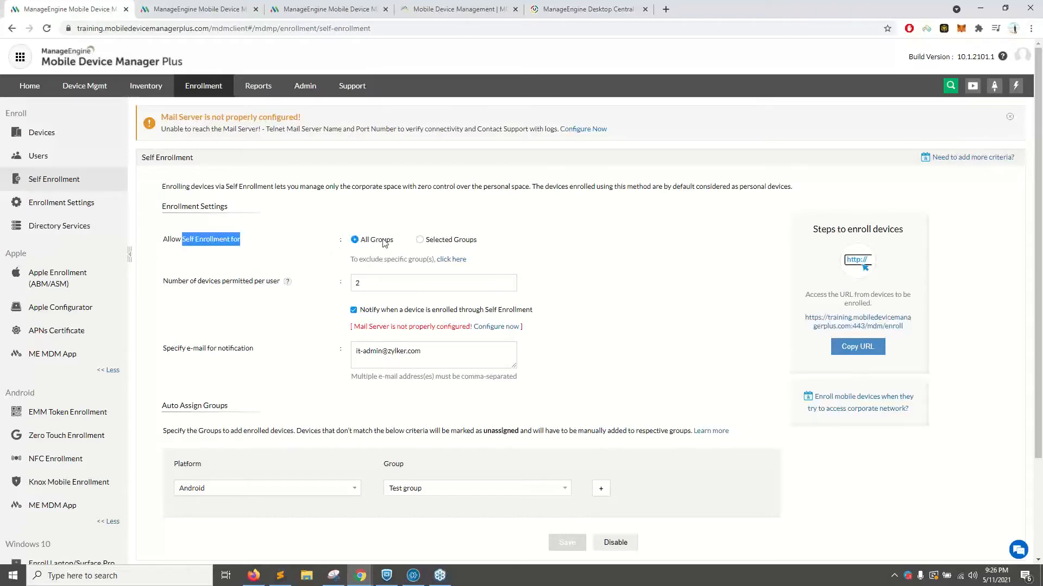
left_click(420, 240)
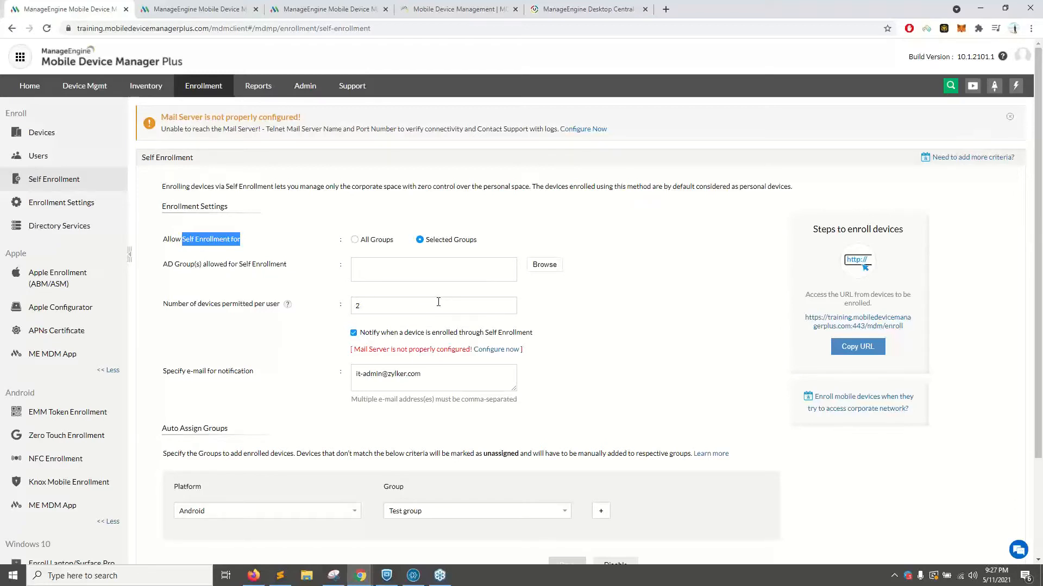
left_click(458, 253)
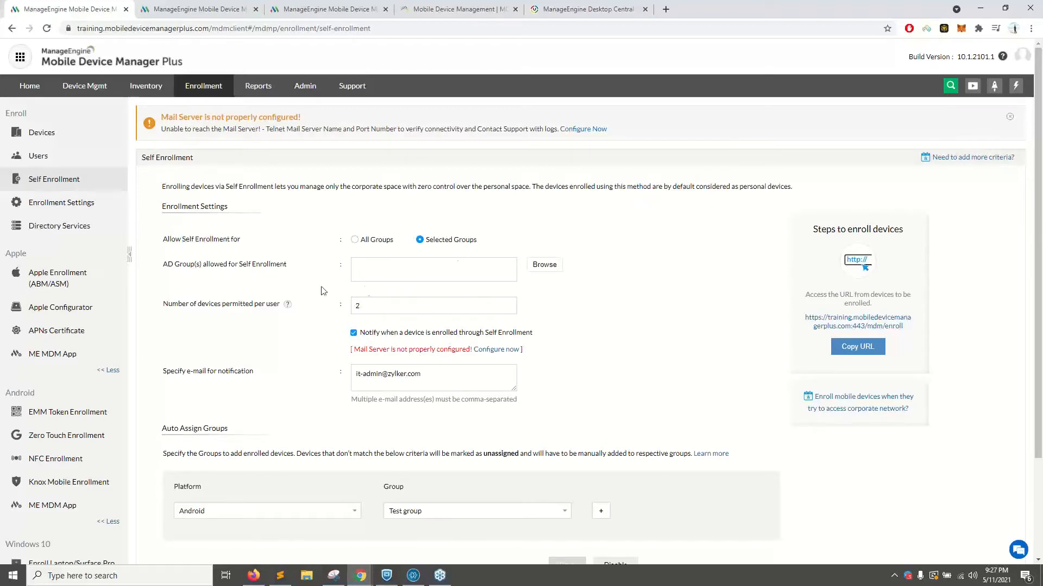
left_click(354, 241)
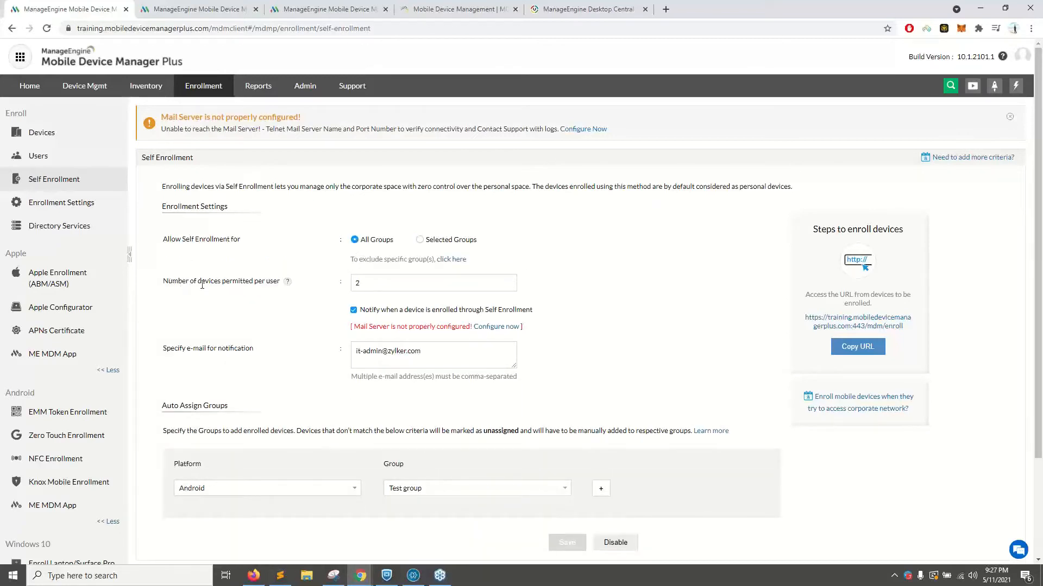
Set the number of devices permitted per user to 3 and highlight the notification e-mail setting's label
left_click(371, 286)
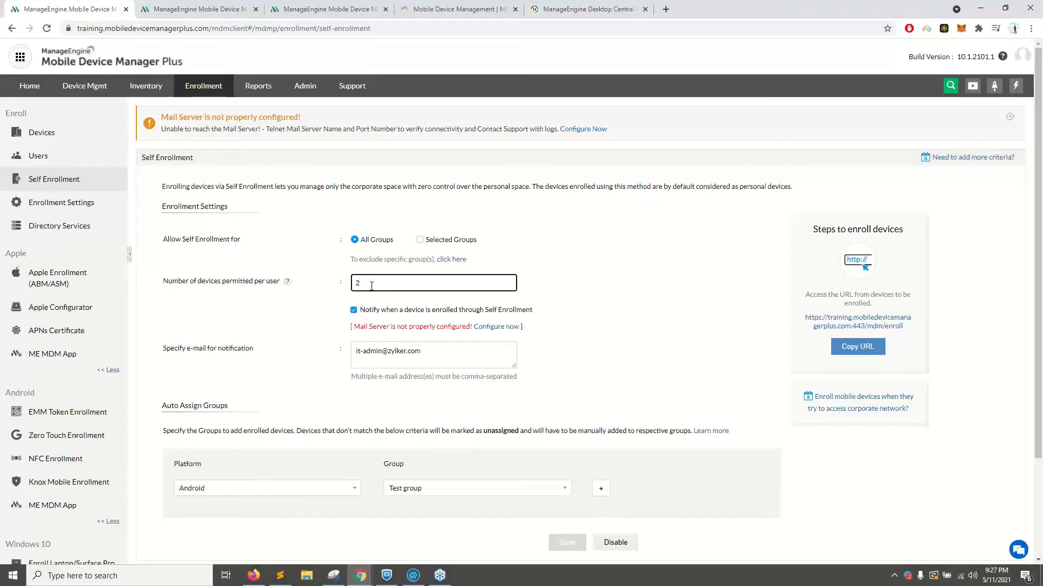
key("BackSpace")
type("3")
scroll(307, 323, "down", 3)
left_click_drag(280, 226, 177, 224)
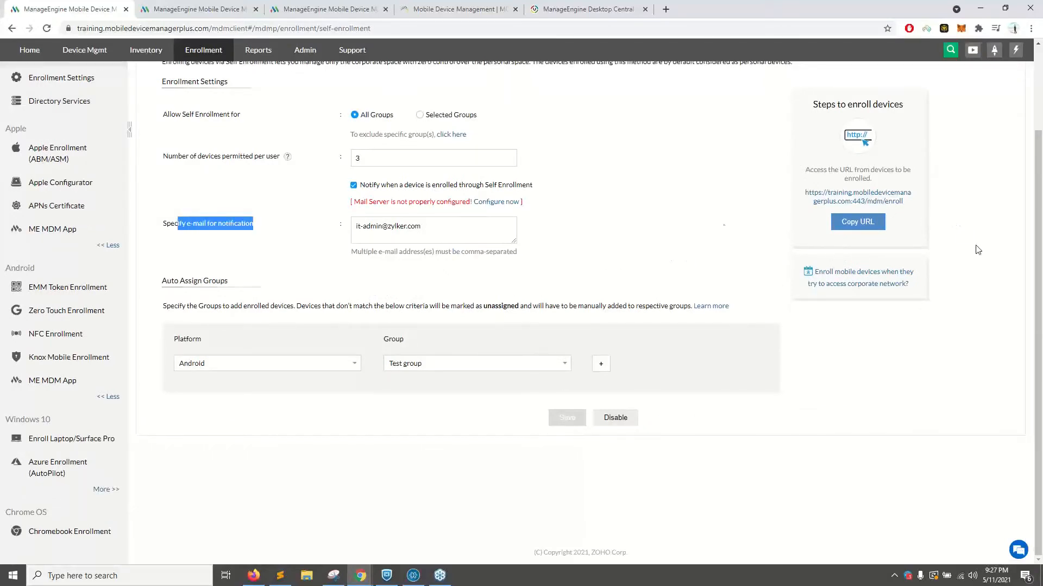
Keep Test group for Android in Auto Assign Groups, and add a second rule assigning Apple devices to Test group
left_click(458, 368)
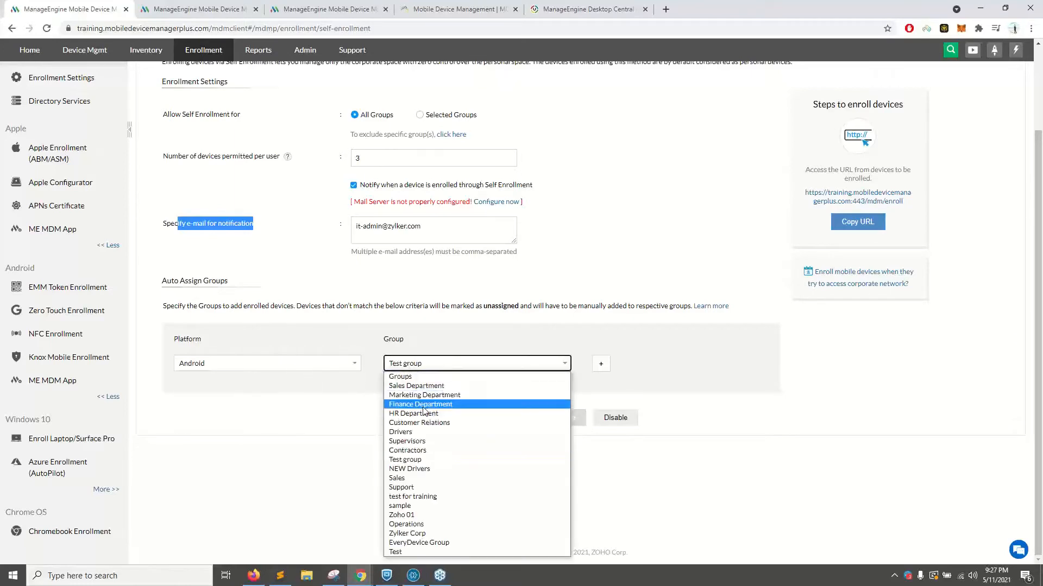
left_click(416, 461)
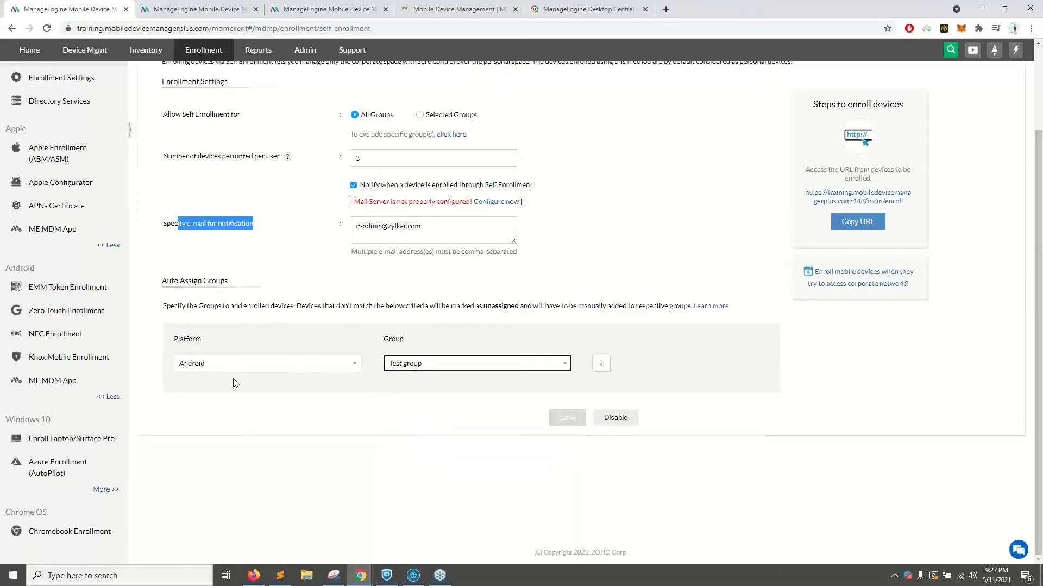
left_click(601, 363)
left_click(201, 396)
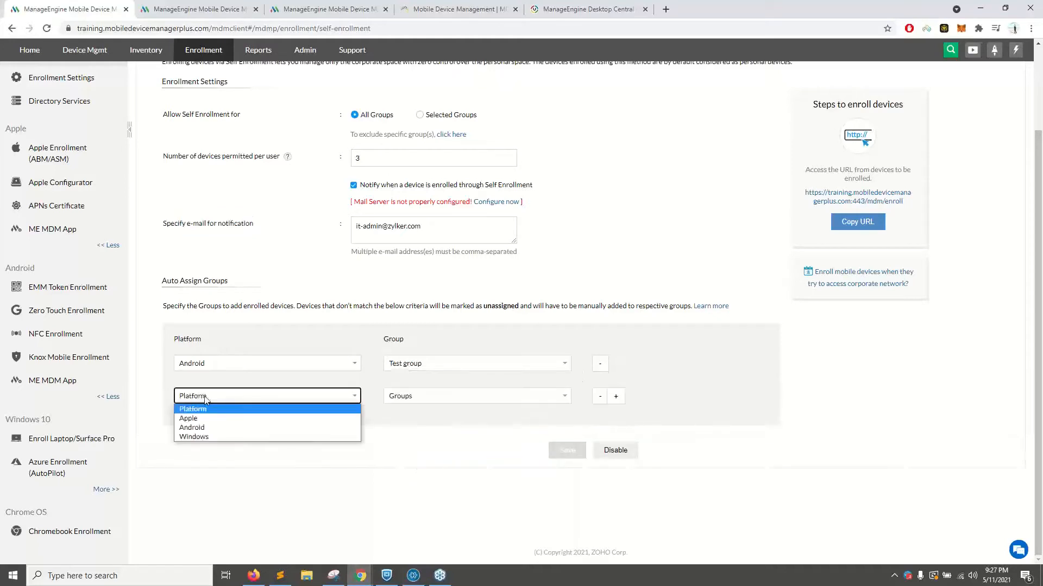
left_click(190, 418)
left_click(409, 400)
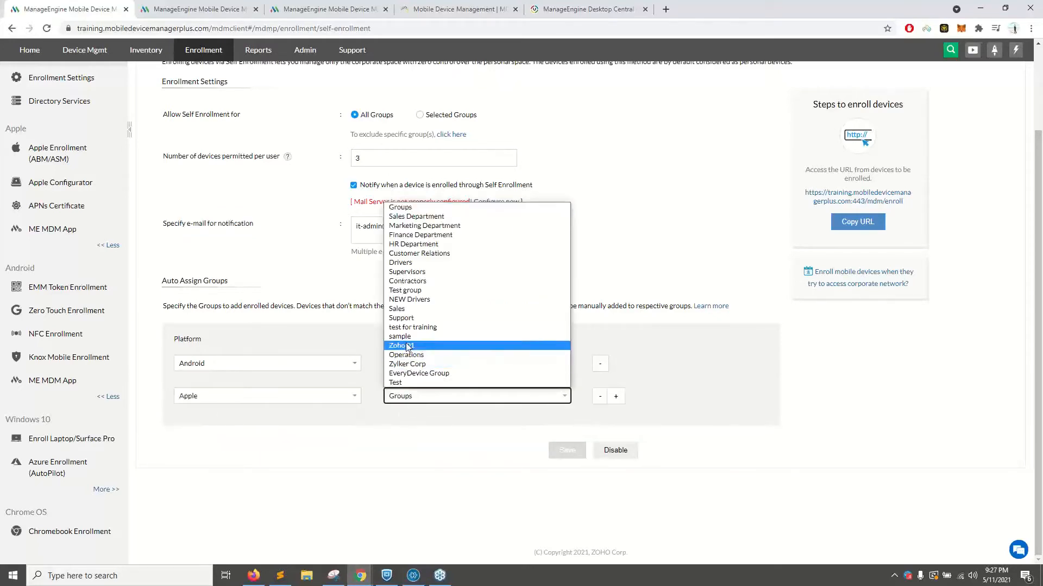
left_click(407, 290)
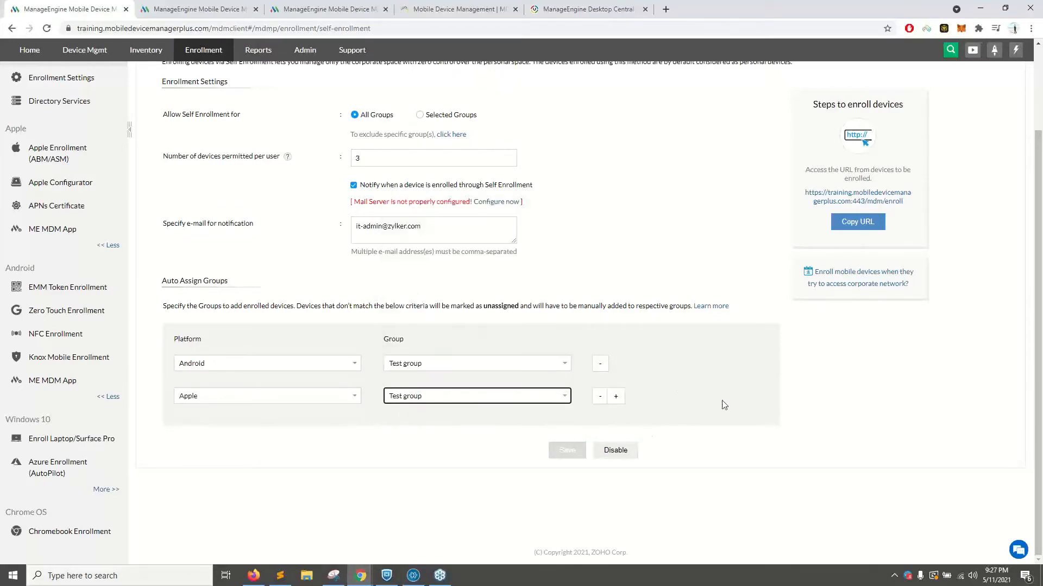
Review the Self Enrollment page, highlight the common enrollment URL and switch to the slide presentation
scroll(464, 475, "up", 3)
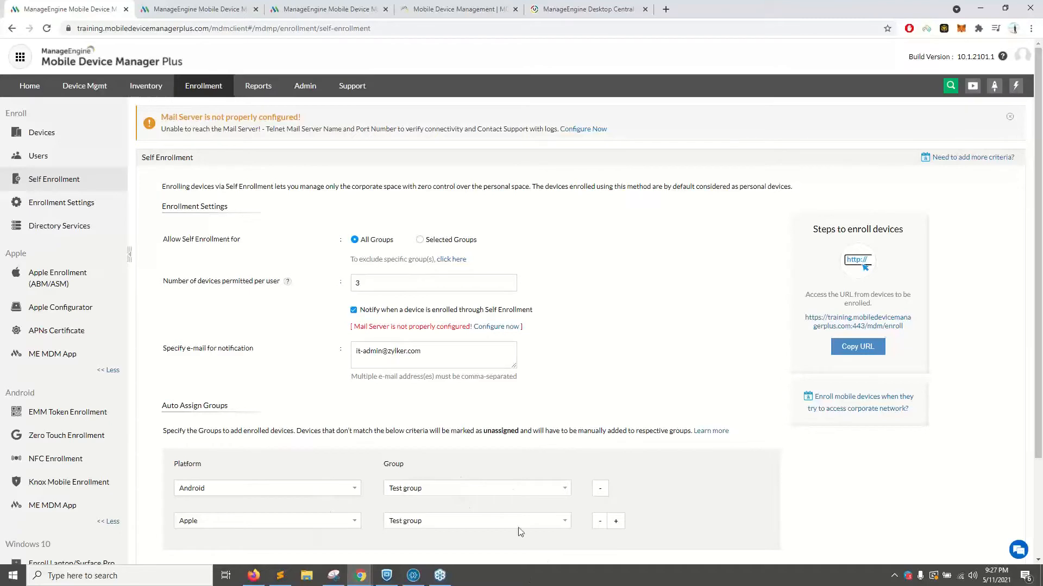
scroll(516, 484, "down", 3)
scroll(361, 391, "up", 3)
left_click_drag(919, 328, 807, 325)
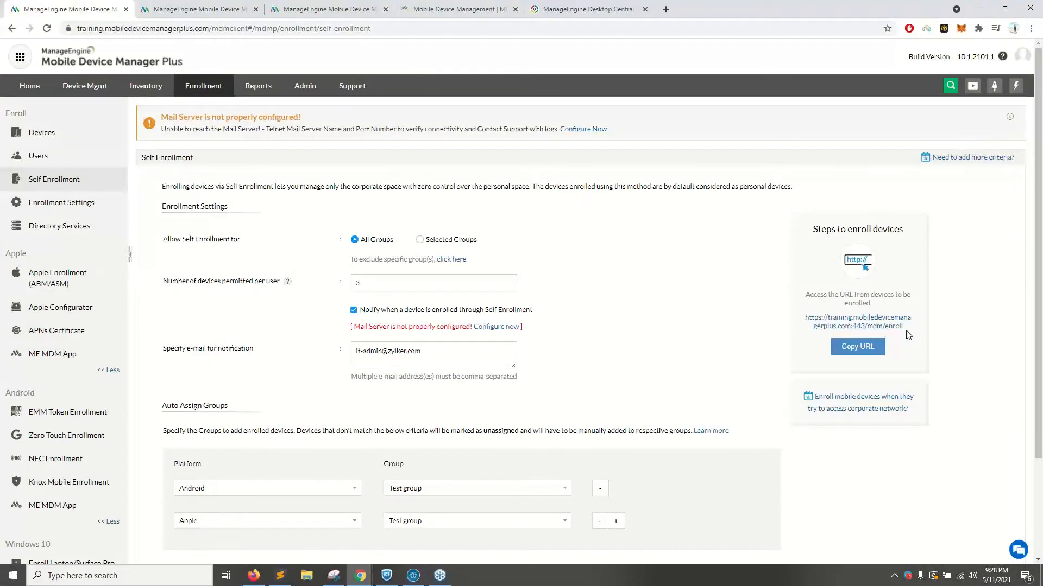
key("alt+Tab")
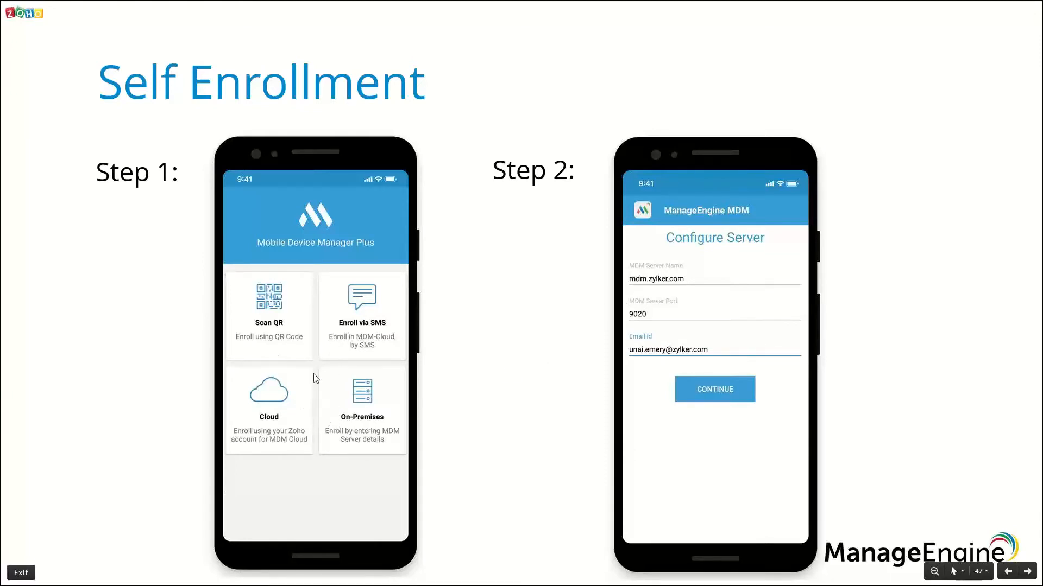
key("Right")
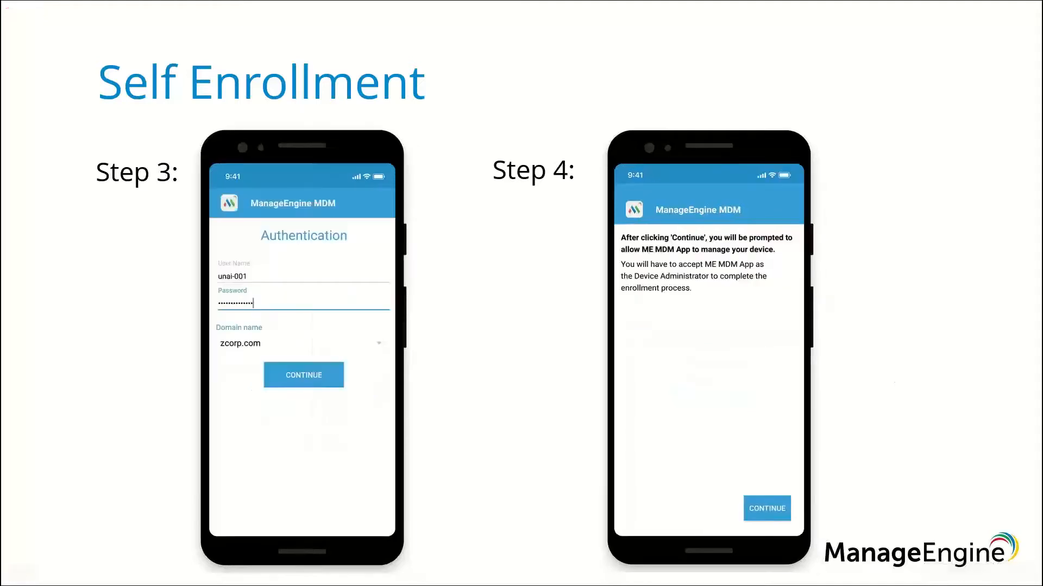
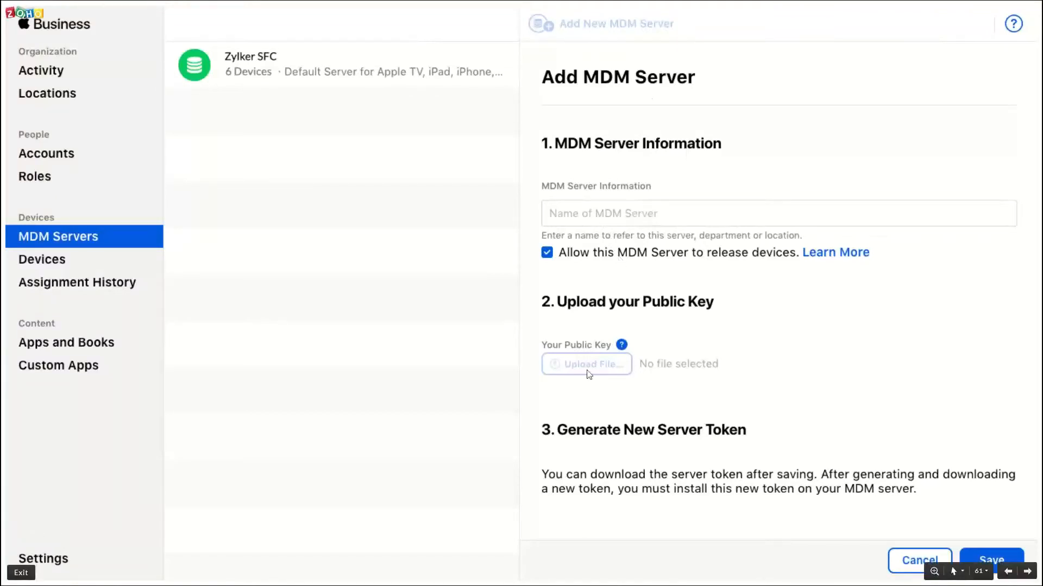
key("Left")
key("Left")
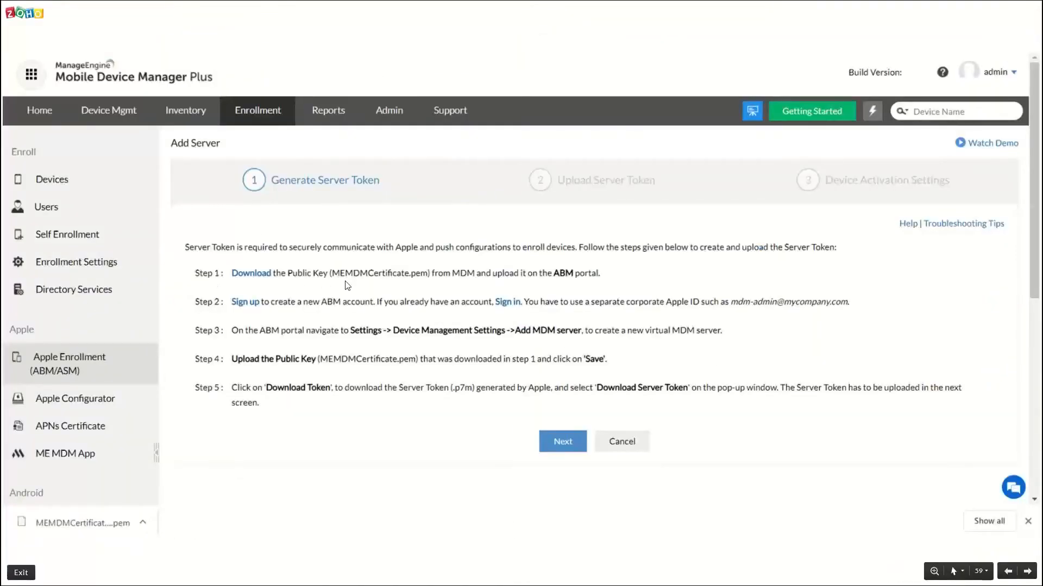
key("Right")
key("Right")
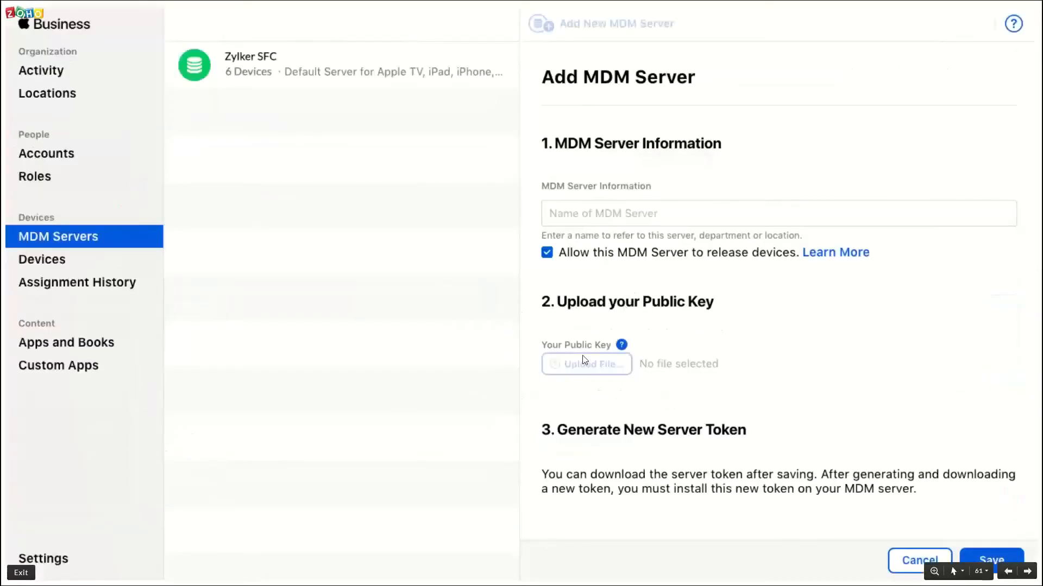
key("Right")
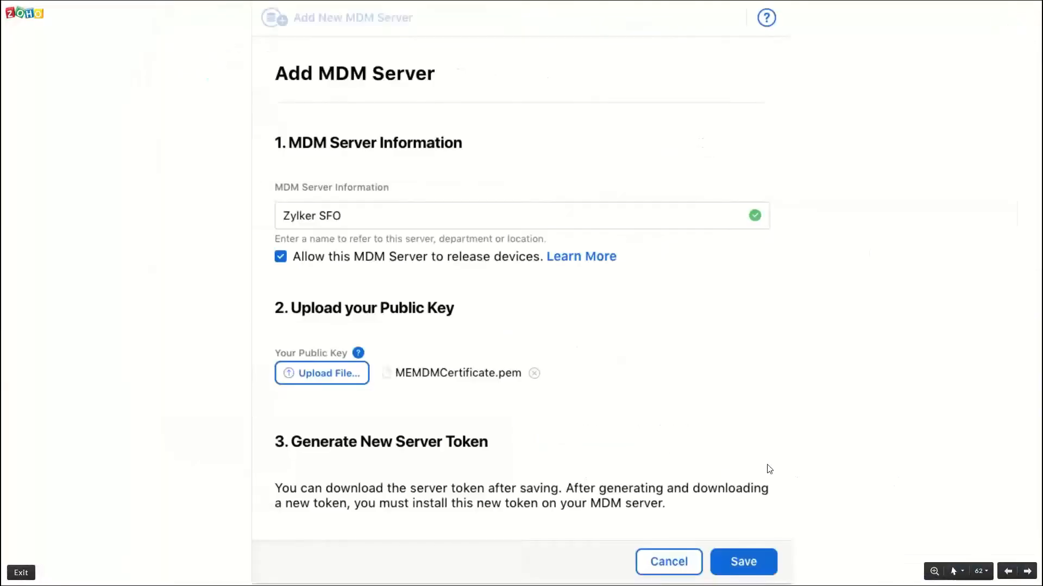
key("Right")
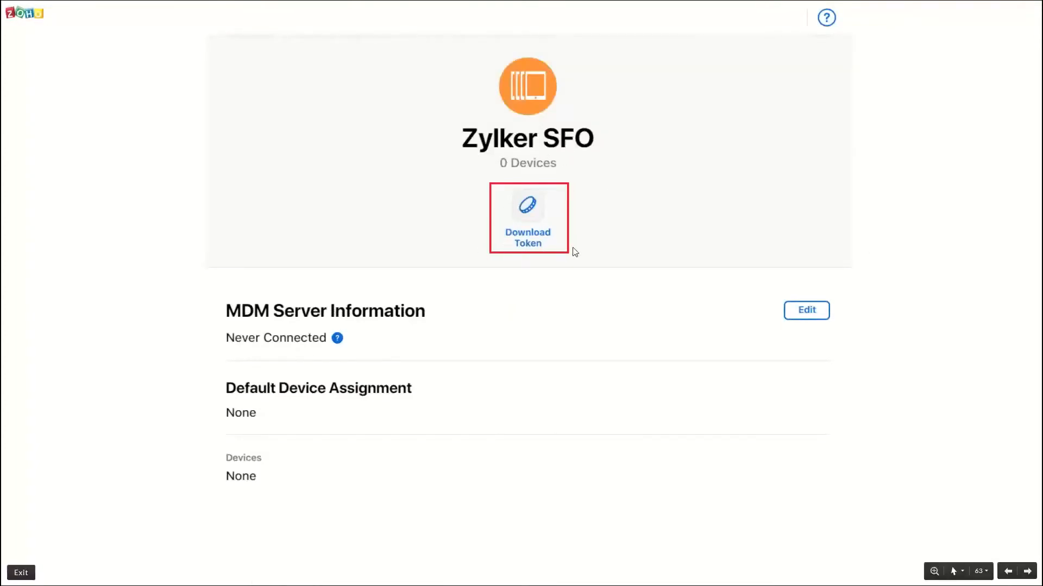
key("Right")
key("Right")
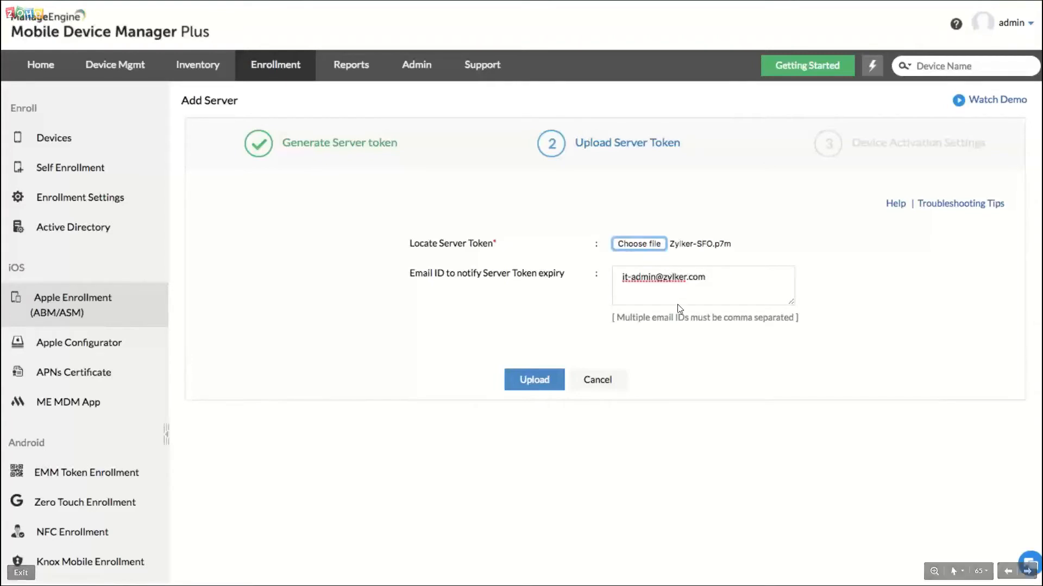
key("Right")
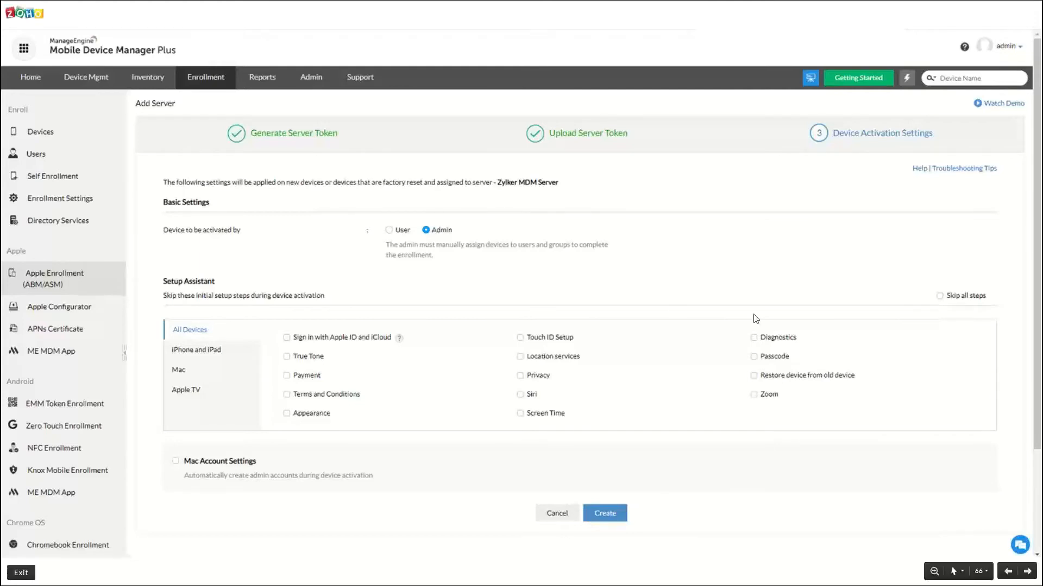
left_click(692, 280)
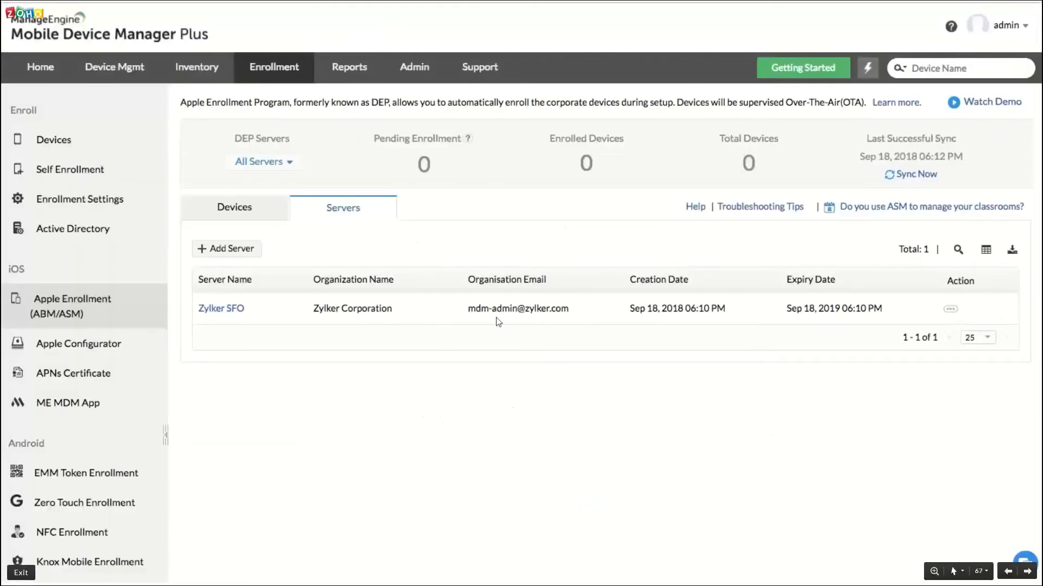
left_click(399, 376)
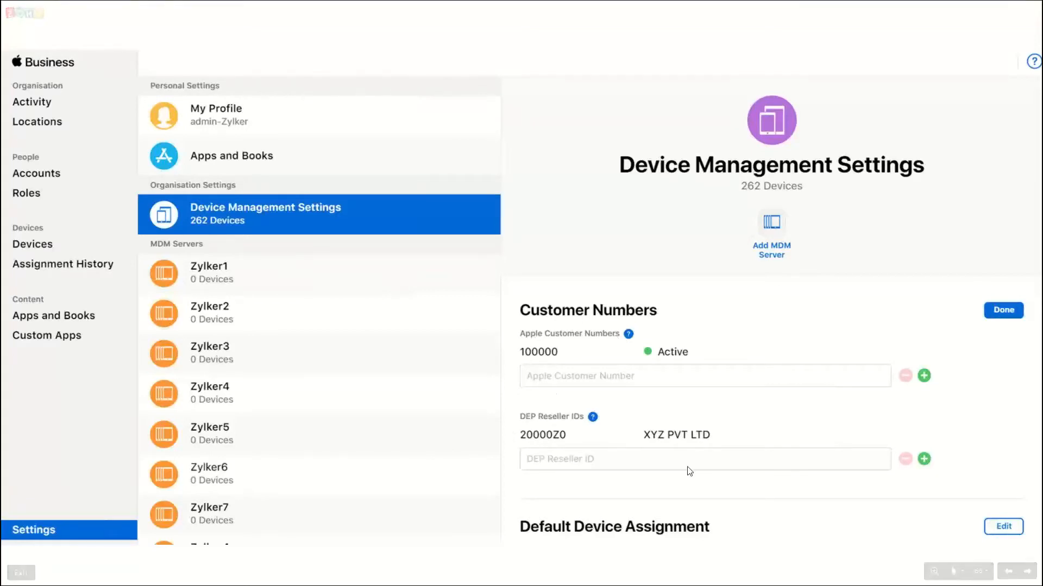
Switch back to the browser, open the Apple Enrollment help article and follow its preferred resellers link from the prerequisites
key("alt+Tab")
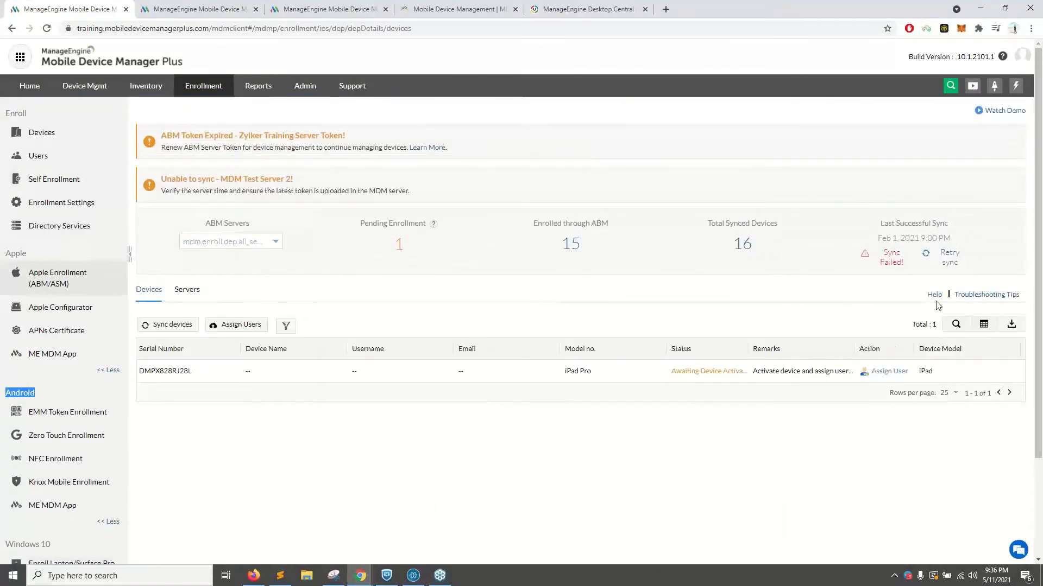
left_click(934, 296)
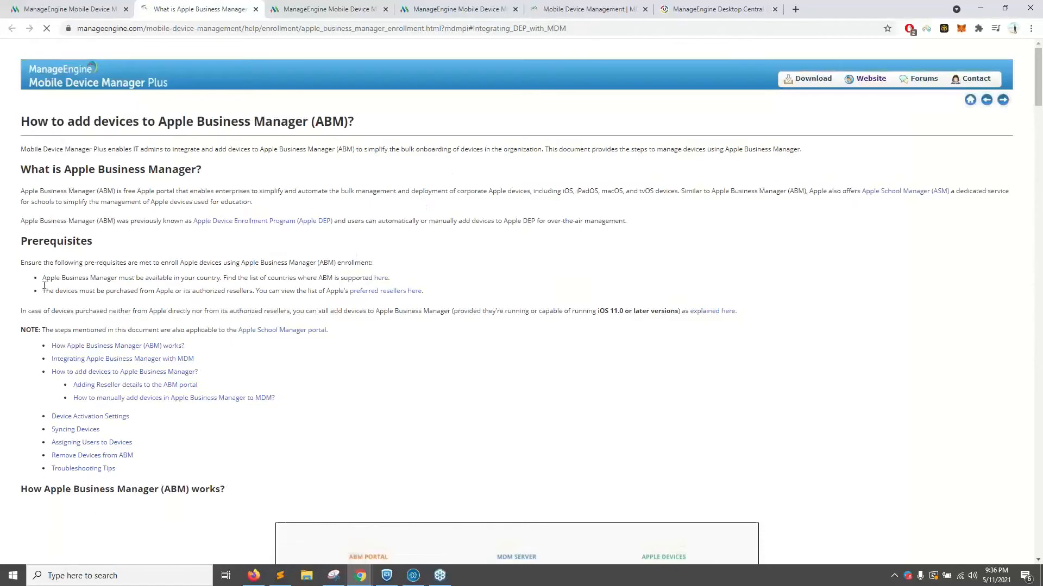
left_click_drag(47, 289, 259, 289)
left_click(214, 303)
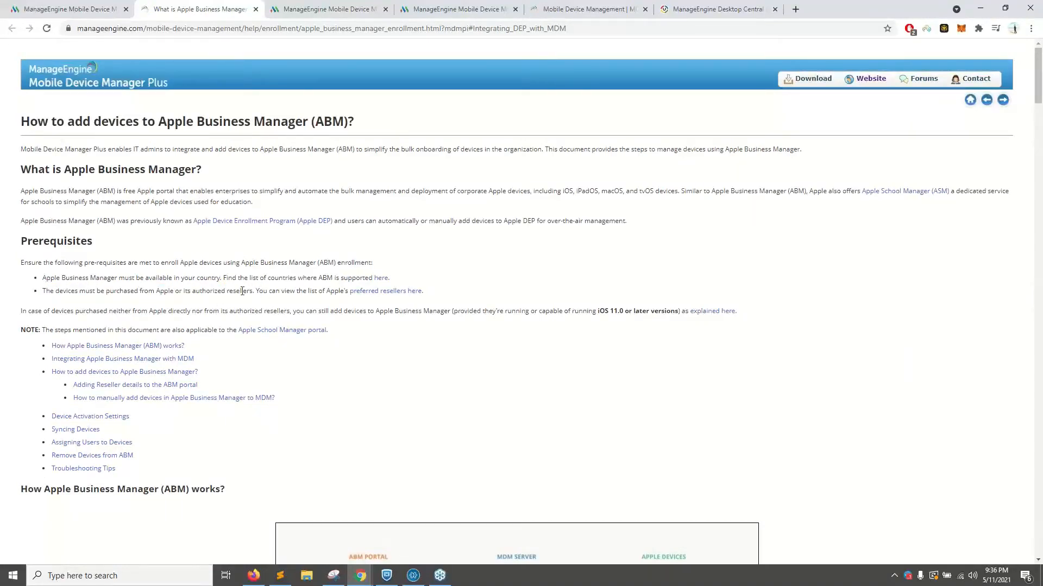
left_click(378, 293)
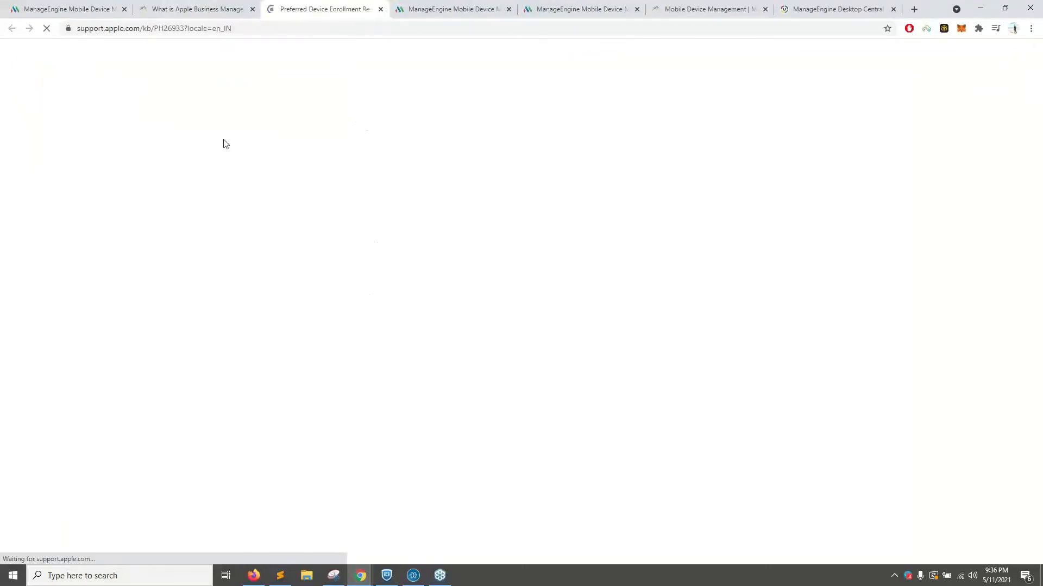
Return to the Apple Enrollment (ABM/ASM) page and point out the Help link above the device list
left_click(94, 9)
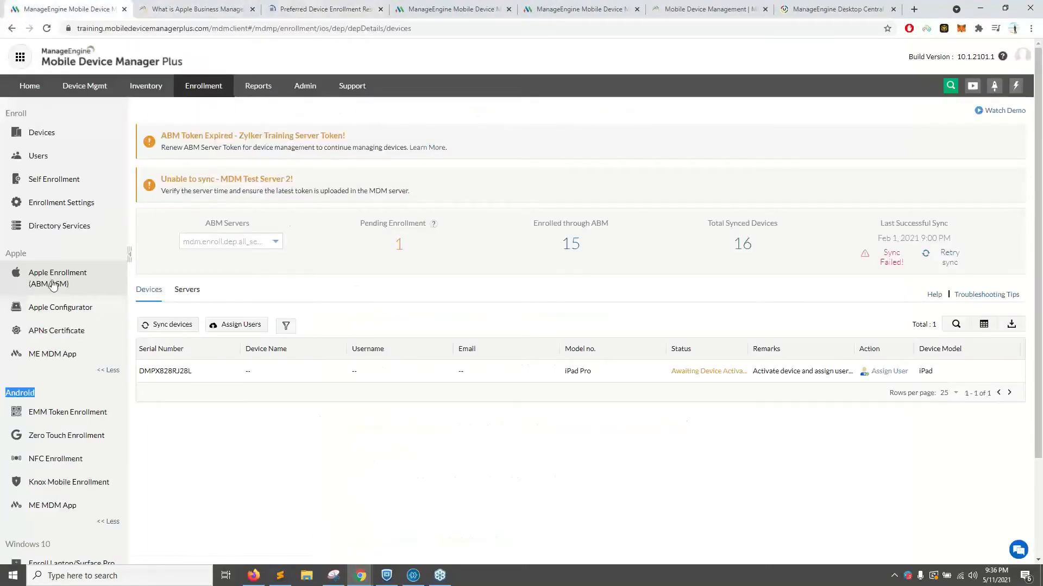
left_click_drag(906, 303, 938, 298)
left_click(887, 308)
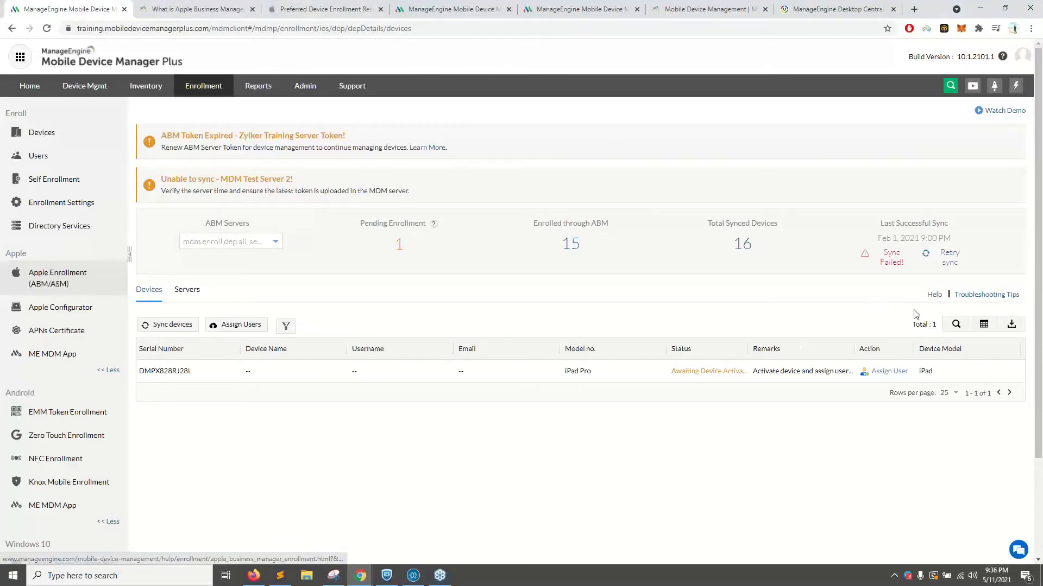
Review the Apple Business Manager help article and look through the Asia-Pacific section of Apple's preferred reseller list
left_click(233, 9)
scroll(116, 233, "down", 2)
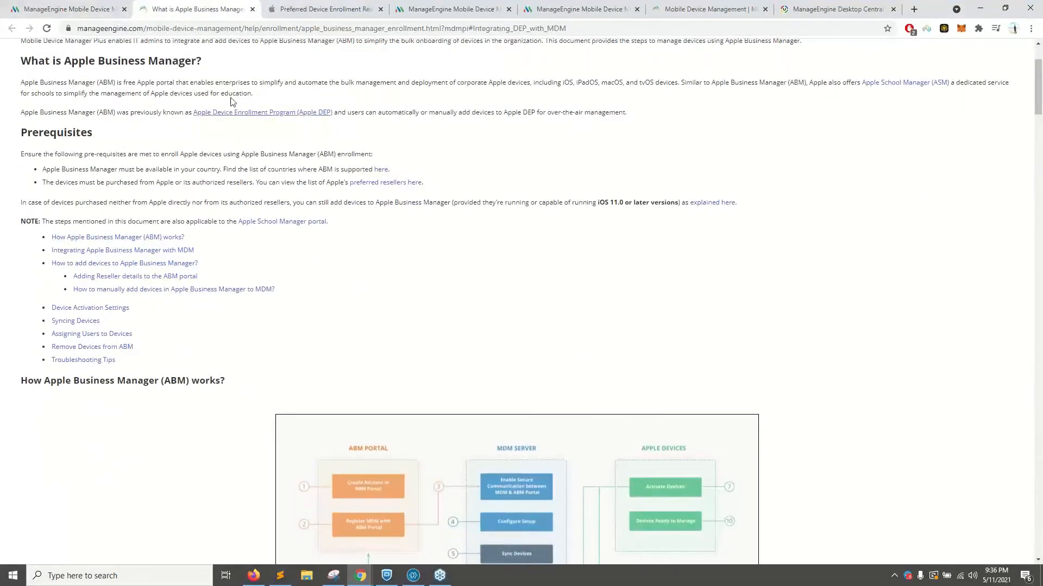
scroll(267, 157, "up", 1)
left_click(328, 9)
scroll(345, 341, "down", 9)
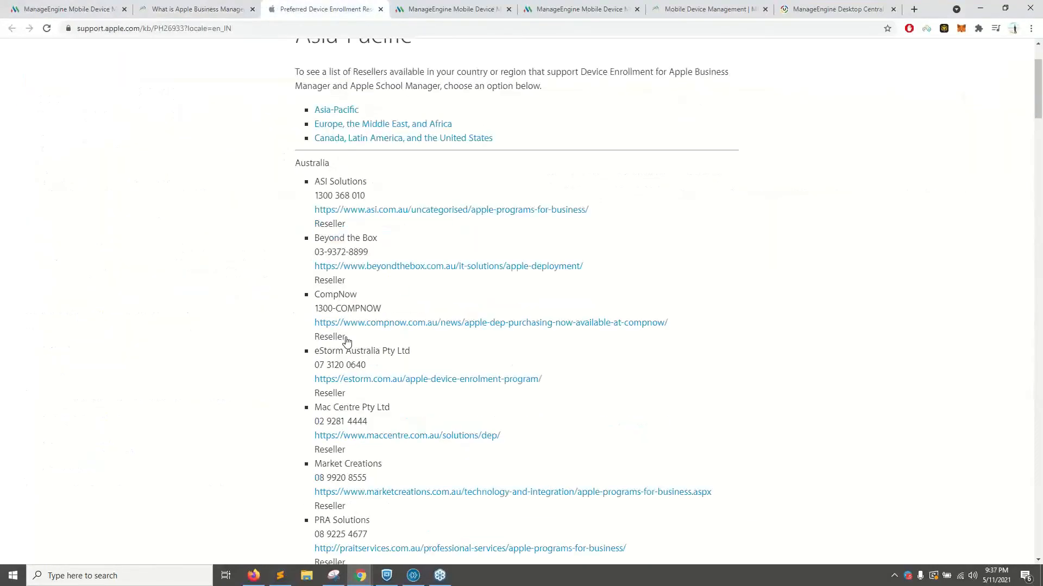
Close the preferred reseller list and the Active Directory page, and bring up the Apple Business Manager help article
scroll(344, 340, "down", 1)
left_click(381, 10)
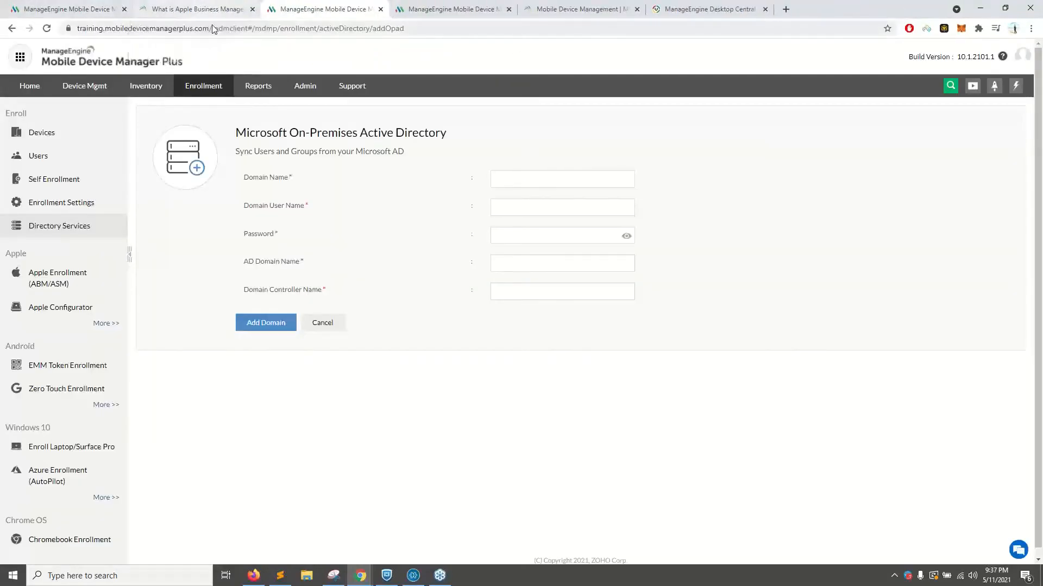
left_click(198, 10)
left_click(380, 10)
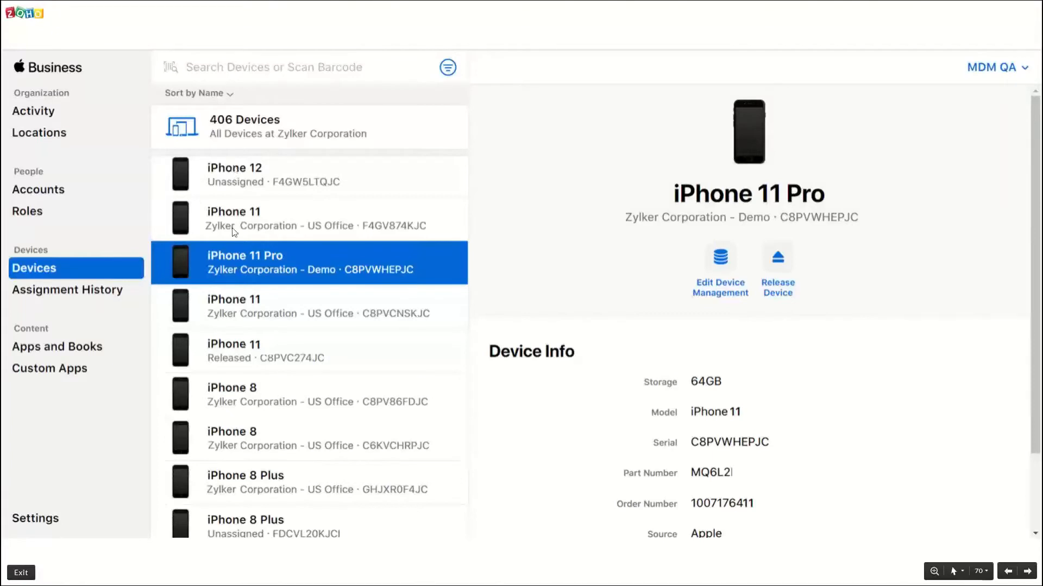
Go through the Apple Business Manager slides on device management and iPhone activation, and return to the browser
left_click(729, 271)
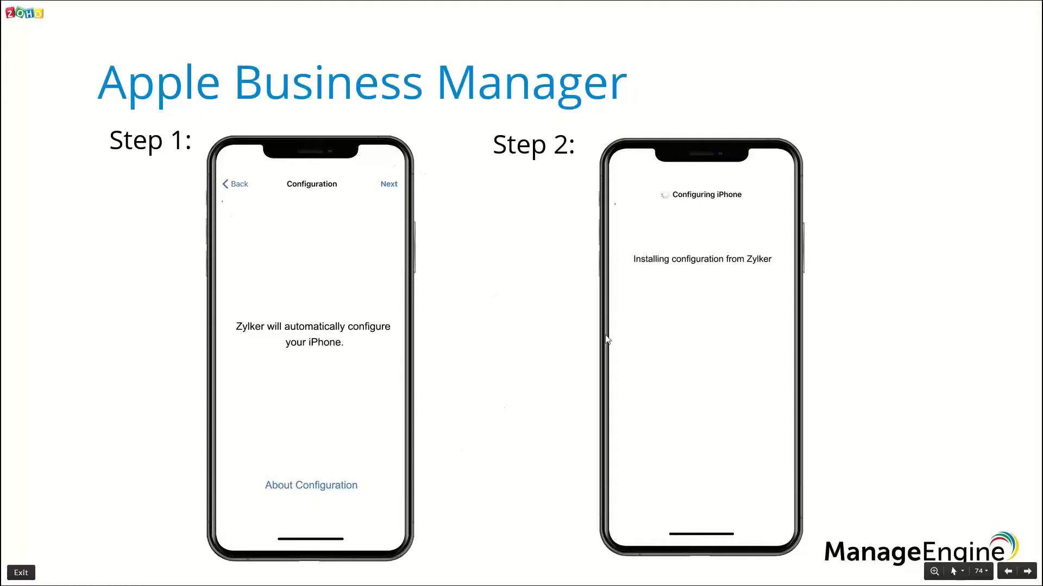
left_click(683, 381)
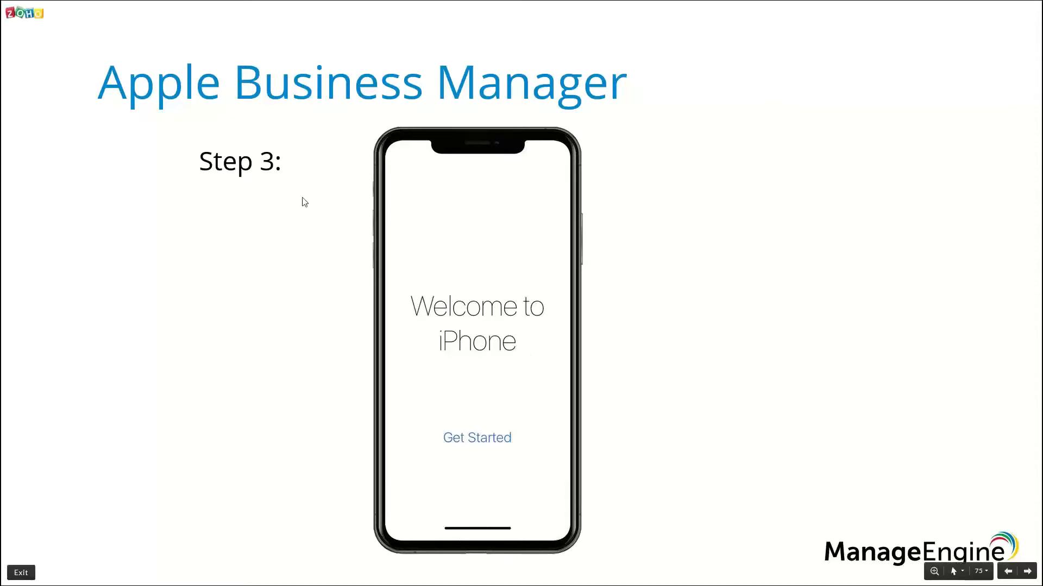
left_click(725, 366)
key("alt+Tab")
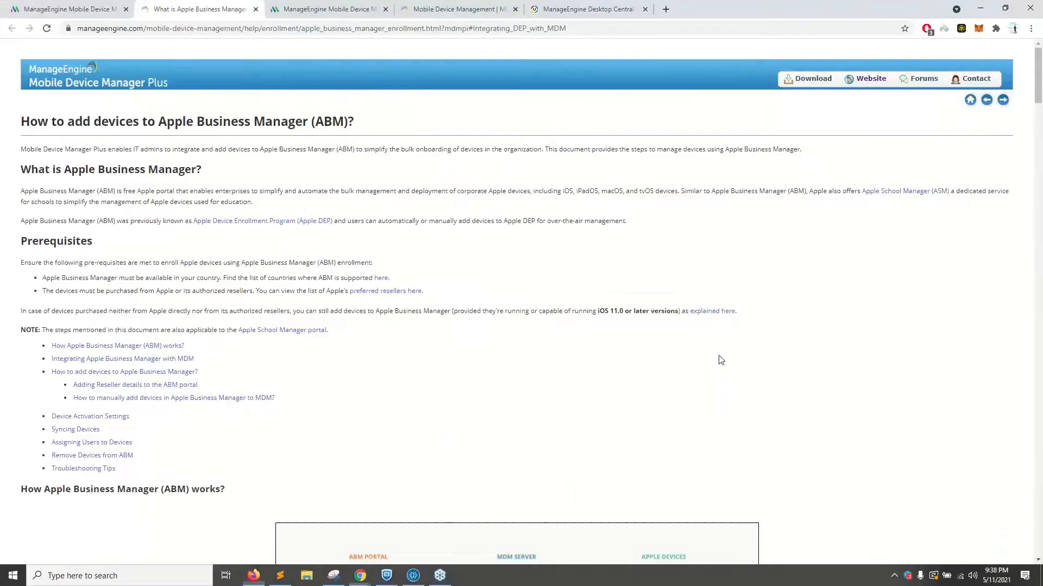
Close the Apple Business Manager help article and review the Servers and Devices views of the Apple Enrollment page
left_click(105, 6)
left_click(256, 9)
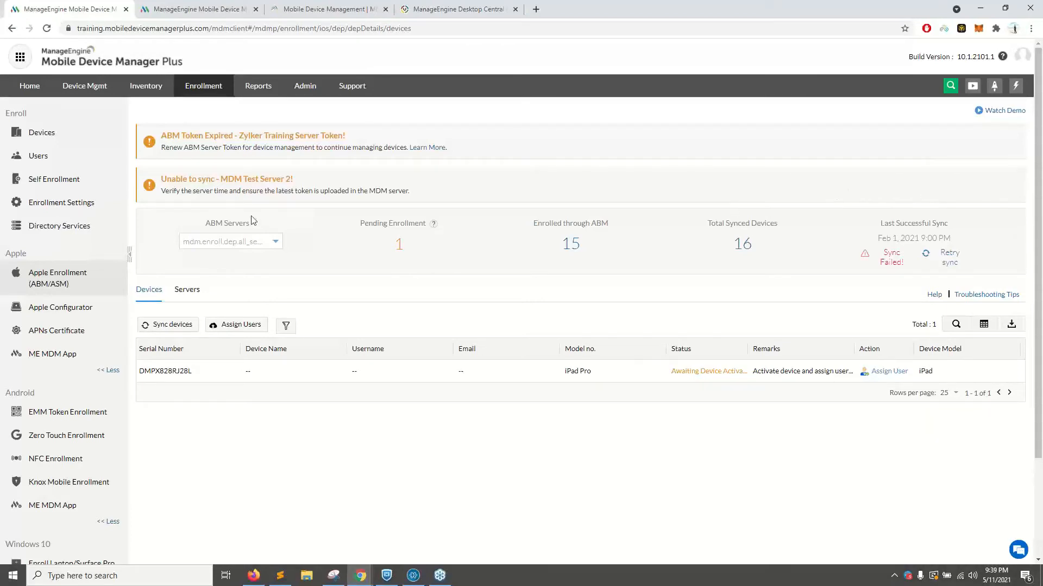
left_click(190, 289)
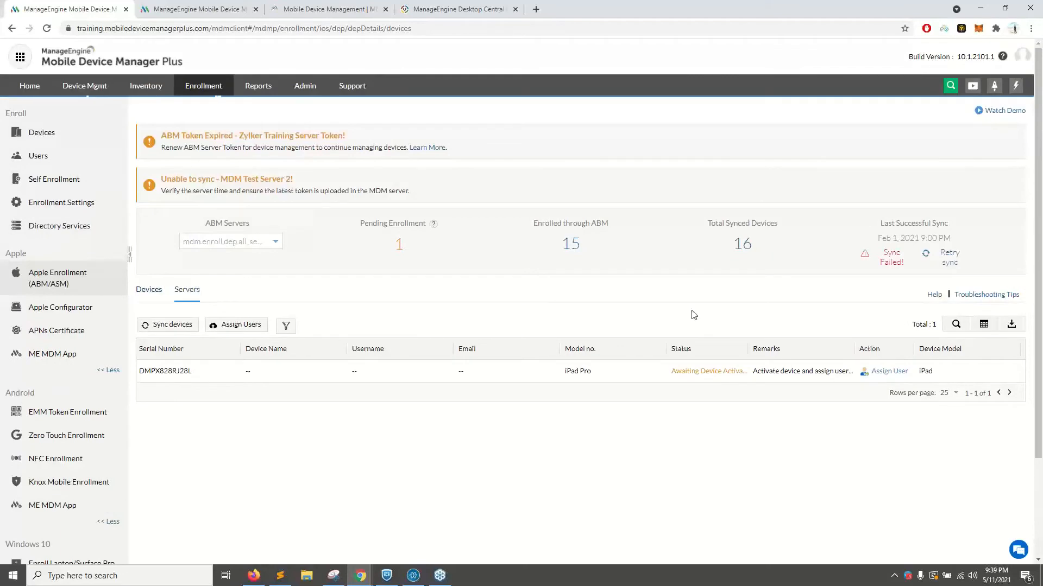
left_click(147, 290)
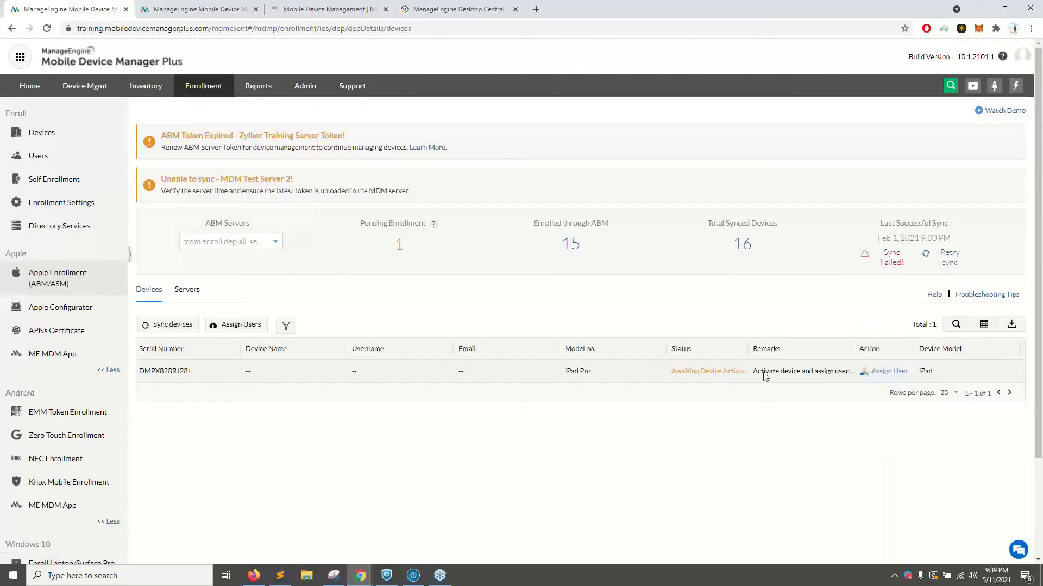
scroll(764, 376, "down", 3)
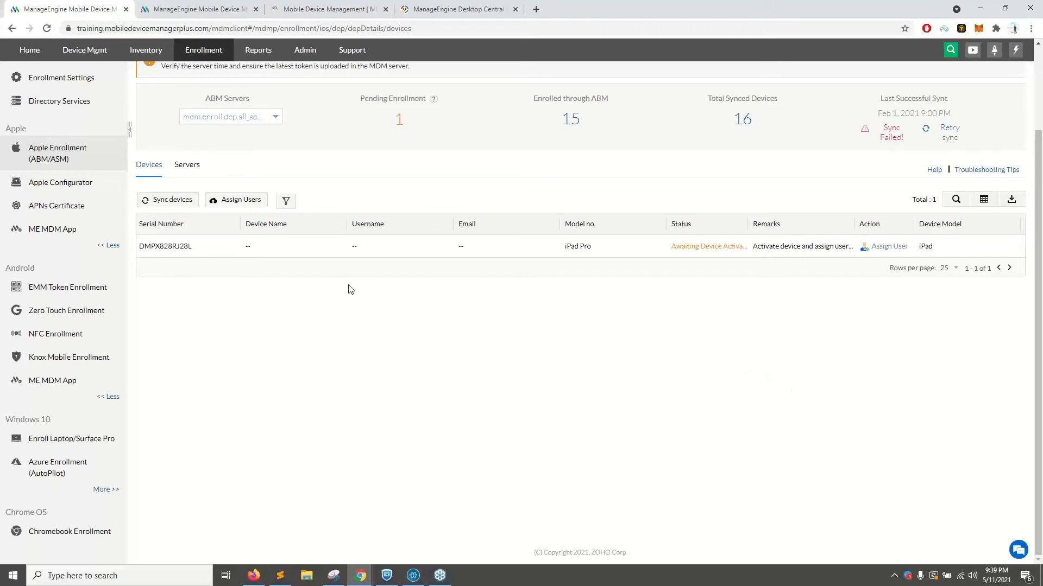
scroll(245, 243, "up", 3)
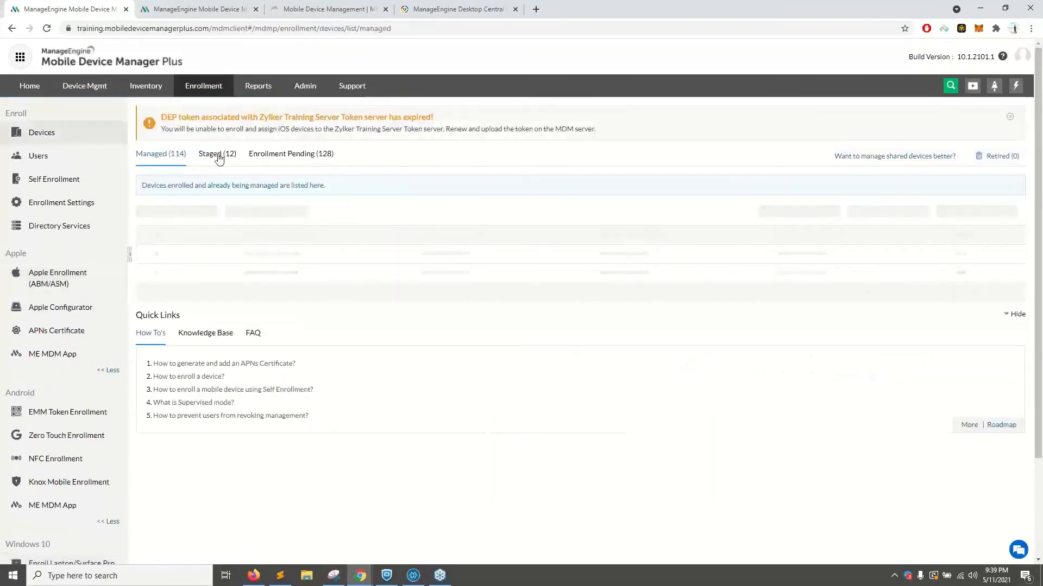
Show the staged devices, fill in the Assign User form with a user and a device name, and cancel the assignment
left_click(217, 155)
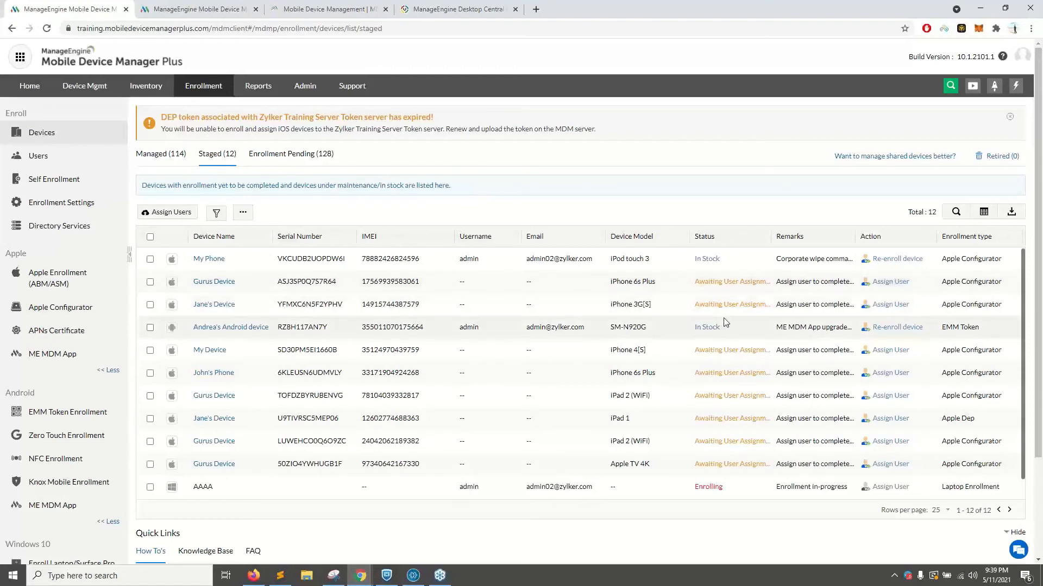
left_click(232, 326)
left_click(482, 270)
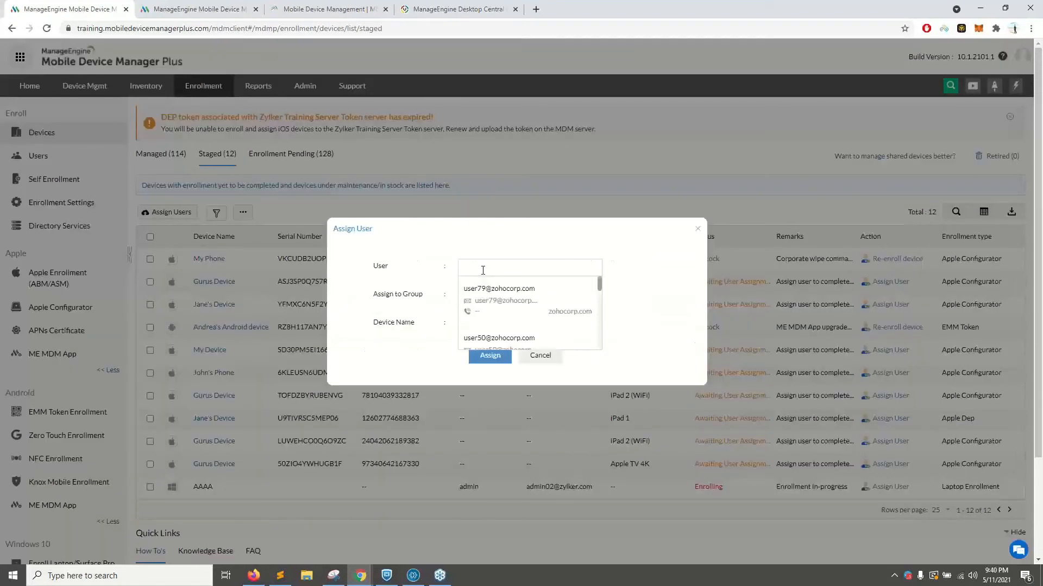
type("roobhan")
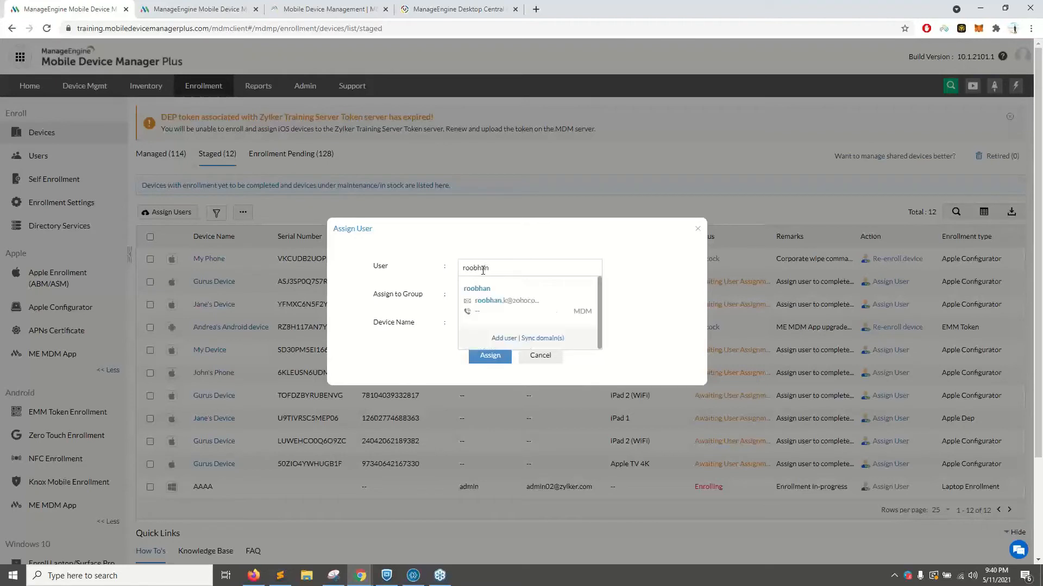
left_click(498, 296)
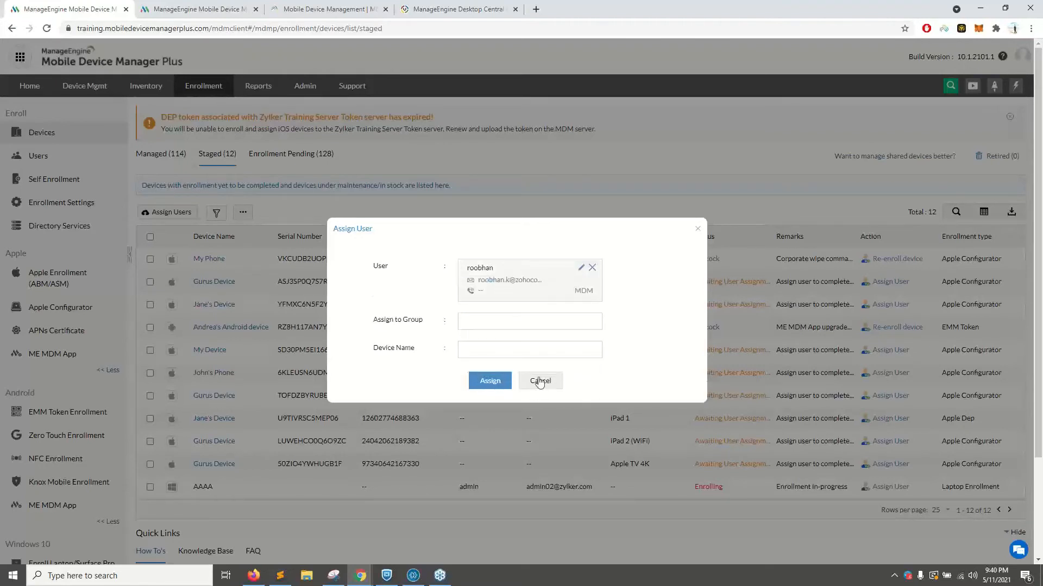
left_click(501, 355)
type("Roobhan")
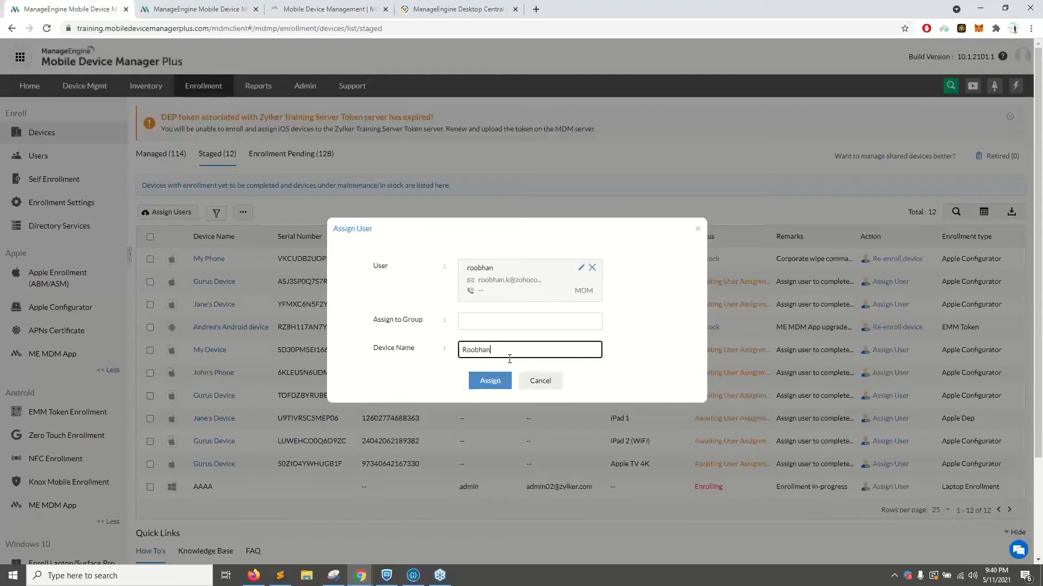
left_click(532, 381)
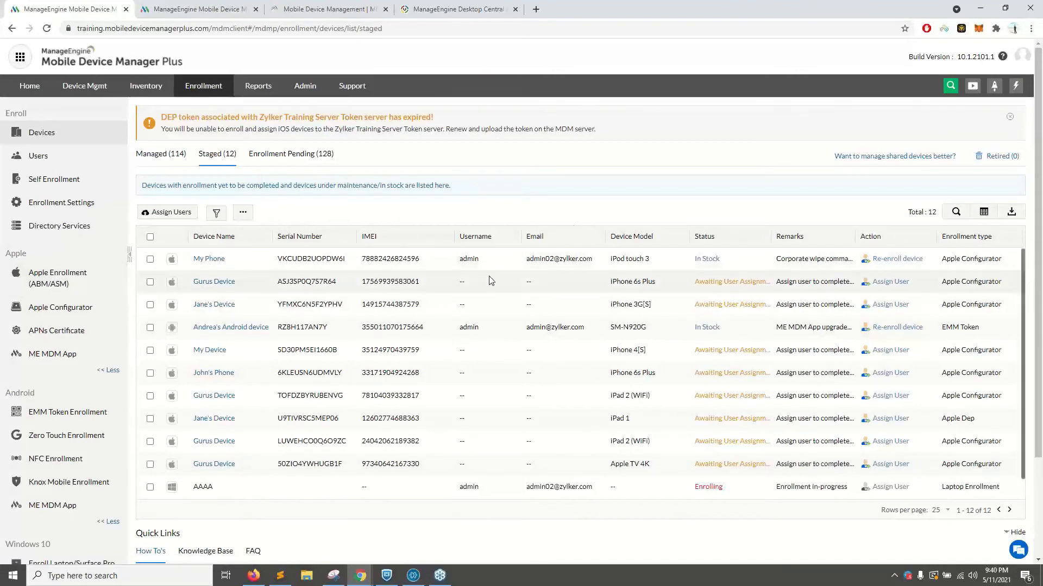
scroll(490, 280, "down", 1)
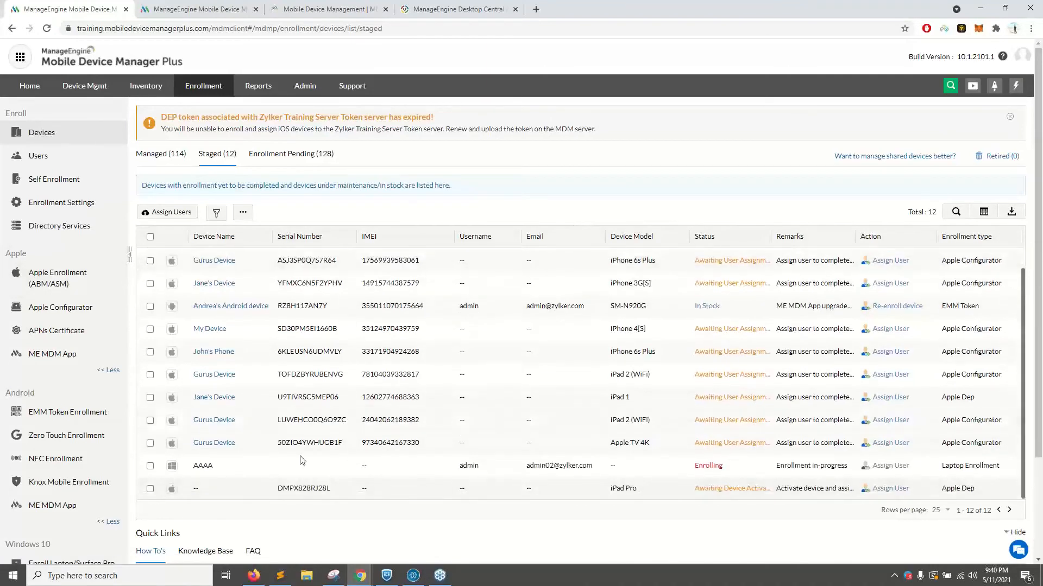
Point out the Android section, open the Zero Touch Enrollment steps and review the Zero Touch configurations slide
left_click_drag(36, 393, 10, 393)
left_click(58, 442)
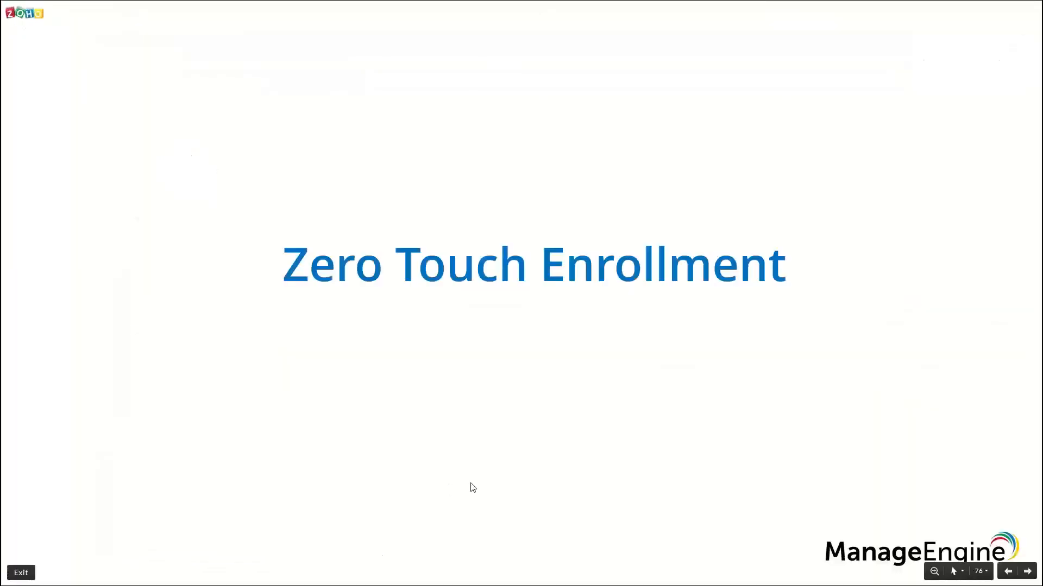
left_click(472, 486)
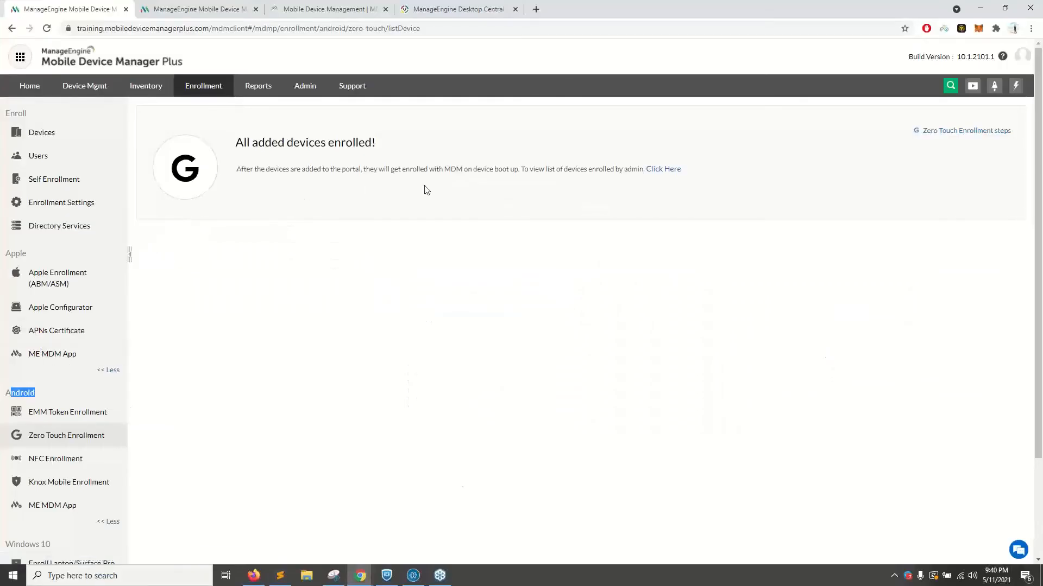
left_click(920, 130)
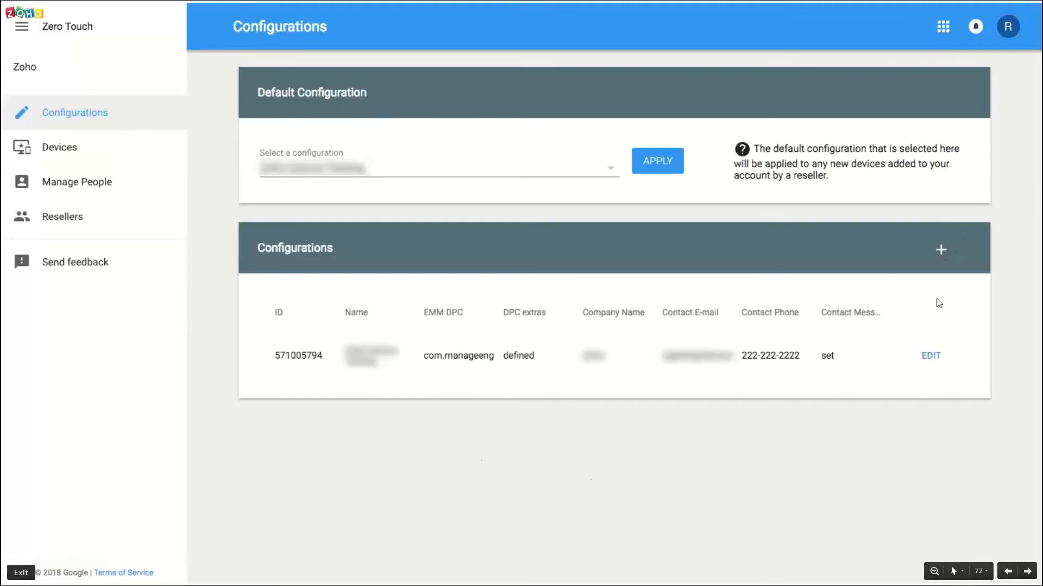
left_click(924, 411)
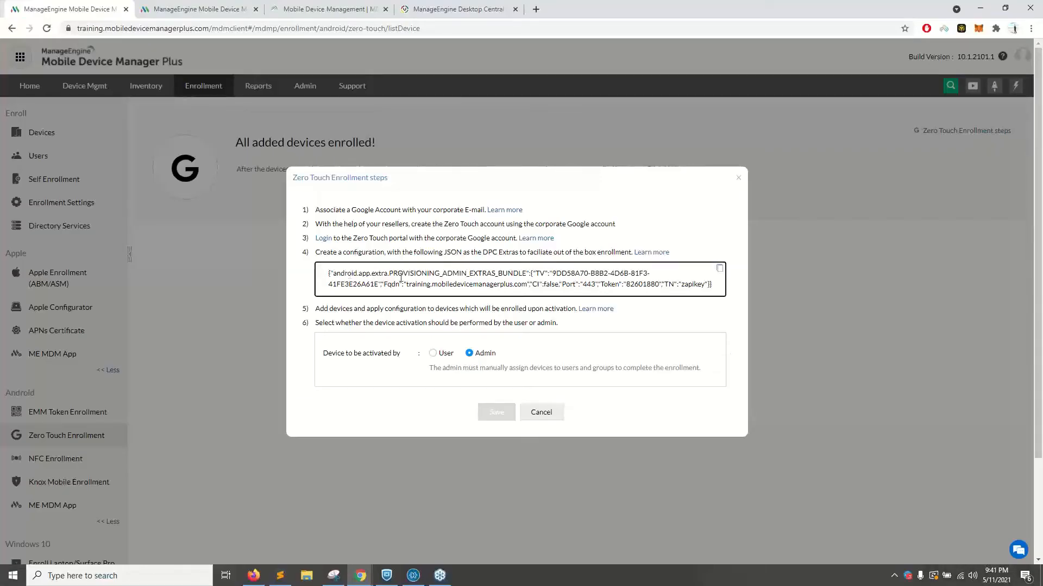
Highlight the DPC Extras JSON in the Zero Touch Enrollment steps and copy it
left_click_drag(325, 272, 561, 284)
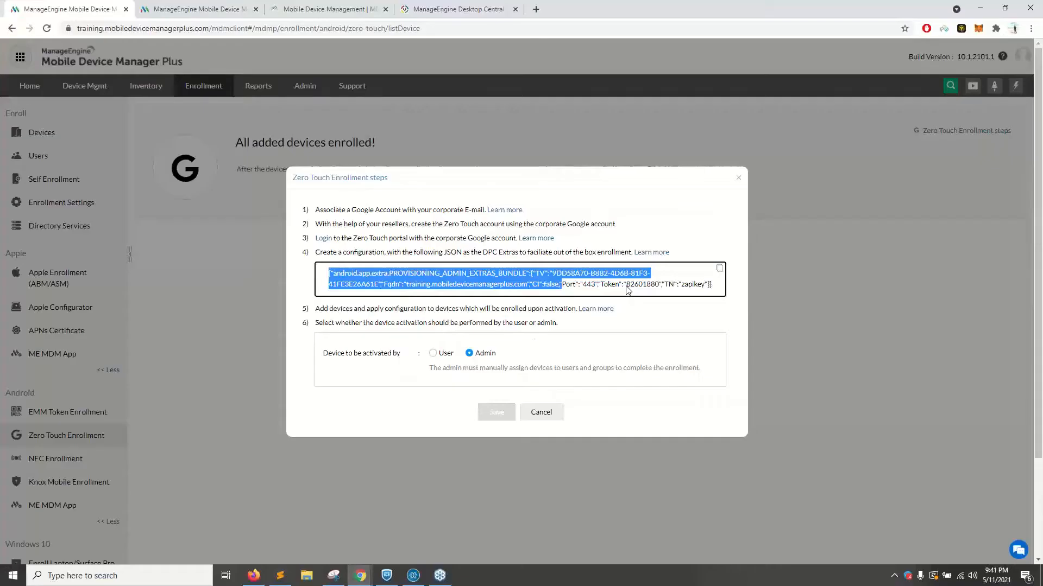
left_click(417, 279)
left_click_drag(408, 283, 631, 286)
left_click(652, 292)
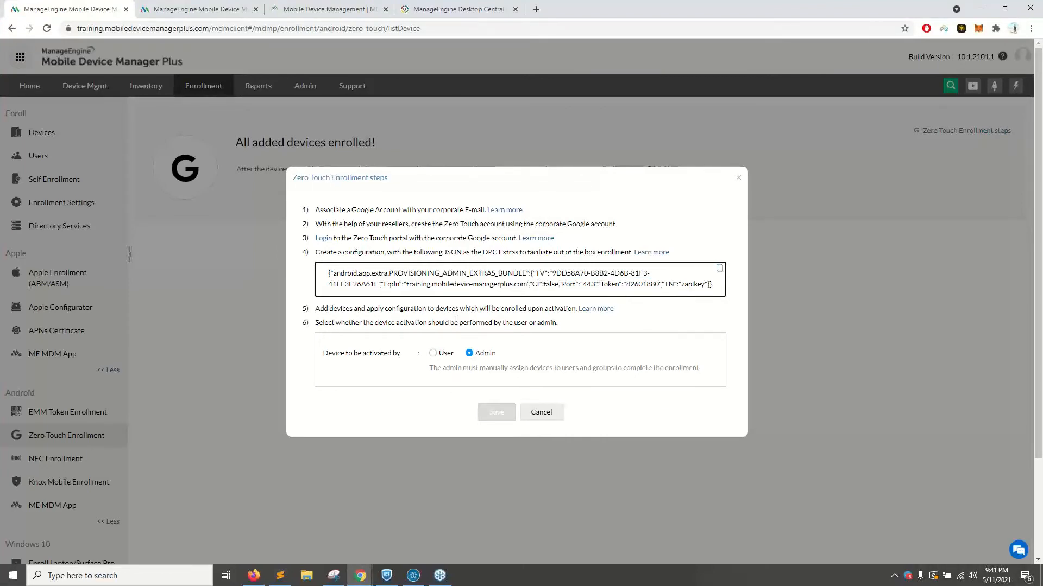
left_click_drag(328, 273, 719, 279)
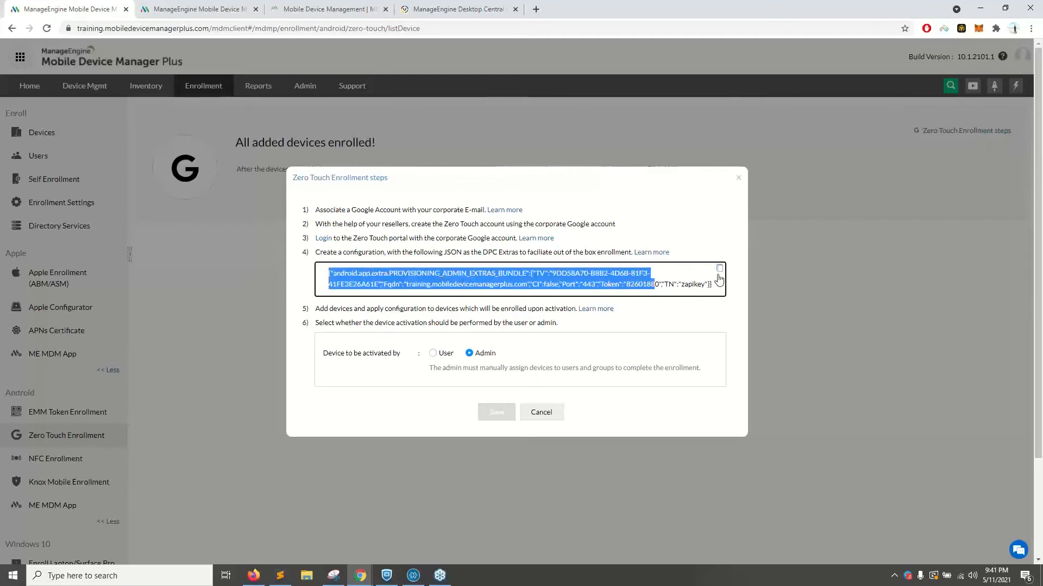
left_click(719, 274)
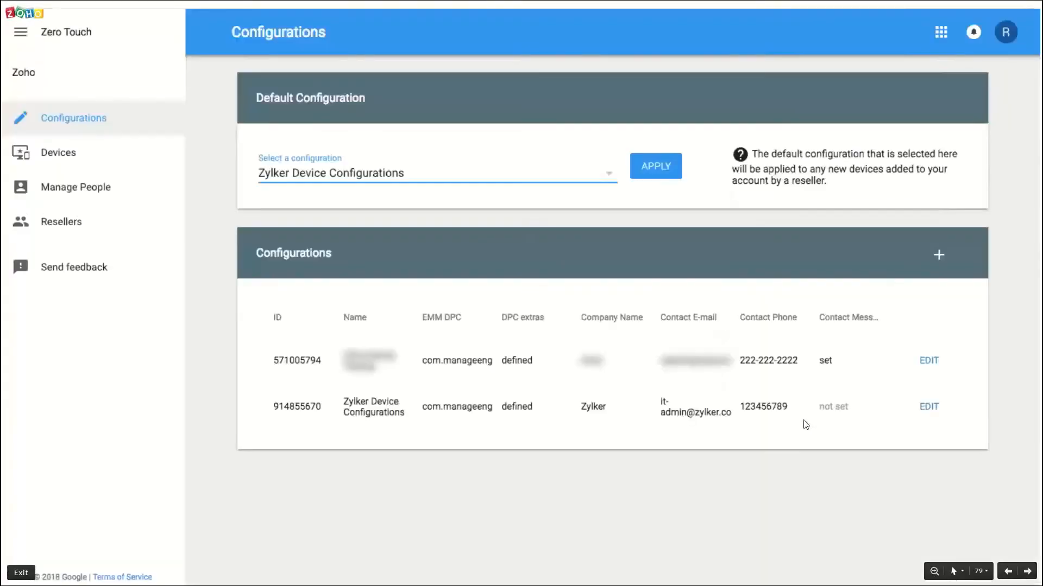
Go through the Zero Touch configuration and Device Activation slides, and return to the browser
left_click(594, 467)
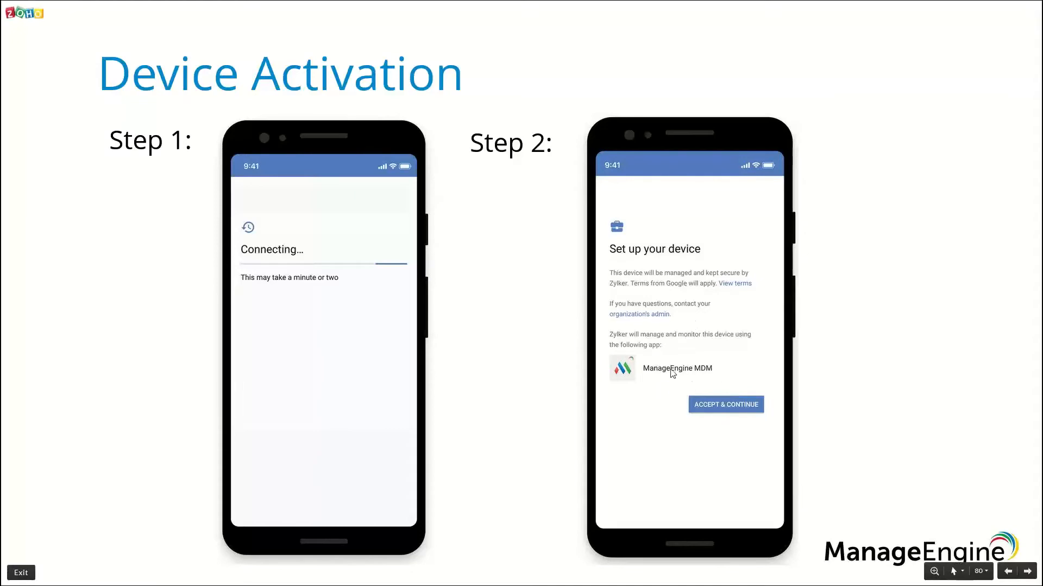
left_click(877, 291)
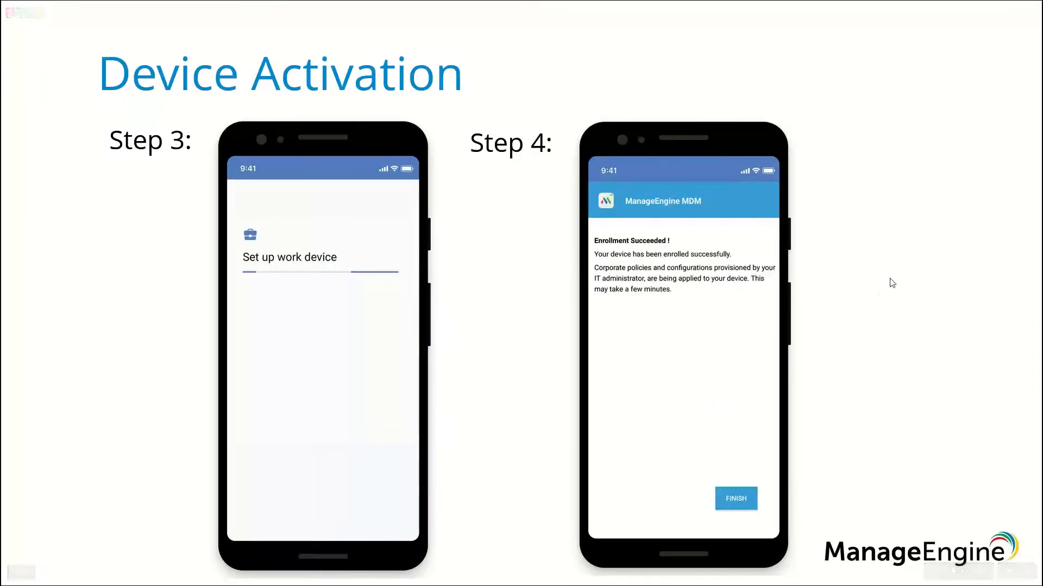
left_click(892, 283)
key("alt+Tab")
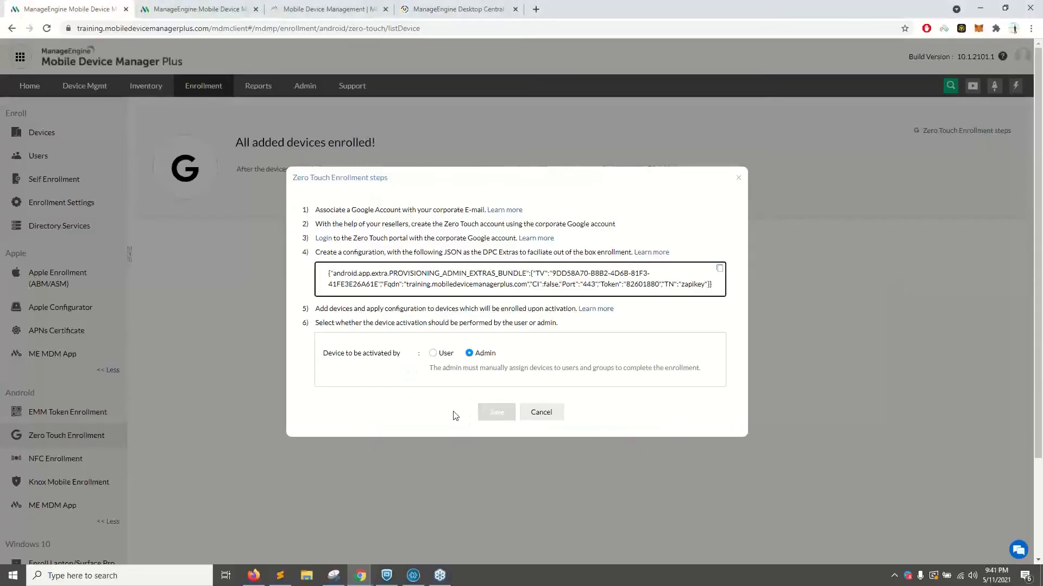
Close the Zero Touch Enrollment steps without saving, open the Knox Mobile Enrollment page and reload it
left_click(556, 414)
scroll(102, 475, "down", 3)
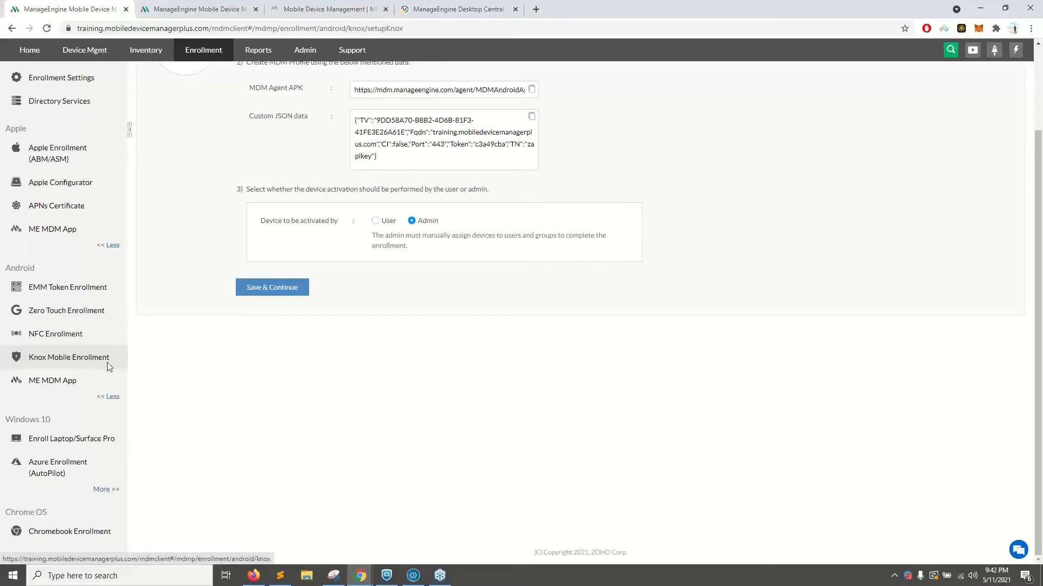
left_click(86, 357)
scroll(117, 288, "up", 3)
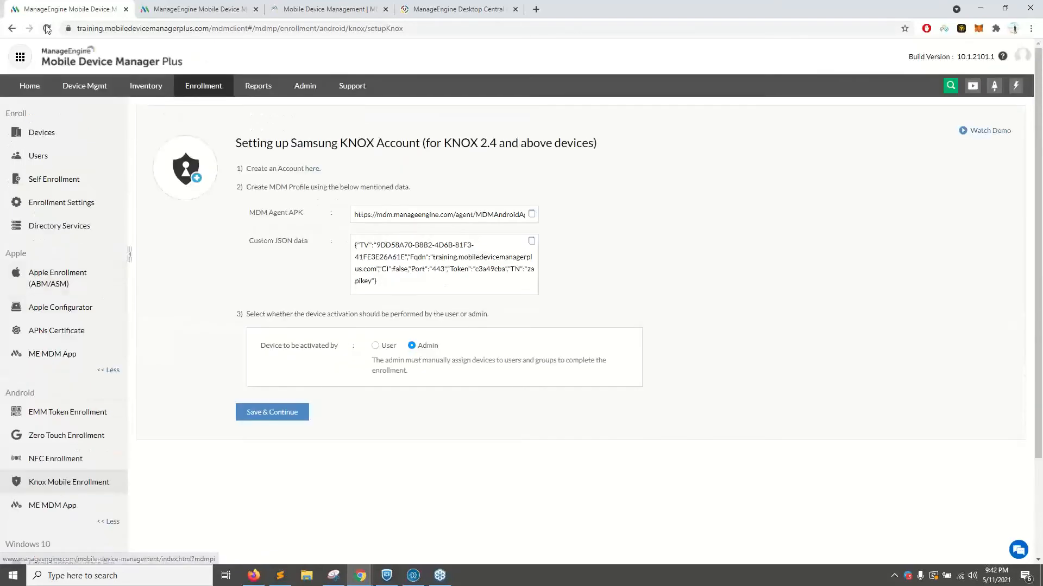
left_click(47, 29)
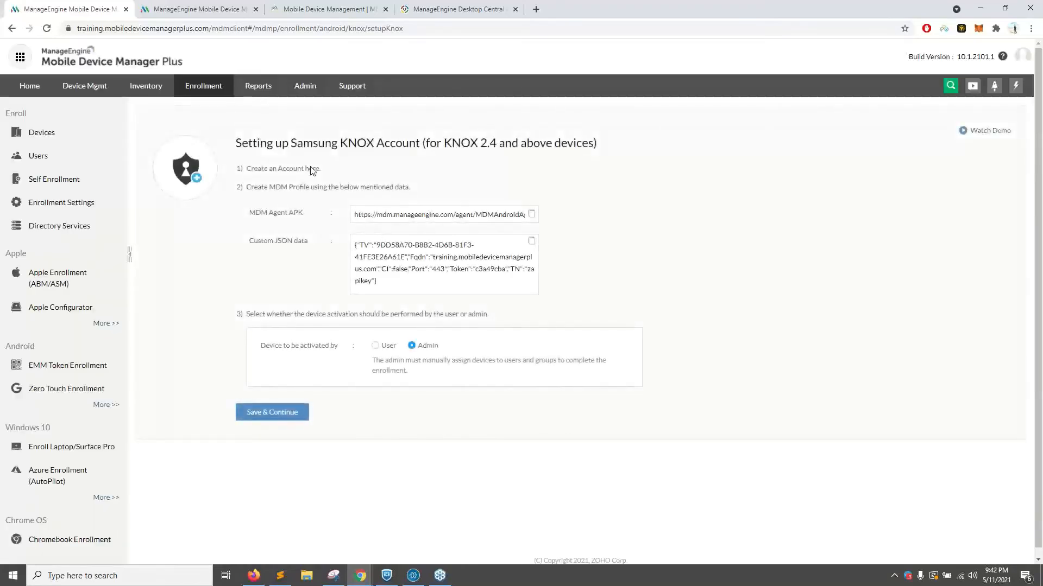
Open the Samsung Knox account link, highlight the MDM Agent APK URL and custom JSON data, and look through the Knox Mobile Enrollment website
left_click(312, 169)
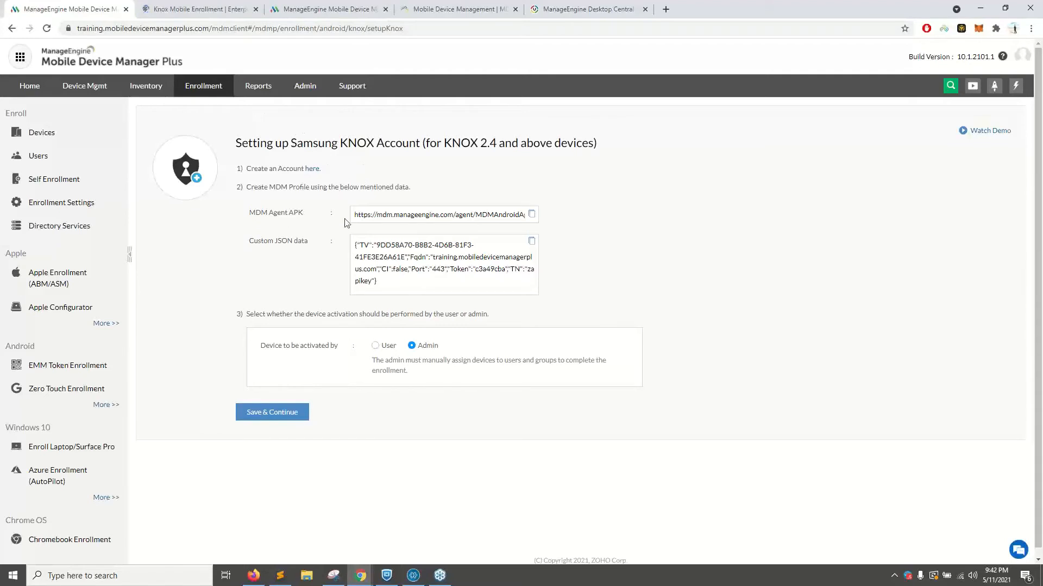
left_click_drag(354, 215, 504, 216)
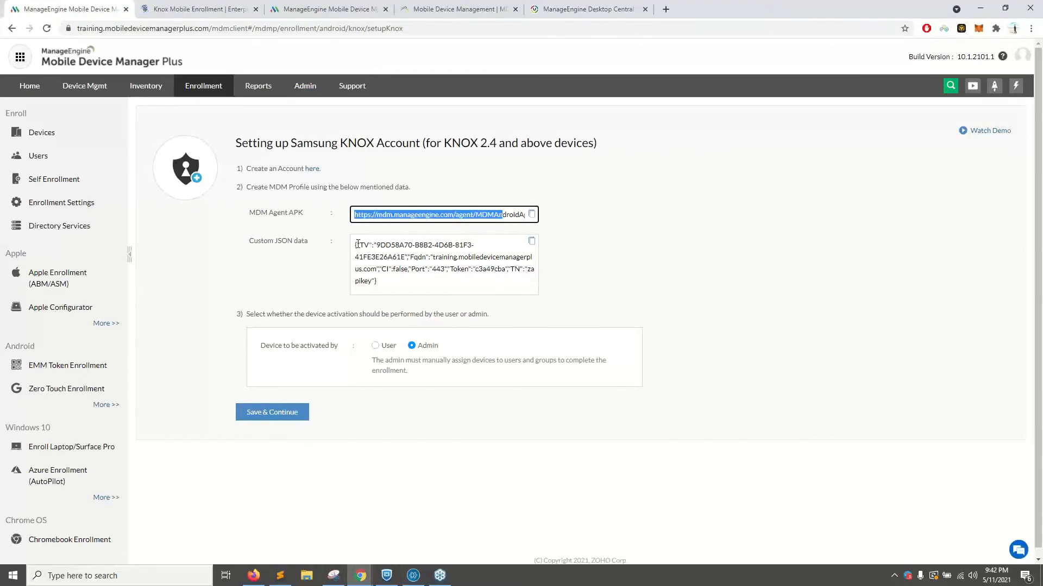
left_click_drag(358, 245, 400, 270)
left_click(191, 12)
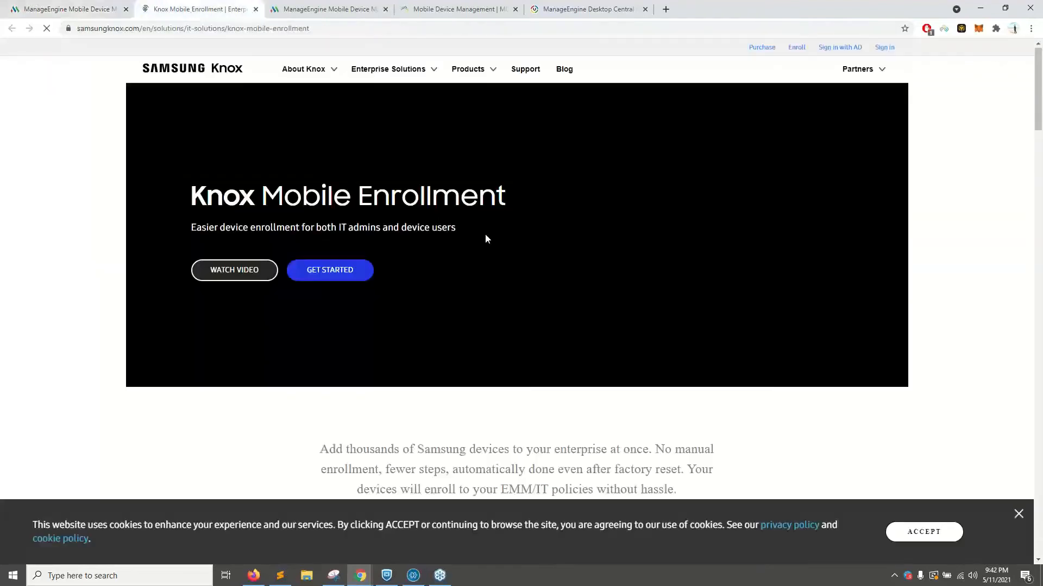
scroll(486, 239, "down", 18)
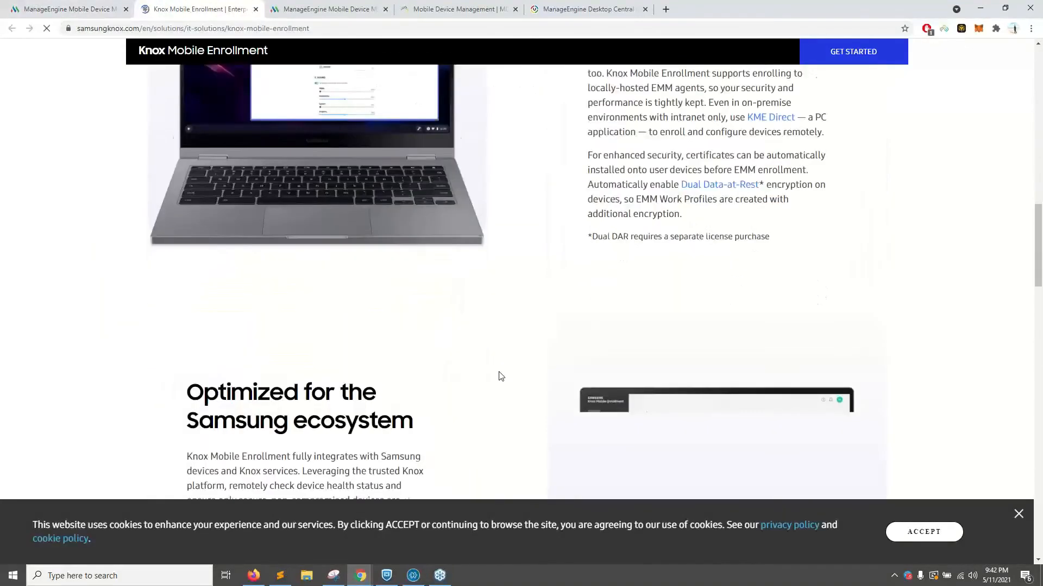
Skim the rest of the Knox Mobile Enrollment website, and expand the Android enrollment options in the Mobile Device Manager Plus console
scroll(501, 376, "down", 10)
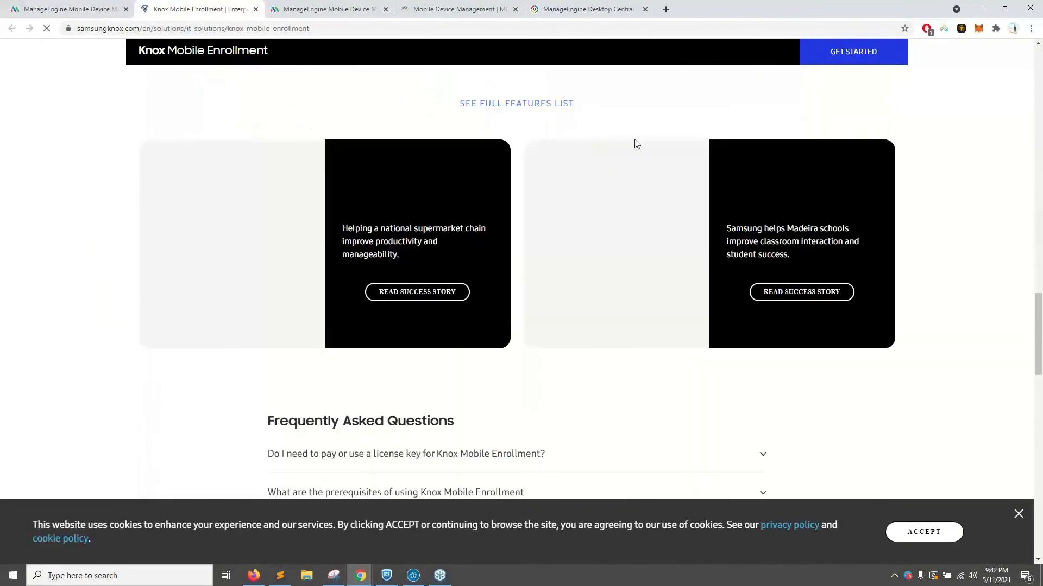
left_click(103, 5)
left_click(636, 276)
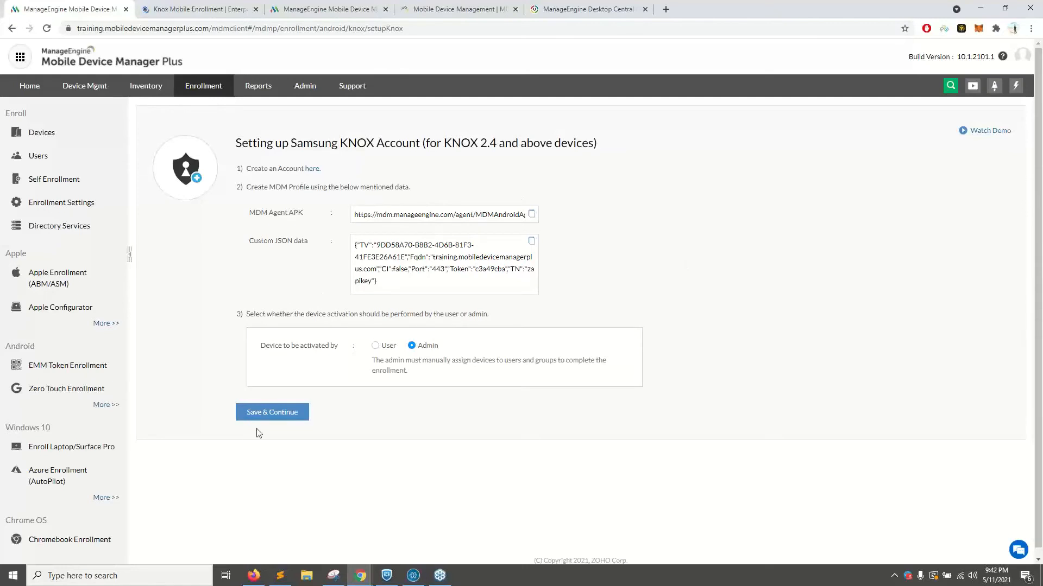
scroll(163, 419, "down", 1)
left_click(100, 398)
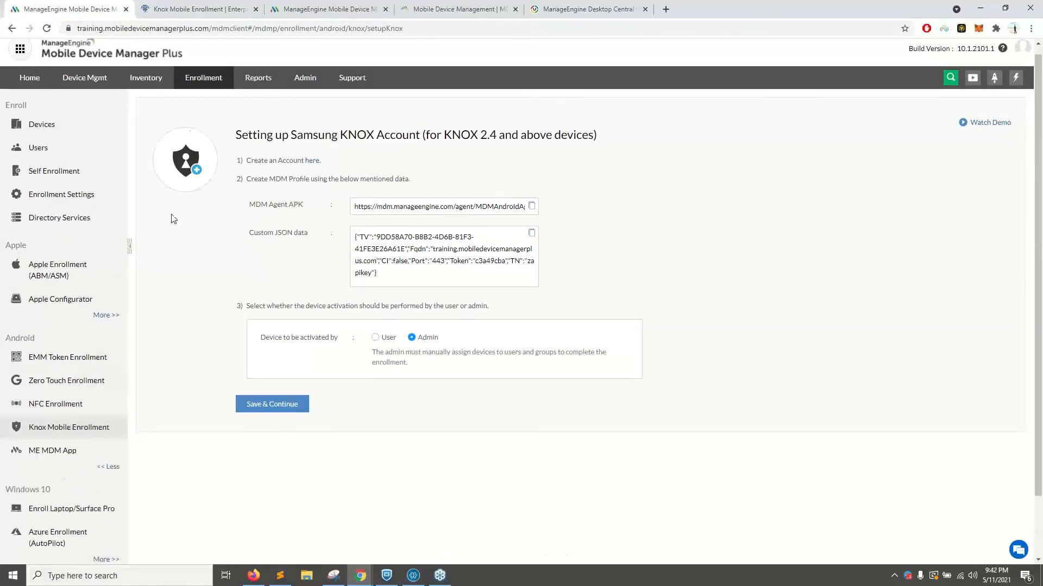
Look briefly at the Zero Touch Enrollment page and bring up the EMM Token Enrollment instructions
left_click(80, 362)
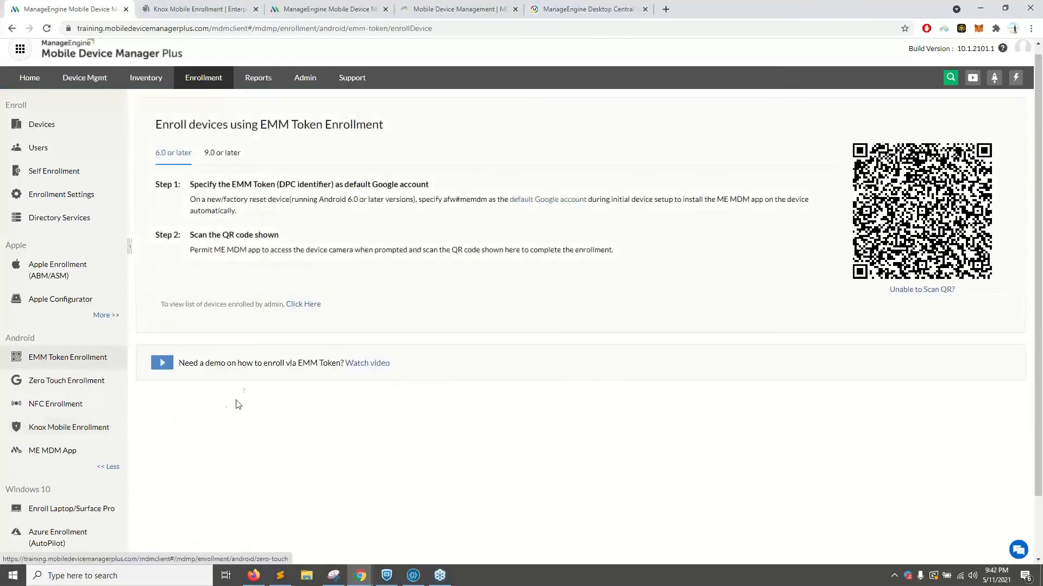
left_click(59, 388)
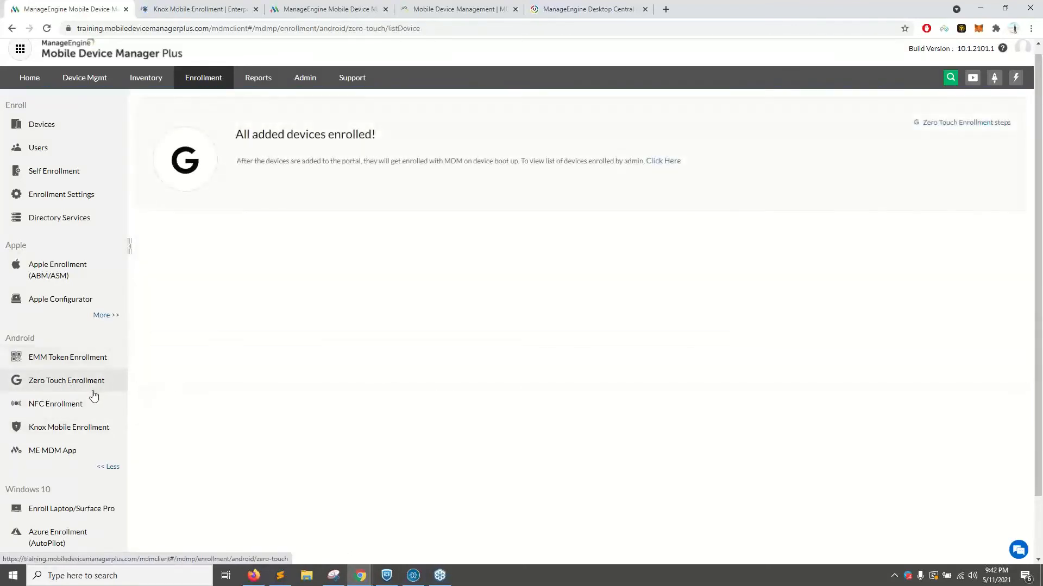
left_click(68, 365)
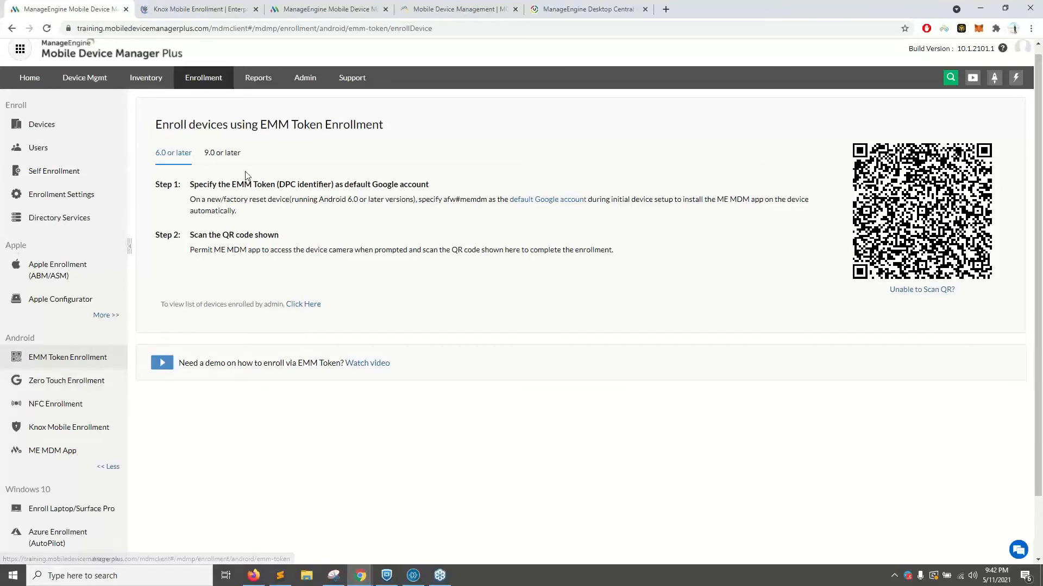
Show the EMM Token instructions for Android 9.0 or later and highlight the words "factory reset device"
left_click(229, 159)
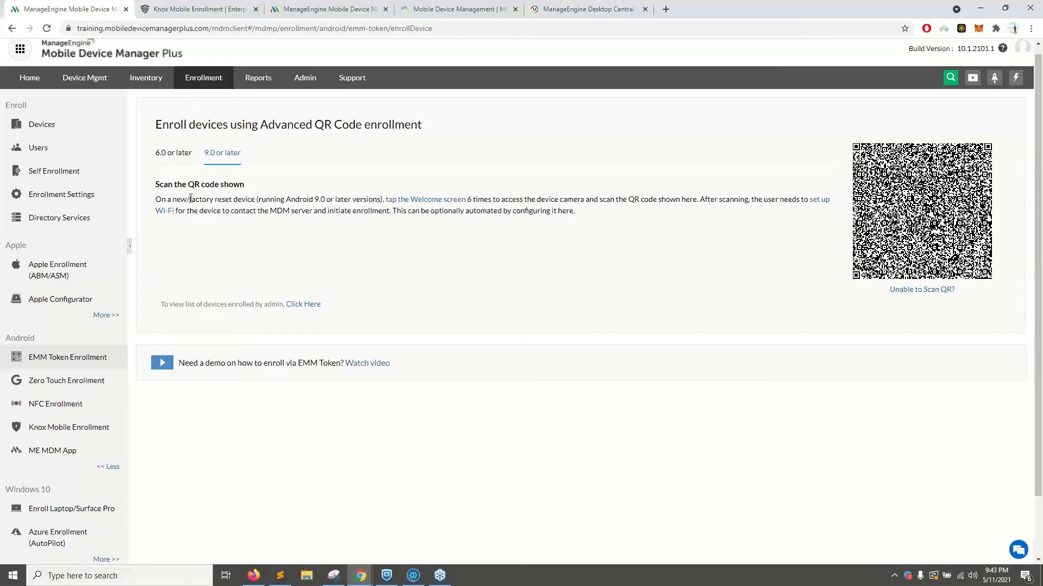
left_click_drag(192, 199, 247, 199)
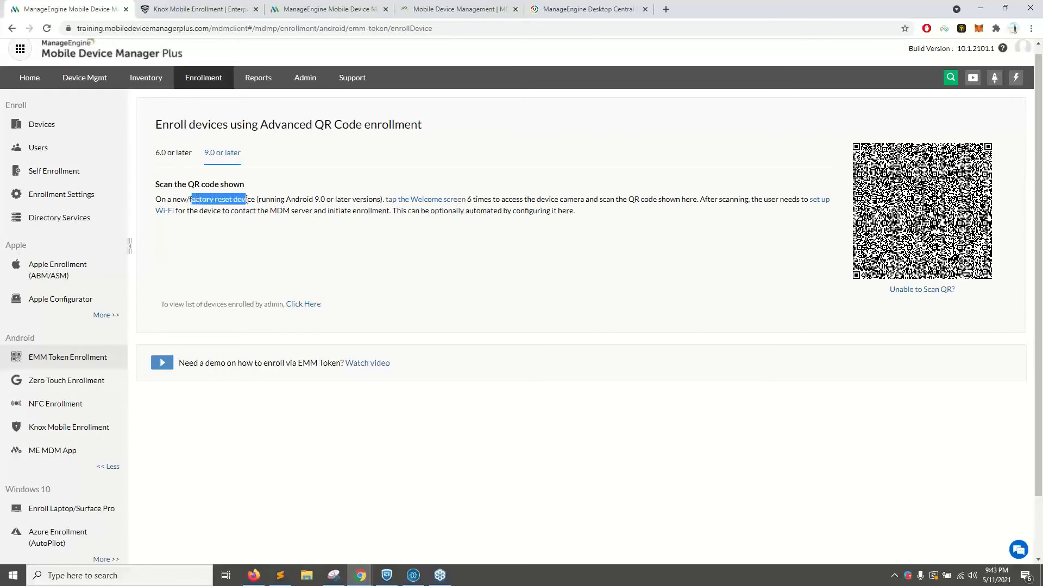
left_click(266, 223)
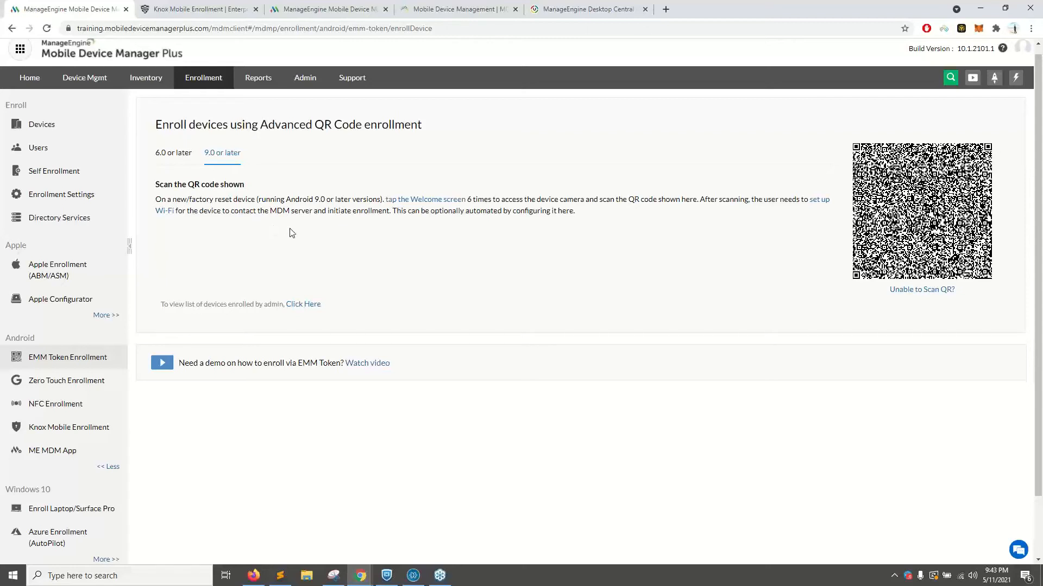
left_click_drag(172, 202, 259, 201)
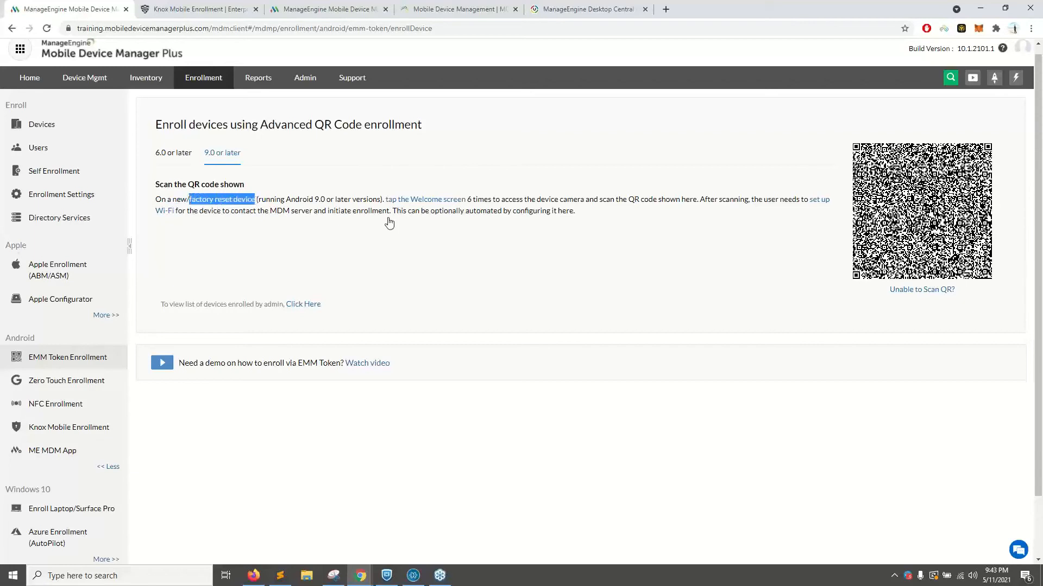
View the illustration for tapping the Welcome screen and the expanded QR code, closing each one
left_click(429, 201)
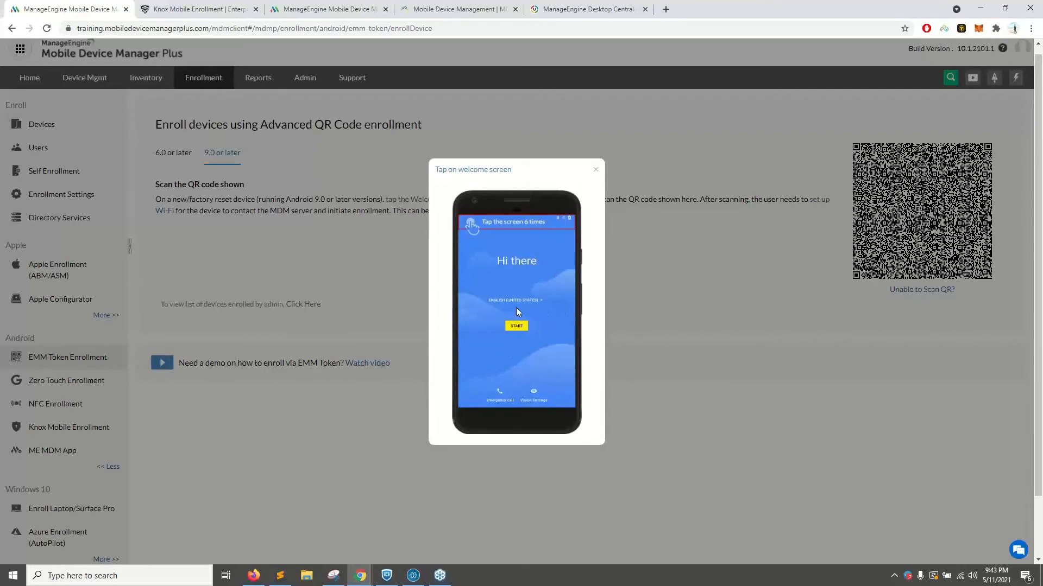
left_click(596, 170)
left_click(908, 292)
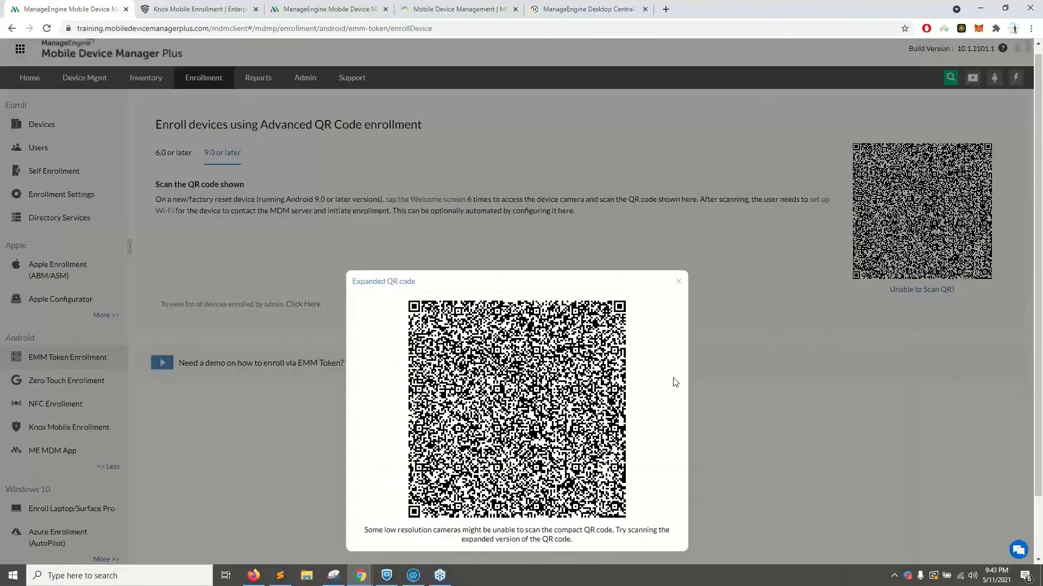
left_click(679, 283)
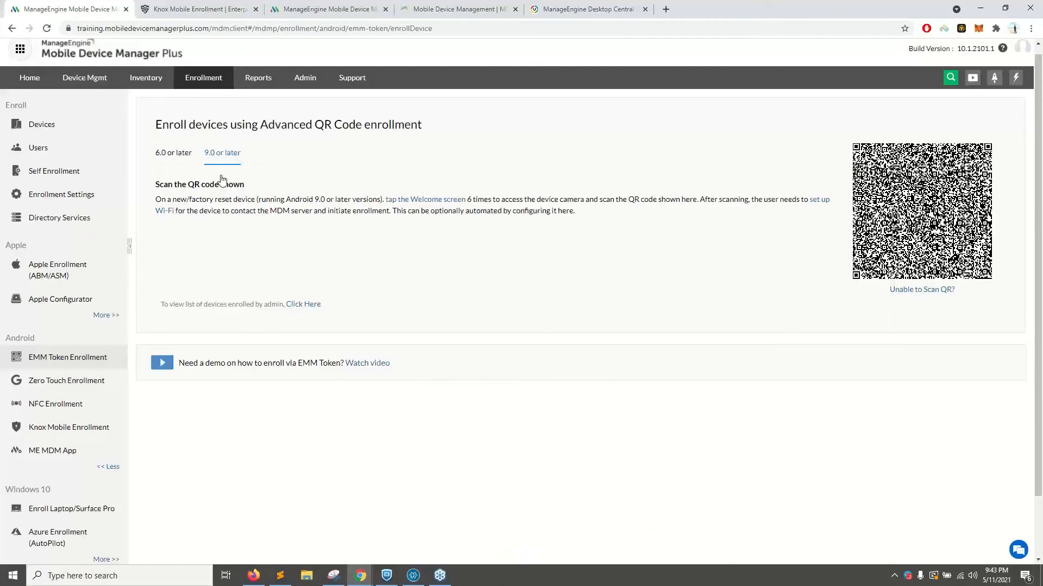
Switch to the Android 6.0 or later instructions, and open and close the default Google account illustration
left_click(166, 156)
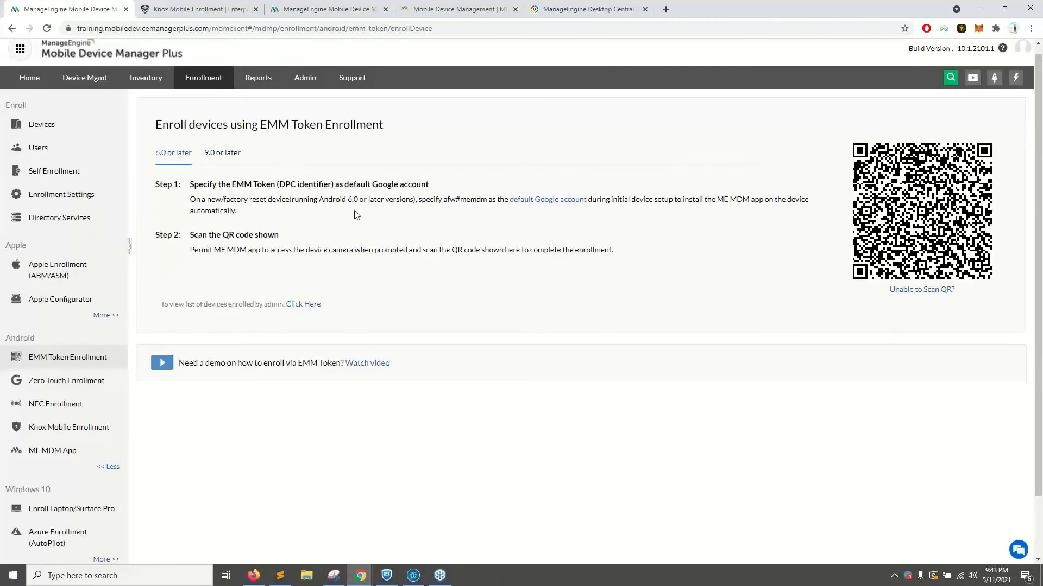
left_click(535, 203)
left_click_drag(565, 168, 663, 160)
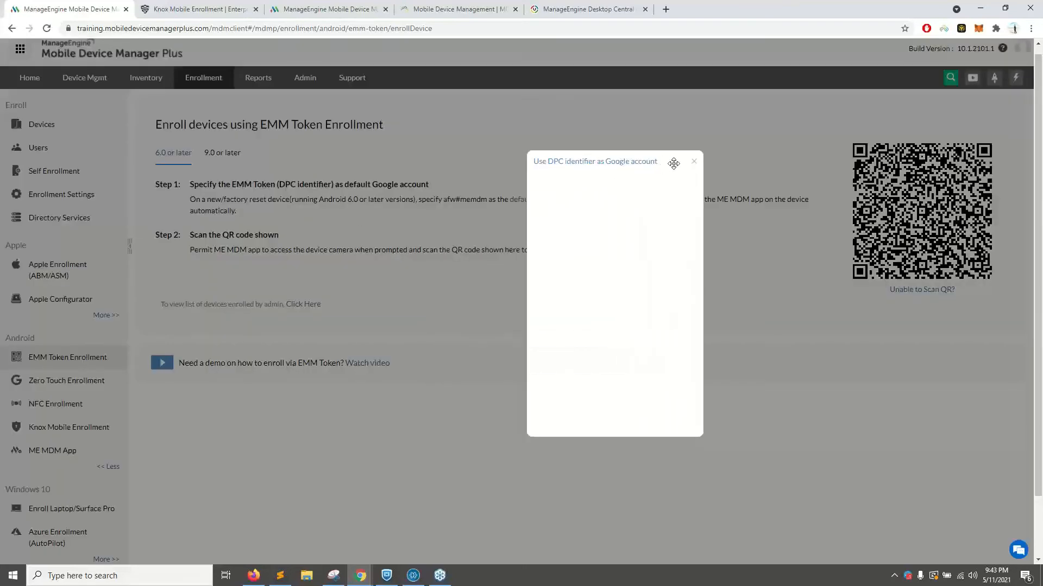
left_click(694, 165)
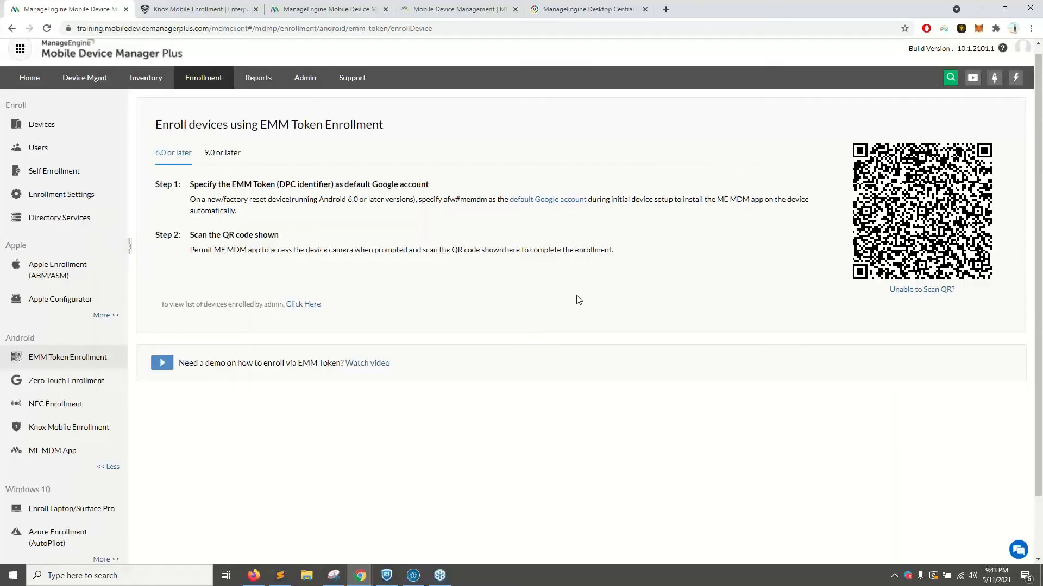
View the DPC identifier illustration enlarged, close it, and highlight the EMM Token steps and QR code
left_click(550, 201)
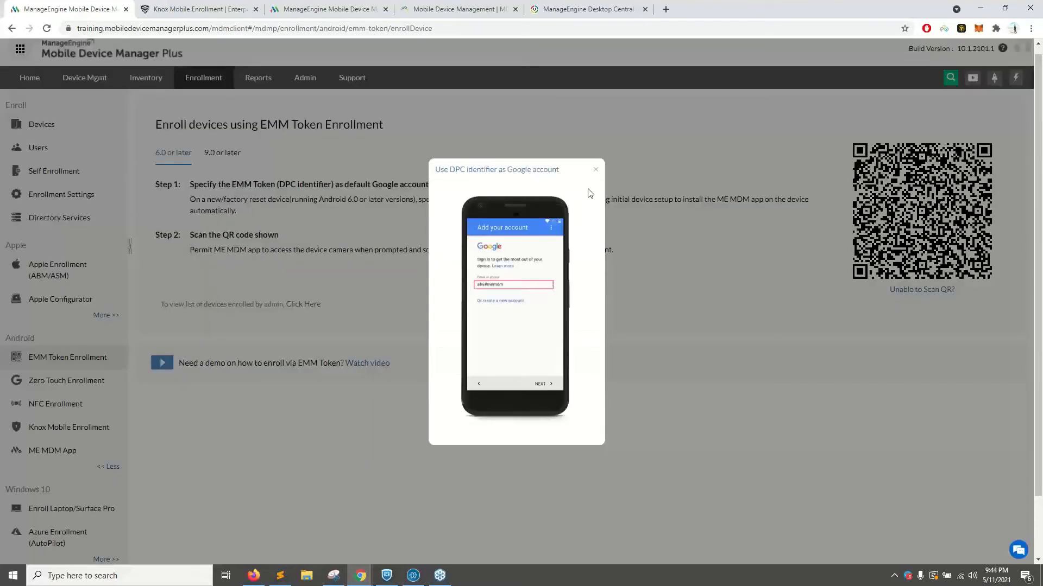
key("ctrl+plus")
key("ctrl+plus")
key("ctrl+plus")
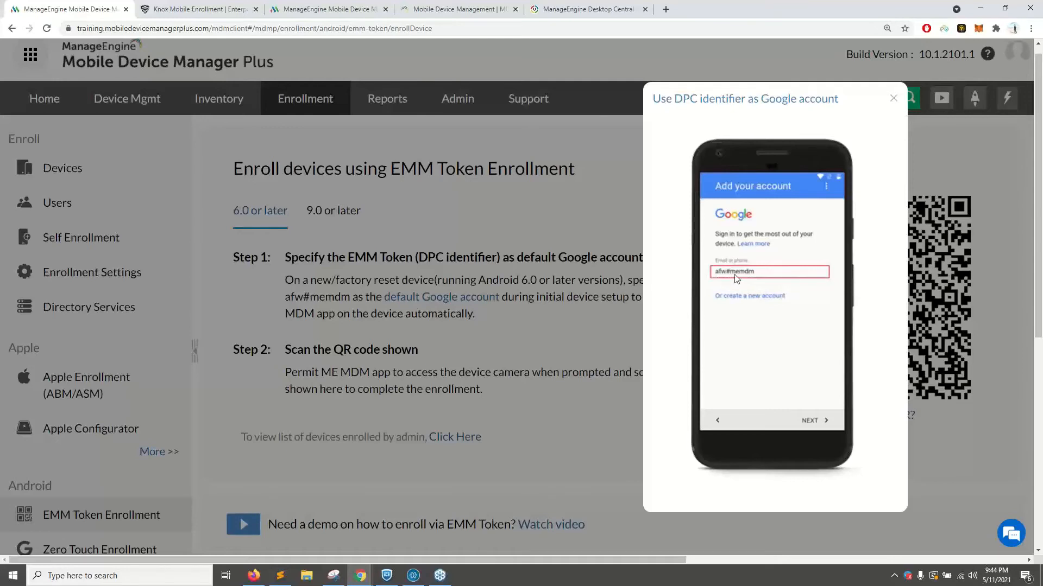
left_click(894, 99)
key("ctrl+minus")
key("ctrl+minus")
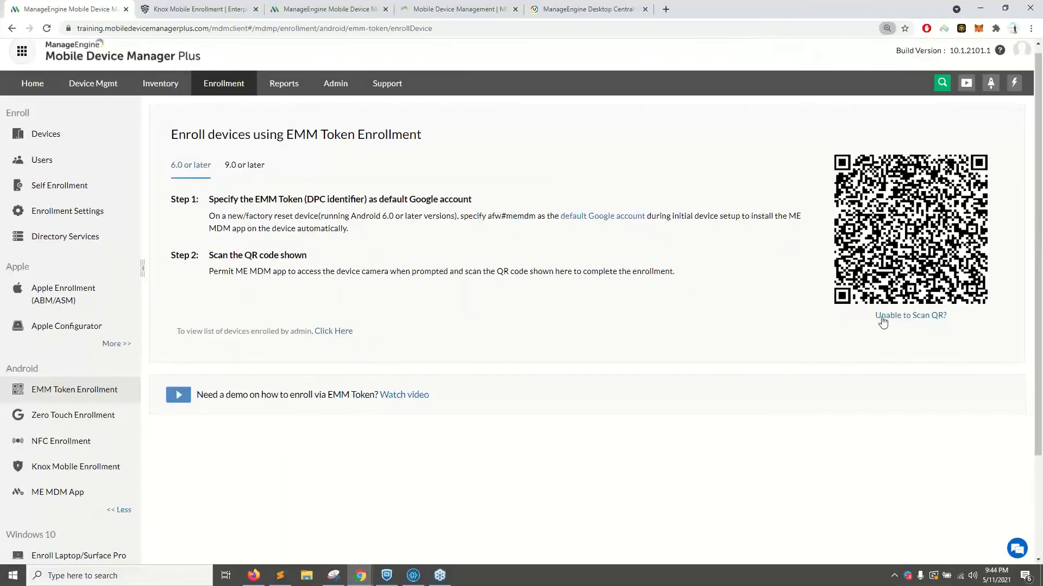
left_click_drag(821, 149, 926, 187)
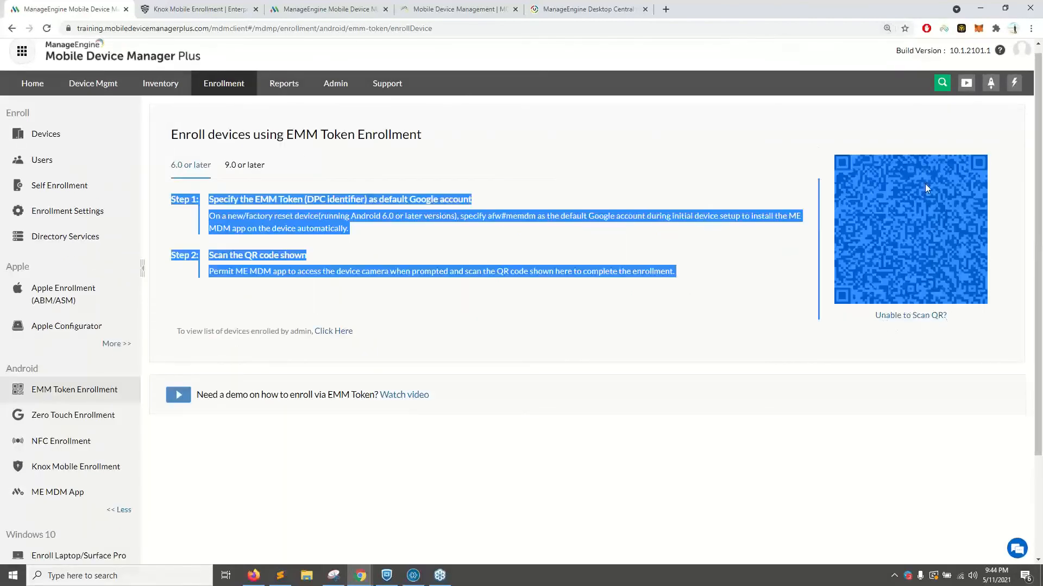
left_click(808, 352)
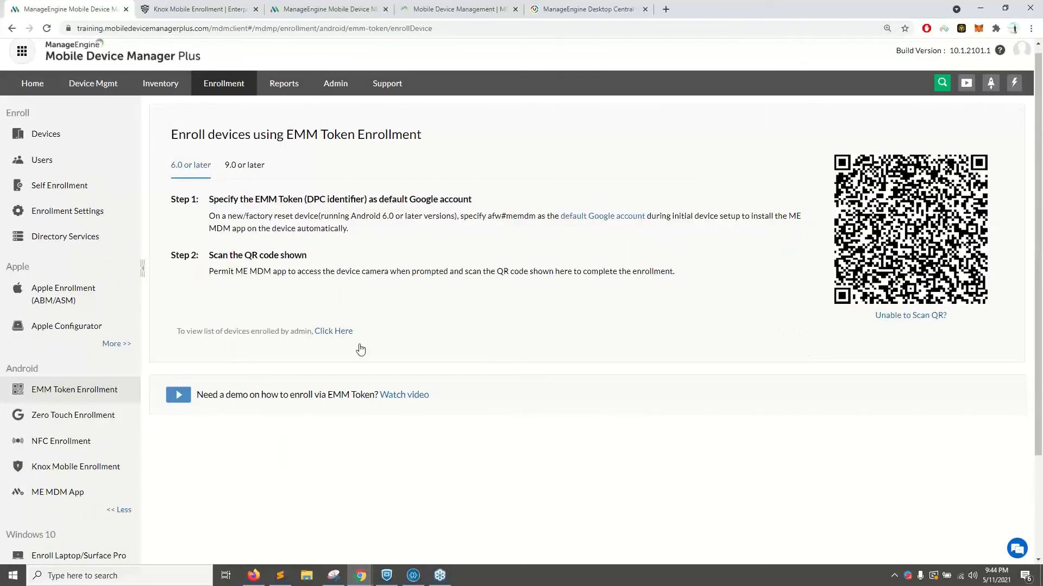
Look over the list of enrollment methods and highlight the Apple and Android section headings
scroll(30, 372, "down", 3)
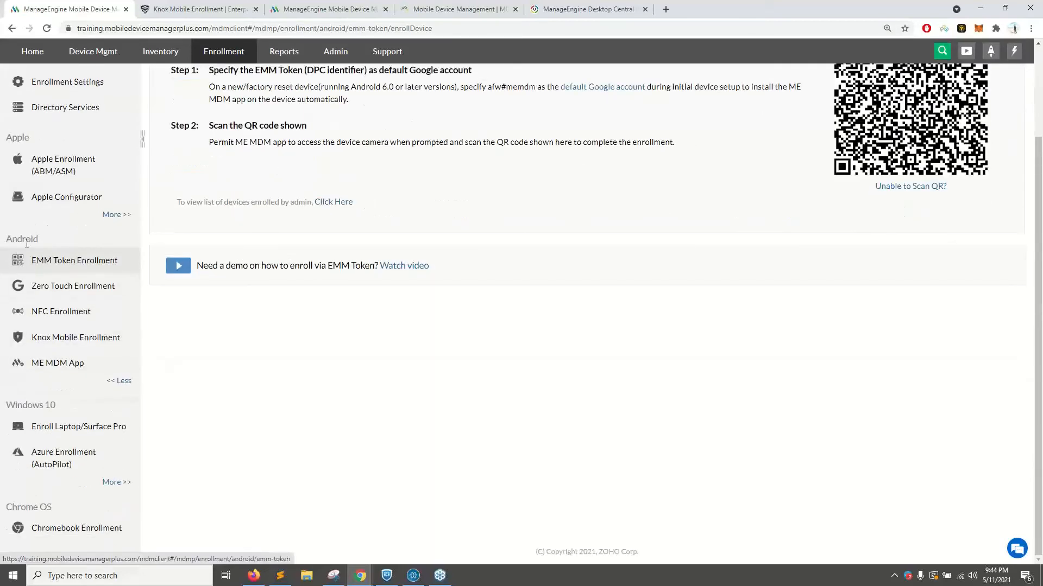
scroll(51, 306, "up", 3)
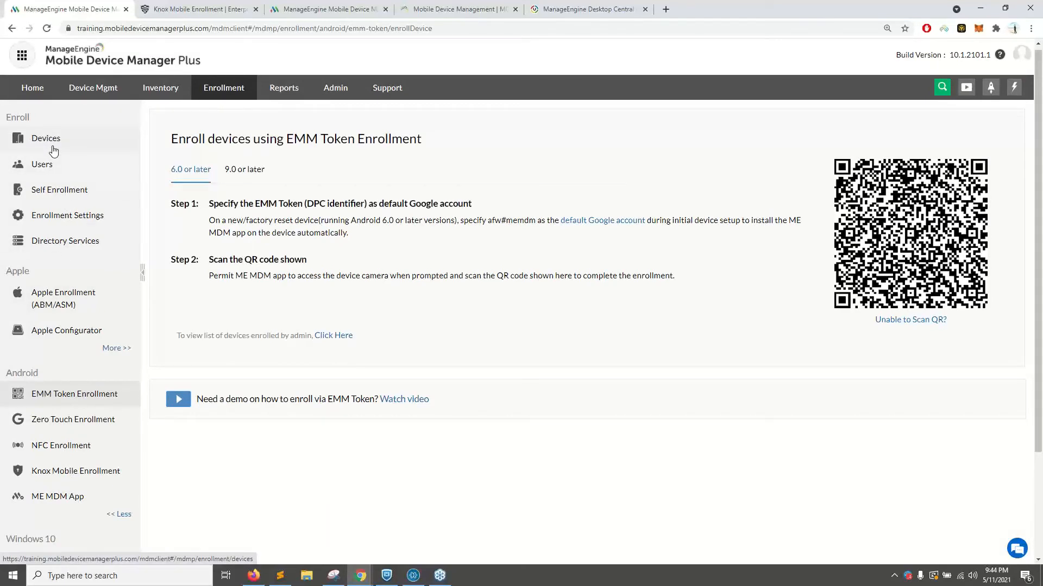
scroll(53, 151, "down", 3)
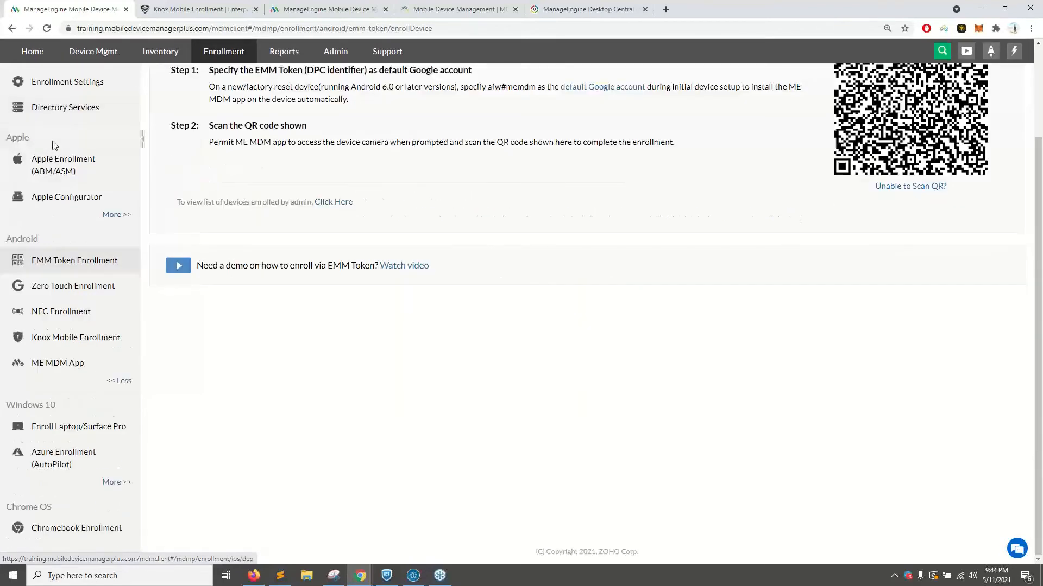
left_click_drag(51, 142, 3, 150)
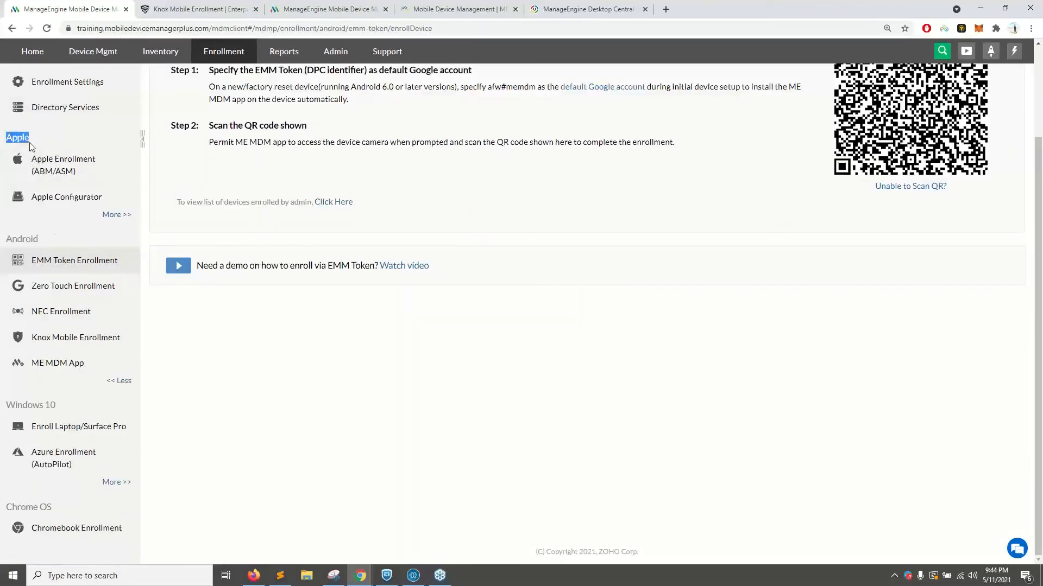
left_click_drag(44, 240, 4, 239)
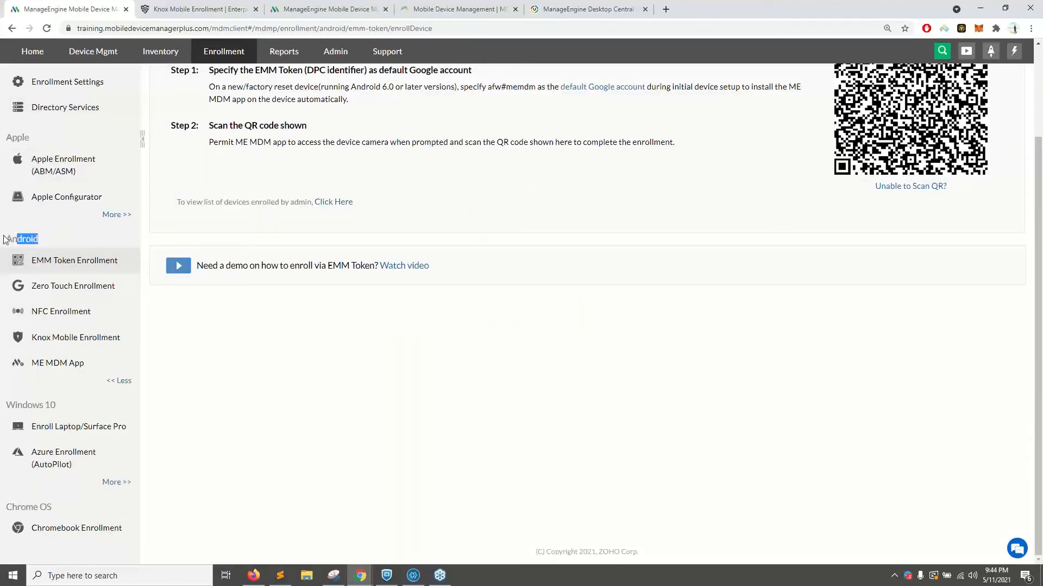
left_click(68, 250)
scroll(182, 349, "up", 3)
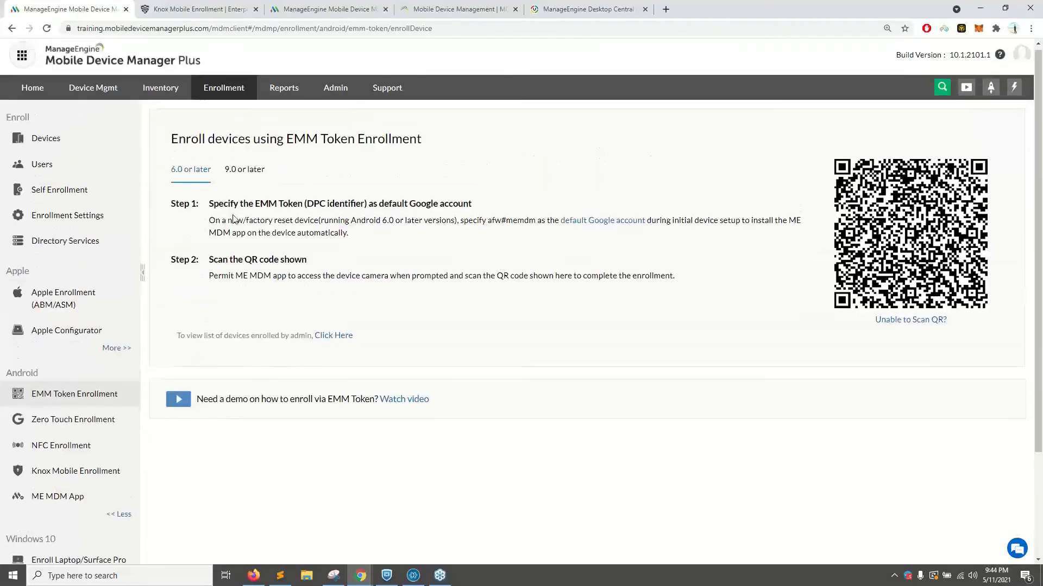
Highlight "factory reset device" in Step 1 of the Android 6.0 or later EMM Token instructions
double_click(236, 219)
left_click(247, 220)
left_click_drag(248, 220, 314, 223)
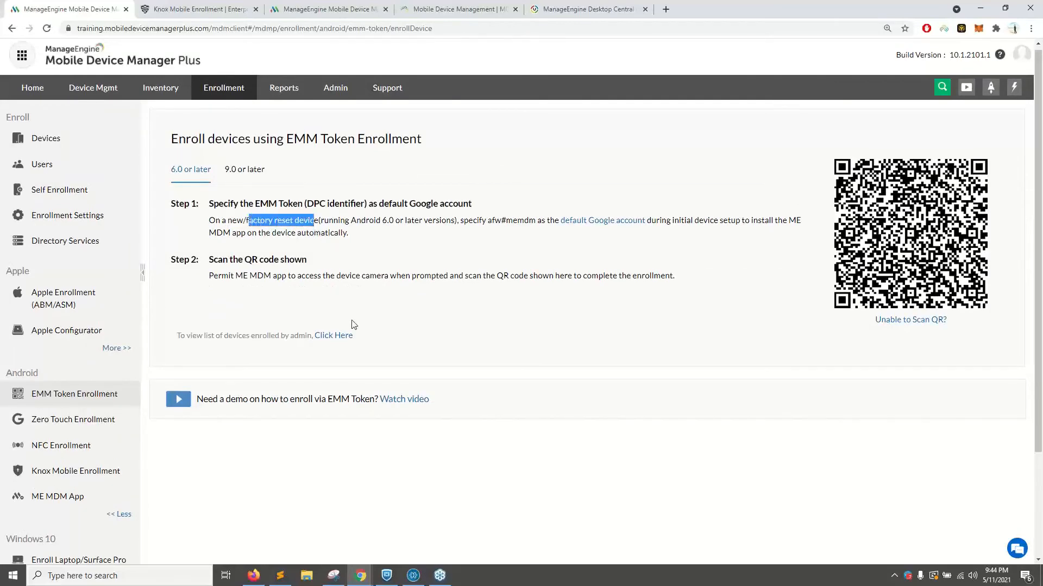
scroll(354, 325, "down", 2)
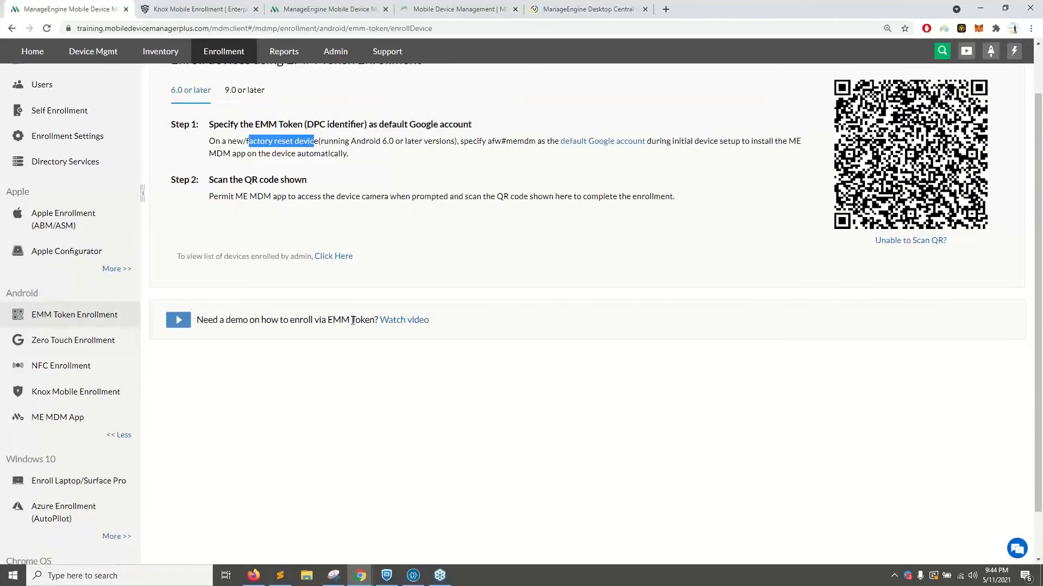
scroll(300, 365, "up", 2)
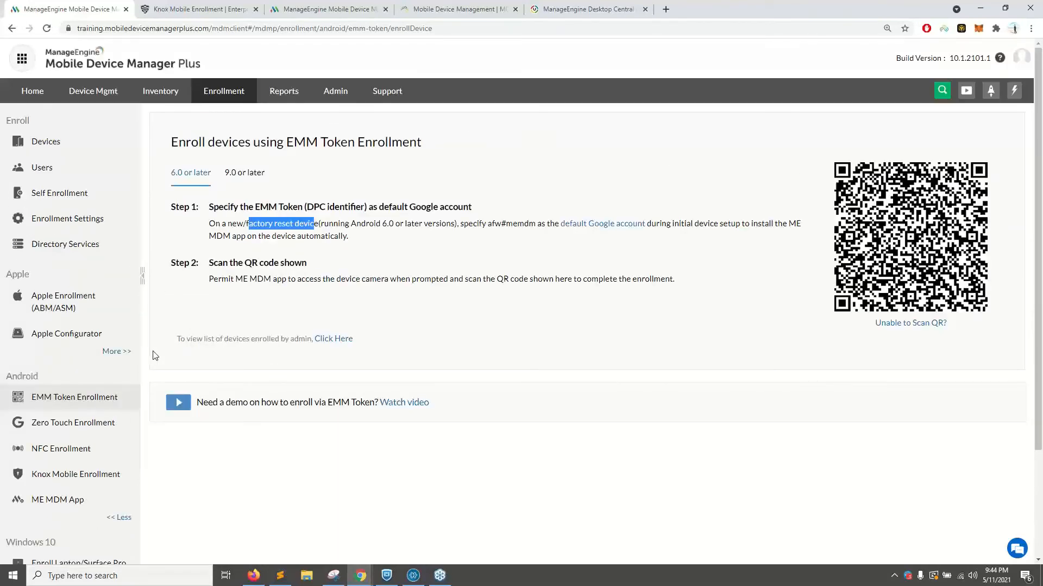
Open the enrolled devices list, show the enrollment overview and provisioning slides, and open Device Mgmt in the browser to show the groups
left_click(97, 147)
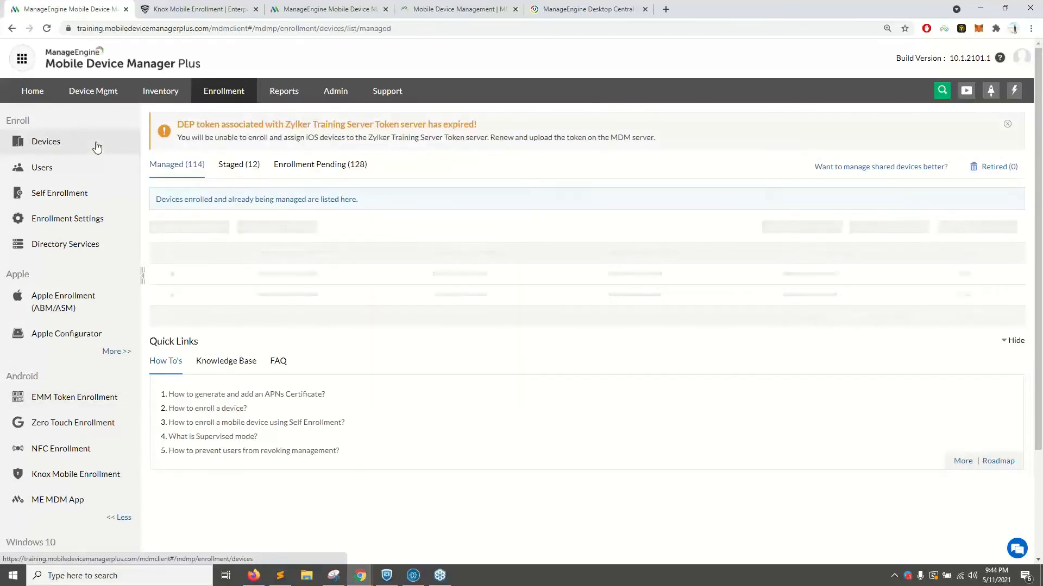
key("alt+Tab")
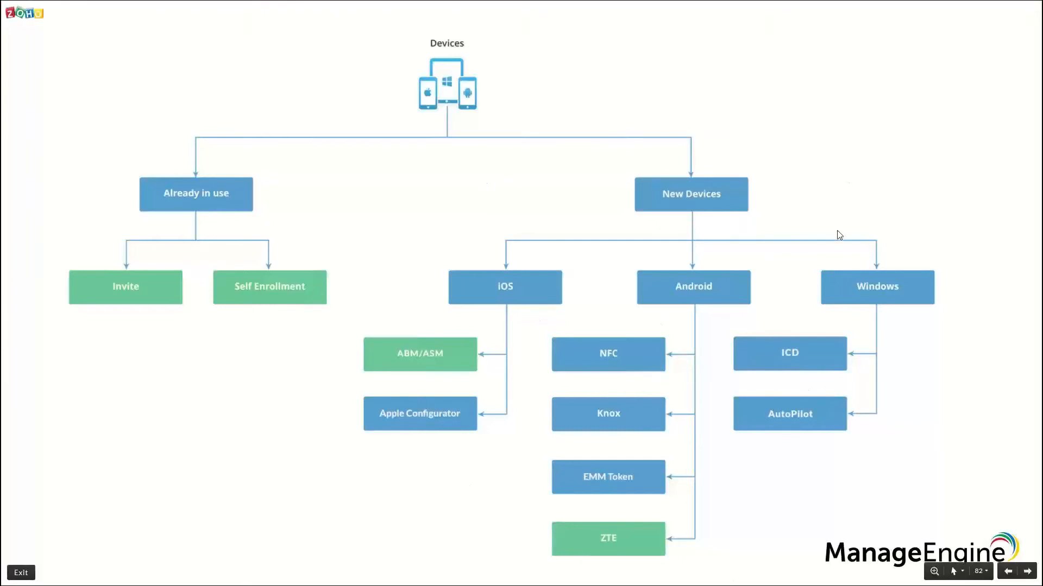
key("Right")
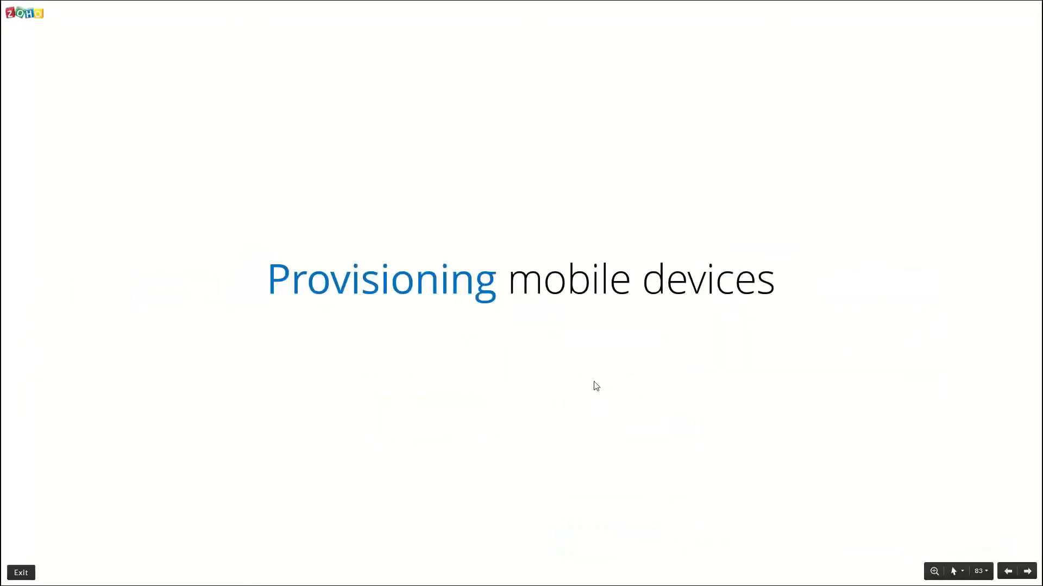
key("Right")
key("alt+Tab")
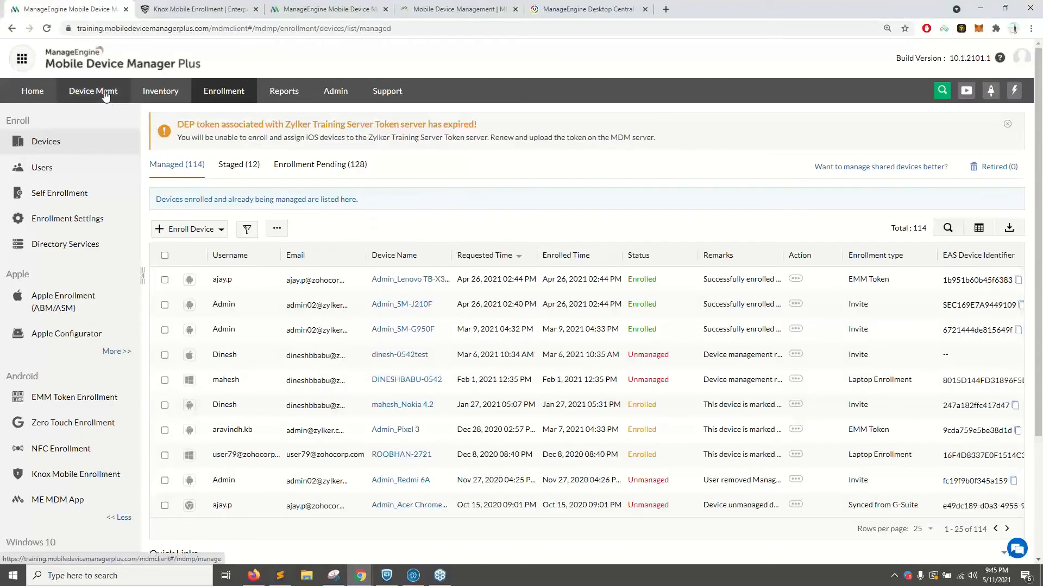
left_click(106, 96)
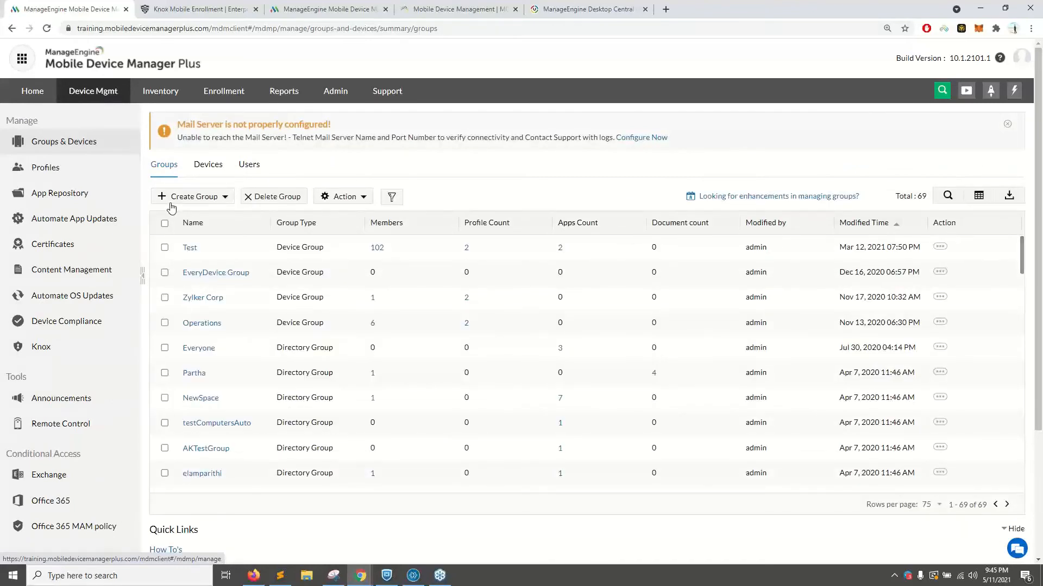
Create an Apple profile named "ios Webinar" and replace the Knox Mobile Enrollment tab with a second Device Mgmt tab
left_click(91, 179)
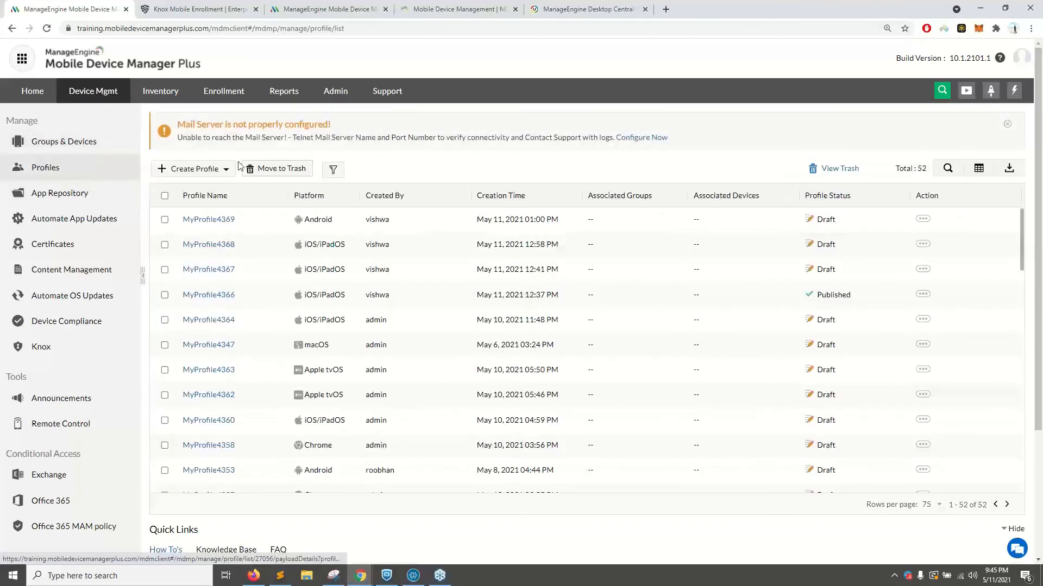
left_click(207, 177)
left_click(198, 222)
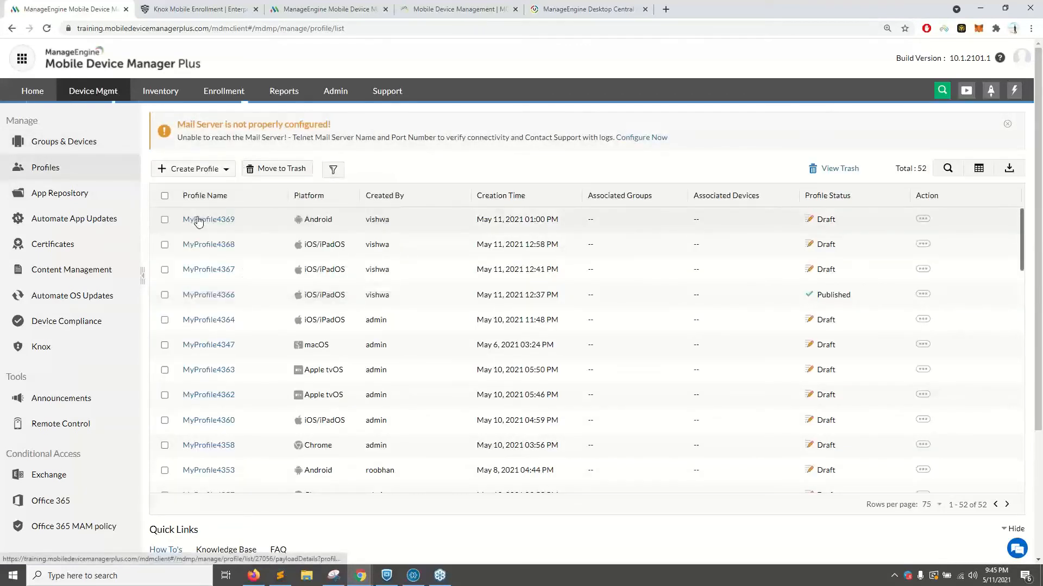
middle_click(79, 92)
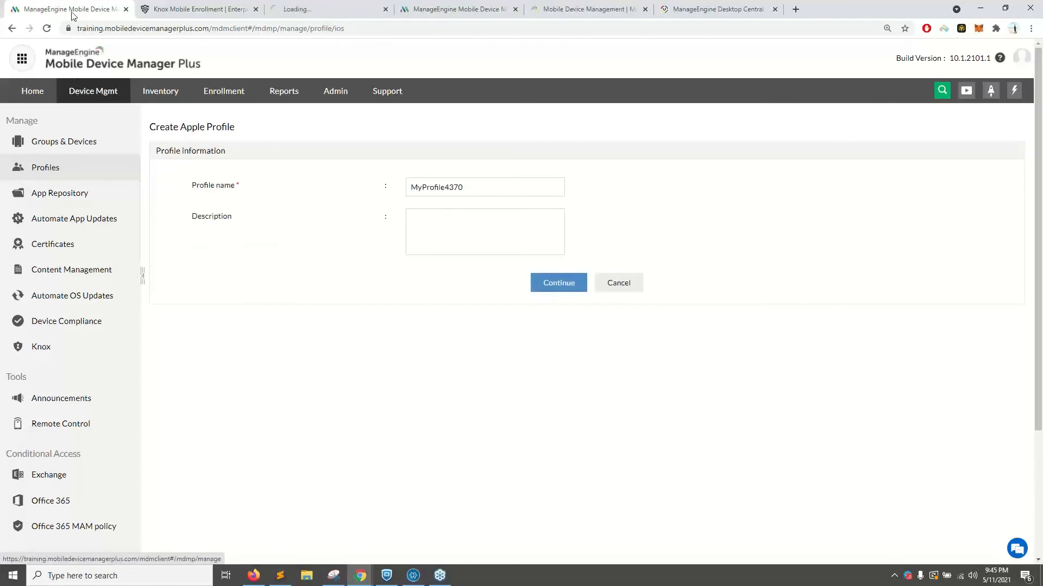
left_click(256, 9)
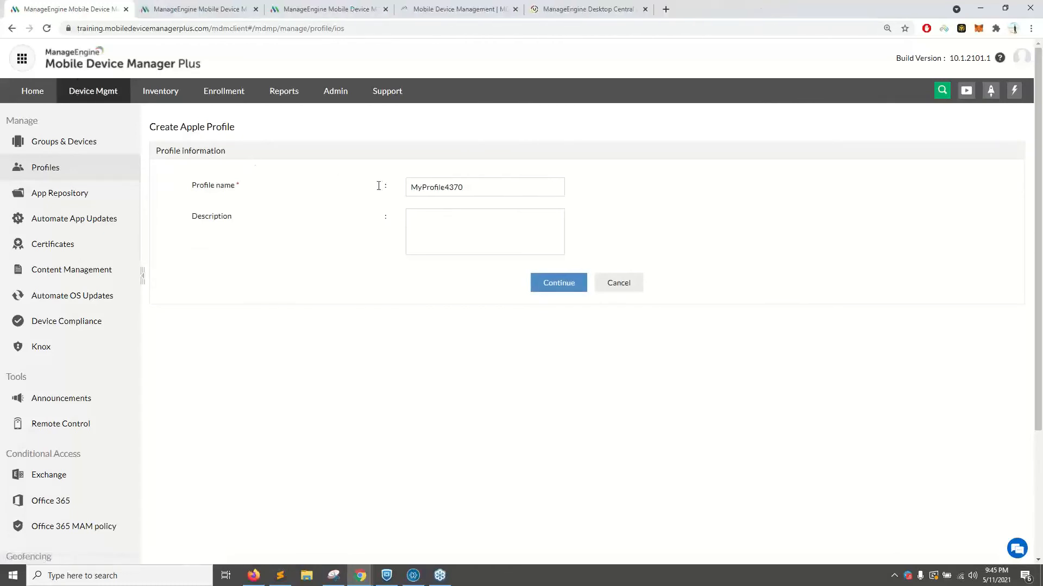
double_click(447, 185)
type("ios Webinar")
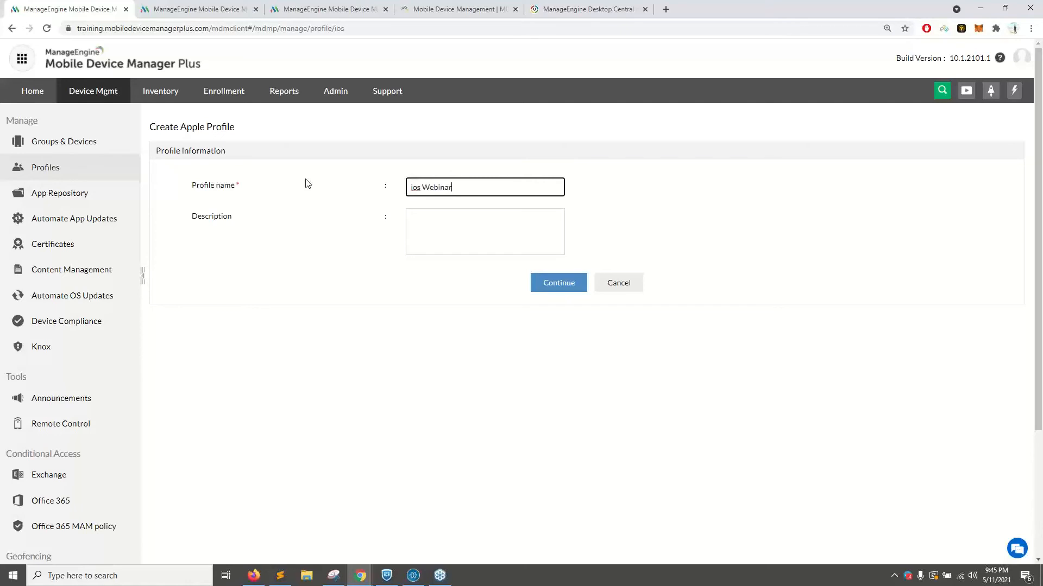
left_click(561, 286)
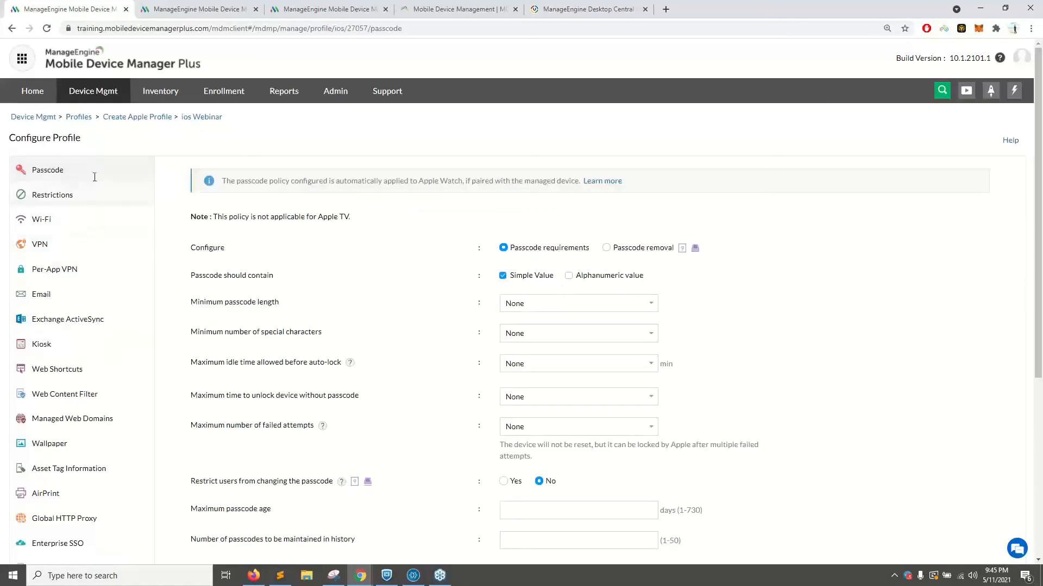
scroll(518, 265, "down", 1)
Create an Android profile named "Android Webinar" in the second Device Mgmt tab
left_click(175, 4)
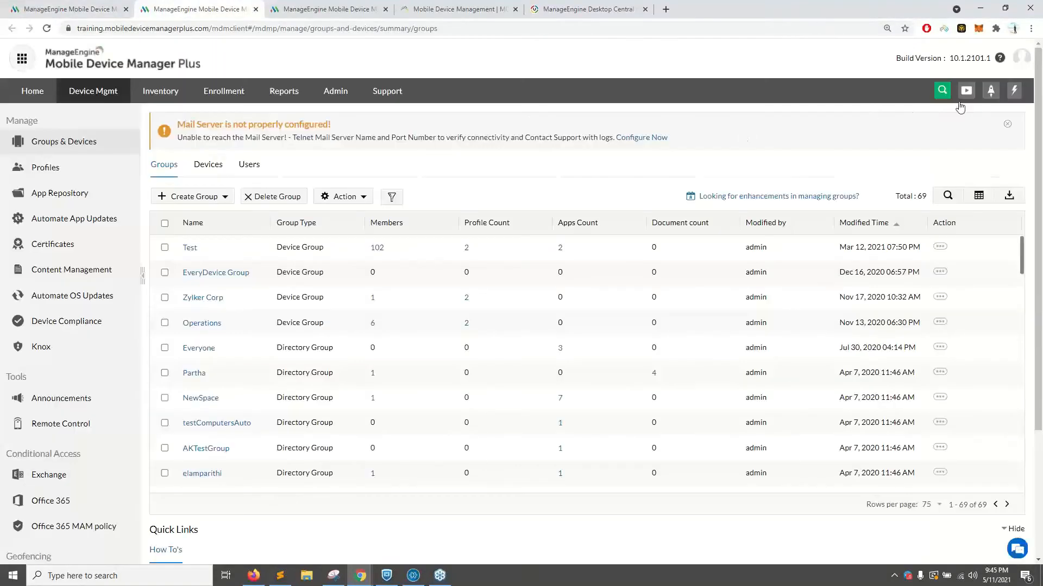
left_click(1011, 93)
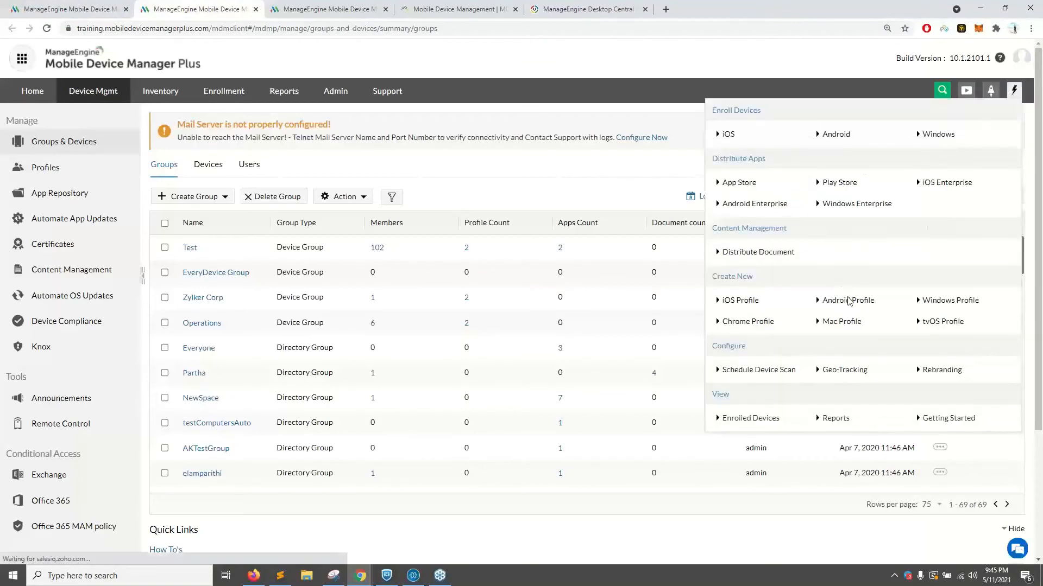
left_click(847, 300)
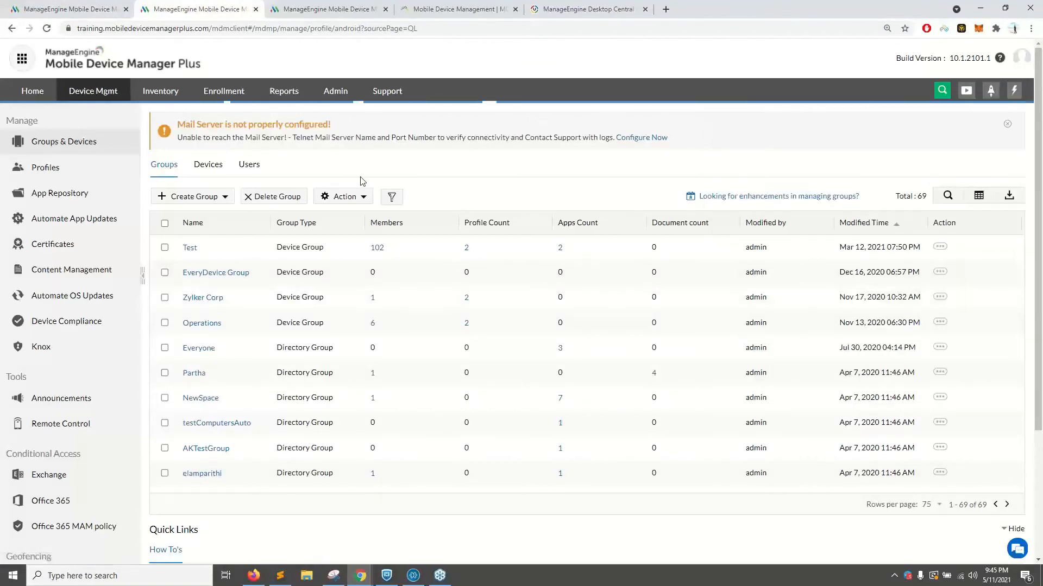
left_click(476, 213)
type("ANDR")
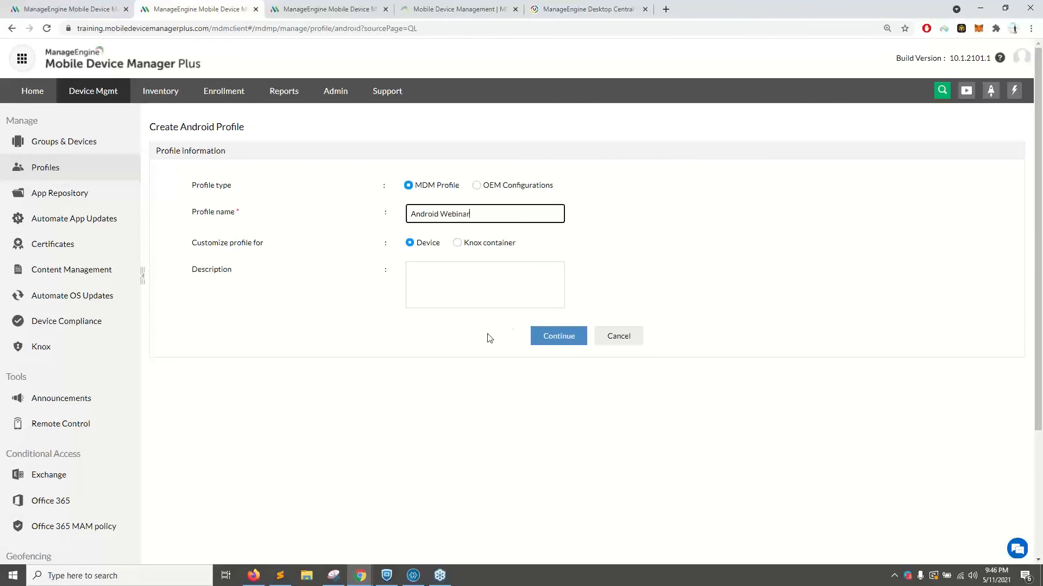
left_click(542, 336)
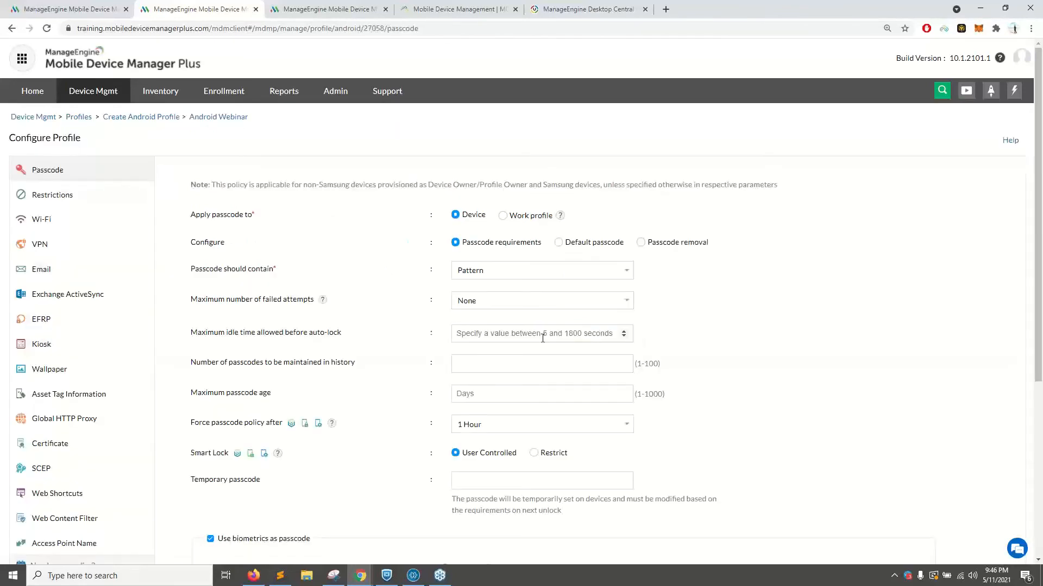
In the ios Webinar passcode policy, set the minimum passcode length to 6 and keep the minimum number of special characters at None
left_click(77, 10)
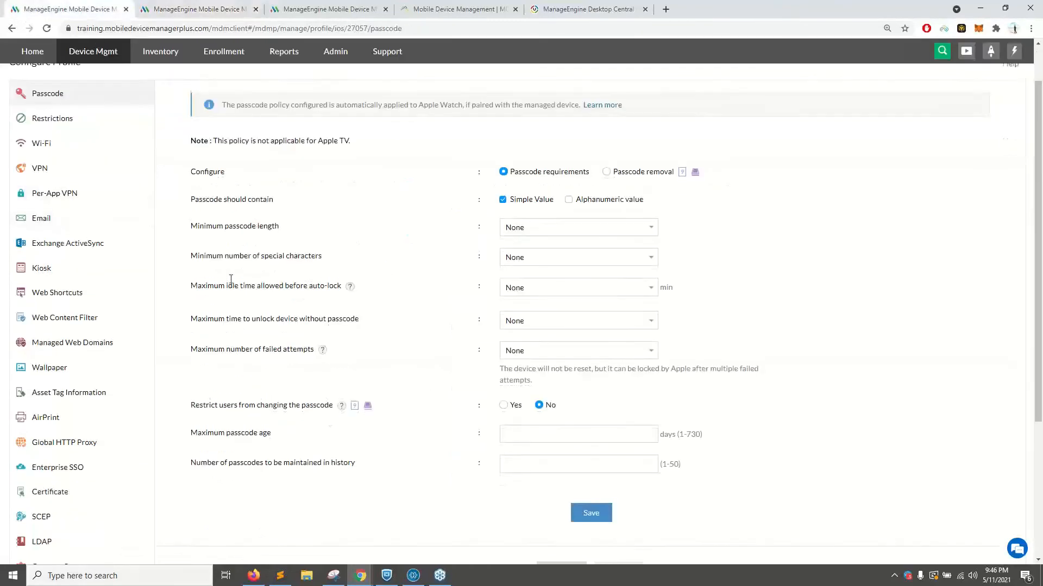
left_click(553, 304)
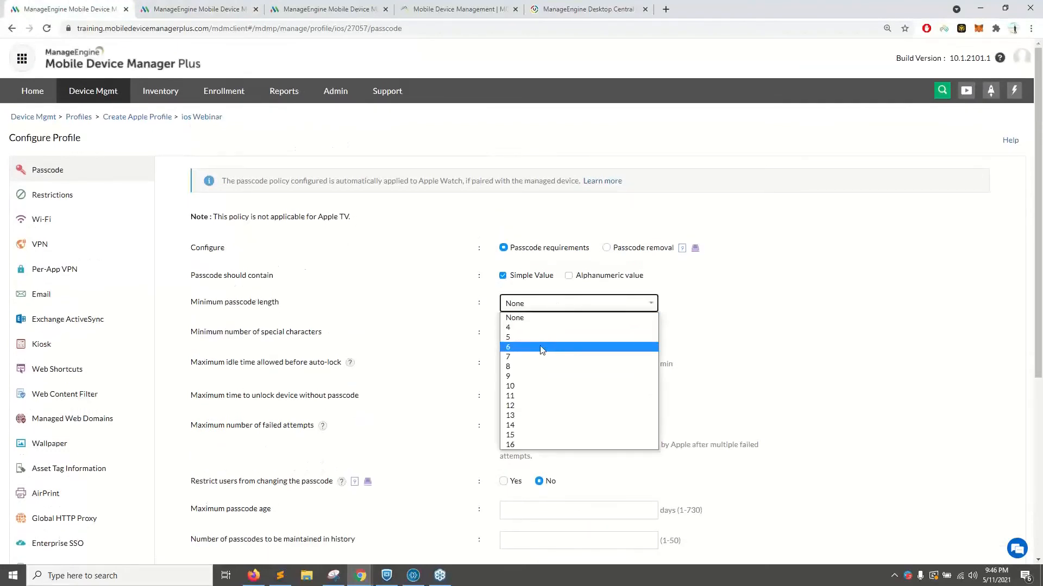
left_click(543, 378)
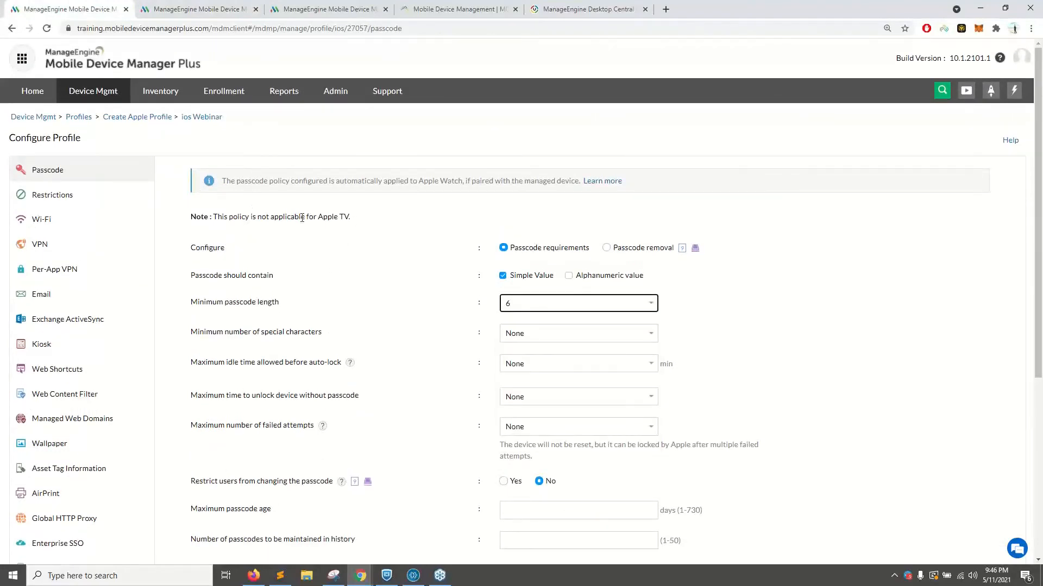
scroll(228, 163, "down", 2)
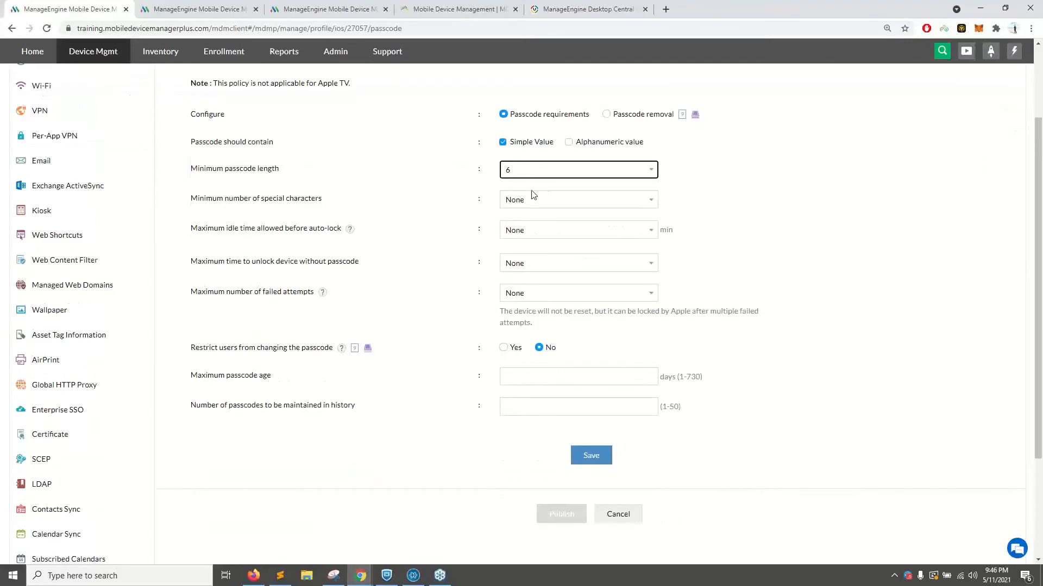
left_click(535, 205)
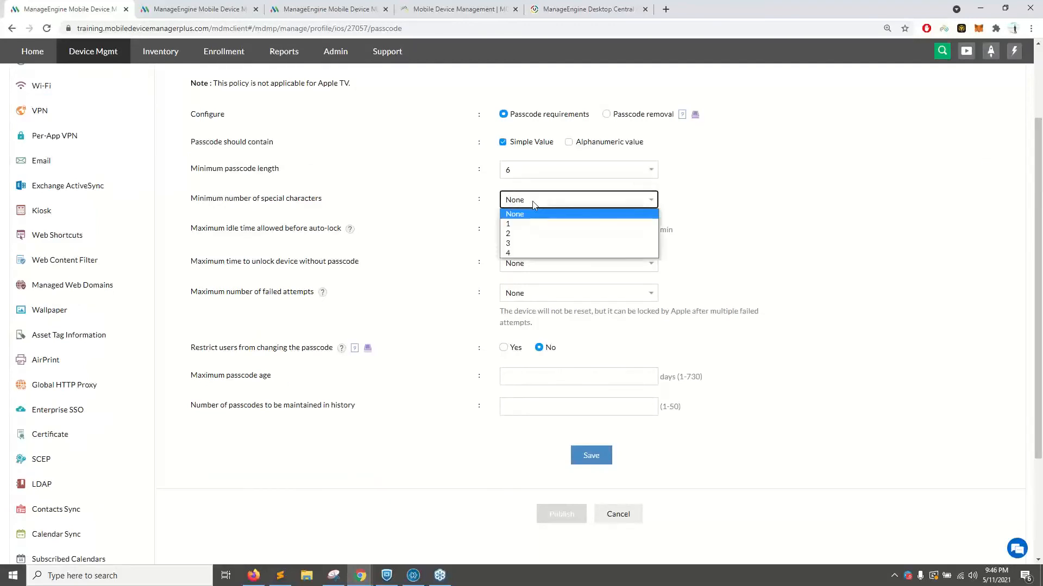
left_click(522, 217)
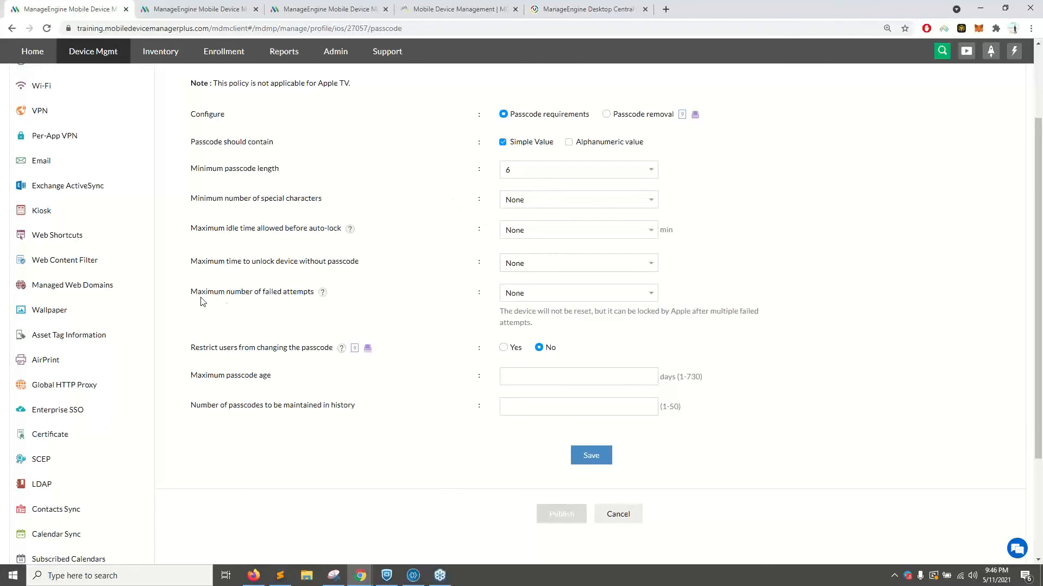
Set the iOS policy's maximum number of failed attempts to 6 and highlight the factory reset note beneath it
left_click(522, 296)
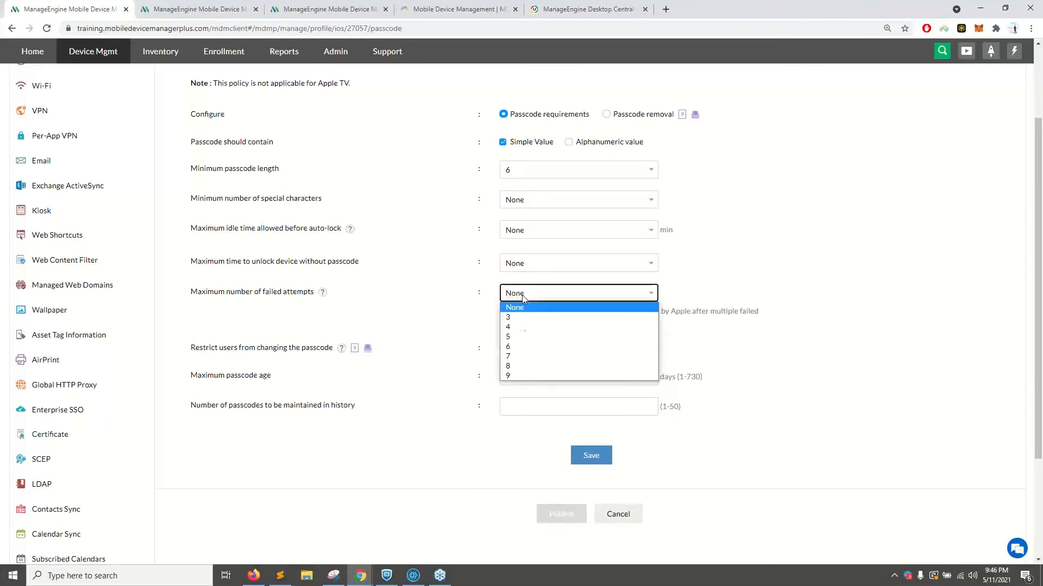
left_click(521, 347)
left_click(194, 300)
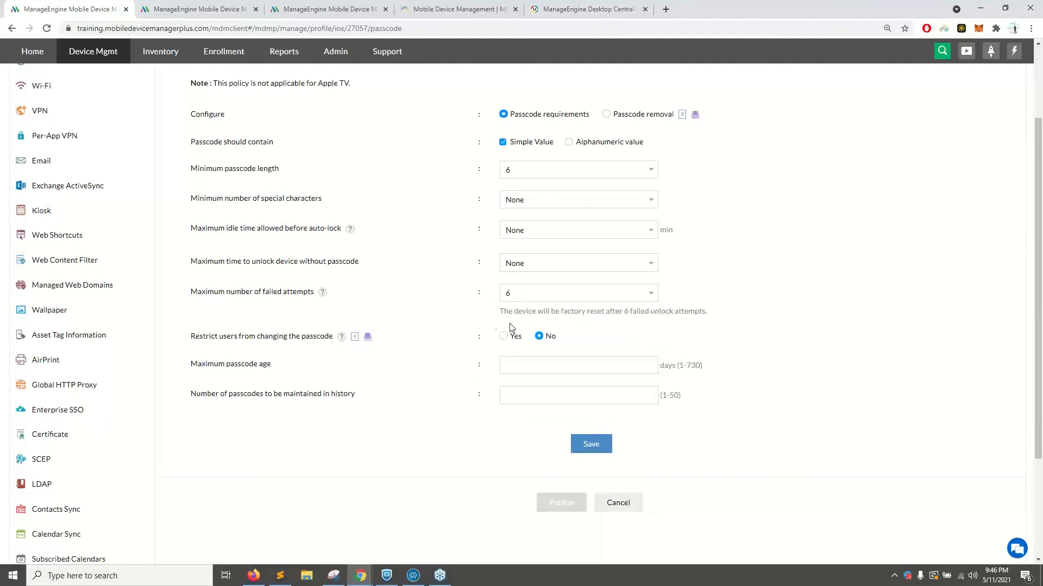
left_click_drag(647, 312, 706, 312)
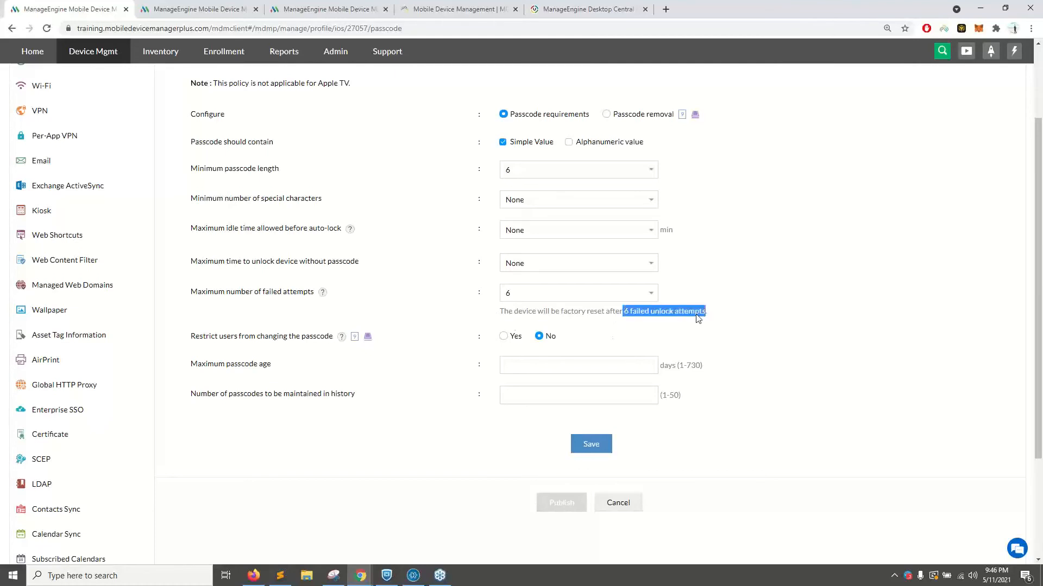
left_click_drag(561, 311, 621, 312)
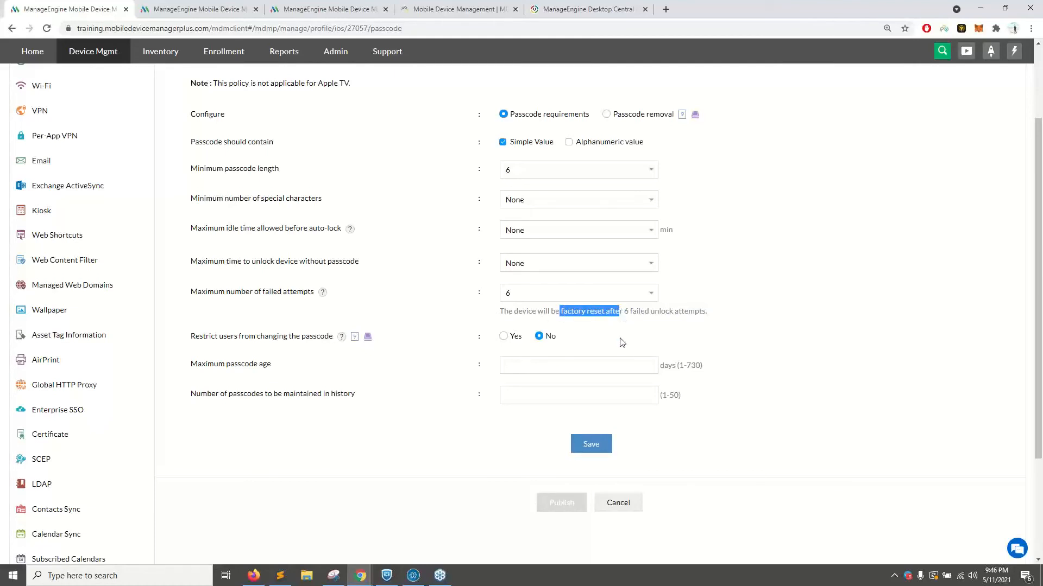
Look over the Android Webinar passcode policy and its allowed passcode content types, keeping Pattern selected
scroll(622, 343, "up", 3)
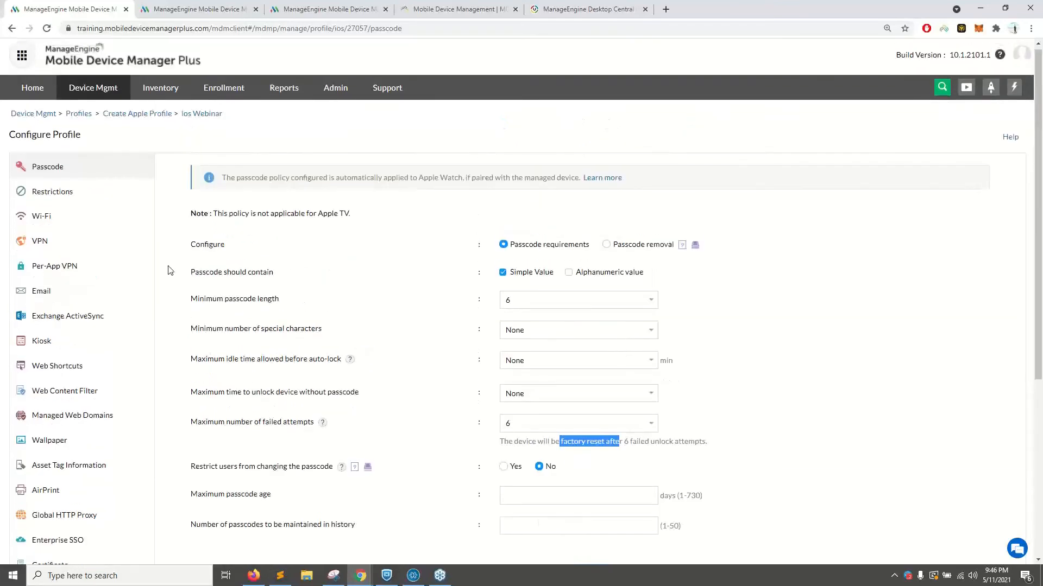
scroll(168, 267, "down", 2)
left_click(175, 8)
scroll(356, 276, "down", 3)
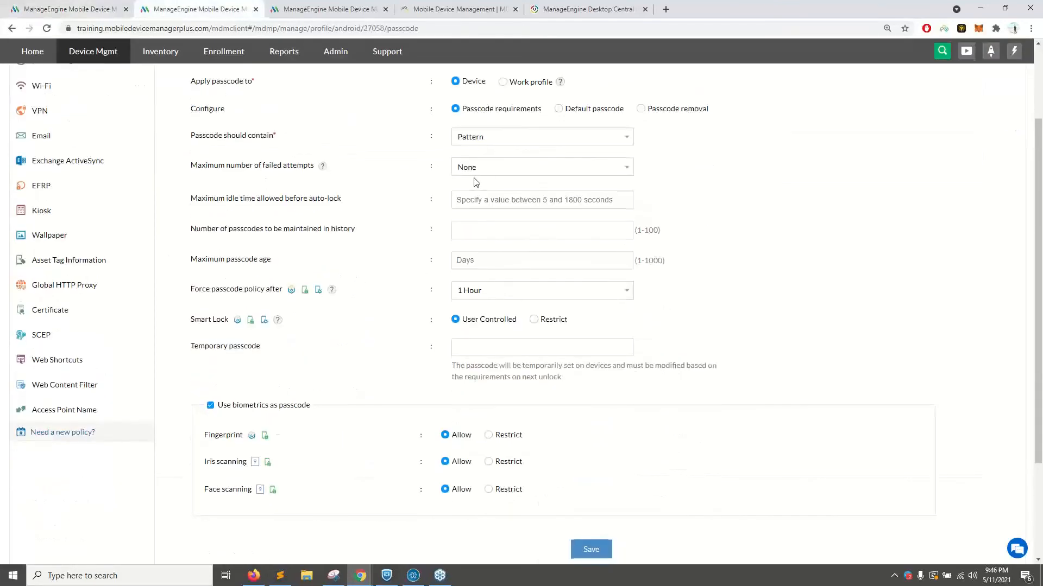
scroll(478, 190, "up", 1)
left_click(481, 193)
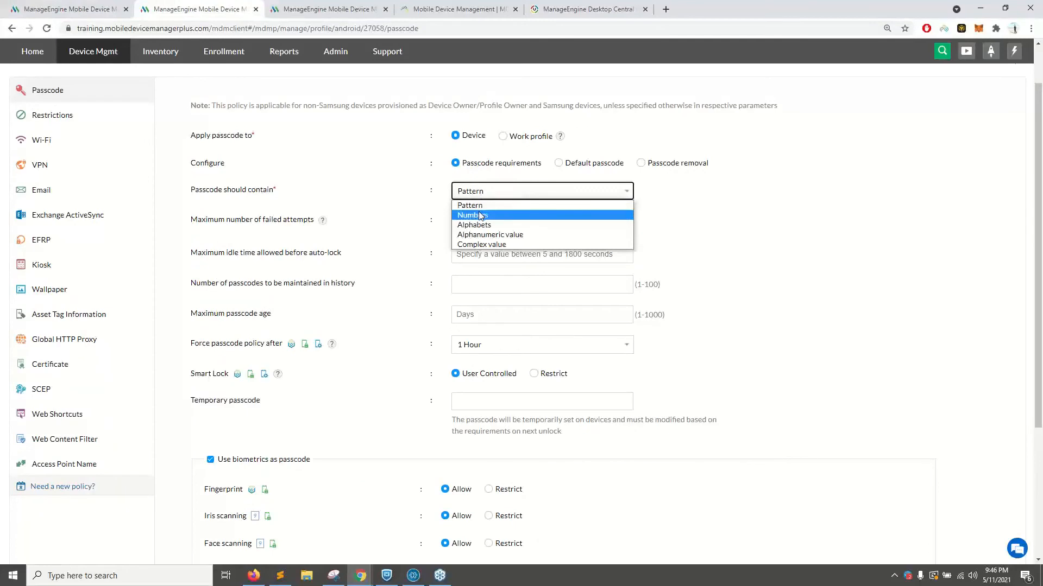
left_click(480, 209)
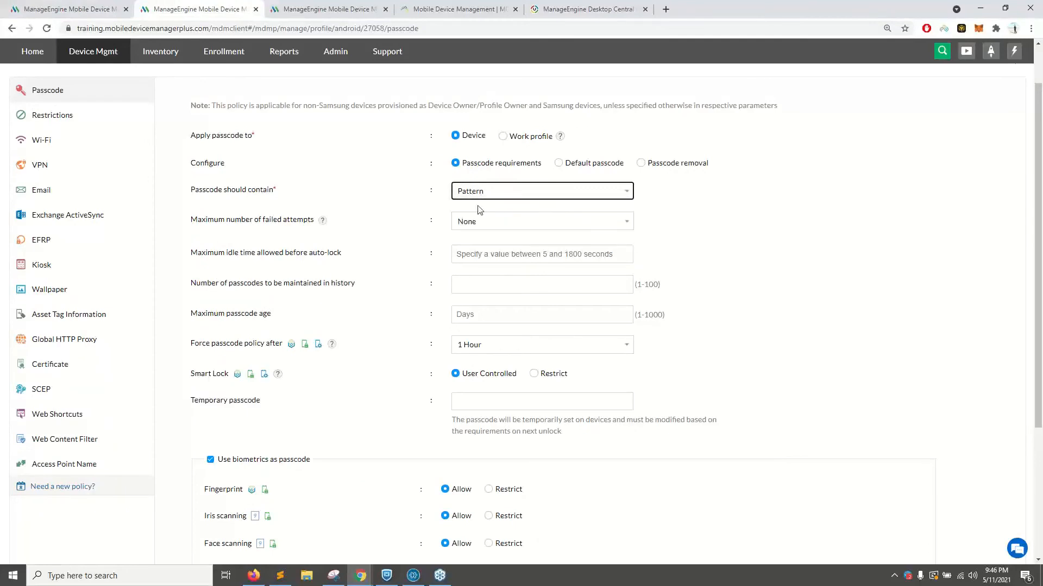
Apply the Android passcode policy to the work profile, requiring Numbers with a minimum passcode length of 6
left_click(503, 138)
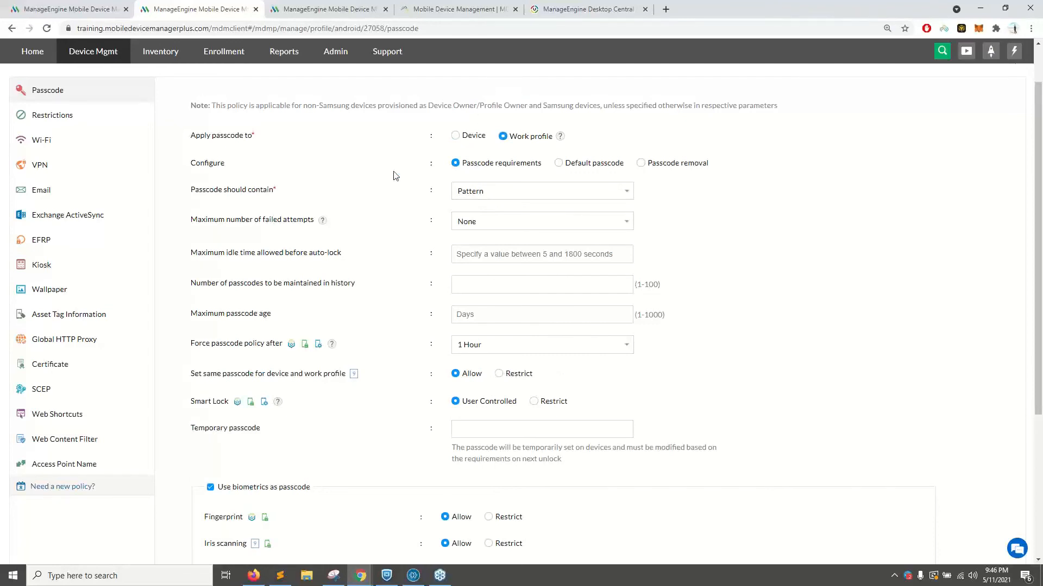
left_click(480, 191)
left_click(479, 214)
left_click(481, 221)
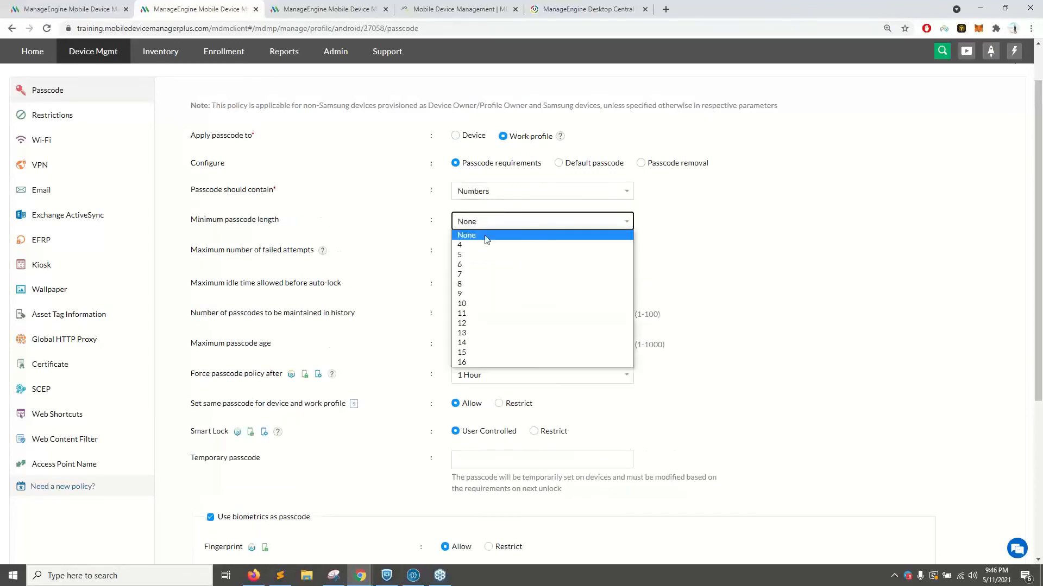
left_click(471, 263)
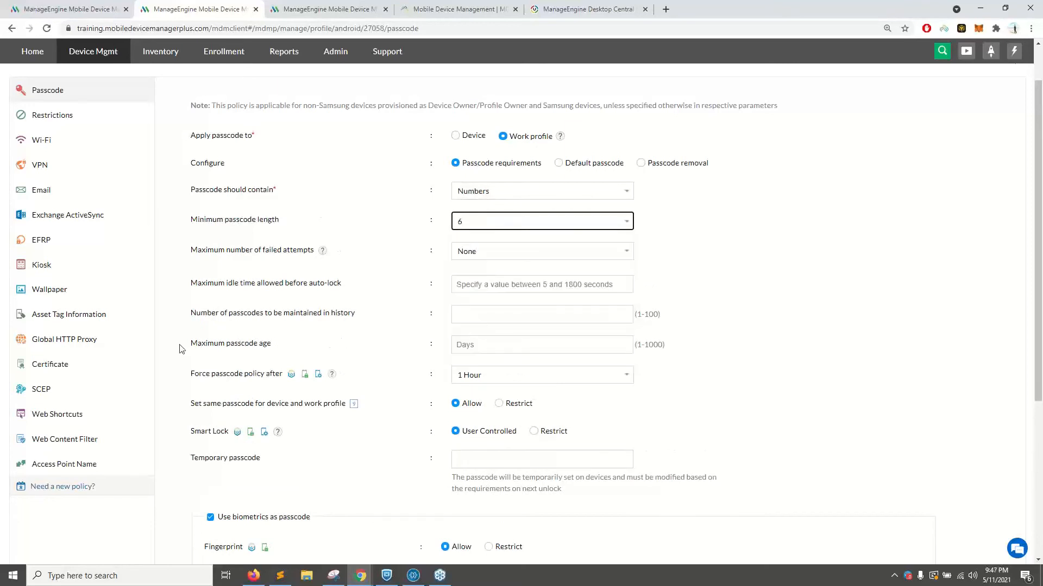
Set the Android maximum passcode age to 90 days and look over the remaining passcode and biometric options
left_click_drag(181, 348, 273, 344)
left_click(490, 346)
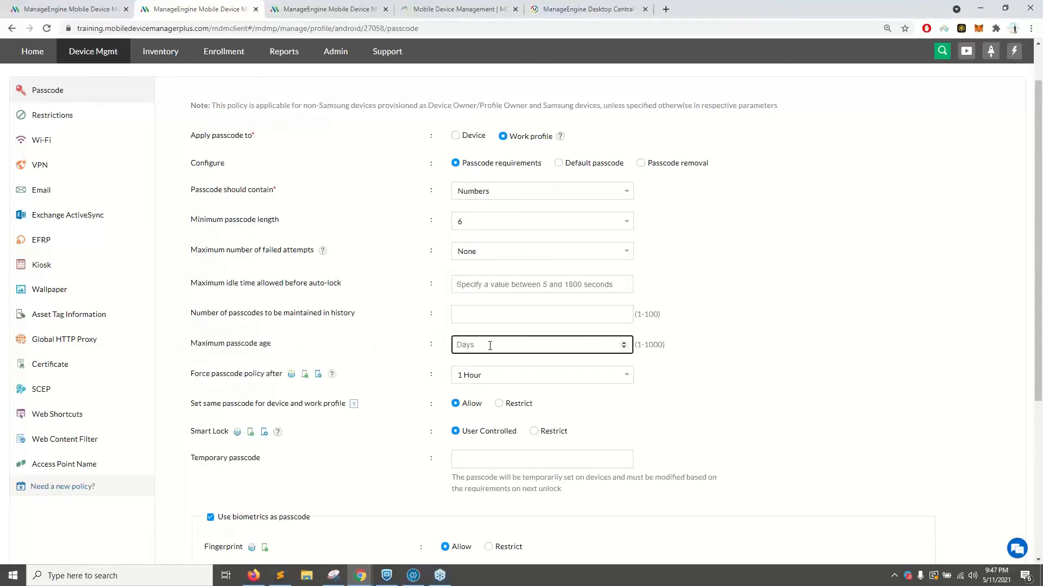
type("90")
scroll(460, 367, "down", 1)
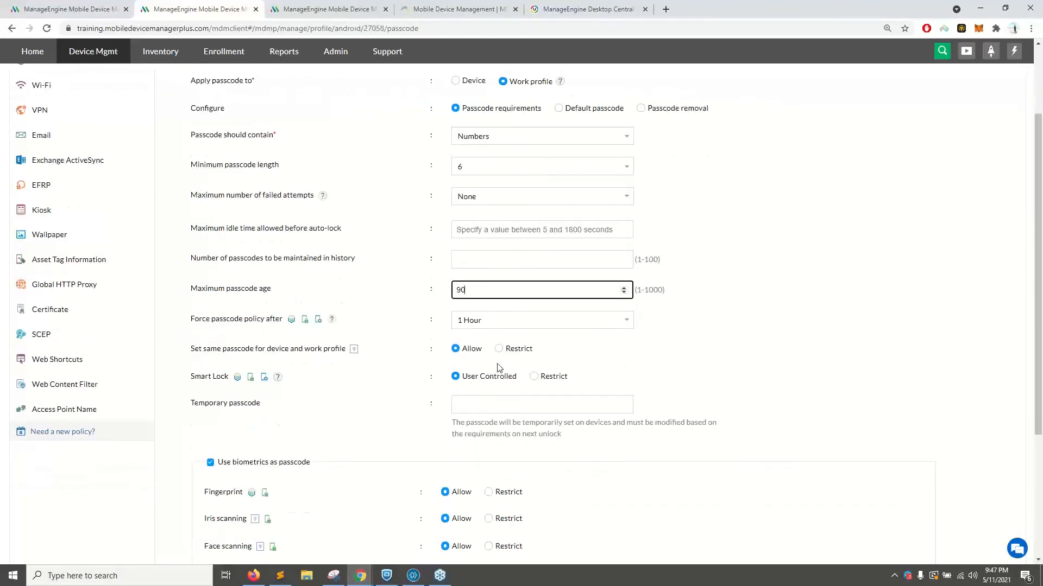
scroll(499, 369, "down", 4)
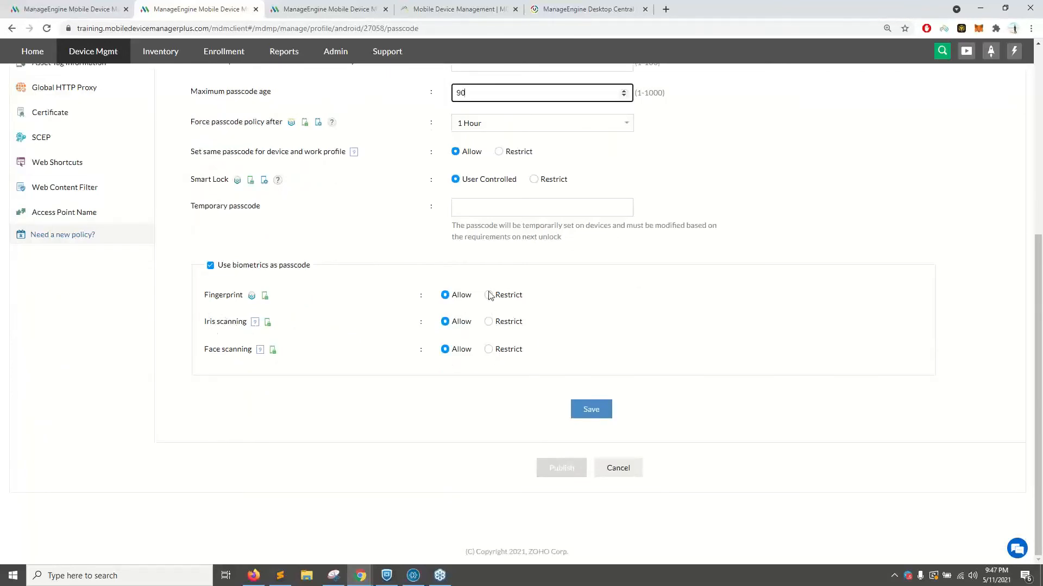
scroll(496, 334, "up", 6)
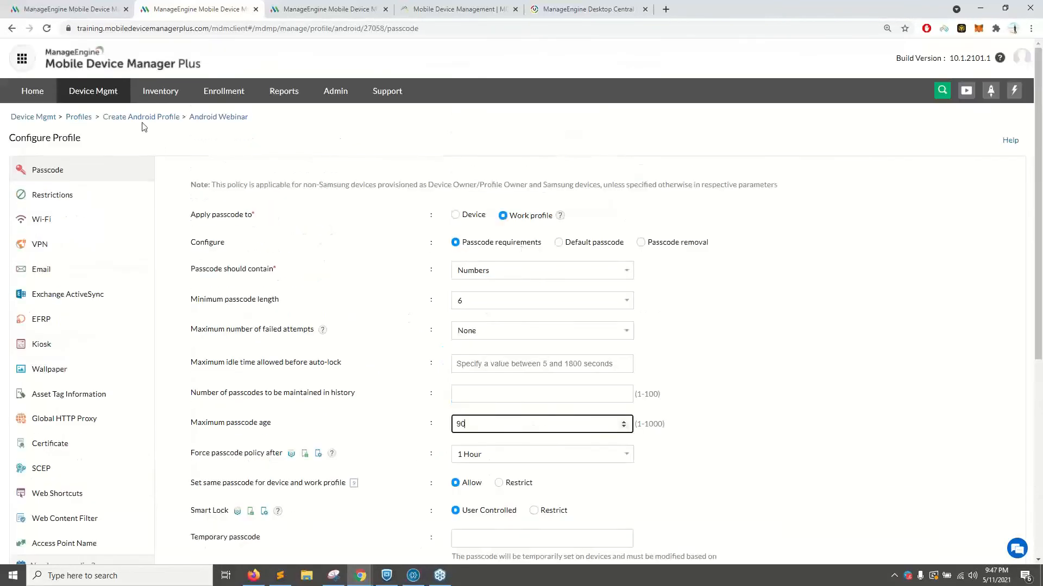
Open the Wi-Fi policy of the ios Webinar profile and set the Wi-Fi SSID to ZohoWork
left_click(81, 7)
left_click(56, 92)
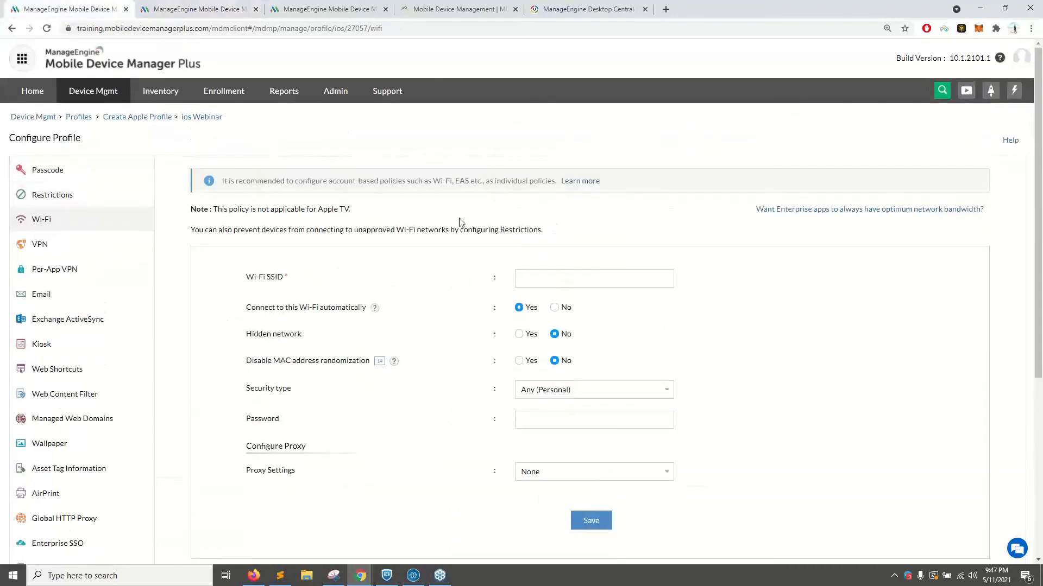
left_click(548, 277)
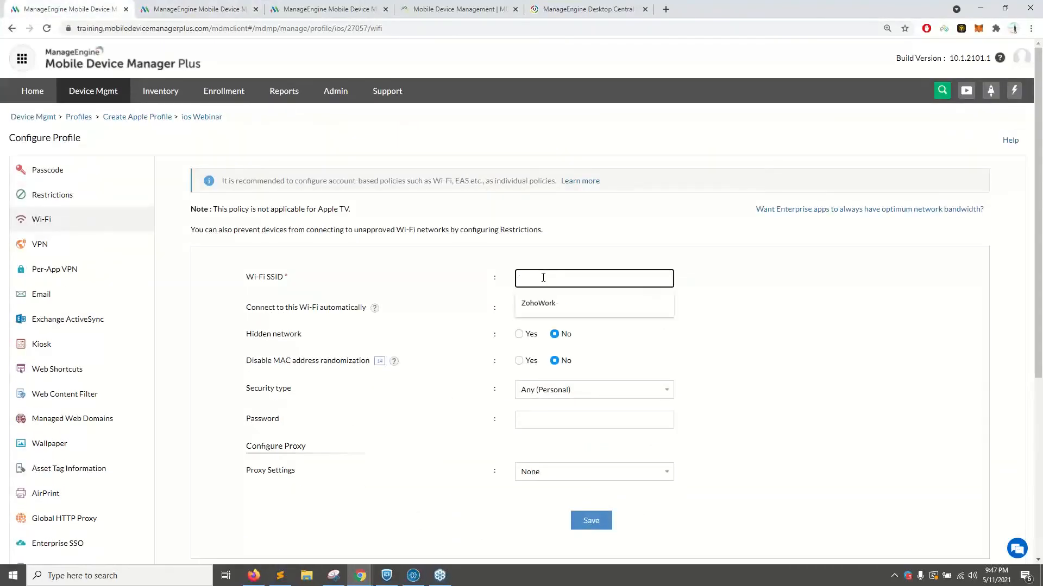
left_click(535, 303)
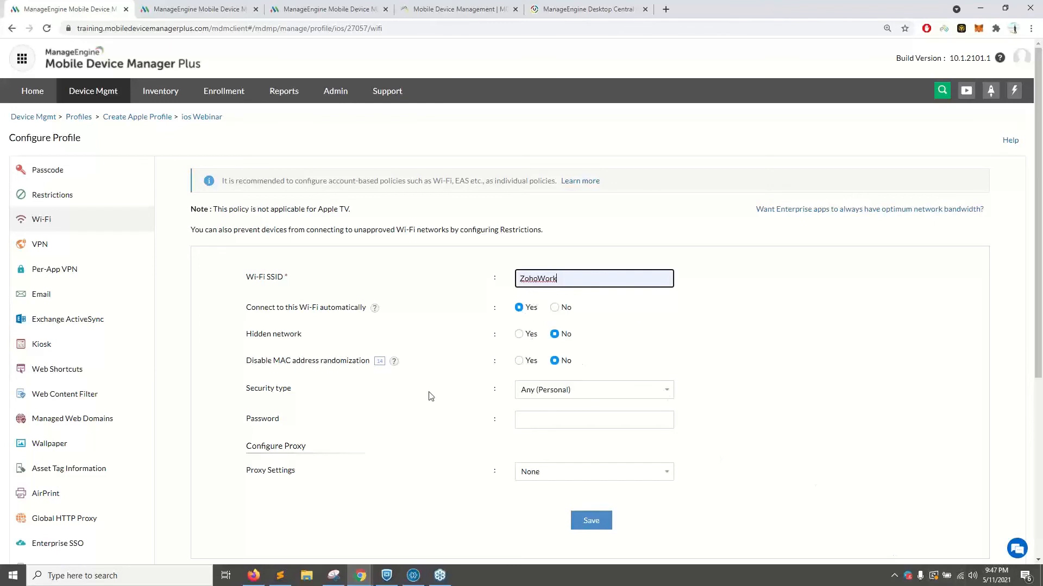
Make the ZohoWork network hidden with WPA/WPA2 security, enter the Wi-Fi password, and save the configuration
left_click_drag(241, 311, 298, 310)
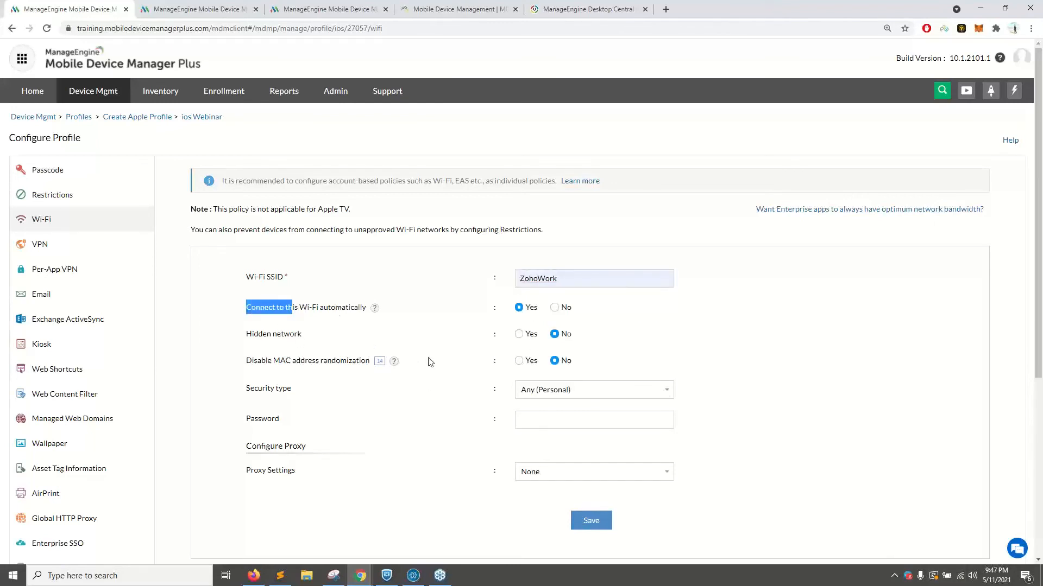
left_click_drag(529, 308, 534, 308)
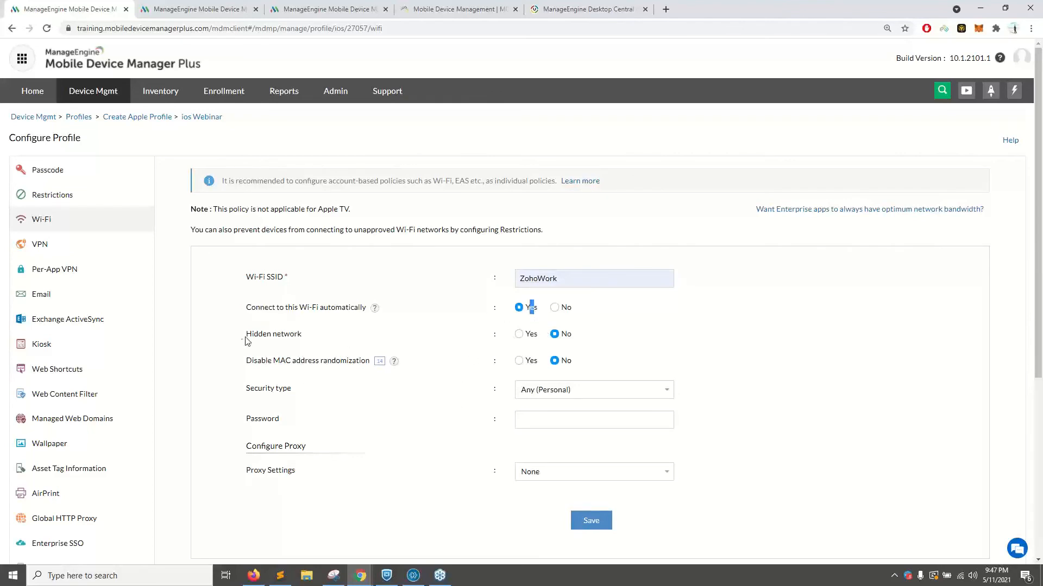
left_click_drag(245, 341, 482, 340)
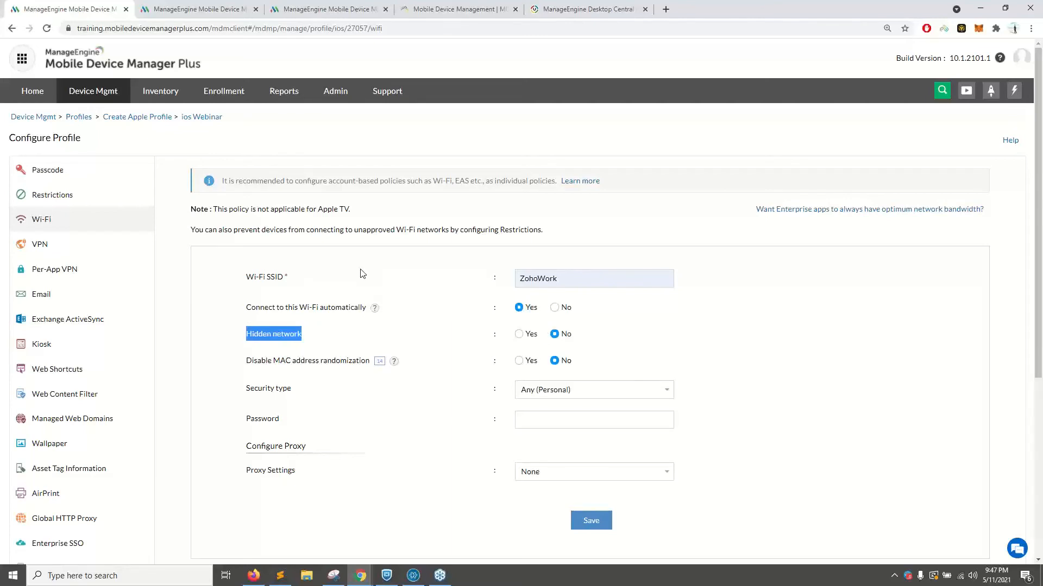
left_click(520, 338)
left_click(541, 391)
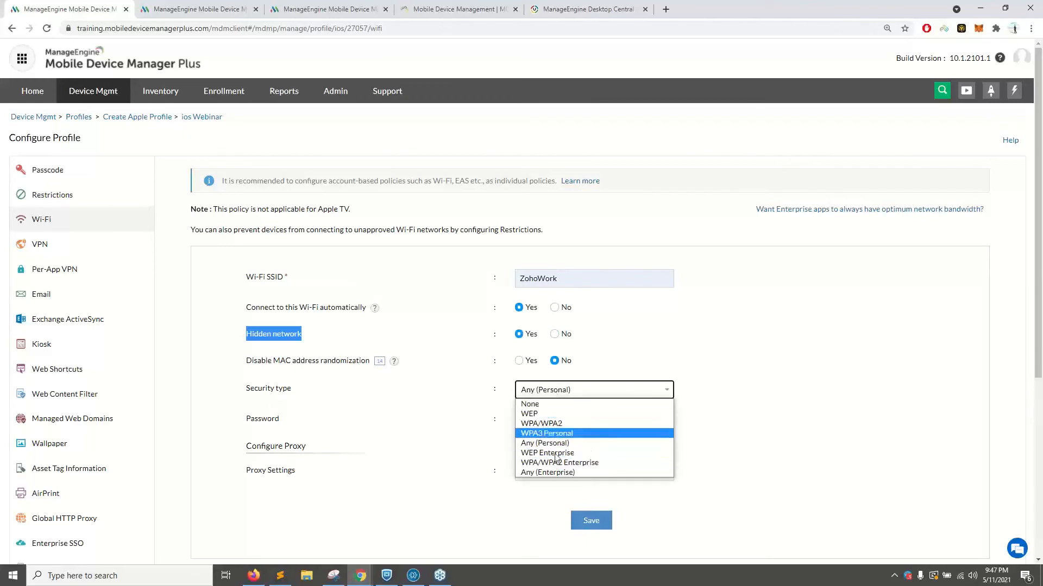
left_click(557, 424)
left_click(549, 417)
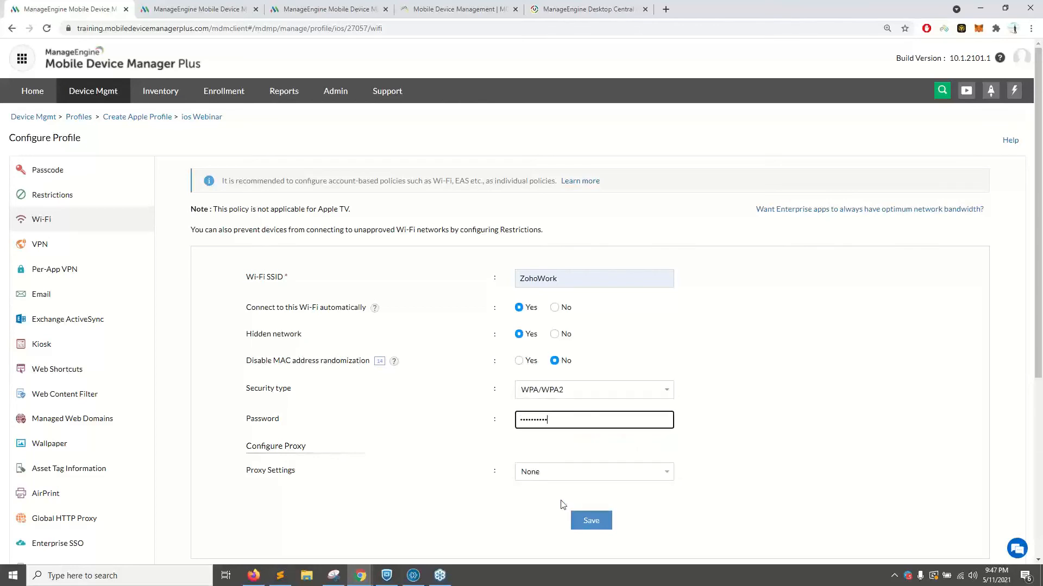
left_click(586, 521)
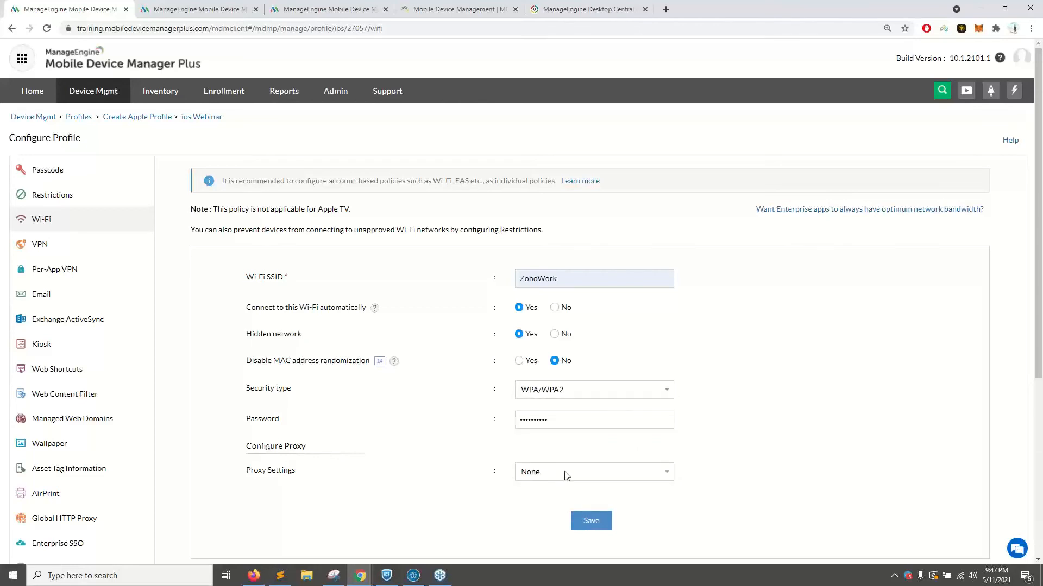
left_click(554, 300)
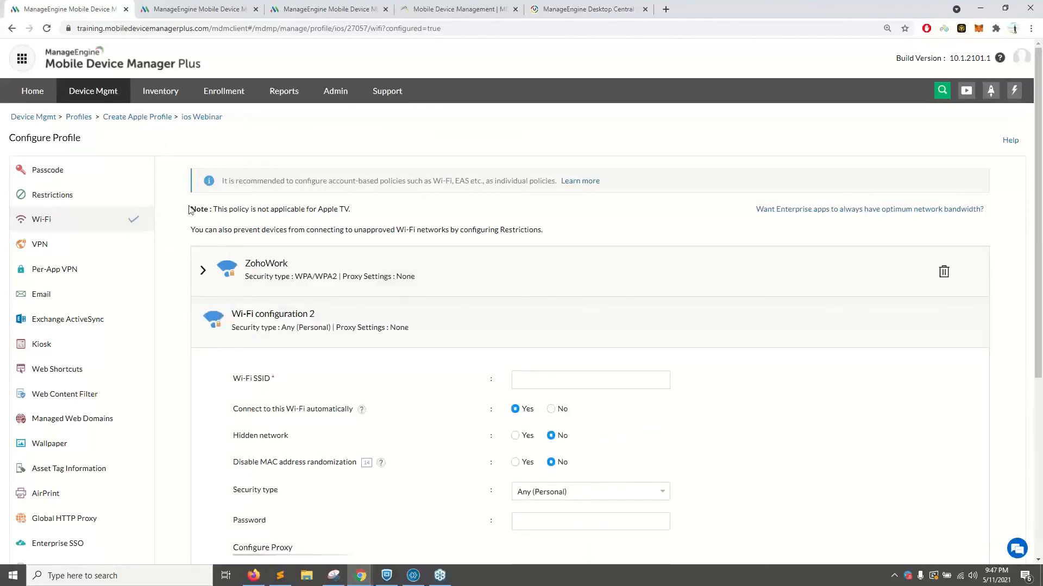
Start a second Wi-Fi configuration with SSID ZohoGuest and security type WPA/WPA2 Enterprise
left_click(538, 382)
left_click(530, 402)
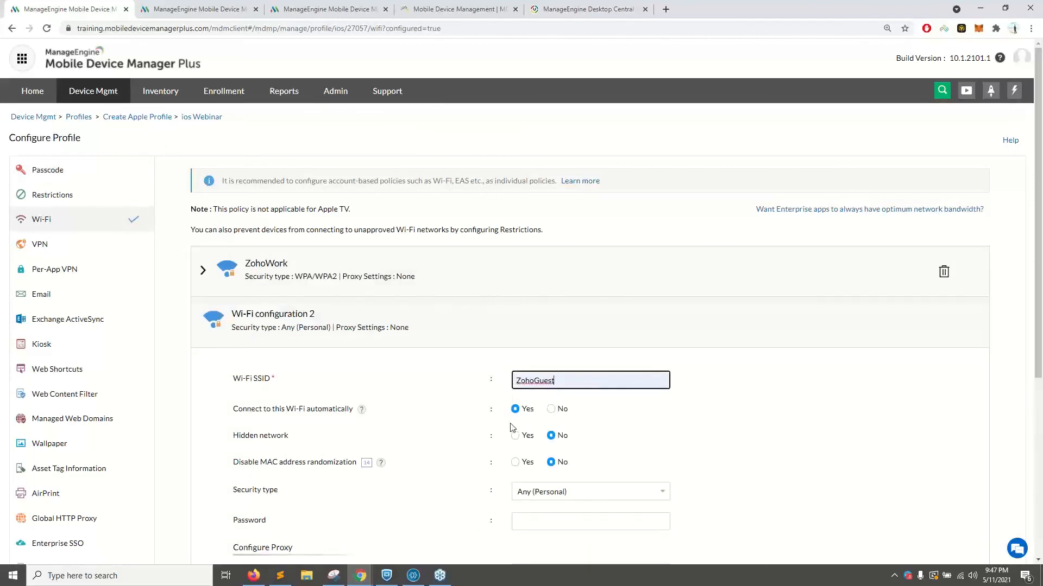
scroll(516, 427, "down", 3)
left_click(545, 340)
left_click(561, 305)
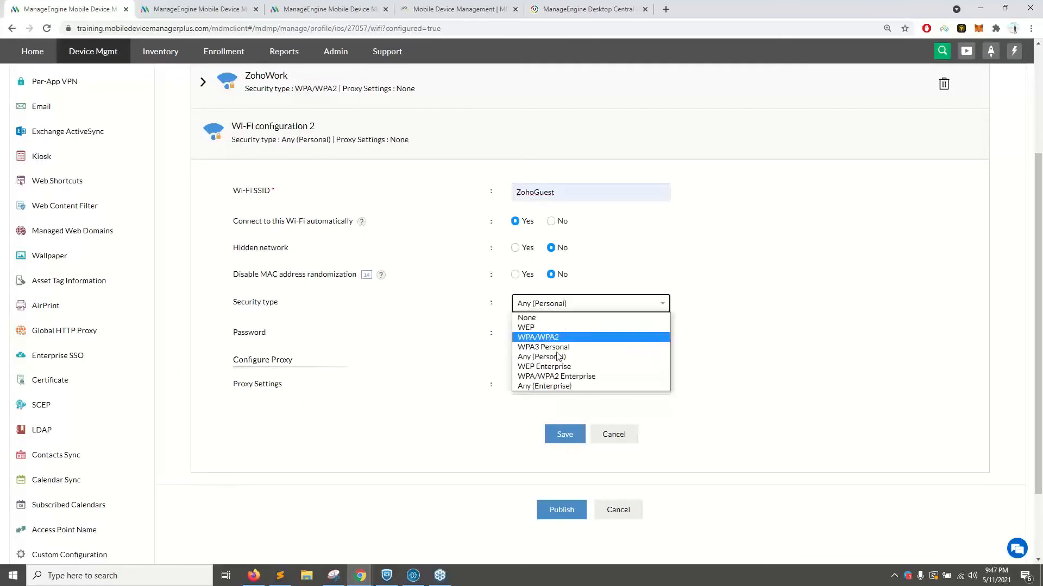
left_click(557, 385)
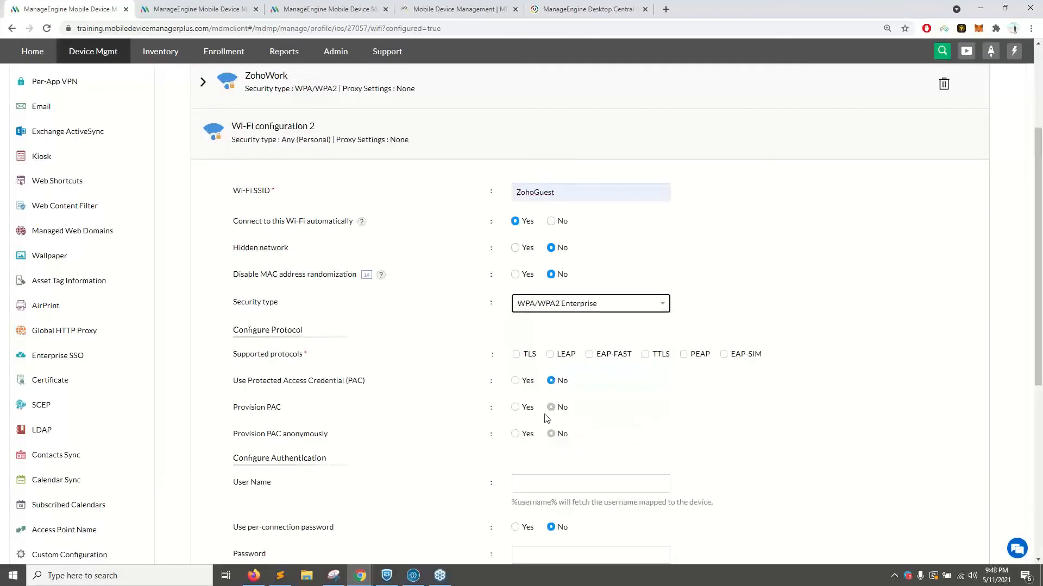
Choose GeoTrust Global CA as the trusted certificate for ZohoGuest and try to save the configuration
scroll(546, 413, "down", 4)
left_click(589, 422)
left_click(570, 466)
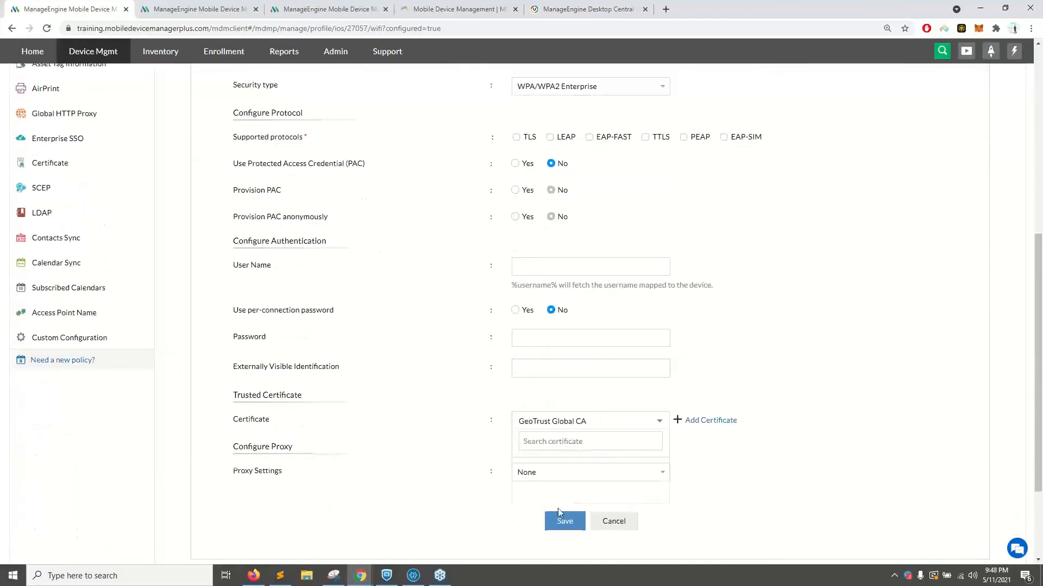
left_click(561, 522)
left_click(617, 433)
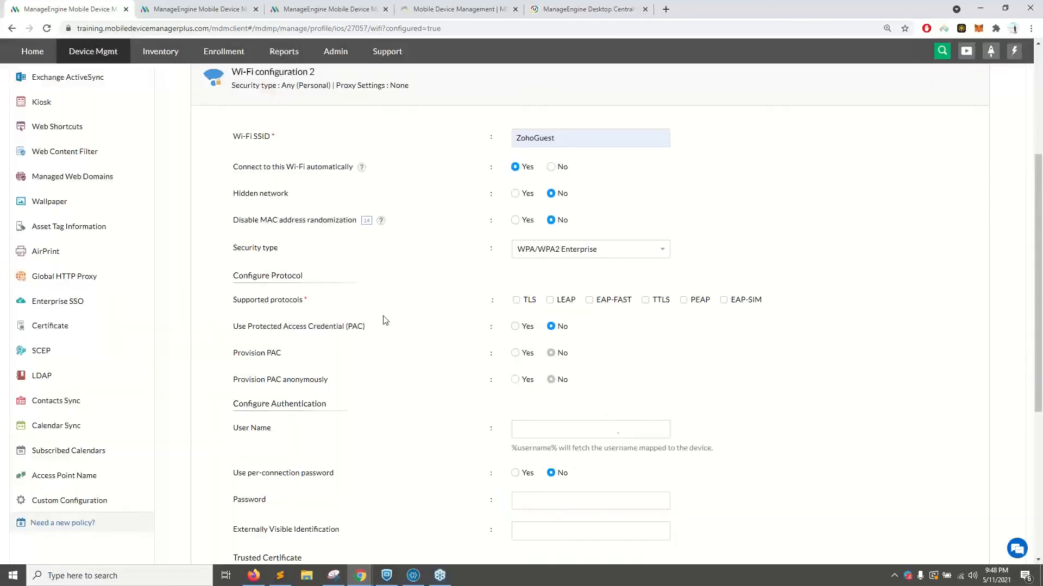
scroll(384, 319, "up", 5)
Open the Exchange ActiveSync policy of the Android Webinar profile and examine its Exchange host type and e-mail client app options
left_click(194, 4)
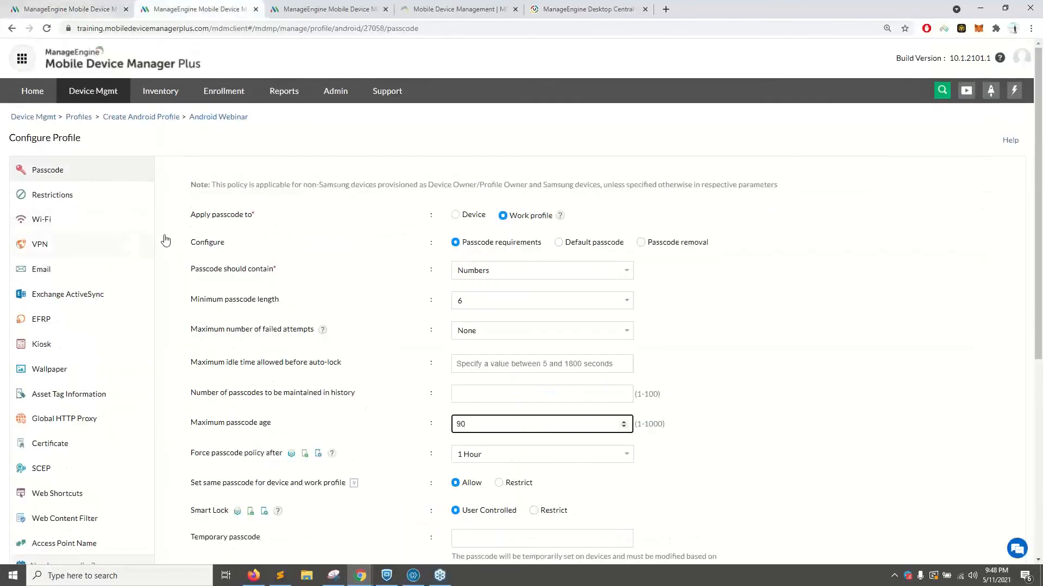
left_click(89, 293)
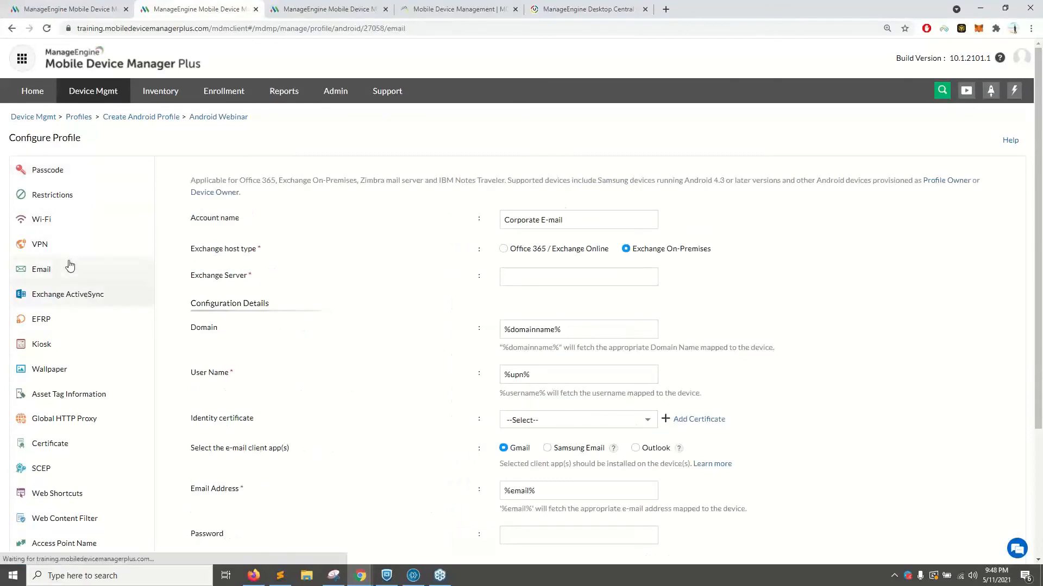
left_click(76, 296)
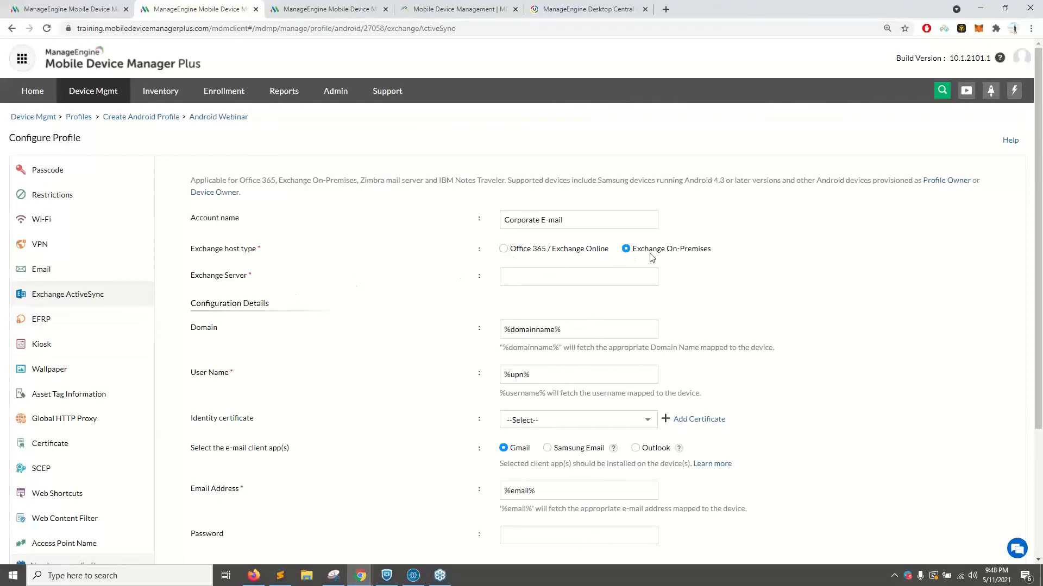
scroll(540, 323, "down", 3)
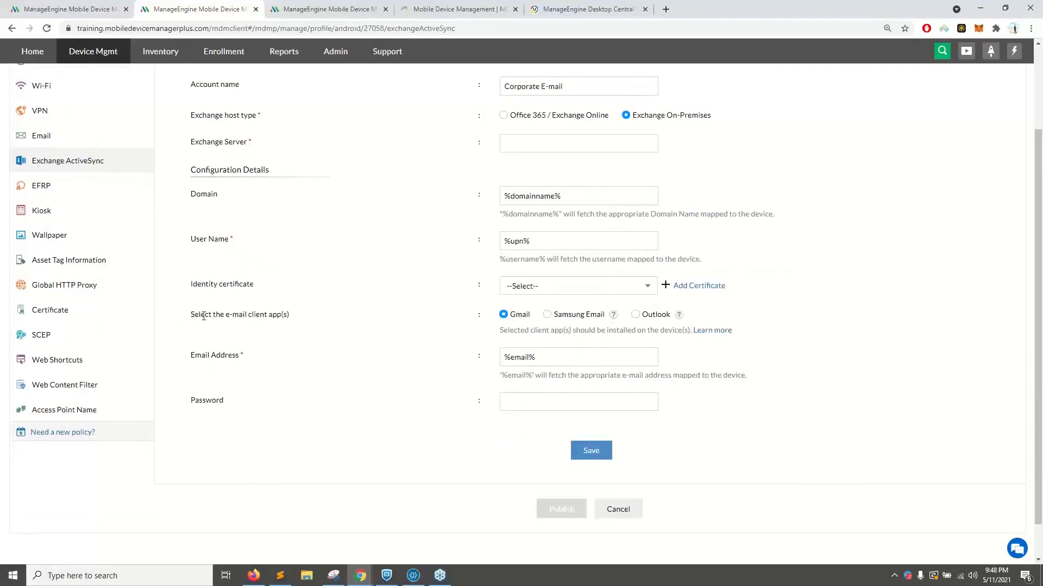
left_click_drag(203, 316, 341, 318)
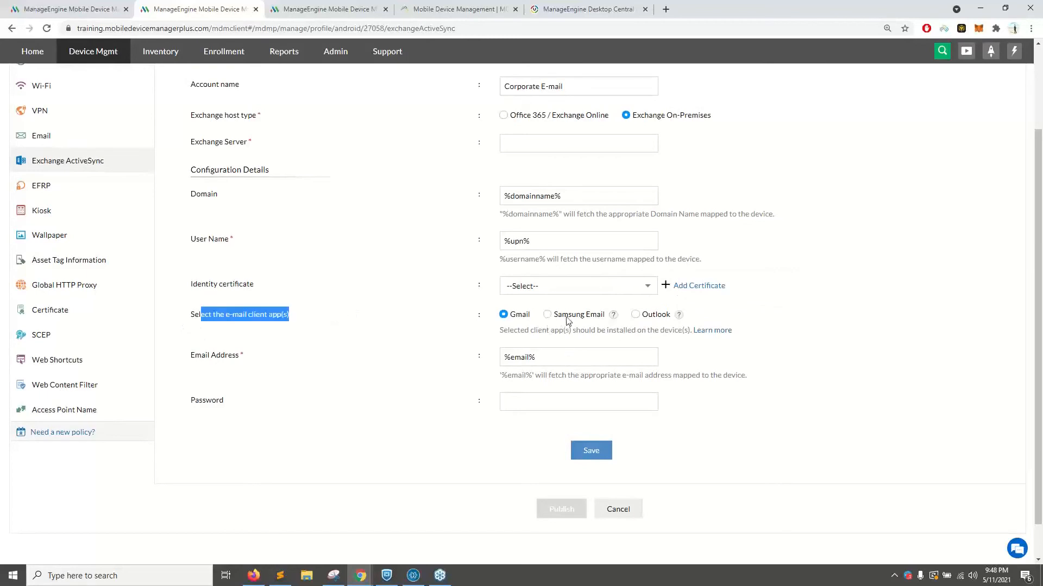
scroll(660, 321, "up", 1)
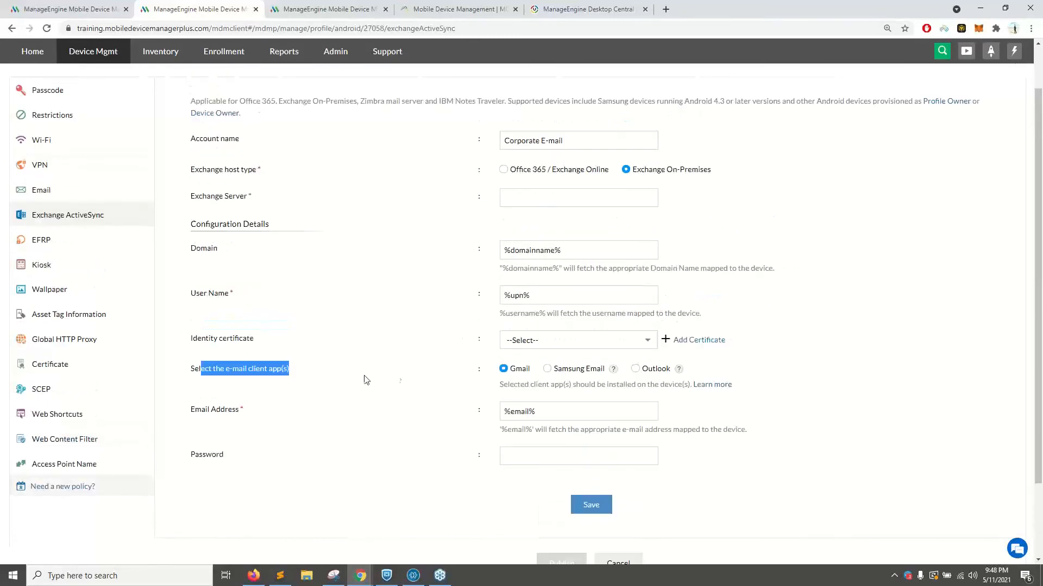
In the ios Webinar VPN policy, choose Open VPN as the connection type and look over its server, authentication and proxy settings
left_click(113, 8)
left_click(61, 246)
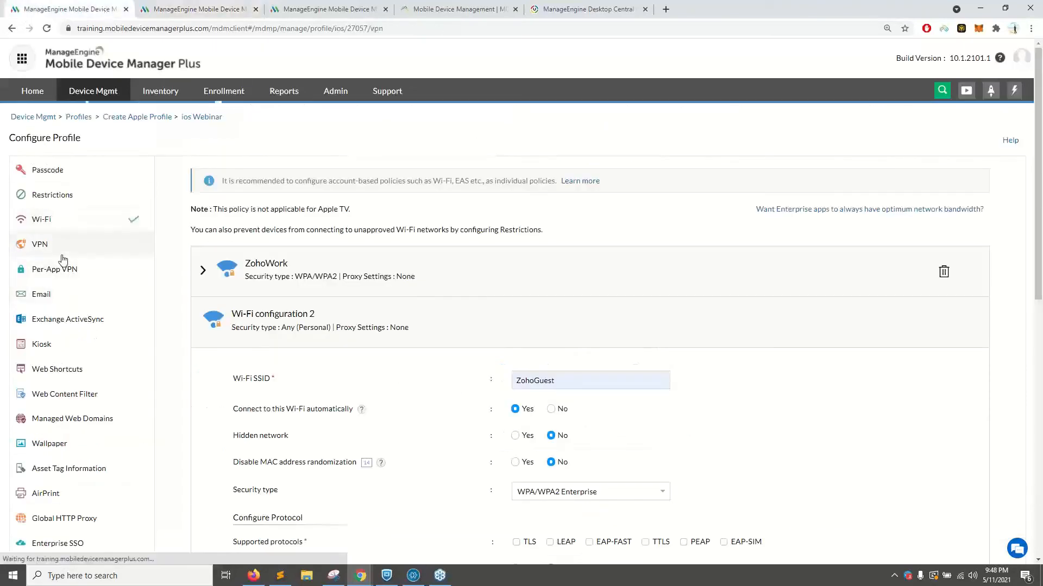
left_click(519, 290)
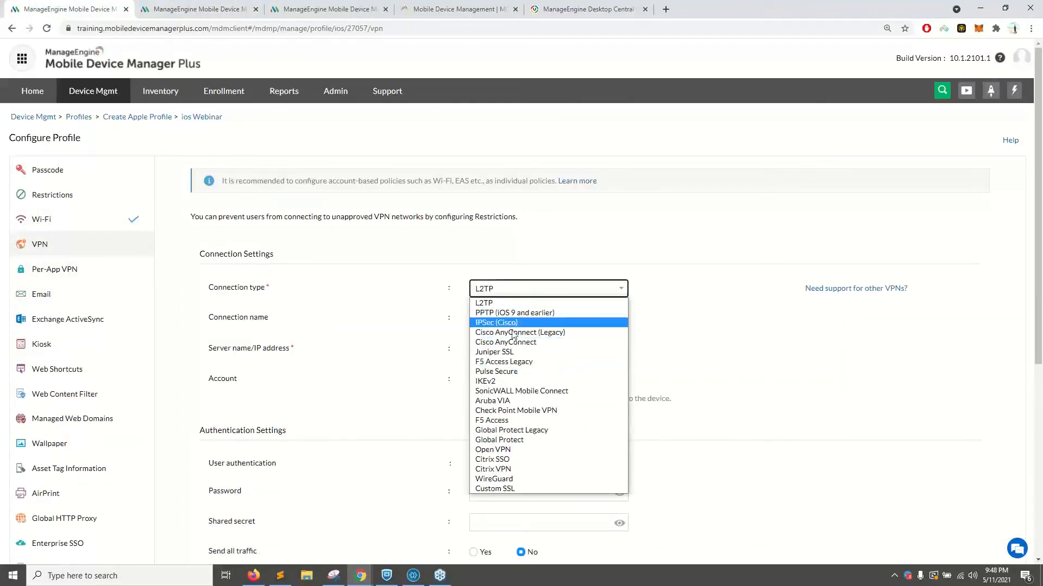
left_click(492, 451)
left_click(495, 374)
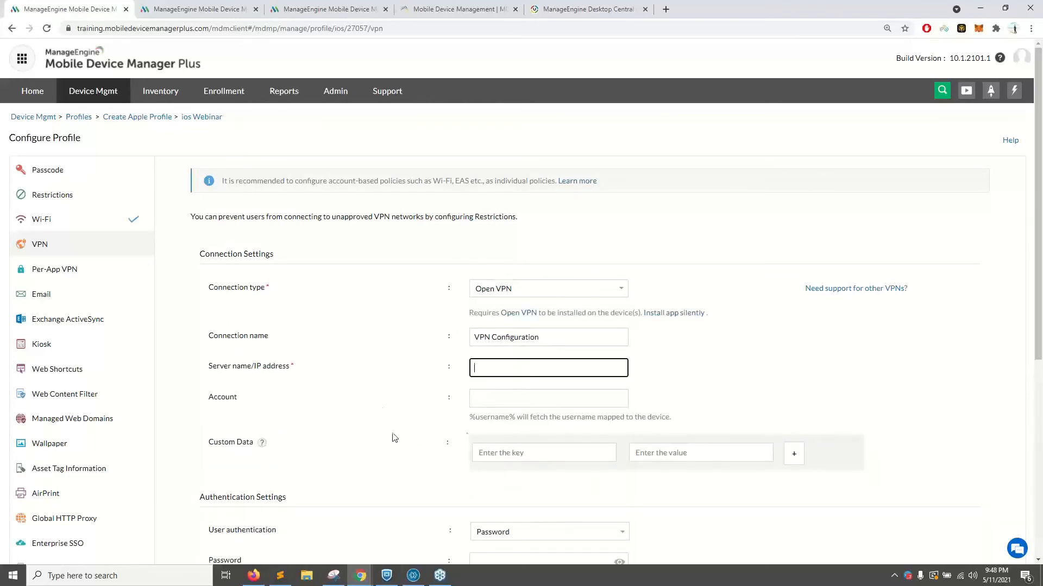
scroll(420, 424, "down", 4)
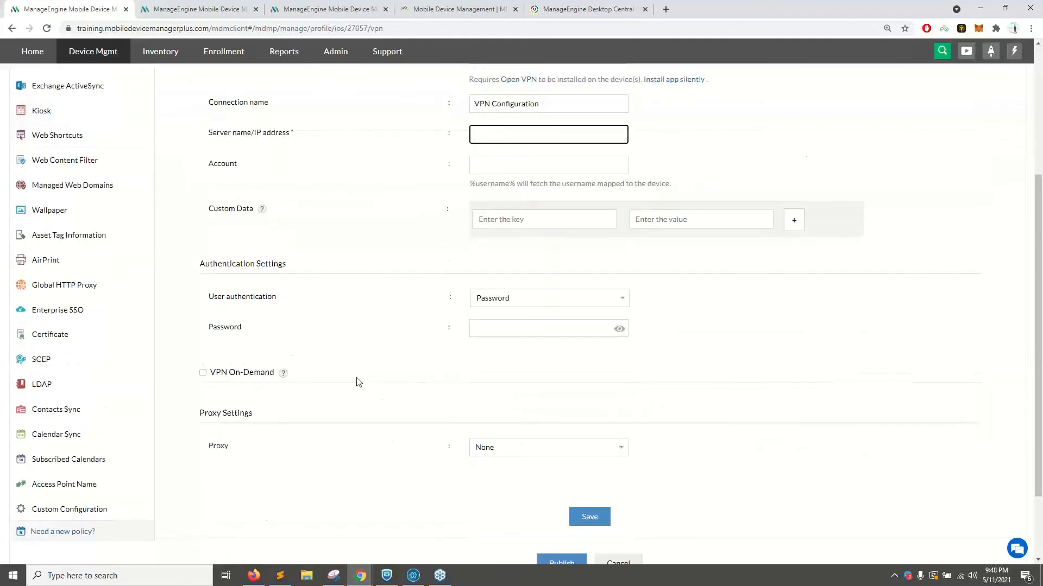
scroll(82, 196, "up", 3)
In the ios Webinar Per-App VPN policy, add Documents (Office Docs), choose Cisco AnyConnect as the connection type, and review the settings
left_click(81, 197)
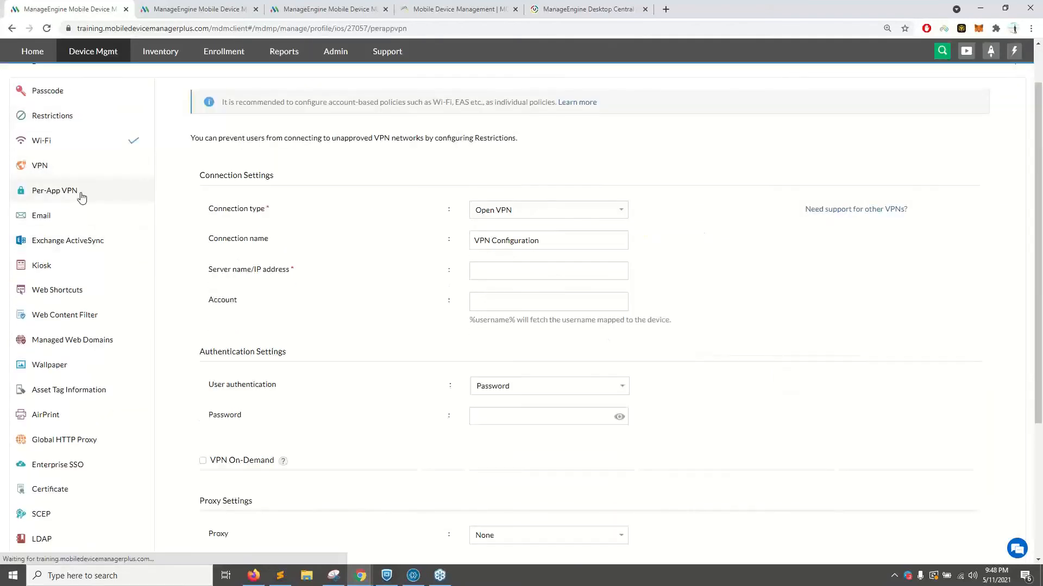
left_click(545, 293)
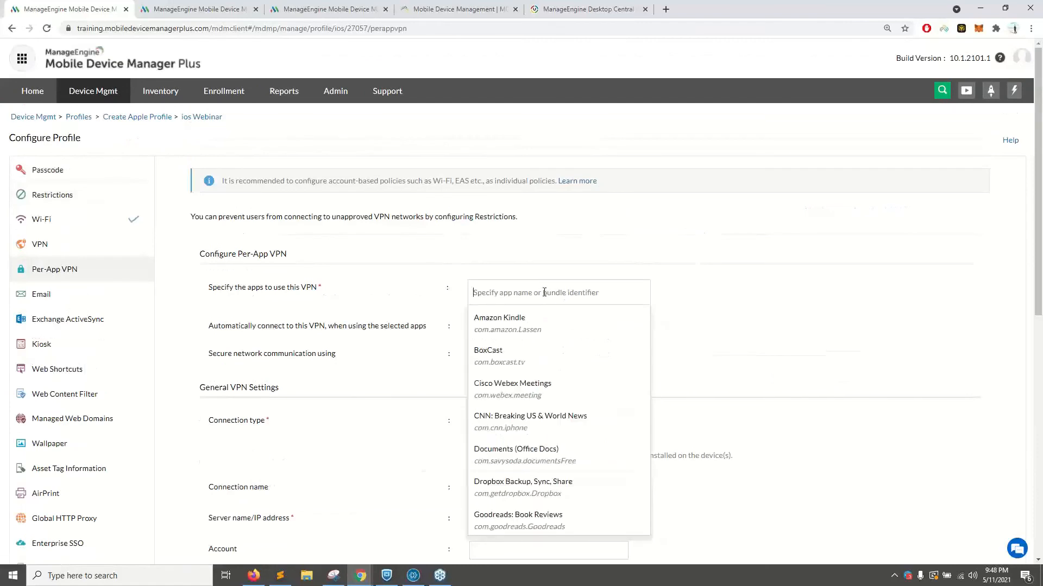
left_click(531, 455)
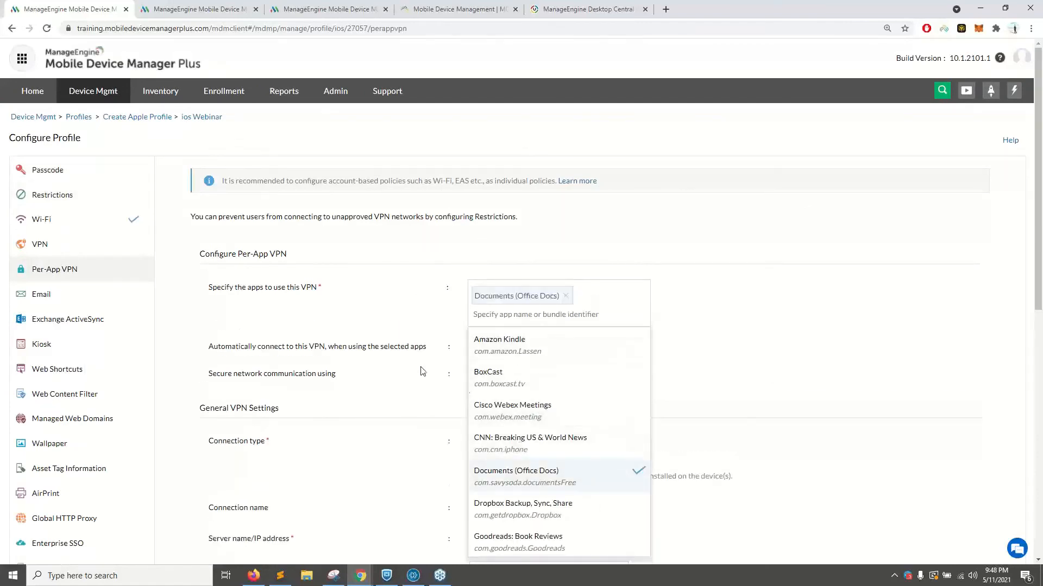
left_click(510, 450)
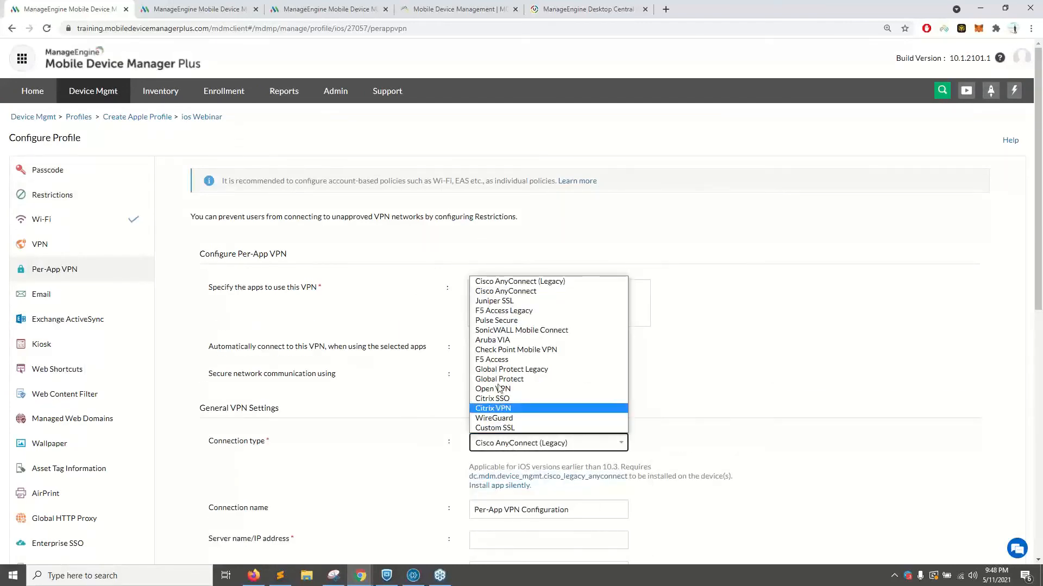
left_click(498, 295)
scroll(550, 480, "down", 3)
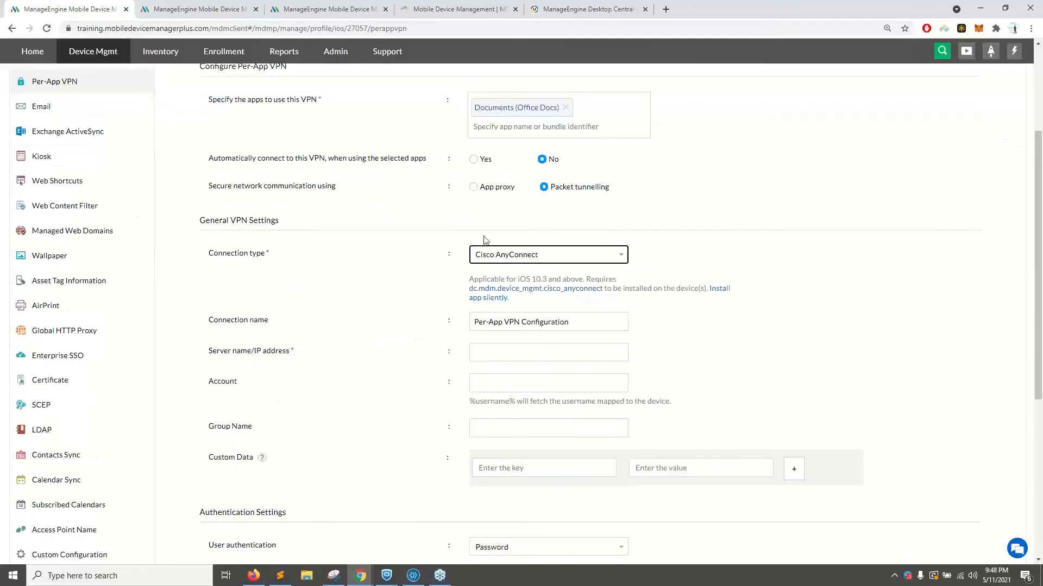
scroll(442, 321, "up", 3)
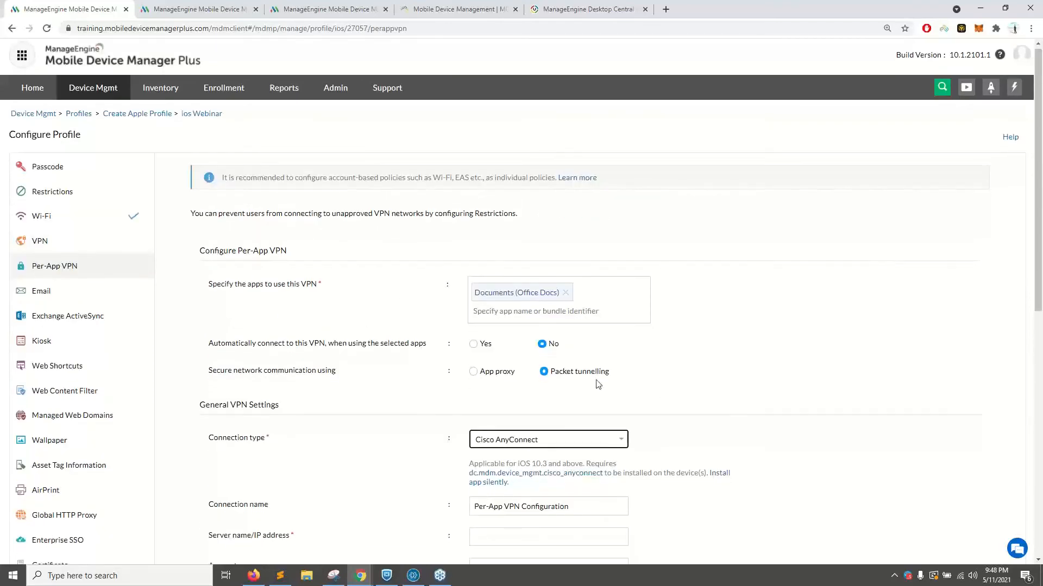
scroll(597, 385, "down", 2)
scroll(268, 299, "up", 2)
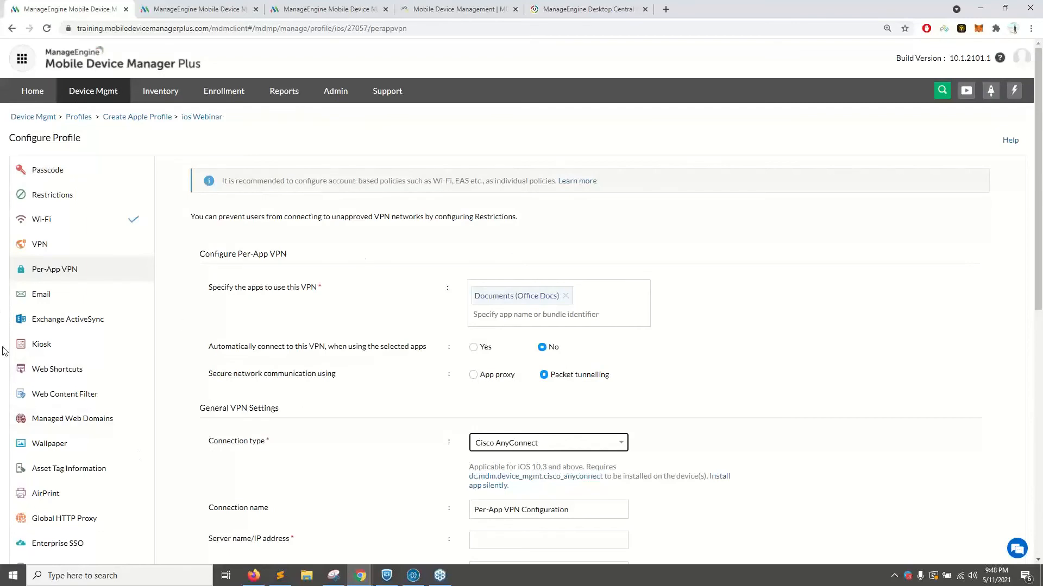
left_click(288, 397)
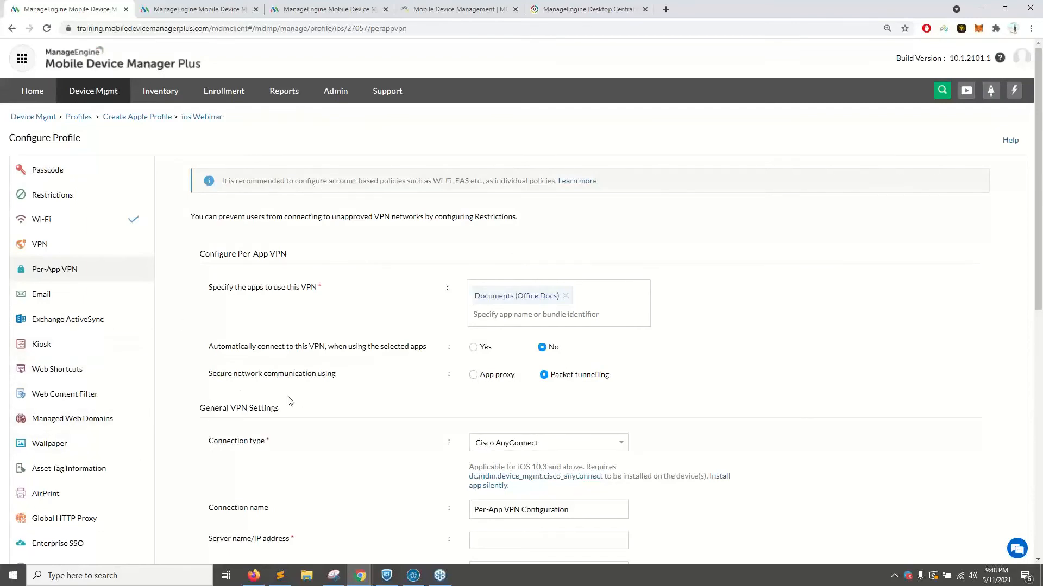
key("alt+Tab")
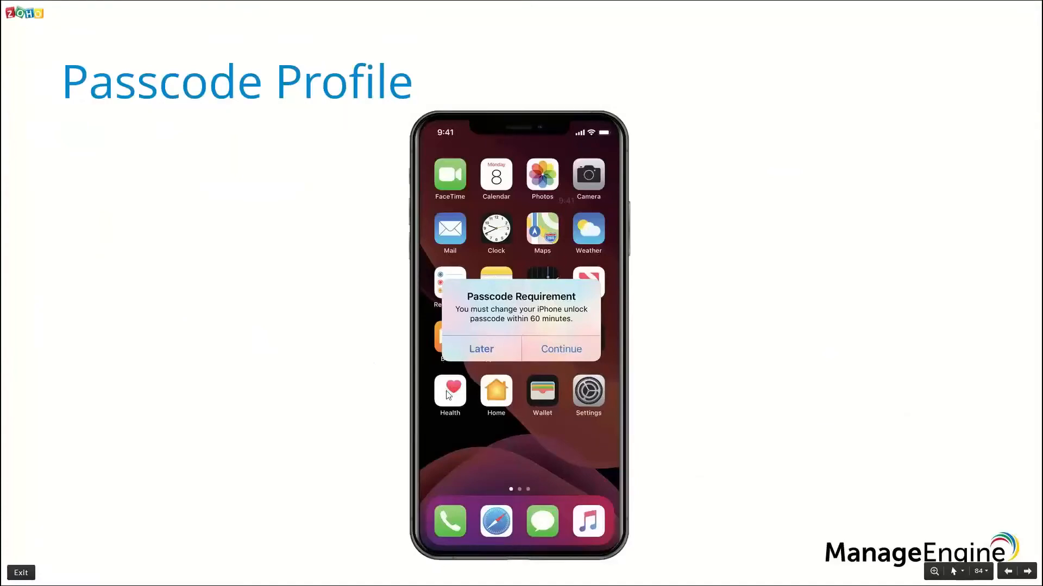
key("alt+Tab")
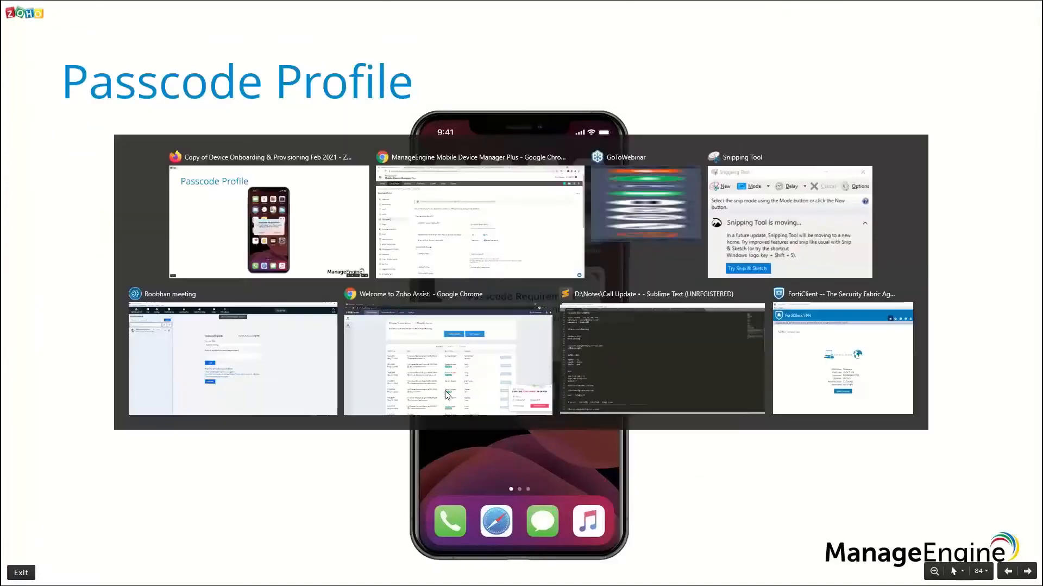
Publish the ios Webinar profile
scroll(543, 380, "down", 10)
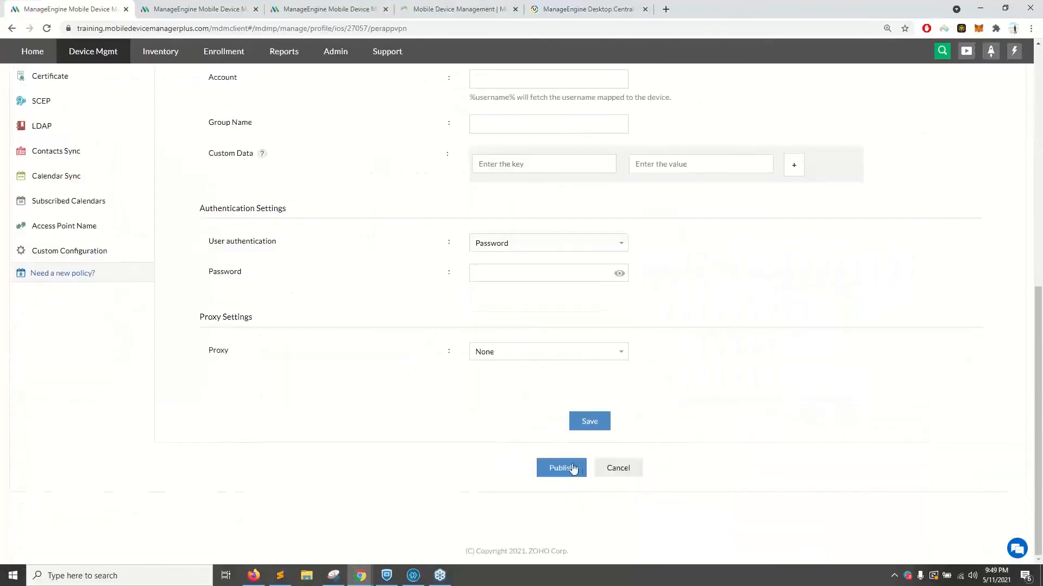
left_click(569, 468)
scroll(507, 407, "up", 1)
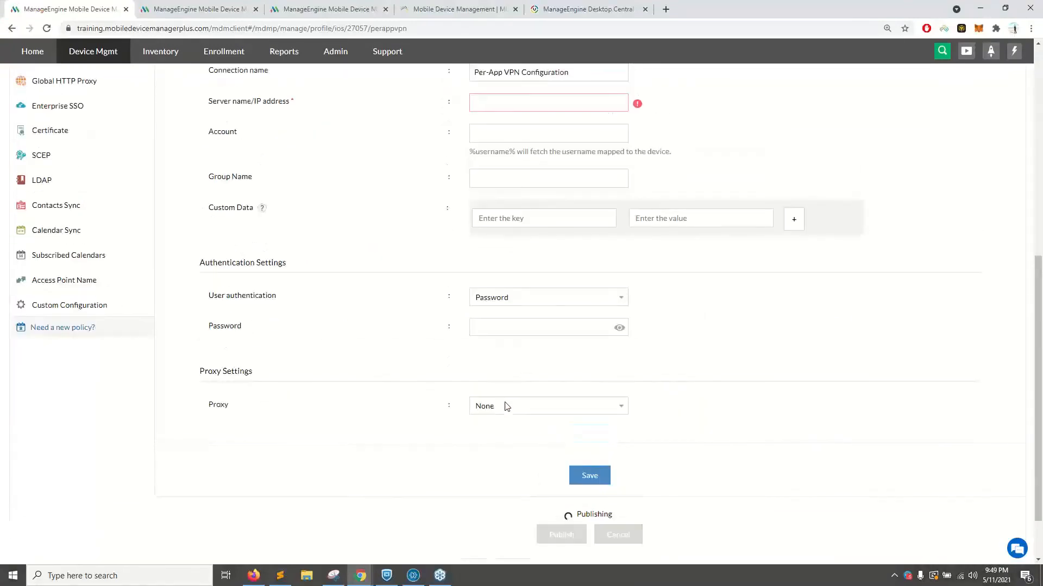
scroll(462, 304, "up", 4)
scroll(450, 327, "up", 4)
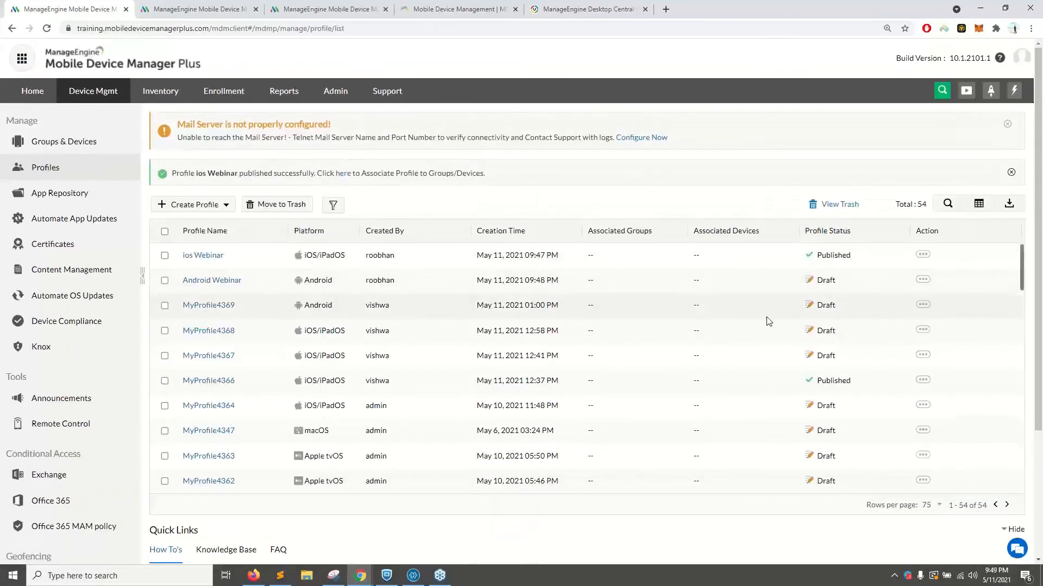
Open the managed devices list and filter it to the Apple platform
left_click_drag(225, 255, 182, 255)
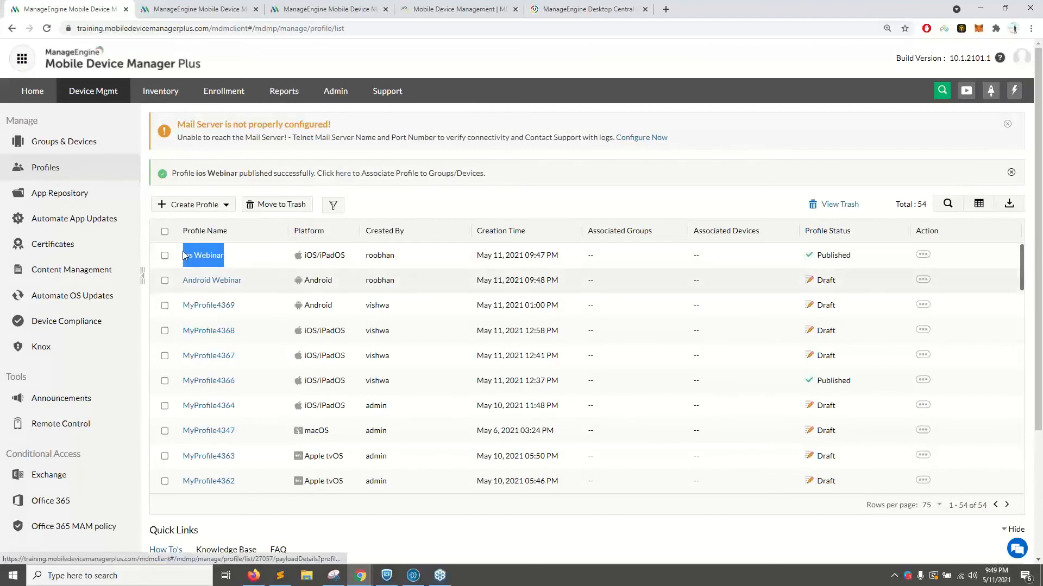
left_click(94, 144)
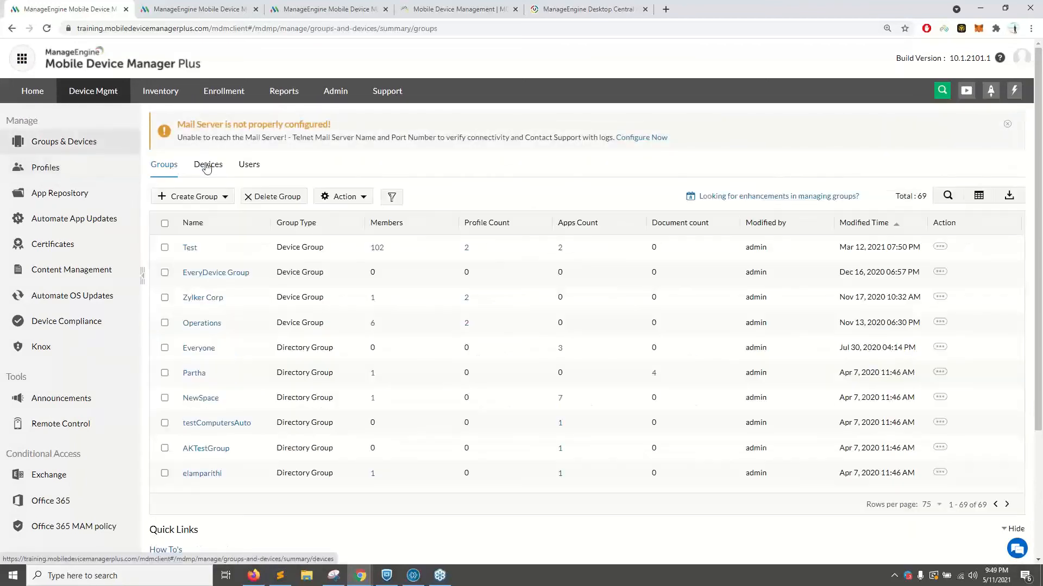
left_click(207, 168)
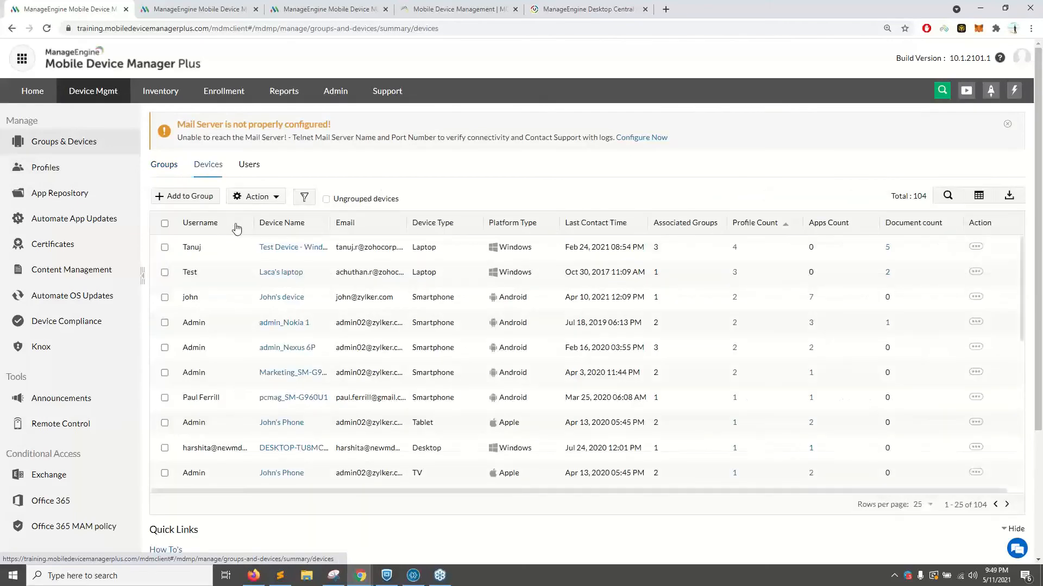
left_click(304, 197)
mouse_move(337, 237)
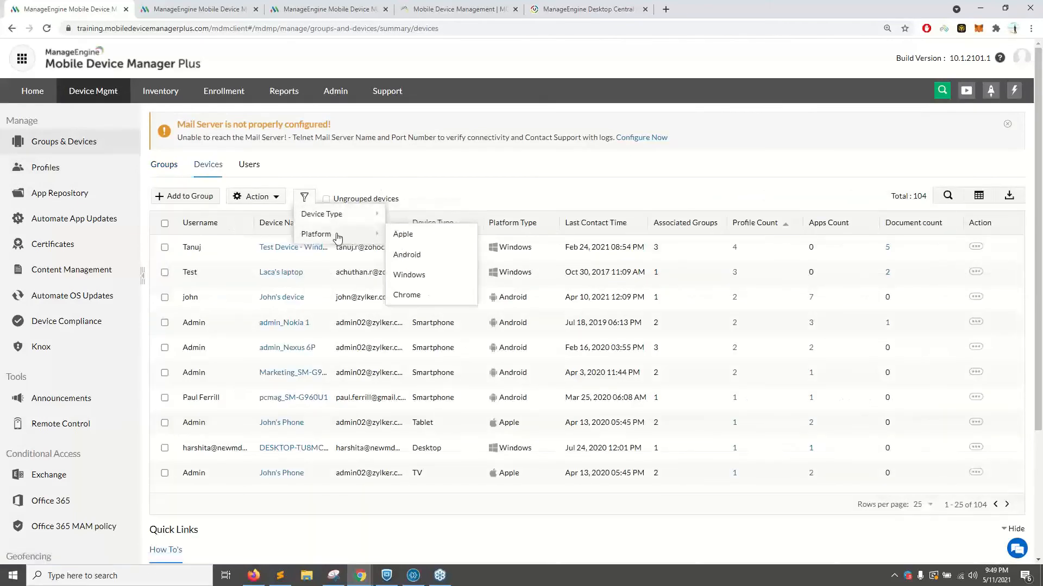
left_click(402, 234)
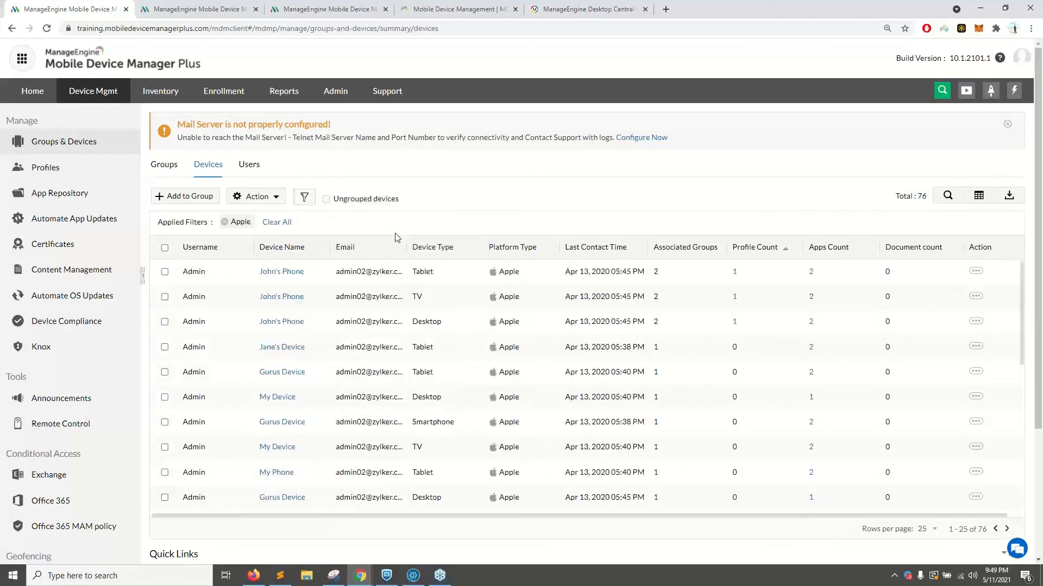
Associate the ios Webinar profile with the first Apple tablet in the filtered device list
left_click(165, 271)
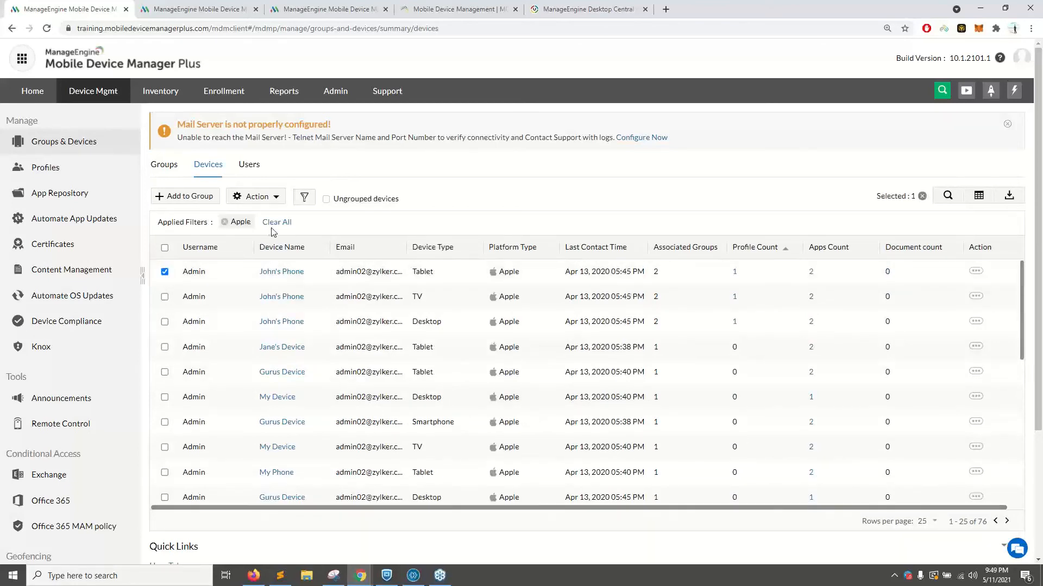
left_click(256, 197)
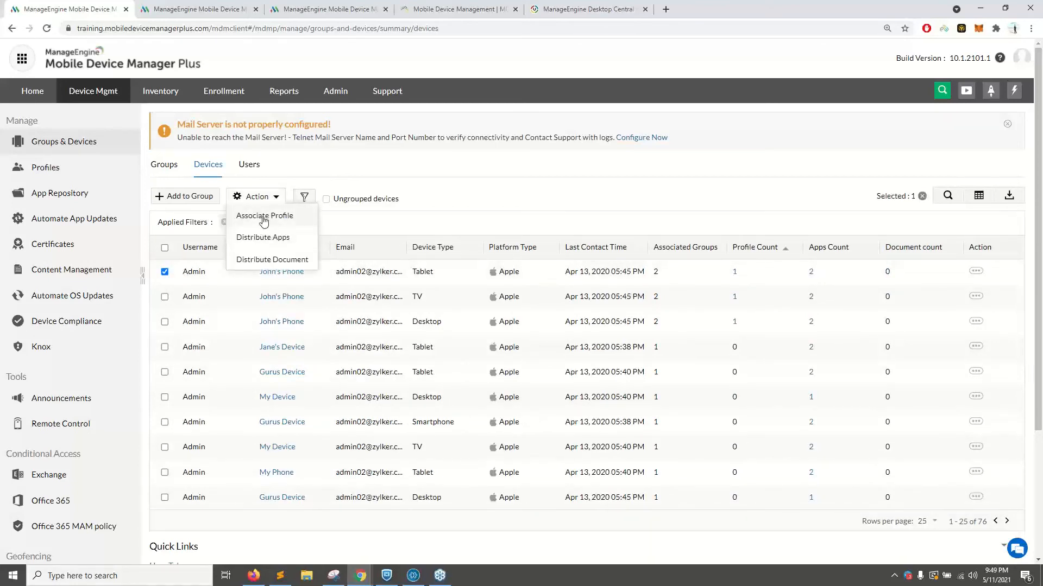
left_click(264, 219)
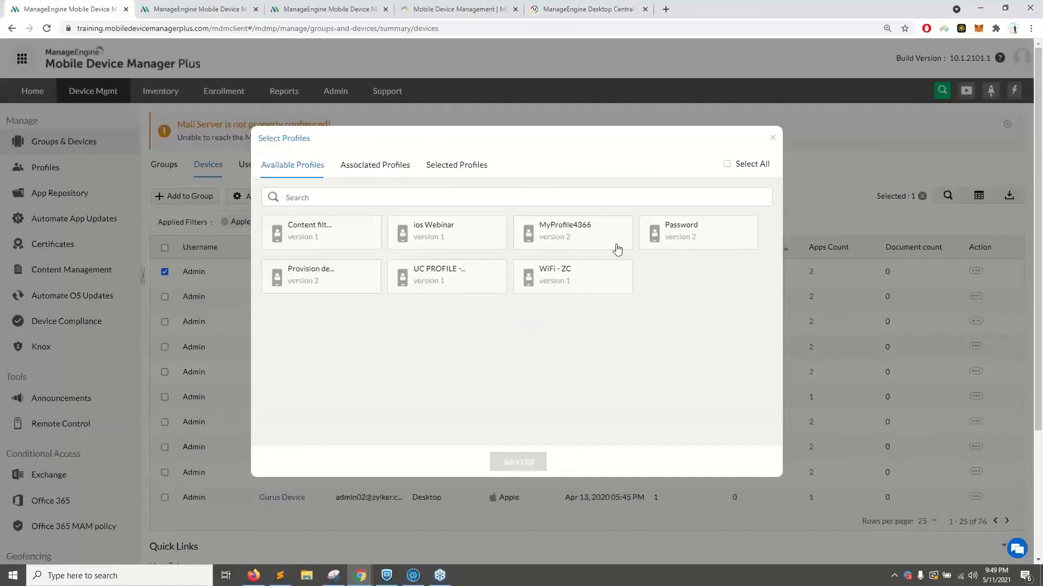
left_click(479, 246)
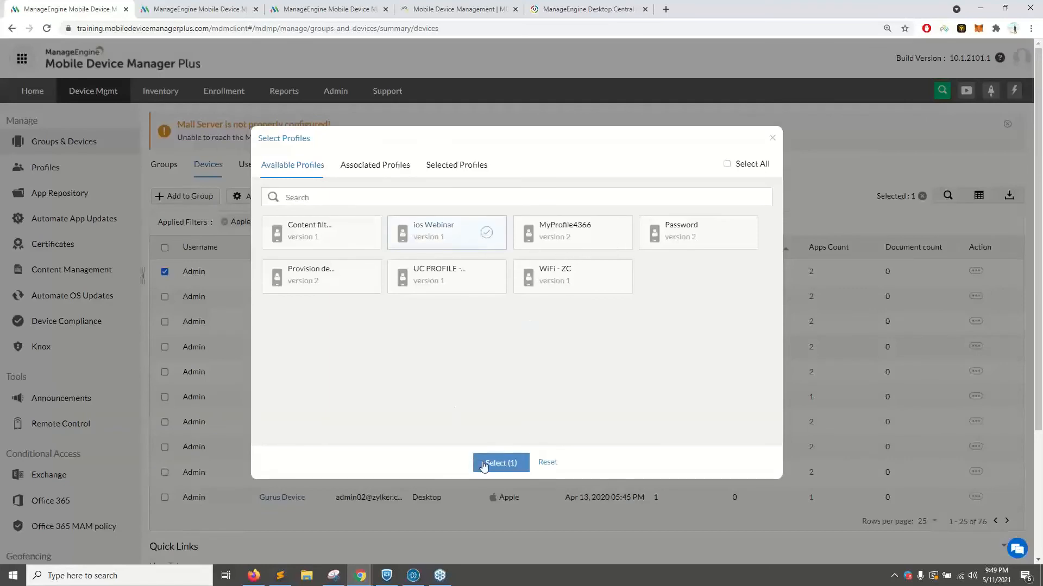
left_click(483, 464)
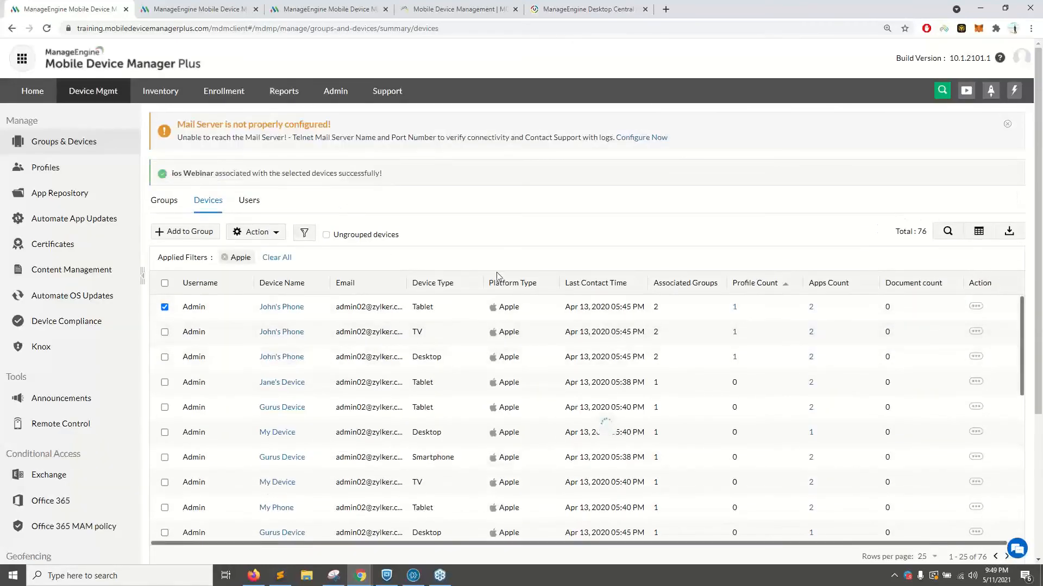
left_click_drag(246, 308, 316, 309)
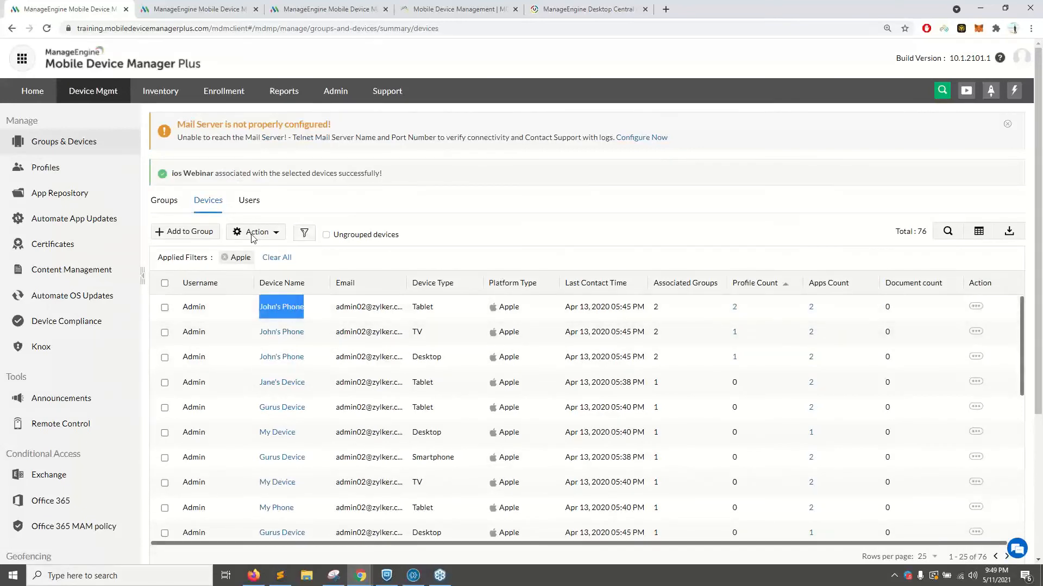
Pick the ios Webinar profile for the EveryDevice Group, Zylker Corp, Operations and Everyone groups, filtering by iOS/iPadOS, and close the selection without applying it
left_click(175, 206)
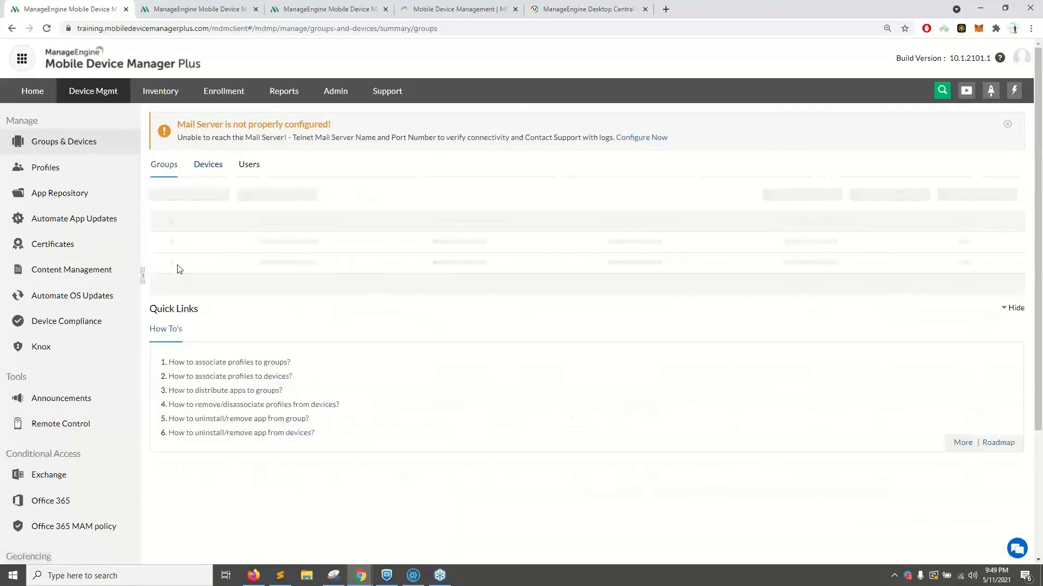
left_click(165, 272)
left_click(165, 297)
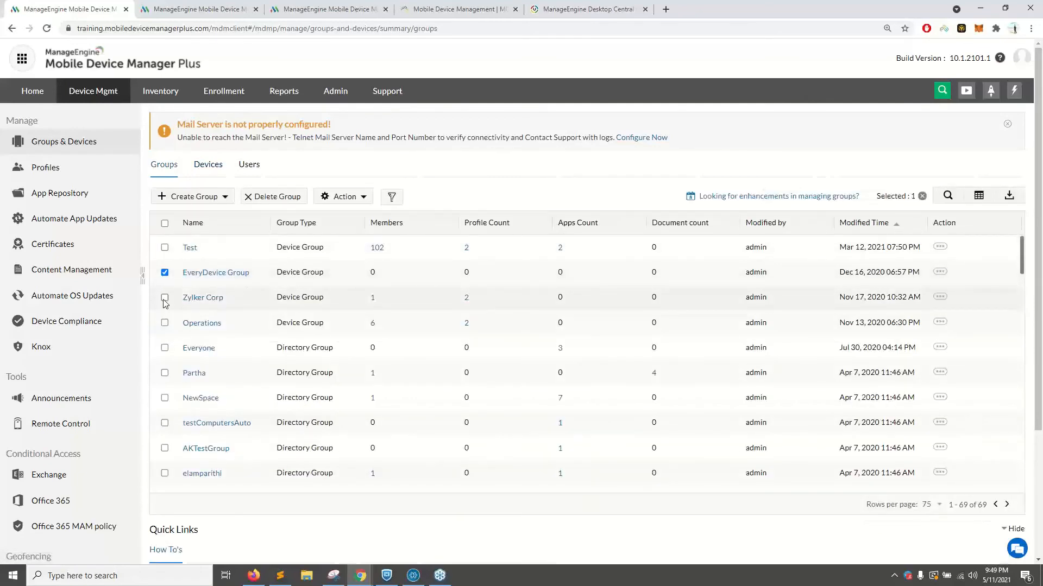
left_click(164, 322)
left_click(164, 347)
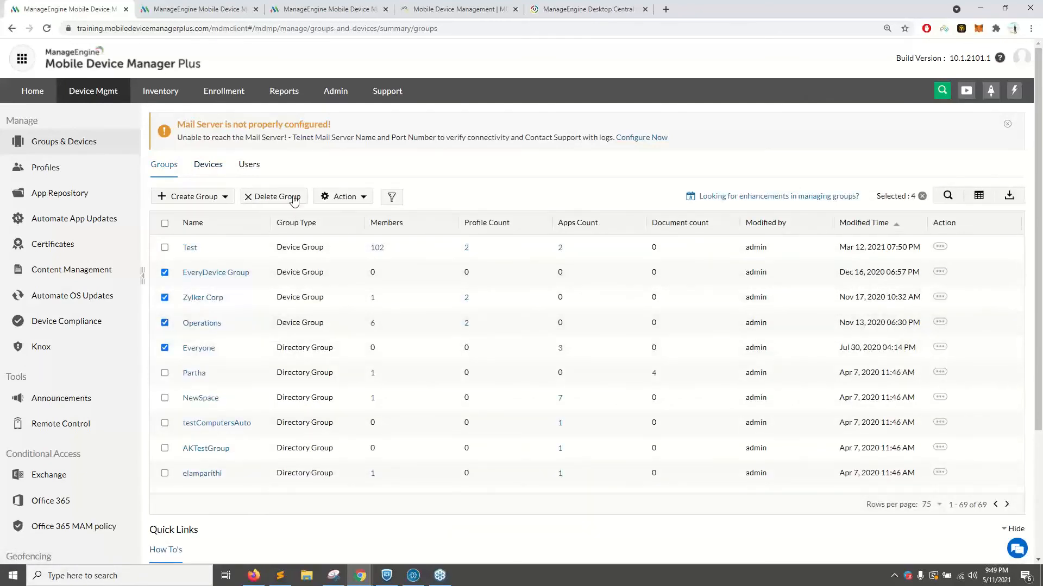
left_click(342, 197)
left_click(344, 218)
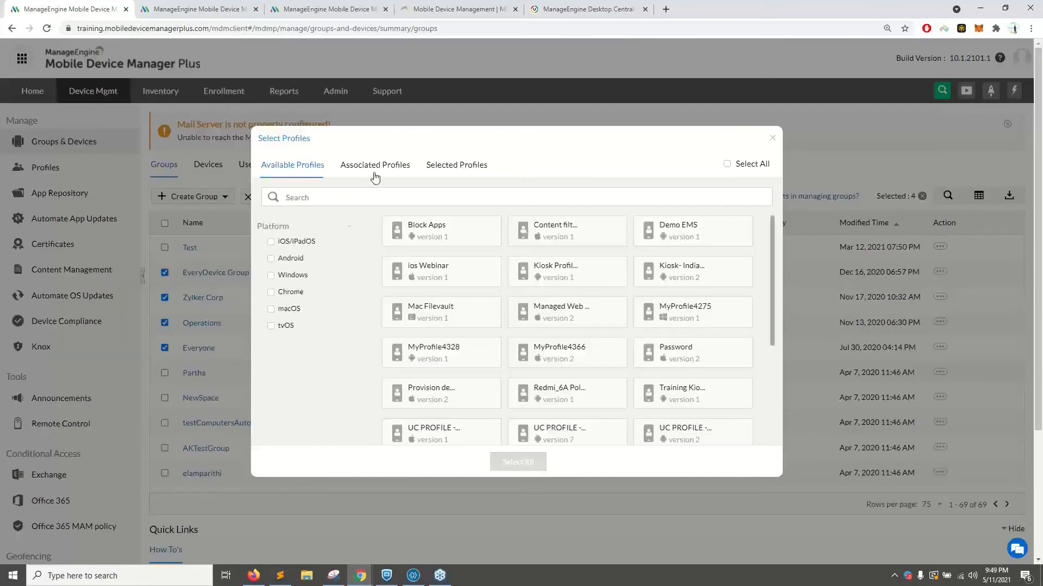
left_click(271, 242)
left_click(540, 238)
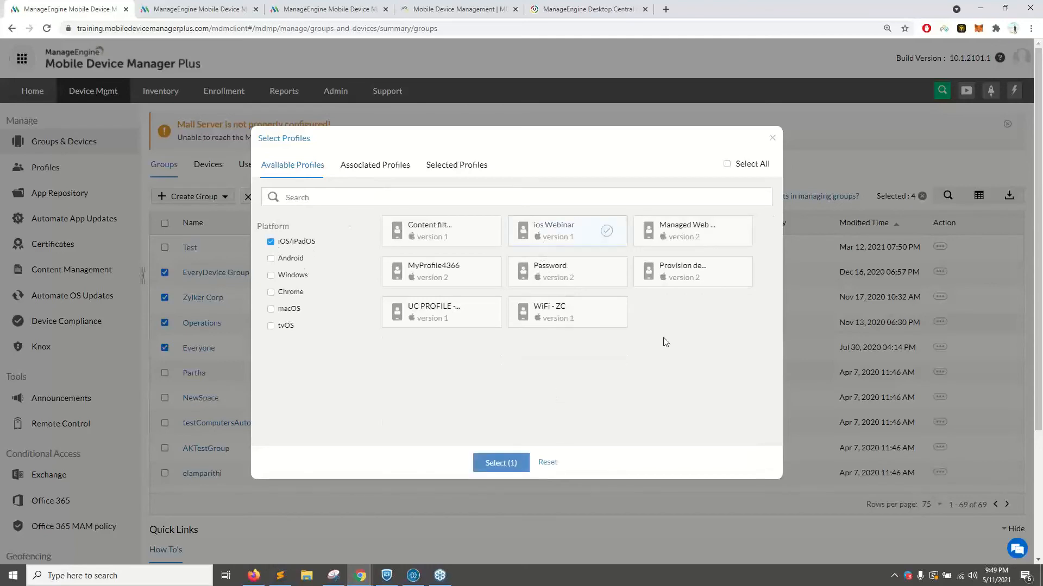
left_click(774, 138)
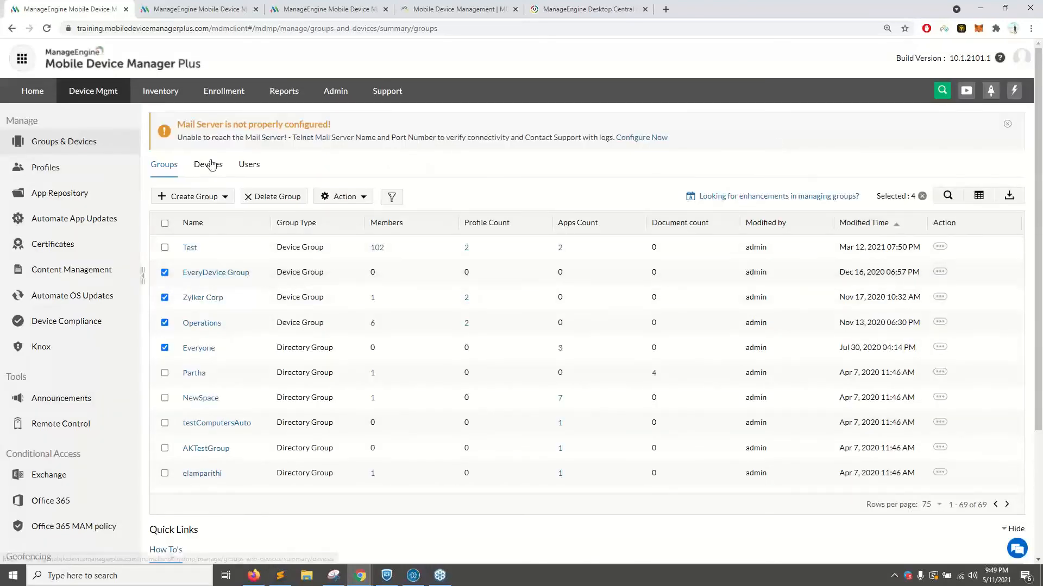
Return to the profiles list and switch to the presentation to view the Passcode Profile slide
left_click(53, 175)
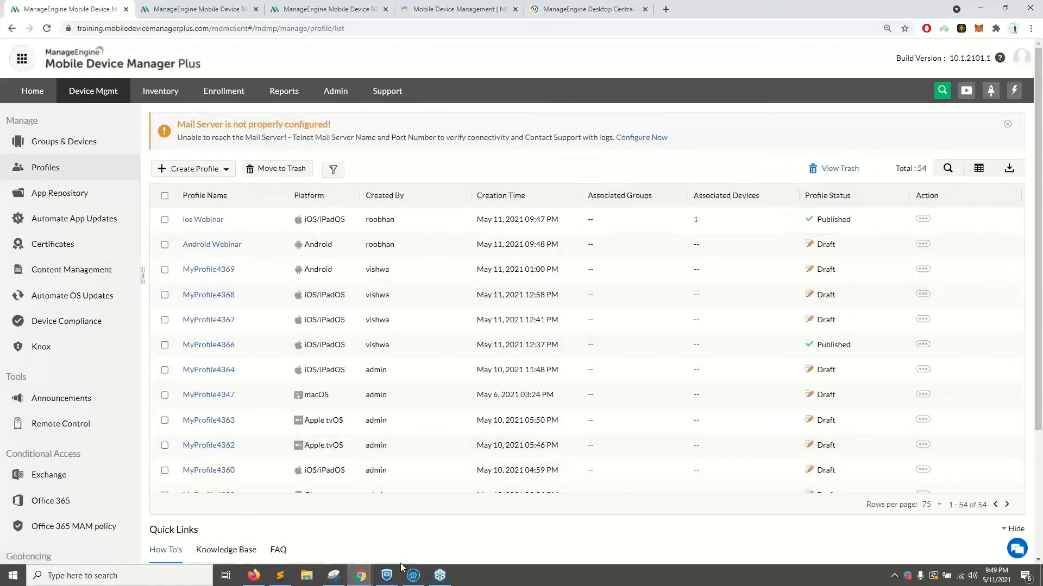
key("alt+Tab")
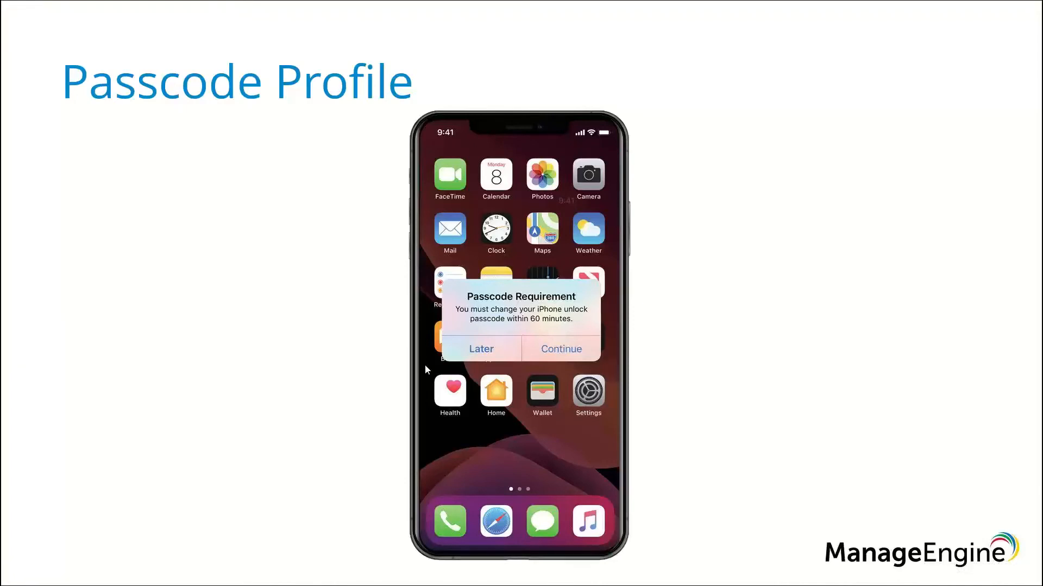
key("Right")
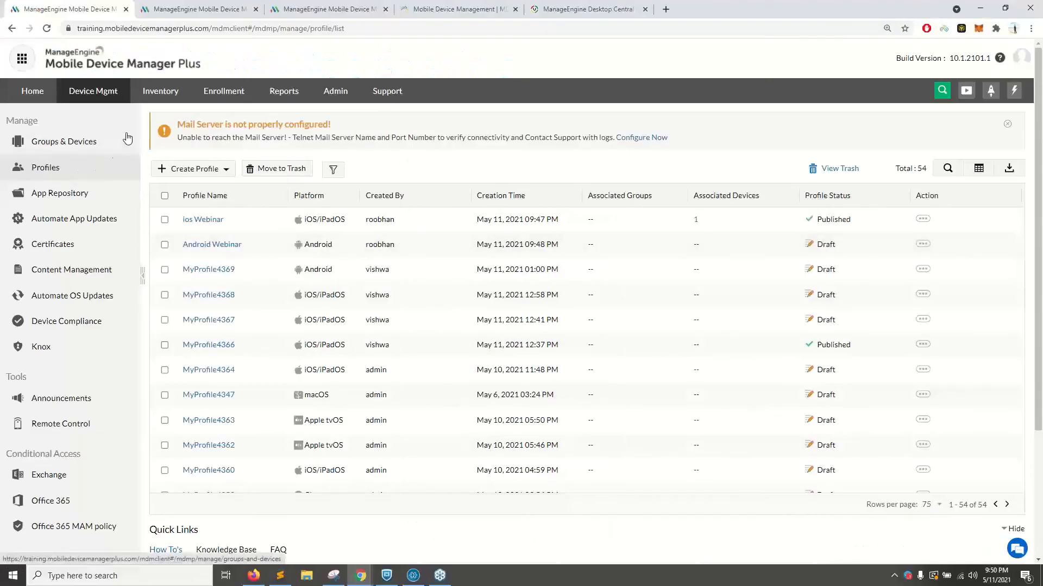
Return to the profiles list in the browser and open the published ios Webinar profile for modification
left_click(171, 3)
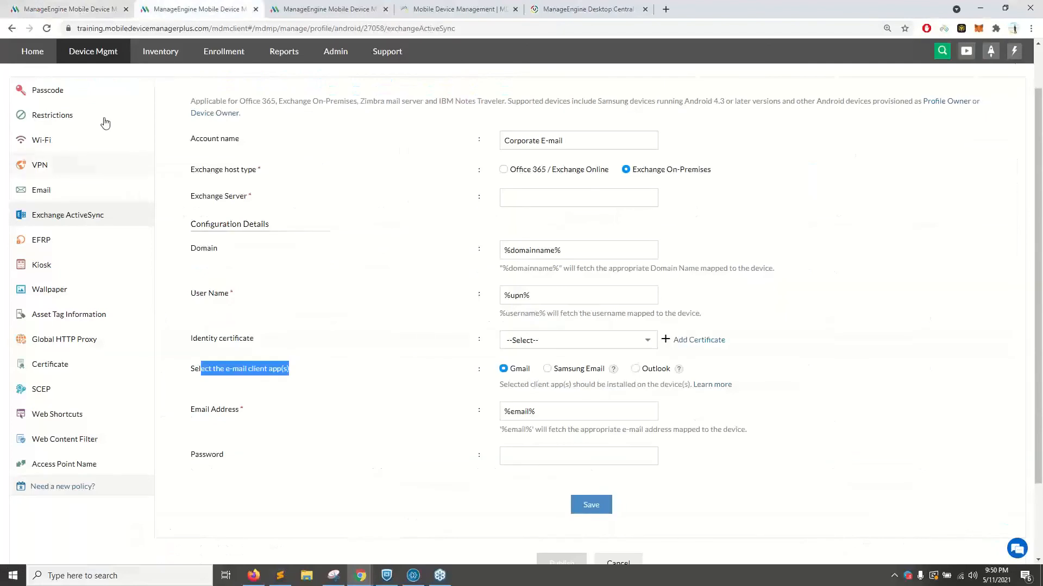
left_click(87, 9)
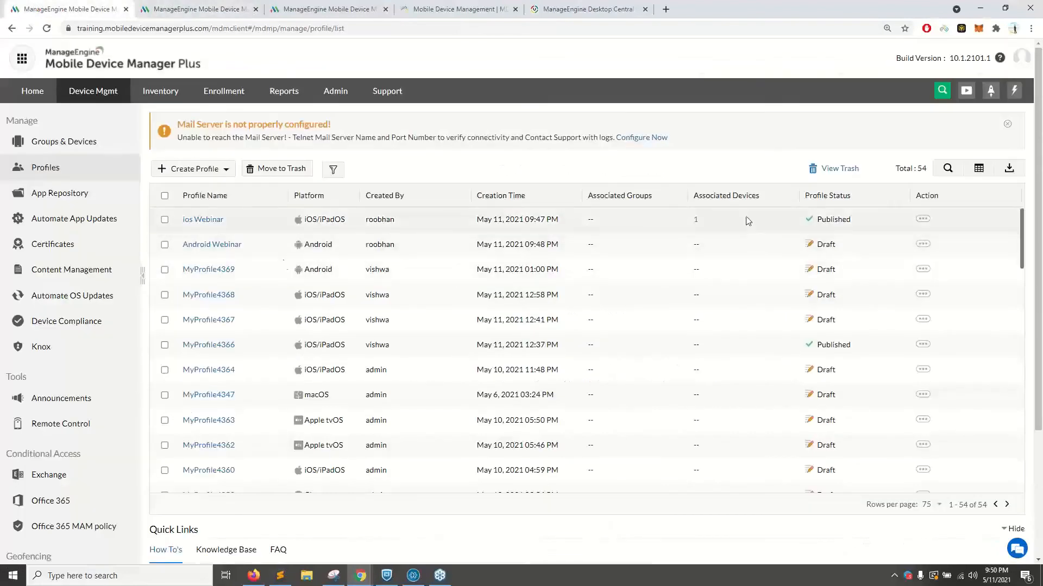
left_click(923, 218)
left_click(890, 224)
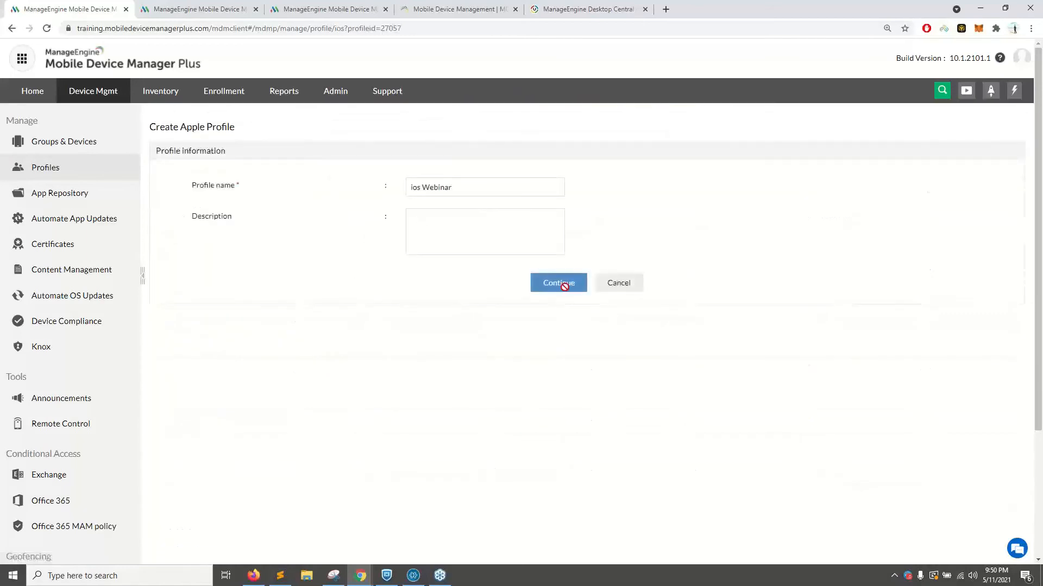
left_click(562, 283)
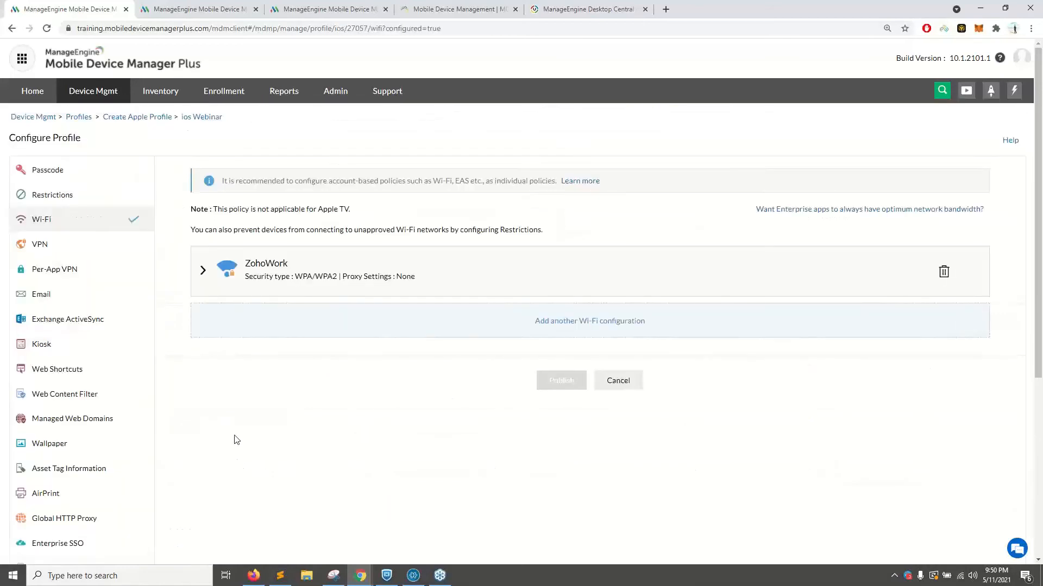
Open the ios Webinar Restrictions policy and examine the Security option for sharing data from managed apps to unmanaged apps
left_click(66, 196)
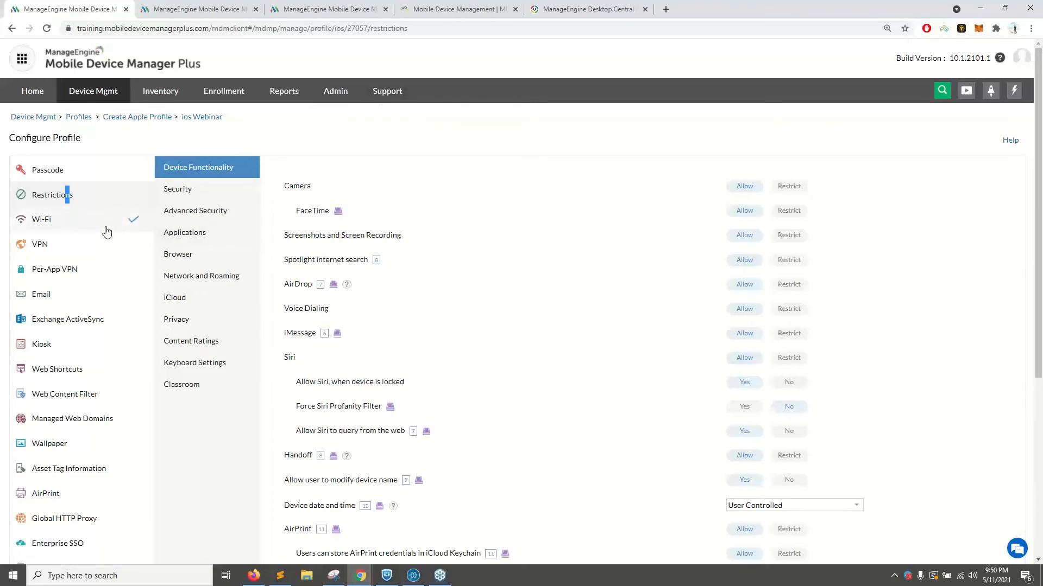
left_click(179, 197)
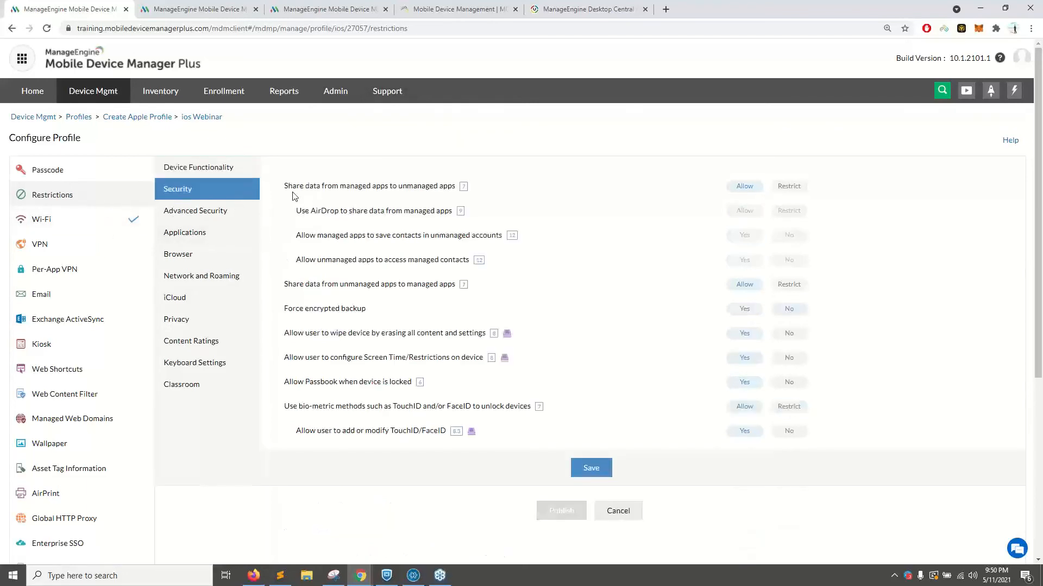
left_click_drag(279, 186, 423, 197)
left_click(496, 166)
Examine the Device Functionality restrictions, including Camera and Screenshots and Screen Recording
left_click(198, 168)
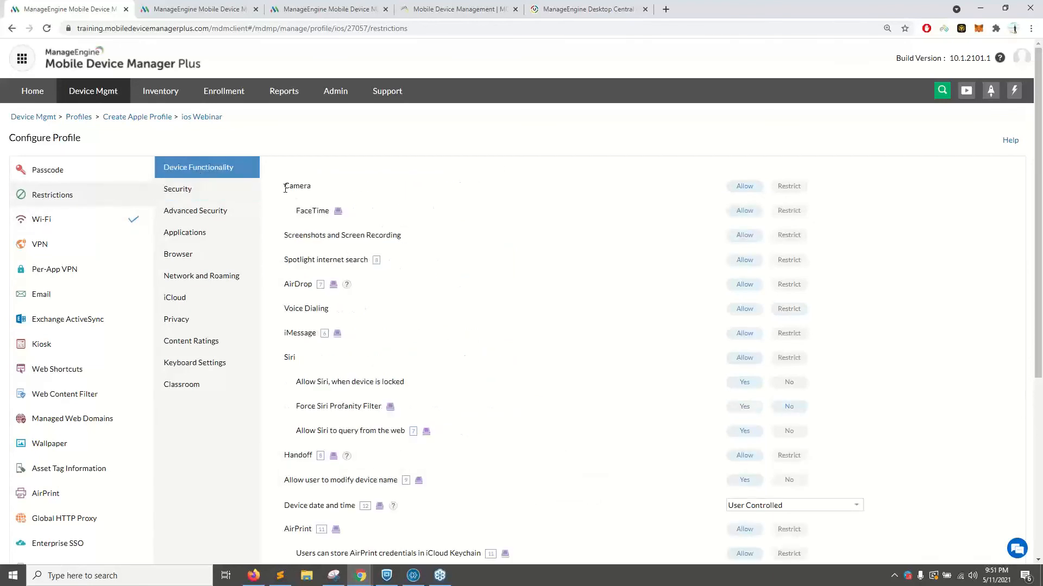
left_click_drag(285, 189, 326, 197)
left_click_drag(288, 235, 400, 238)
scroll(287, 236, "down", 3)
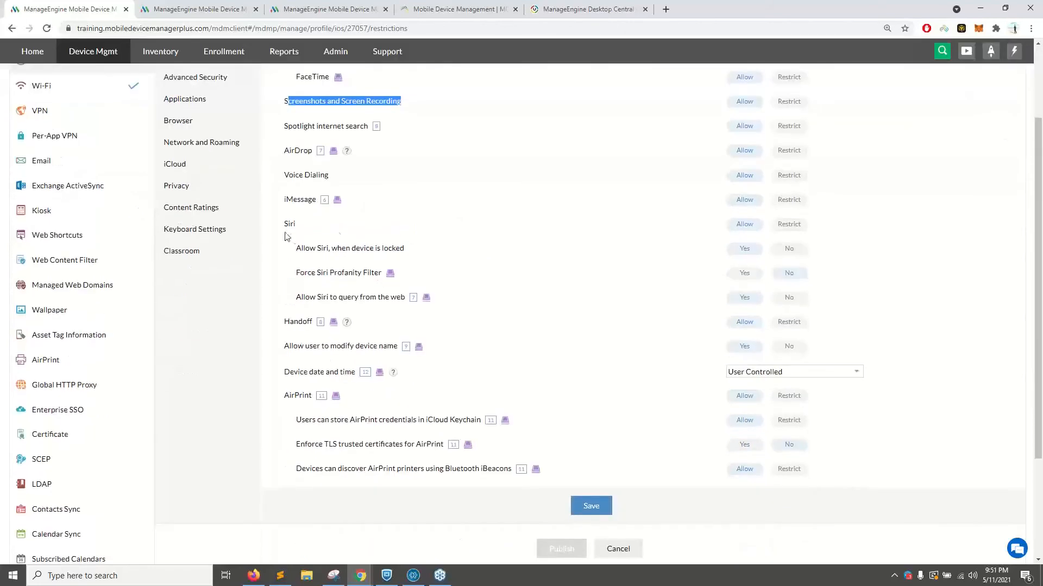
scroll(286, 237, "up", 3)
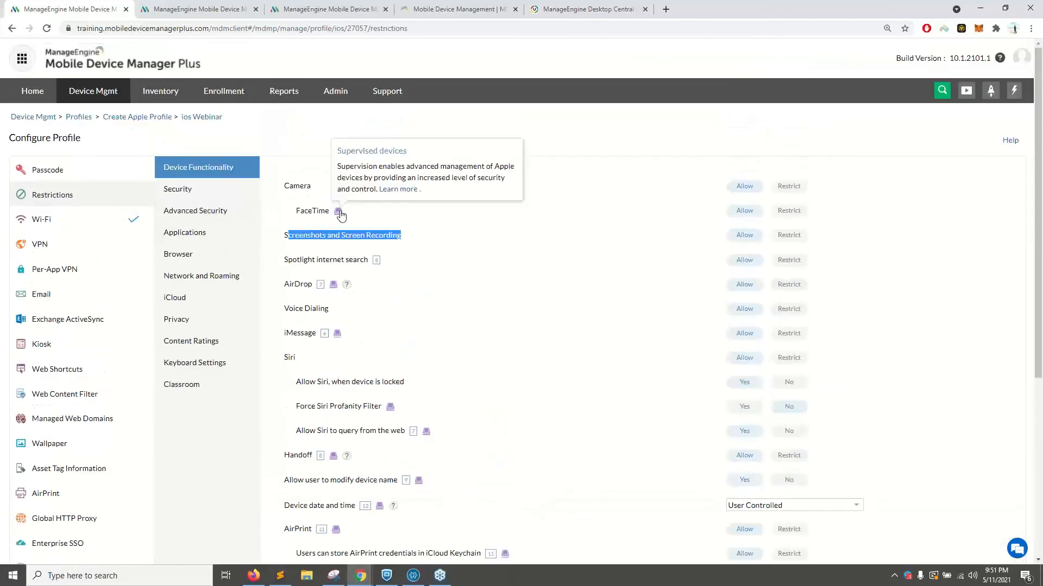
Read the supervised devices note on the FaceTime restriction and look over the other Device Functionality settings
left_click(342, 216)
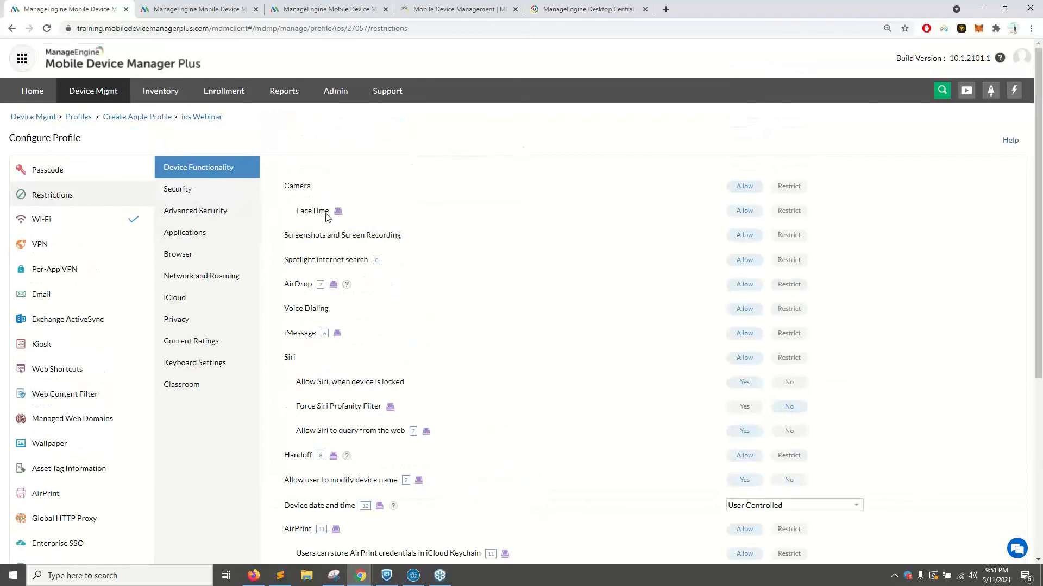
mouse_move(367, 214)
left_mouse_down()
mouse_move(336, 198)
mouse_move(333, 218)
mouse_move(346, 215)
left_mouse_up()
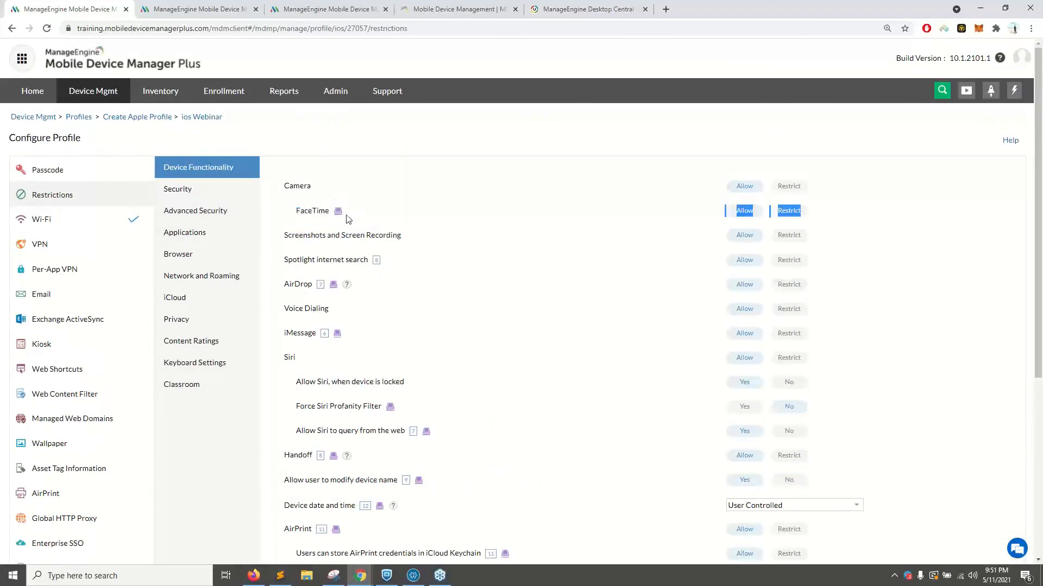
mouse_move(339, 214)
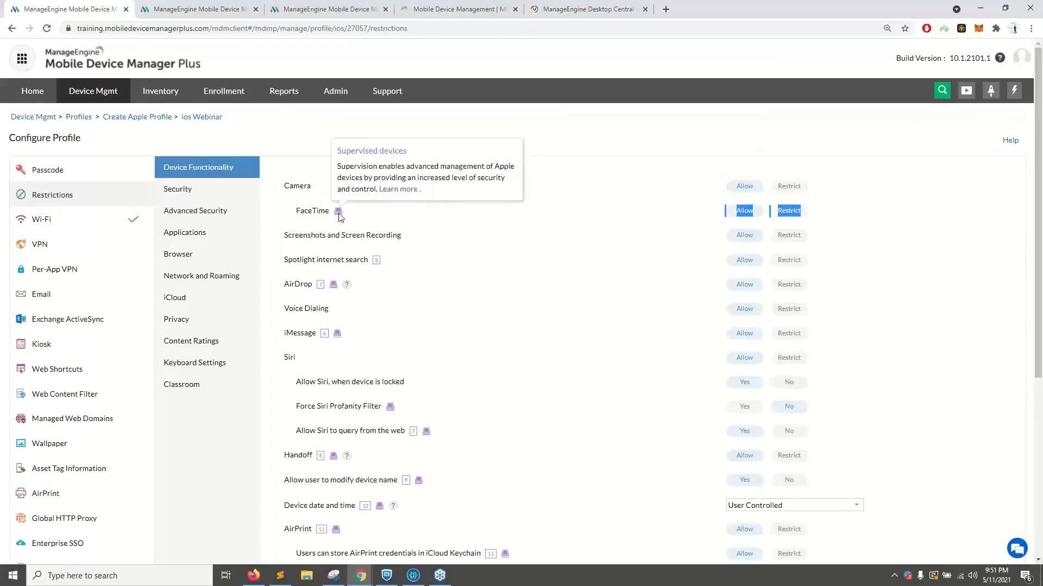
left_click(444, 239)
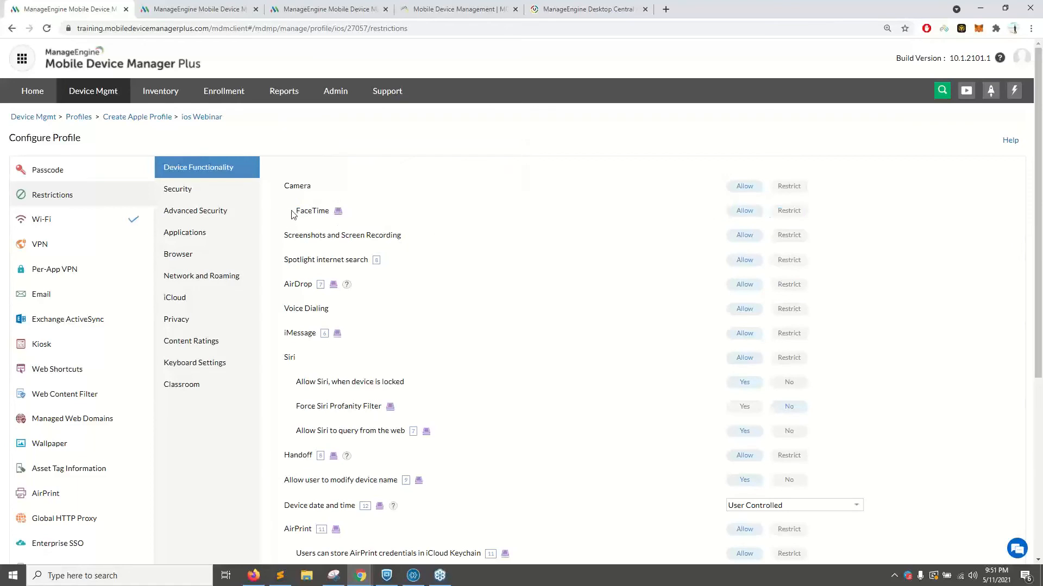
left_click_drag(292, 215, 327, 210)
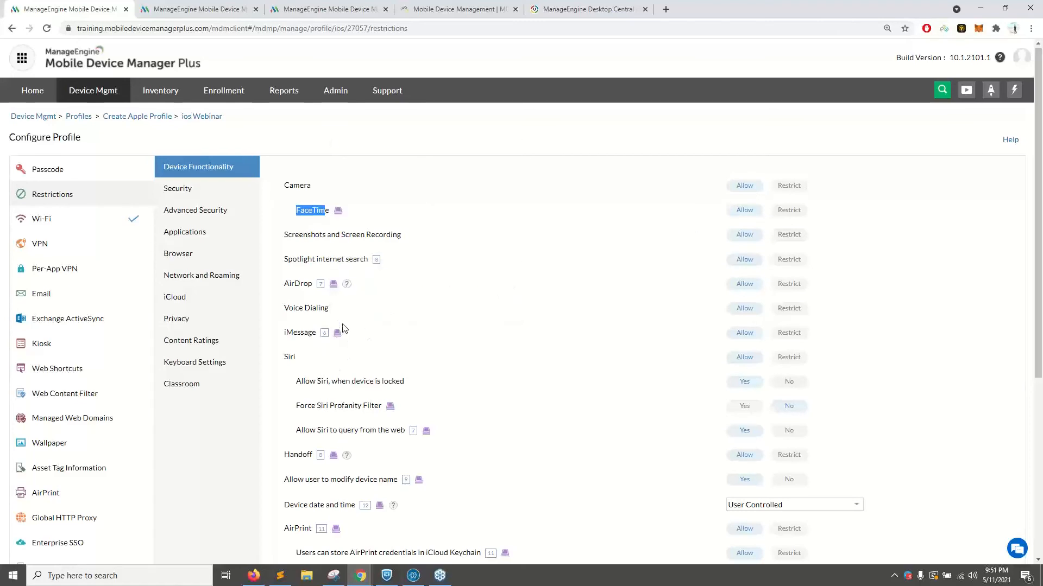
scroll(344, 328, "down", 3)
scroll(453, 288, "up", 3)
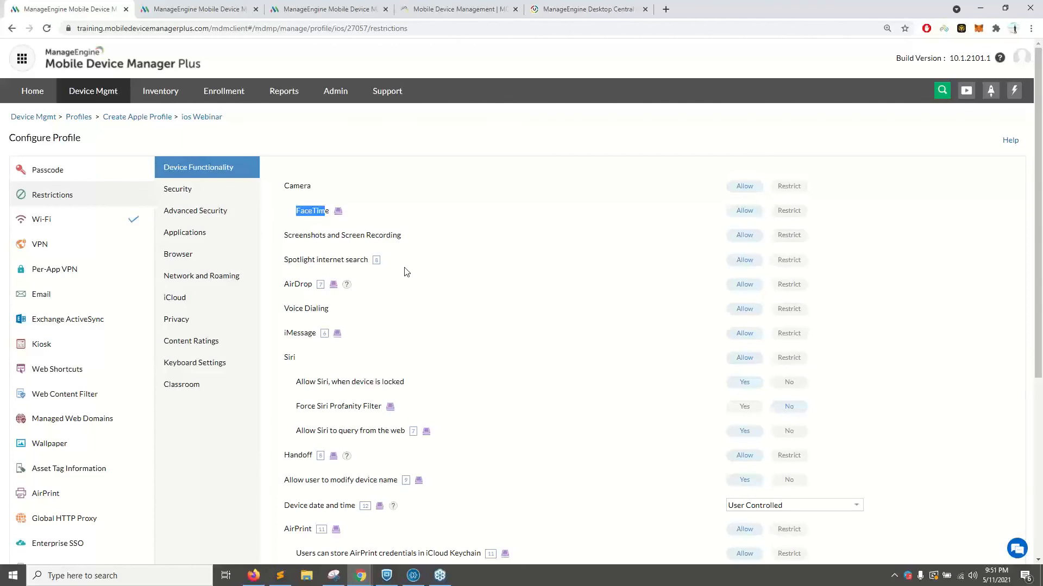
Restrict sharing data from managed apps to unmanaged apps in the Security restrictions and save the Restrictions policy
left_click(224, 198)
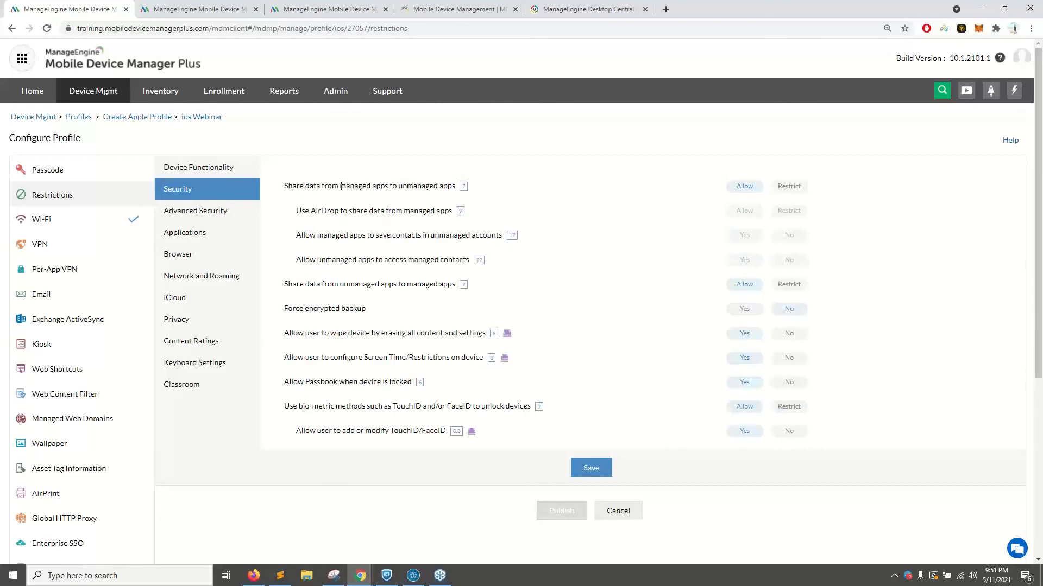
left_click_drag(392, 187, 439, 187)
left_click(443, 187)
left_click(785, 189)
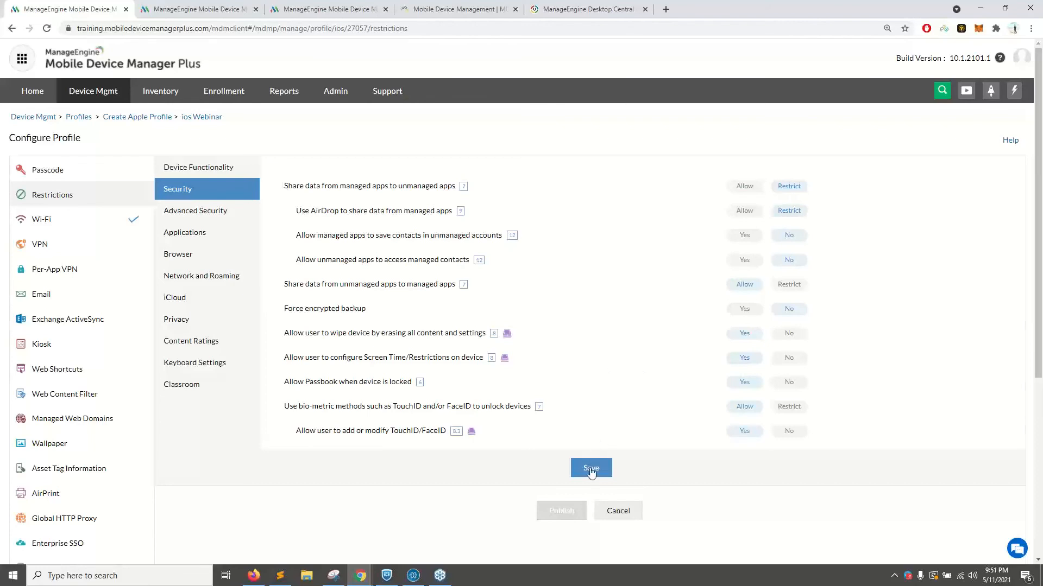
key("alt+Tab")
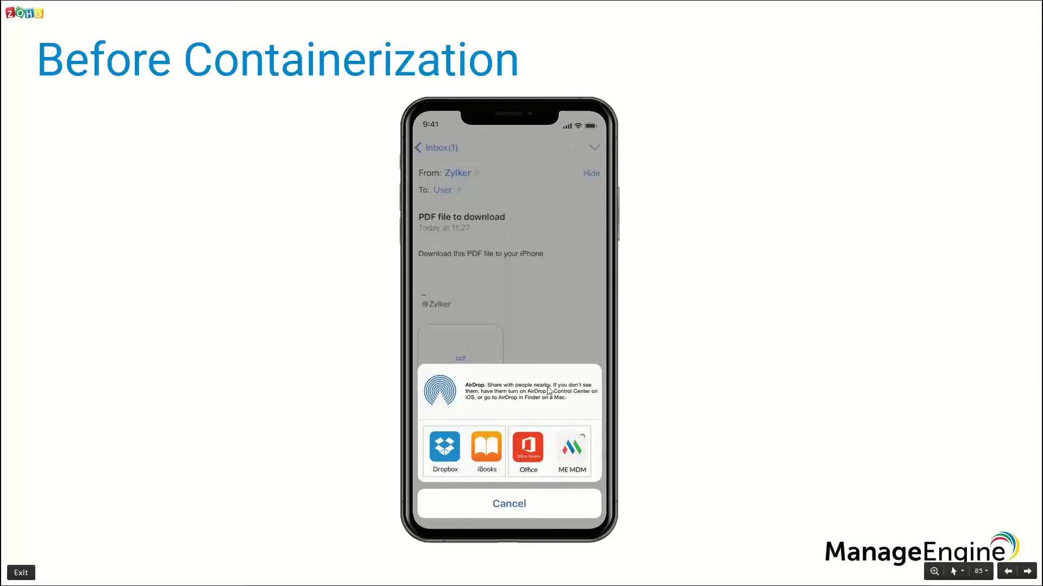
key("Right")
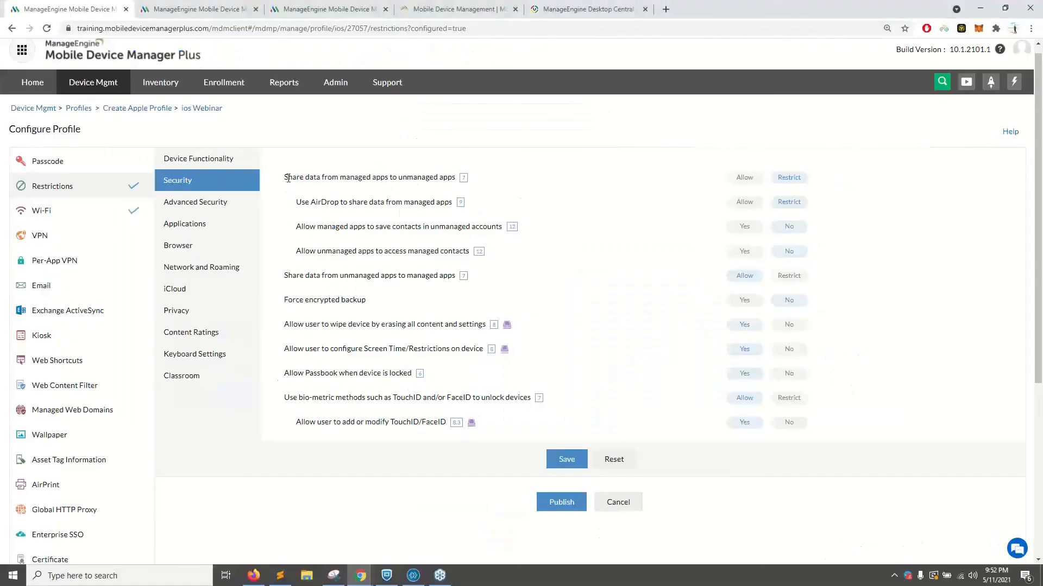
Return to the ios Webinar profile's Security restrictions and review the option for sharing data from managed apps to unmanaged apps
left_click_drag(286, 177, 428, 177)
left_click(429, 176)
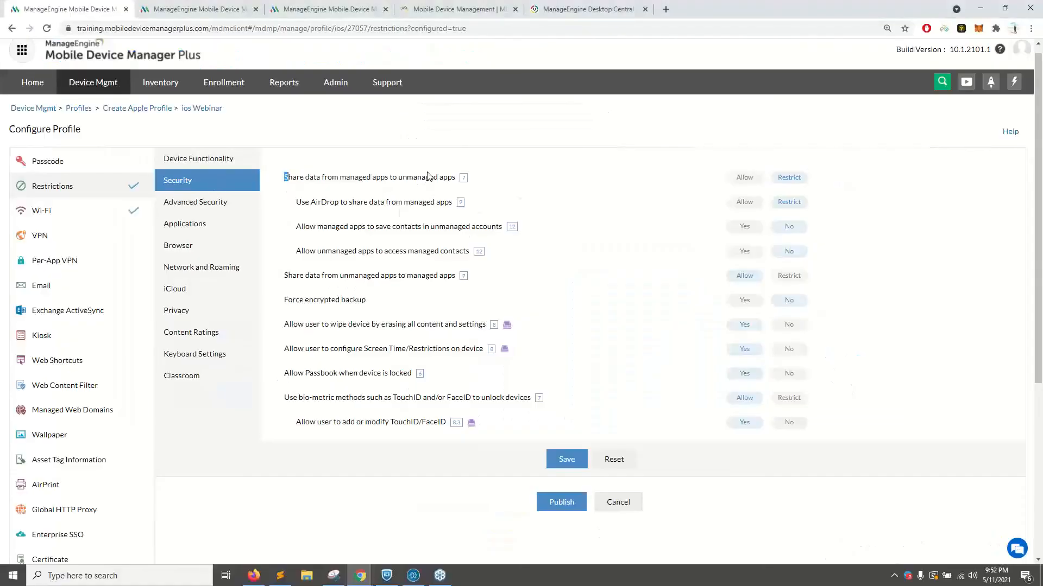
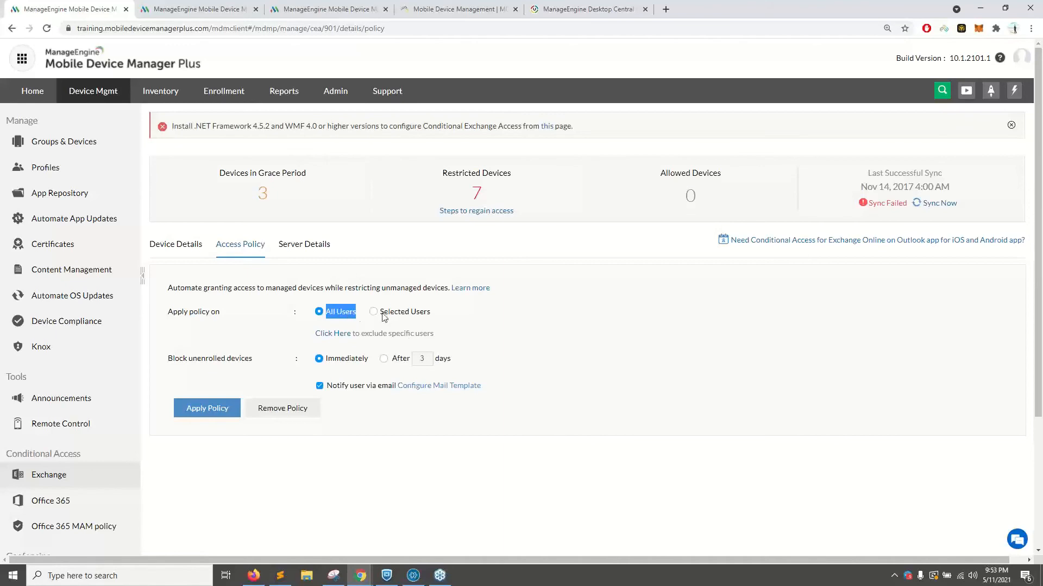
Try limiting the Exchange access policy to Selected Users through the user picker, and set it back to All Users
left_click(374, 313)
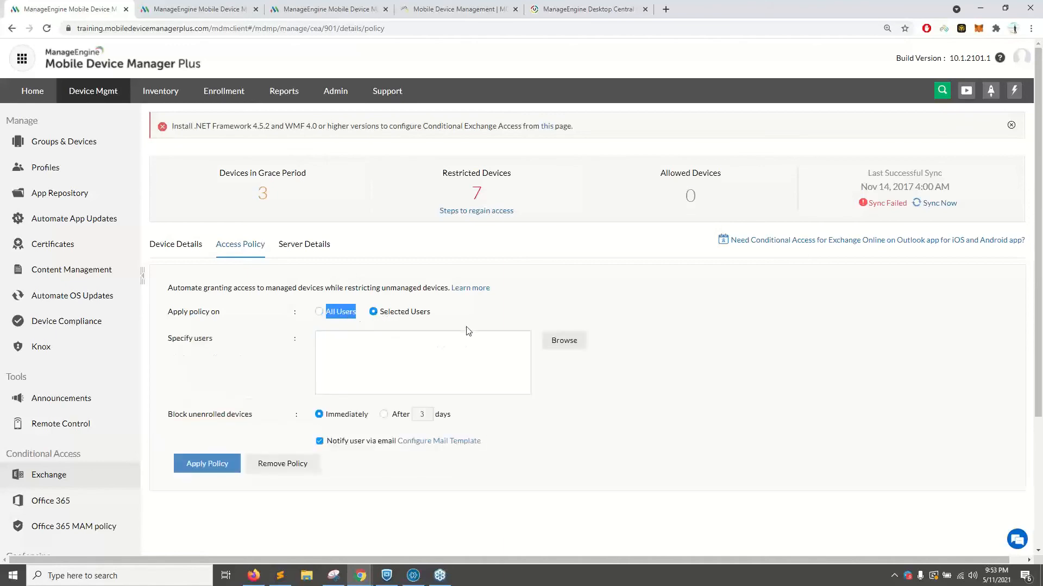
left_click(565, 340)
left_click(354, 230)
left_click(455, 231)
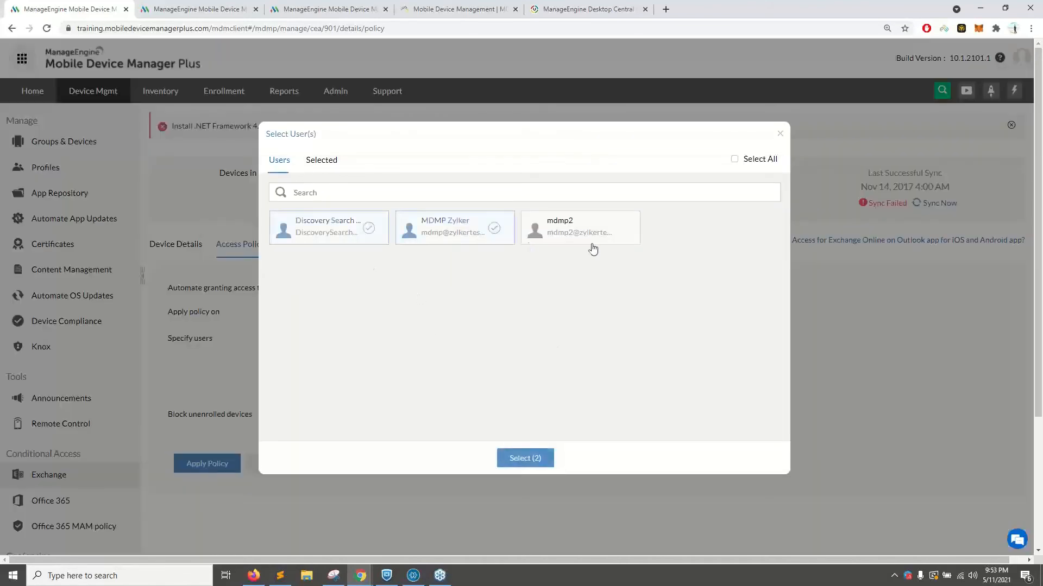
left_click(586, 236)
left_click(780, 133)
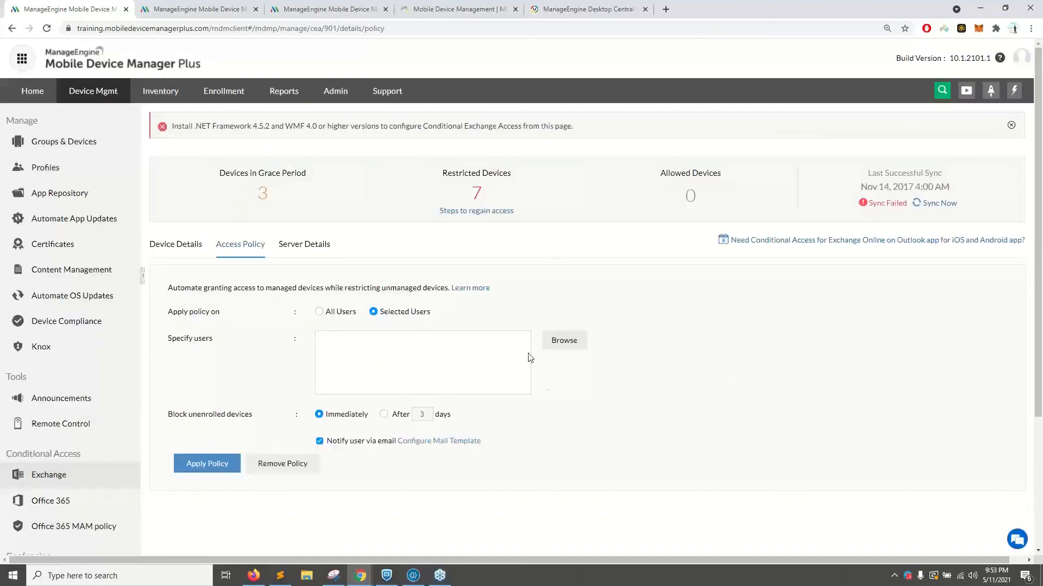
left_click_drag(431, 311, 386, 315)
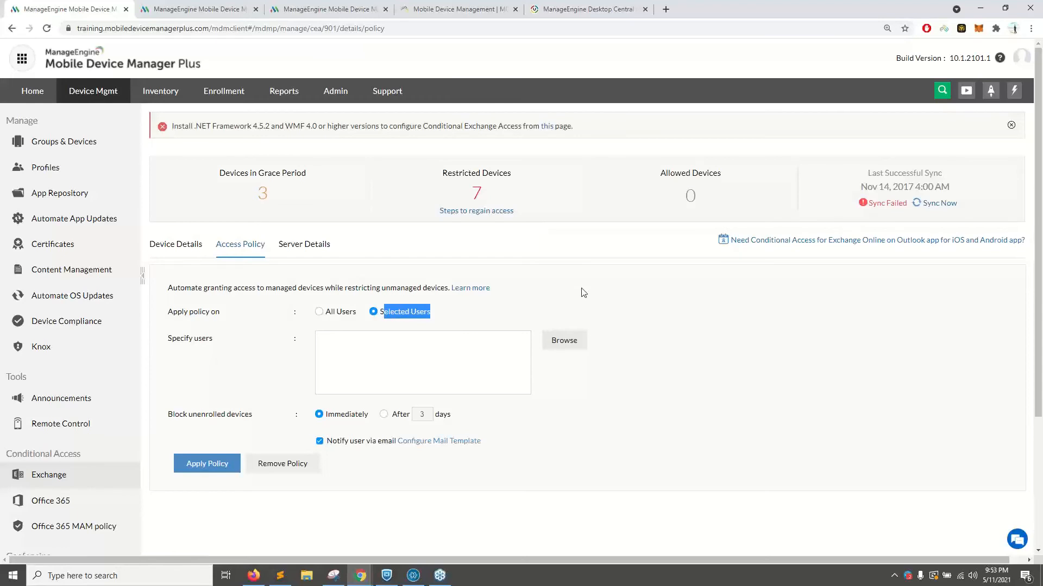
left_click(319, 312)
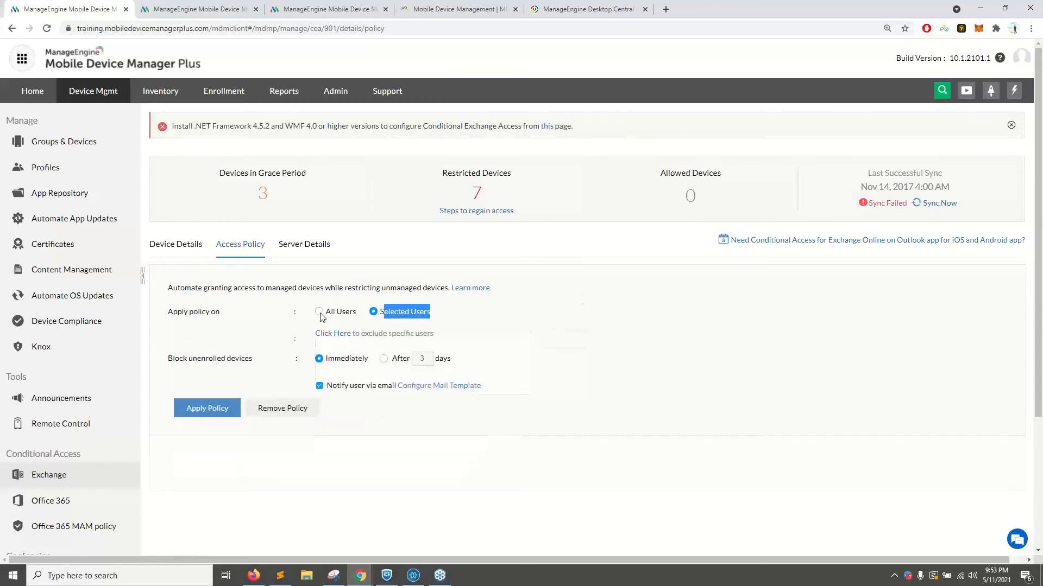
Examine the Exchange server listed under Server Details and return to the Access Policy settings
left_click(289, 245)
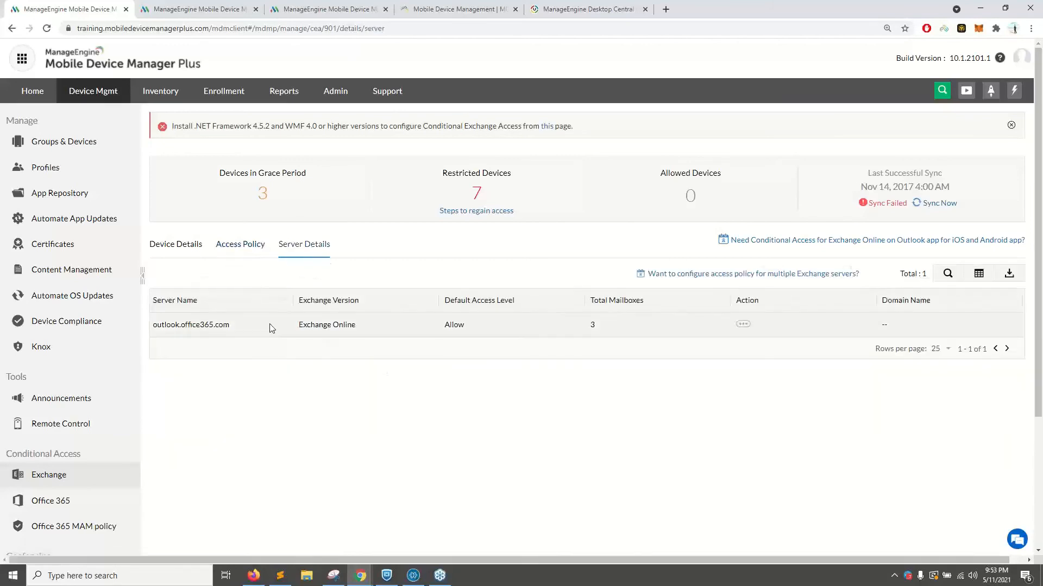
left_click_drag(271, 328, 151, 325)
left_click(231, 247)
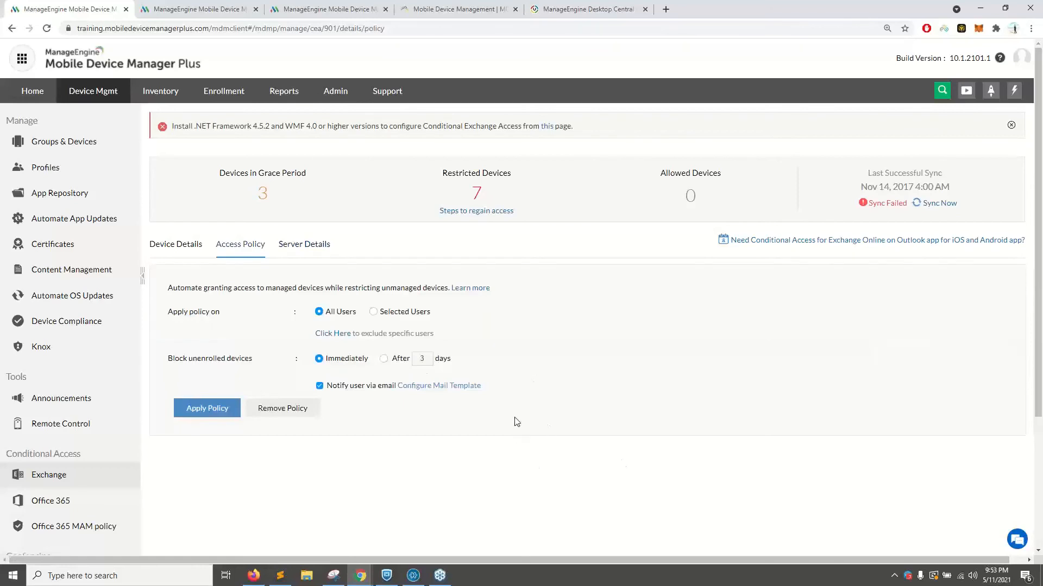
Read the enrollment notification mail template, including its corporate policy text and self-enrollment URL variable, and close it without saving
left_click(424, 387)
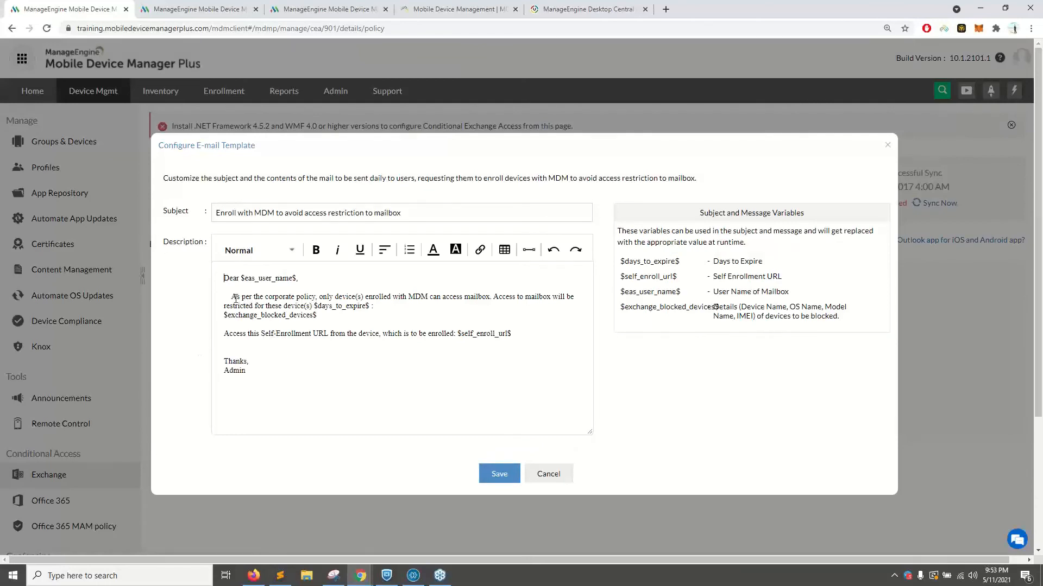
left_click_drag(232, 298, 314, 297)
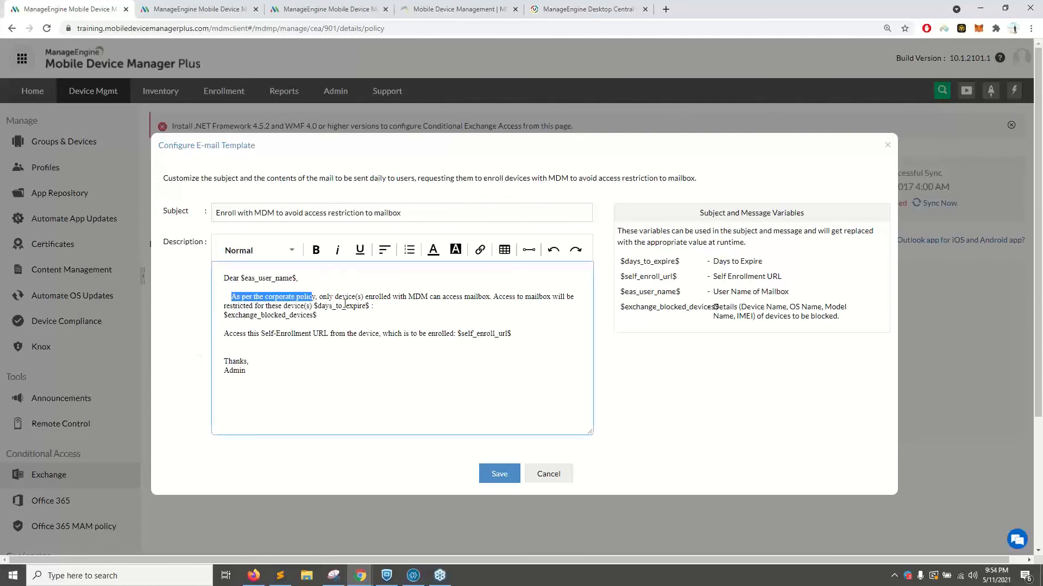
left_click_drag(409, 297, 481, 298)
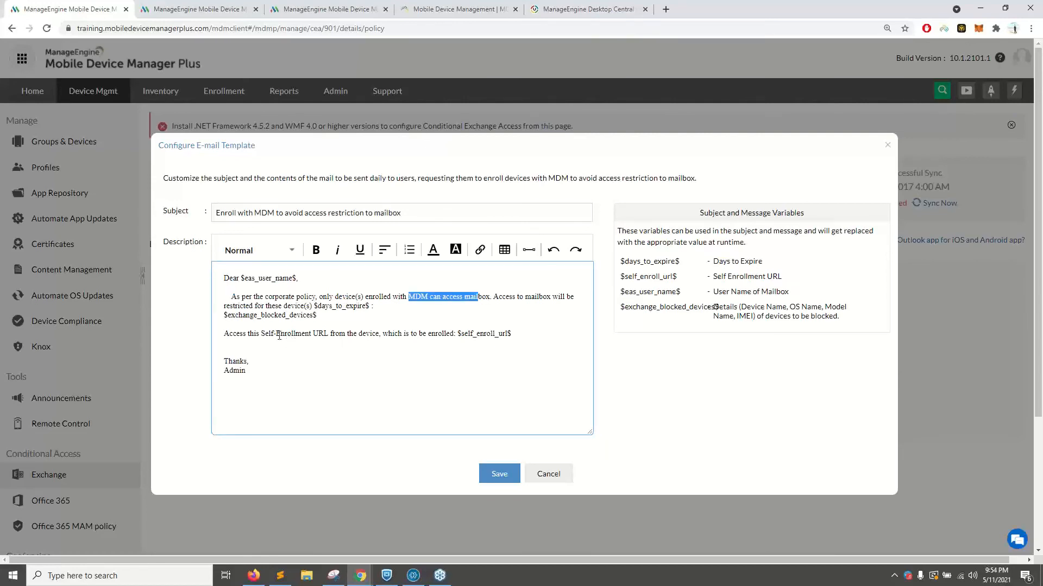
left_click_drag(440, 333, 525, 333)
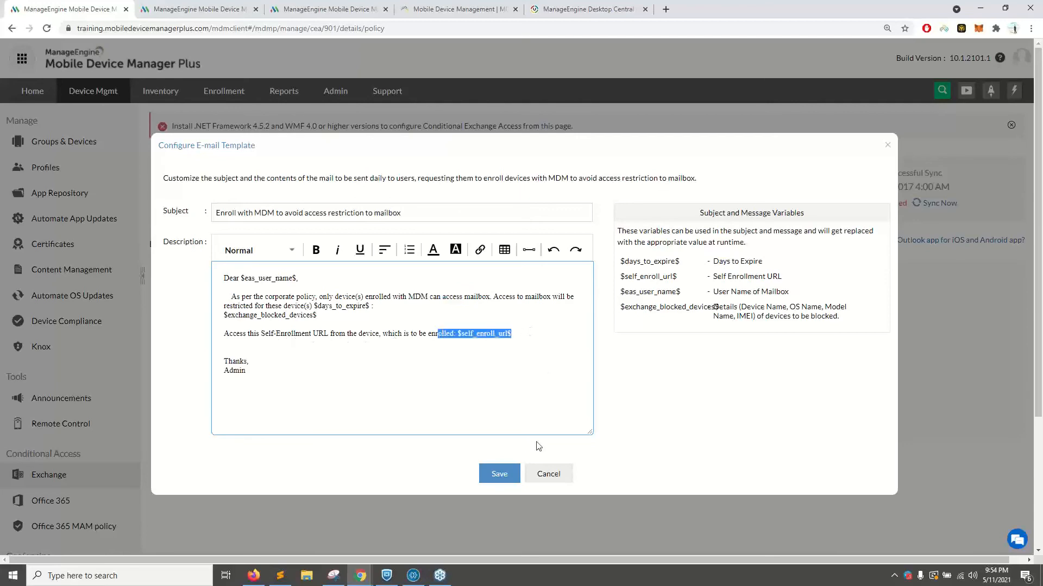
left_click(549, 476)
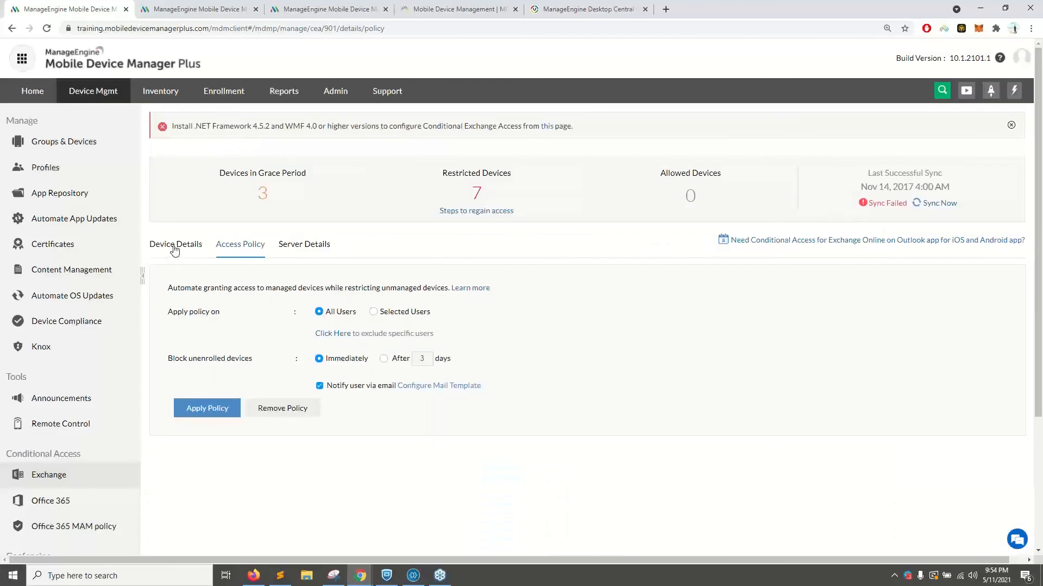
Examine the access state and enrollment status of the blocked devices in the Exchange Device Details list
left_click(174, 245)
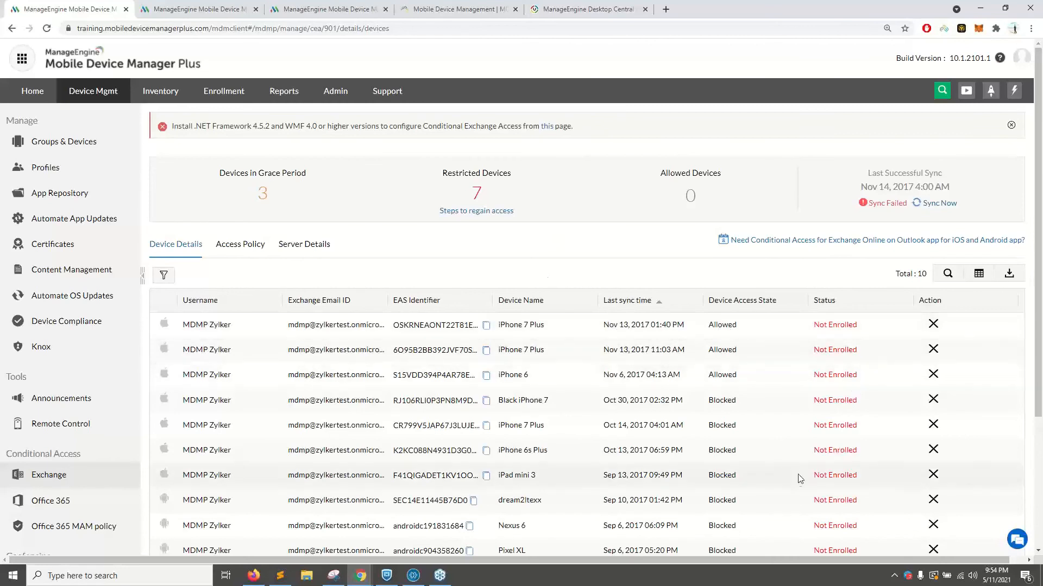
scroll(724, 410, "down", 1)
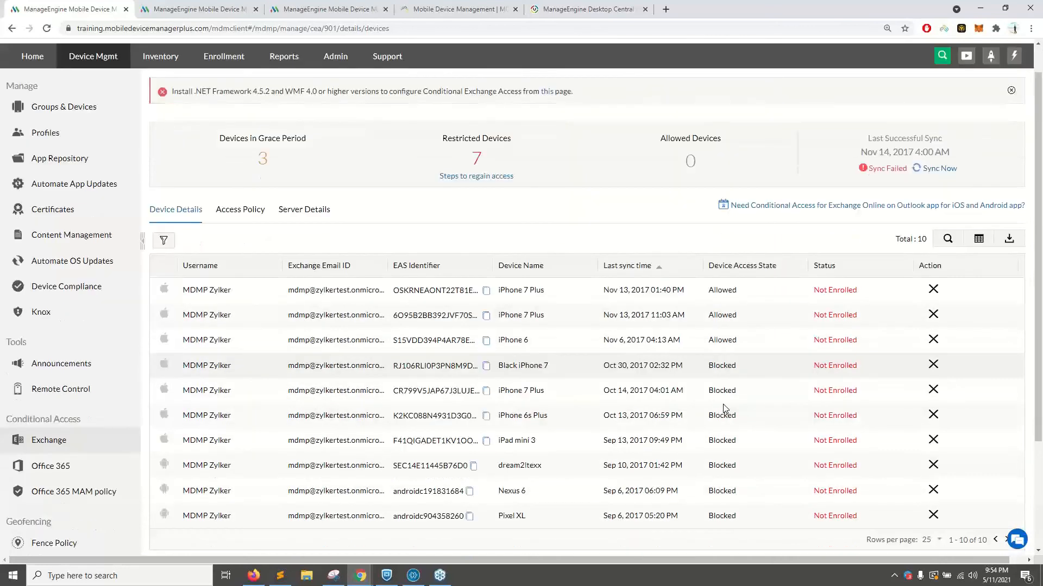
left_click_drag(737, 326, 708, 325)
left_click_drag(858, 325, 811, 327)
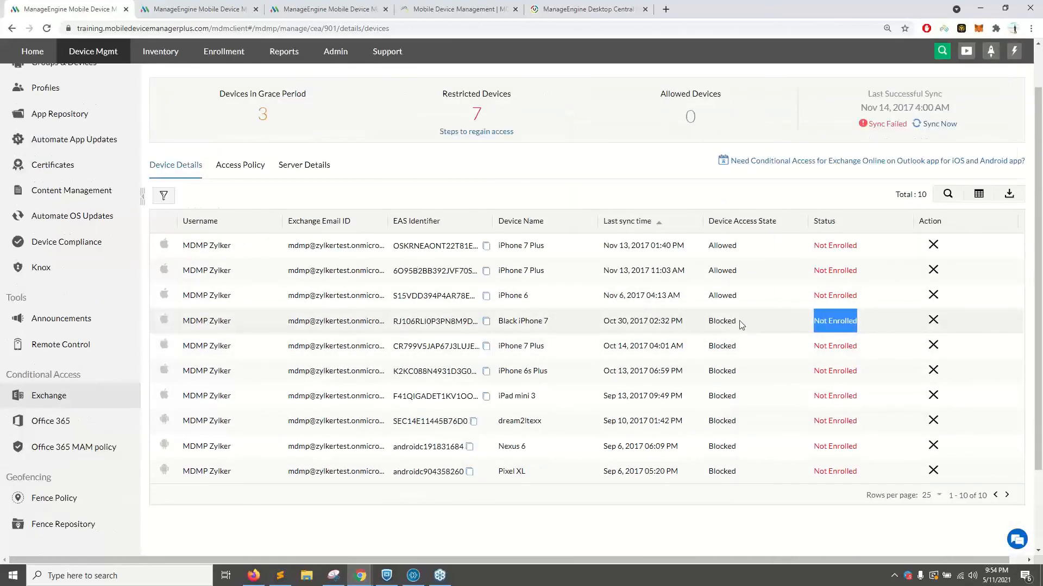
scroll(337, 427, "up", 2)
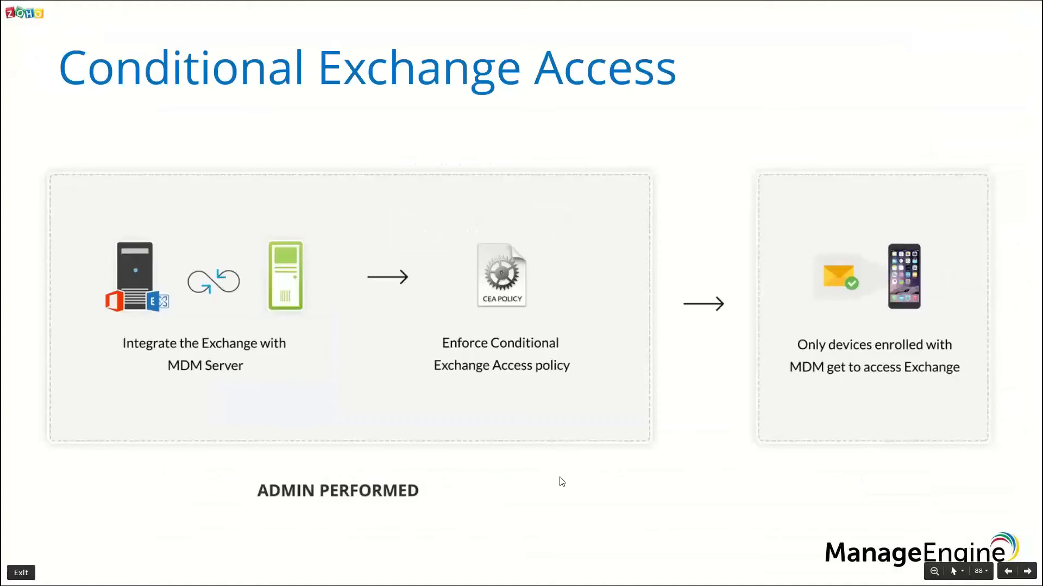
key("Right")
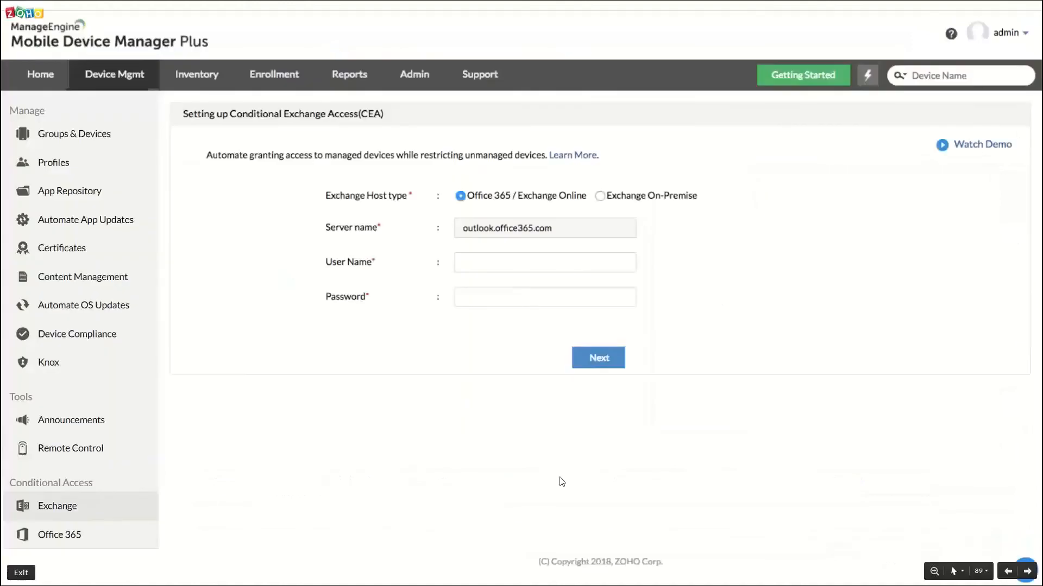
key("Right")
key("Left")
key("Right")
key("Right")
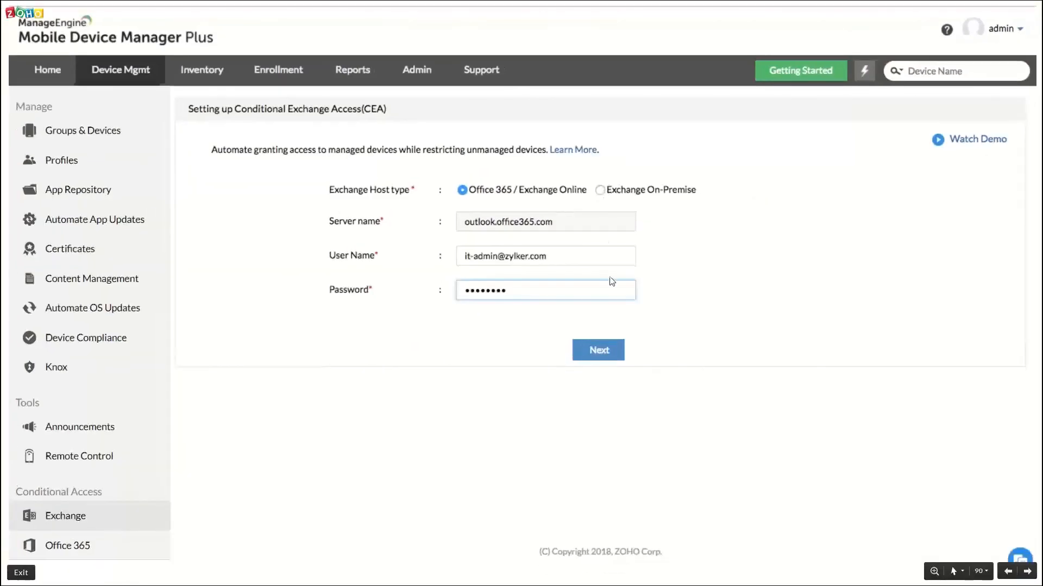
key("Right")
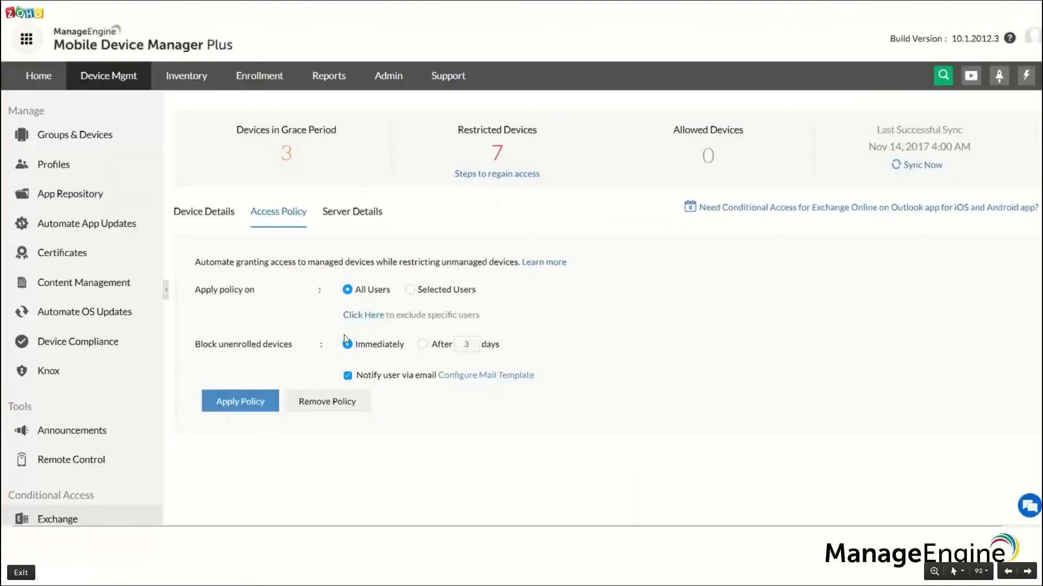
key("Right")
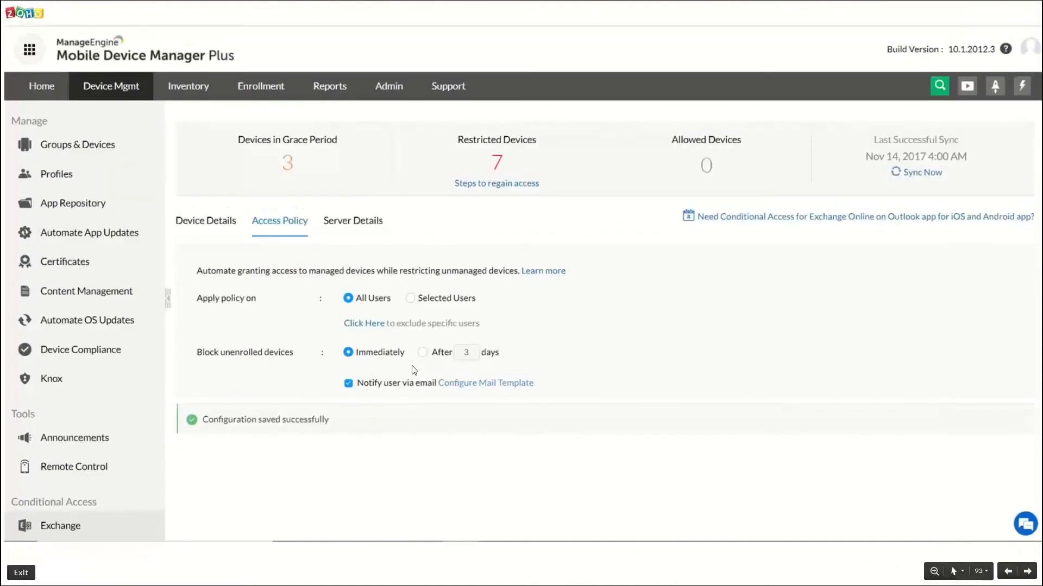
key("Right")
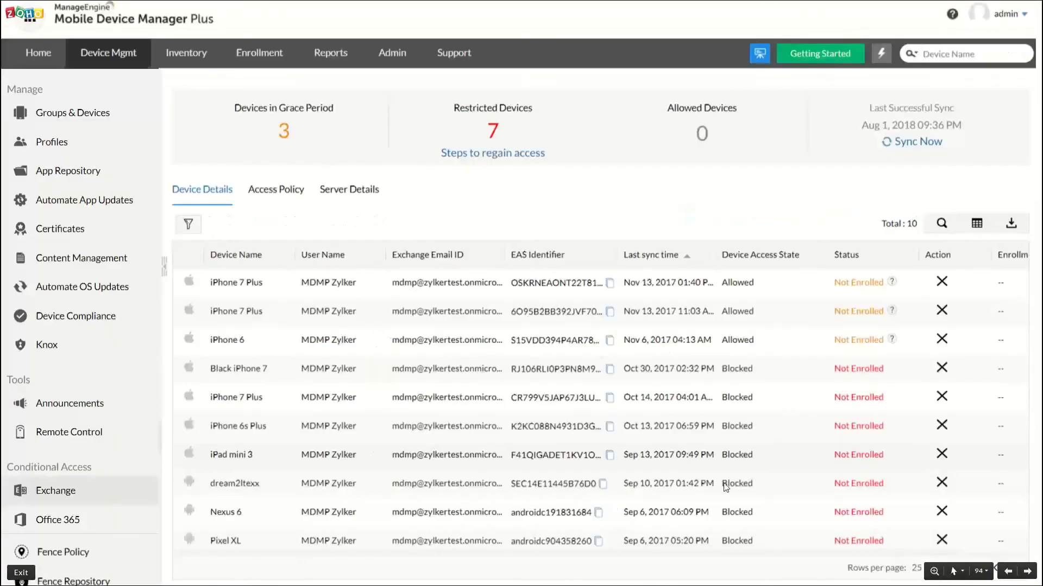
key("Right")
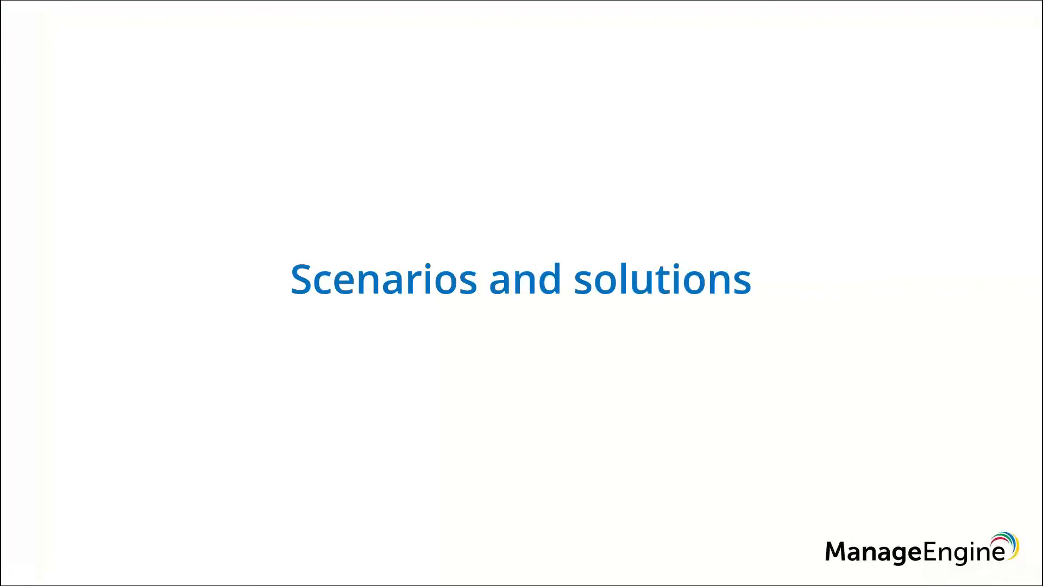
key("Right")
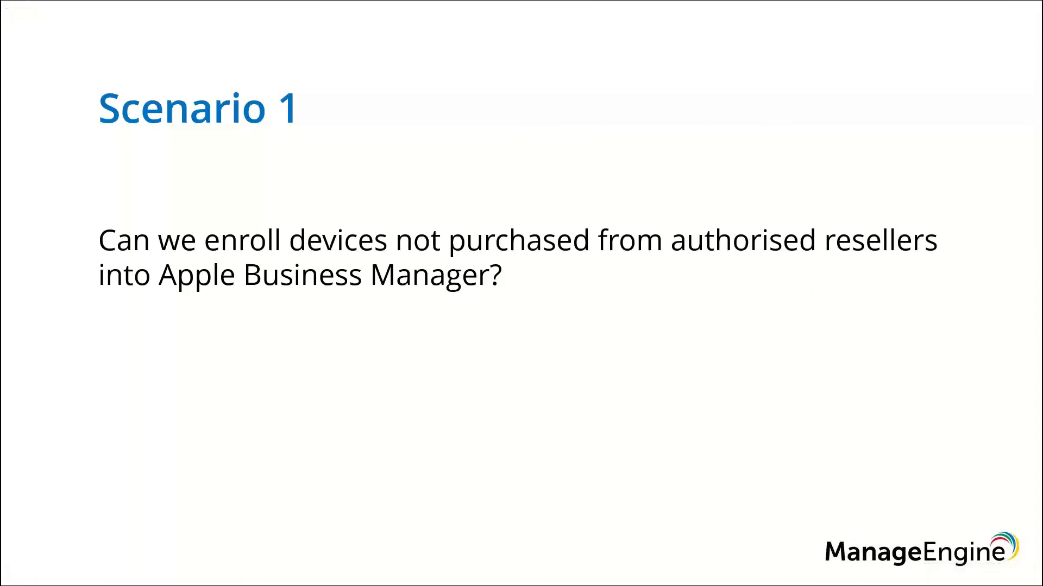
left_click(816, 296)
Switch to the Mobile Device Manager Plus console and open the Apple Configurator configuration steps in the Enrollment section
key("alt+Tab")
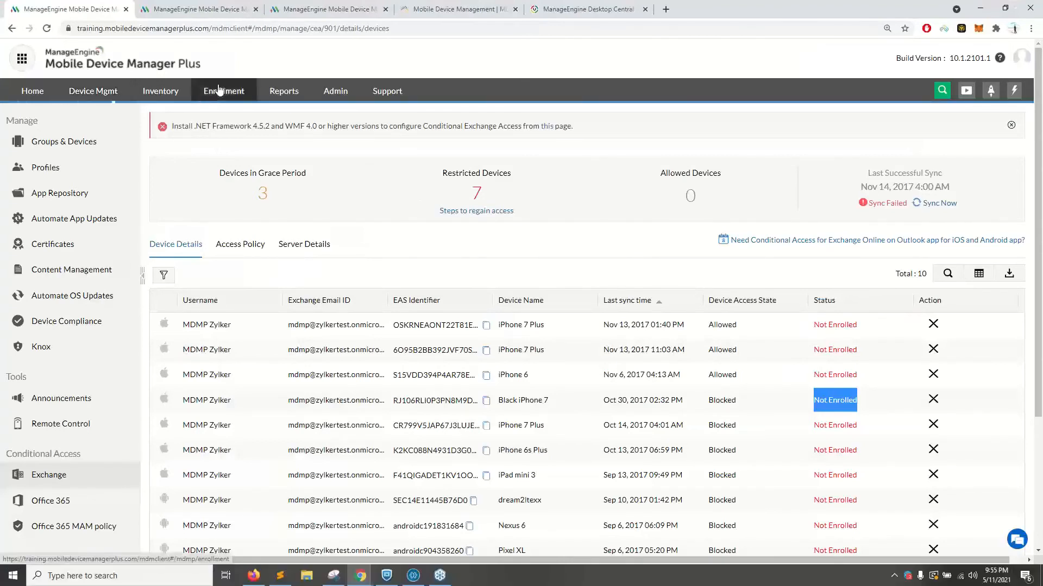
left_click(219, 90)
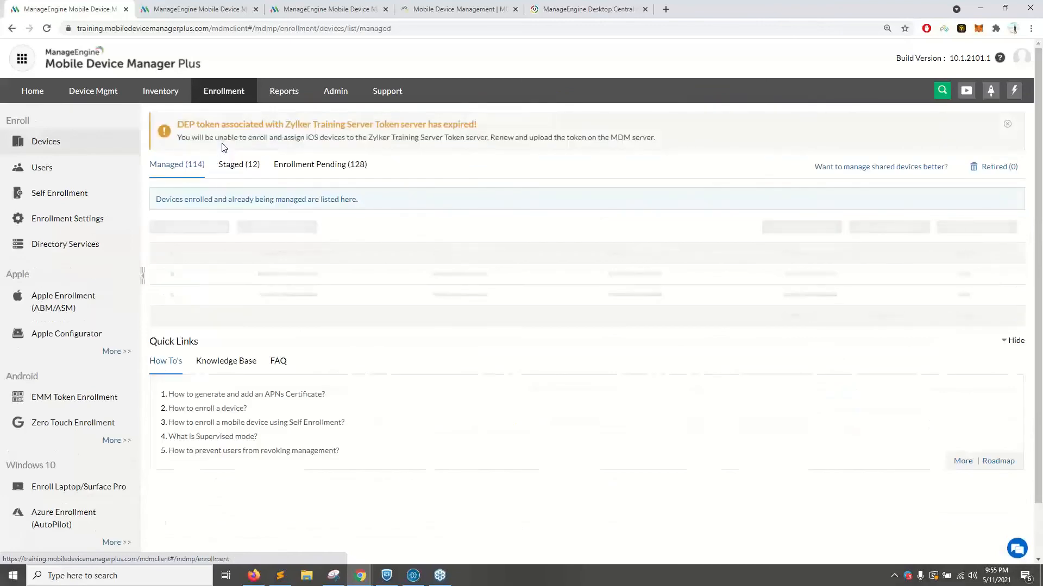
left_click(77, 339)
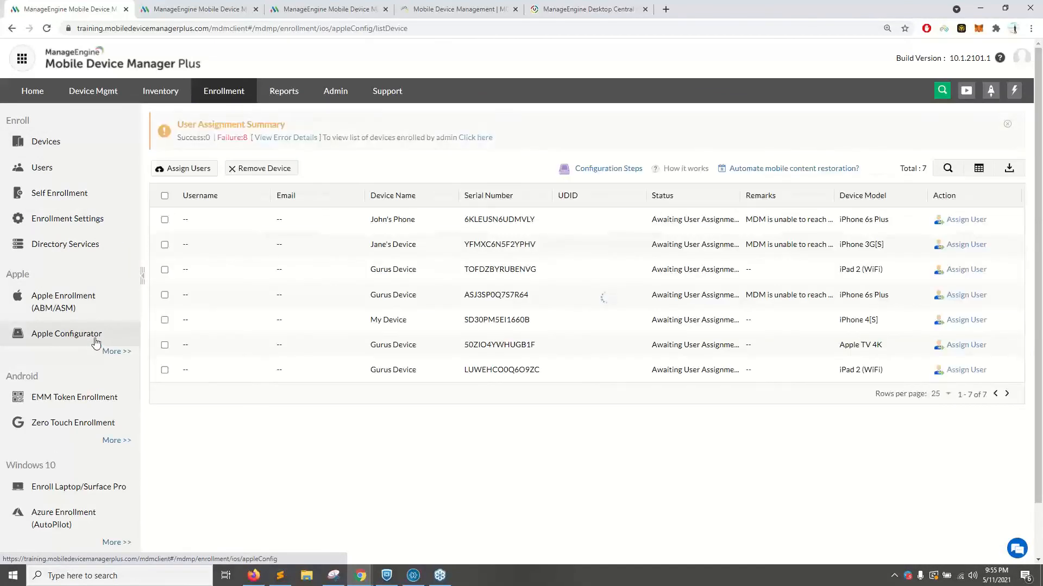
left_click(606, 173)
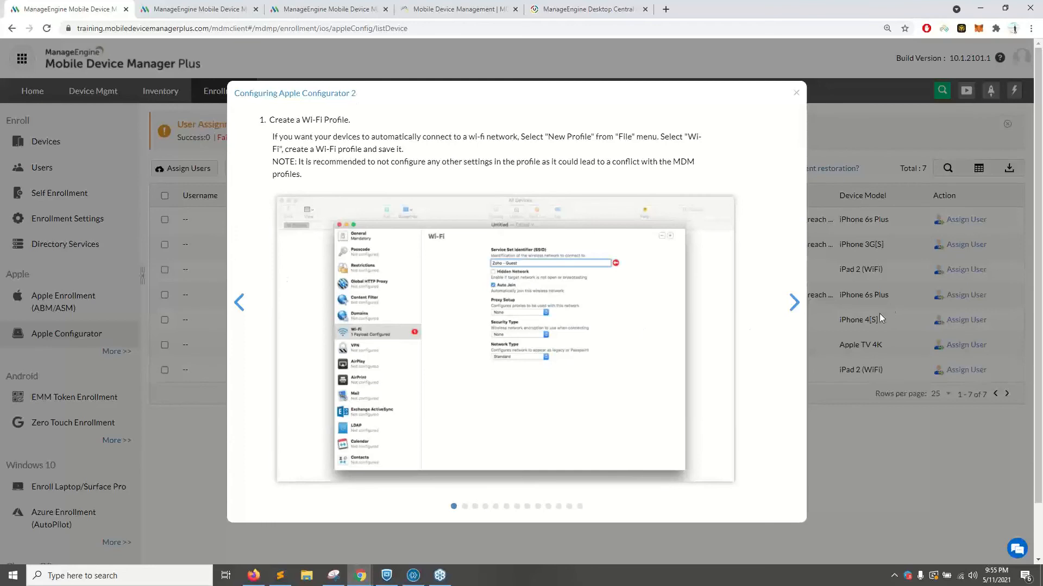
Go through the Configuring Apple Configurator 2 guide up to step 4, examining the Prepare Devices options for adding devices to the Device Enrollment Program
left_click(794, 302)
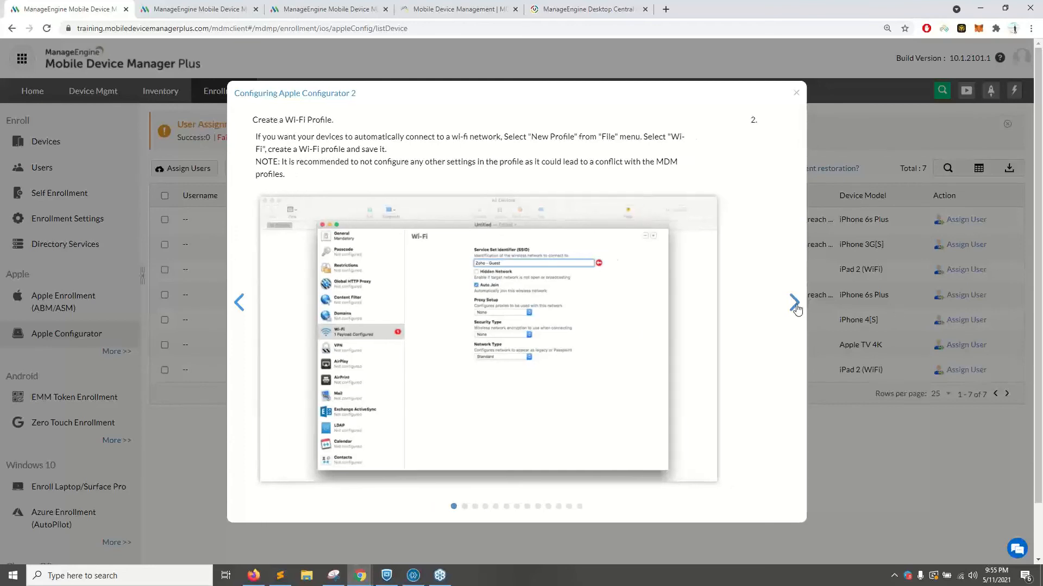
left_click(795, 304)
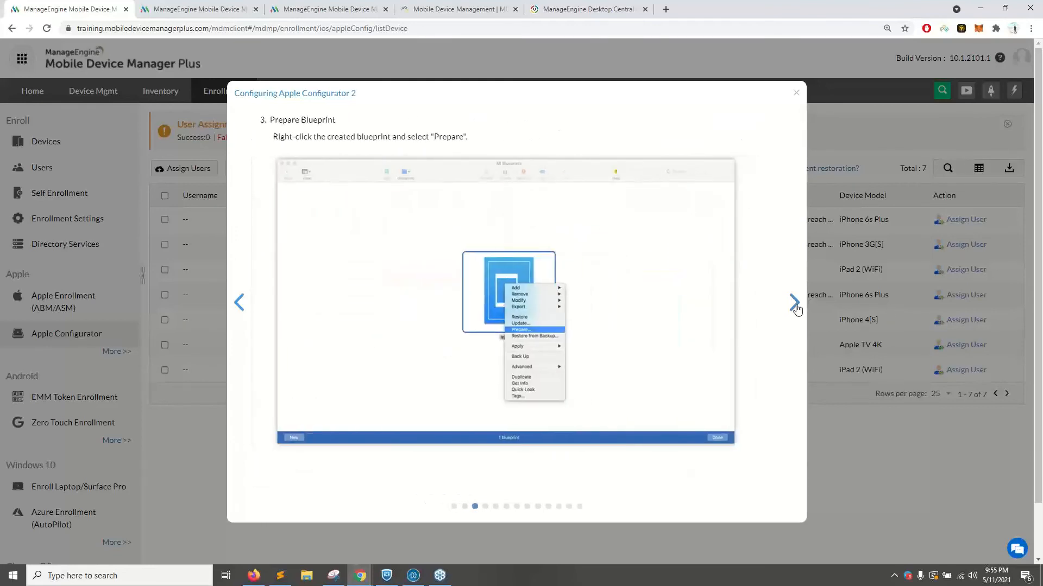
left_click(794, 304)
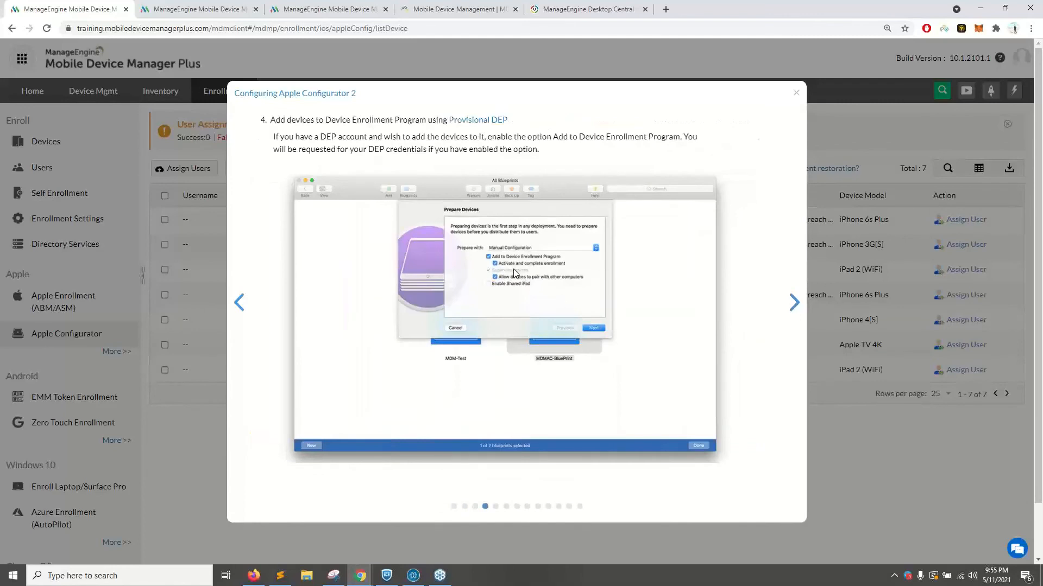
key("ctrl+plus")
key("ctrl+plus")
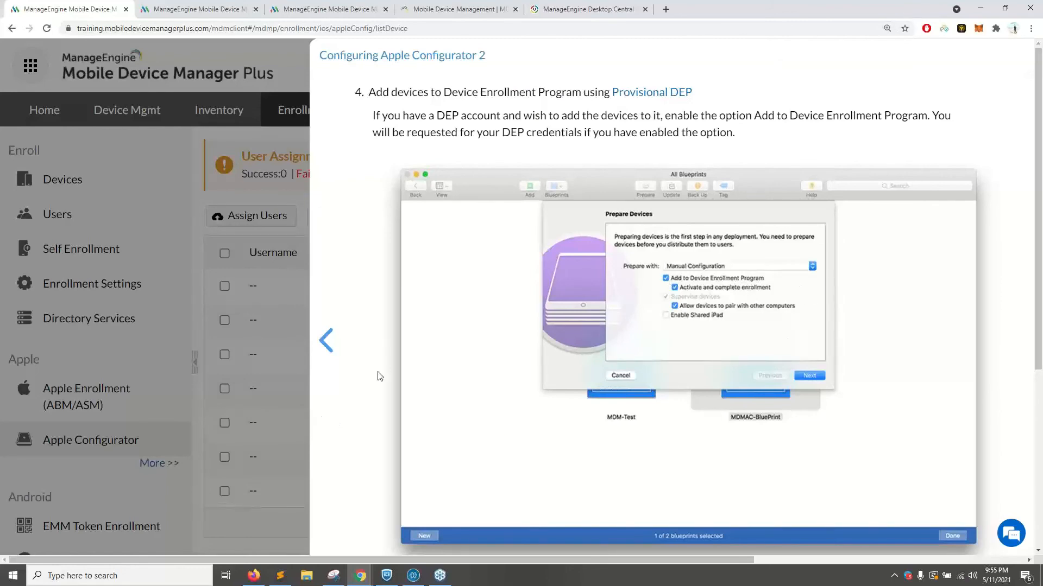
key("ctrl+minus")
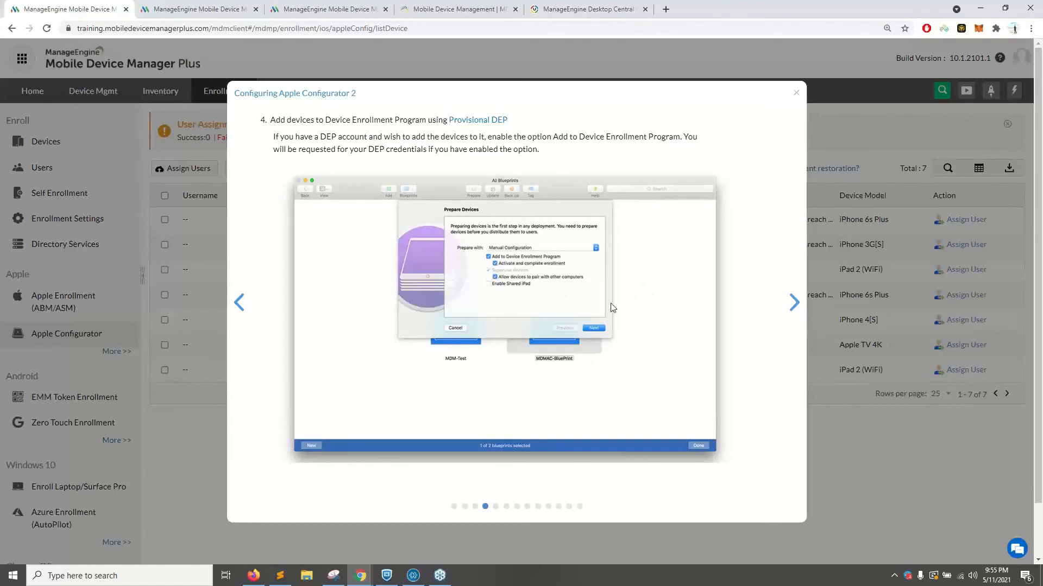
Copy the MDM server URL from step 5 of the Apple Configurator guide and close the guide
left_click(791, 306)
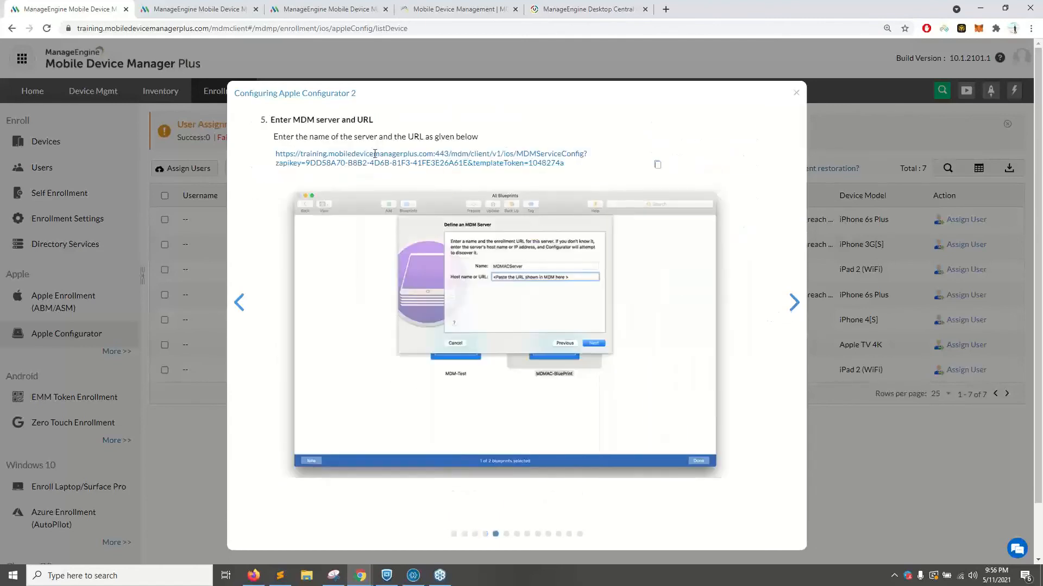
left_click(657, 164)
left_click(797, 95)
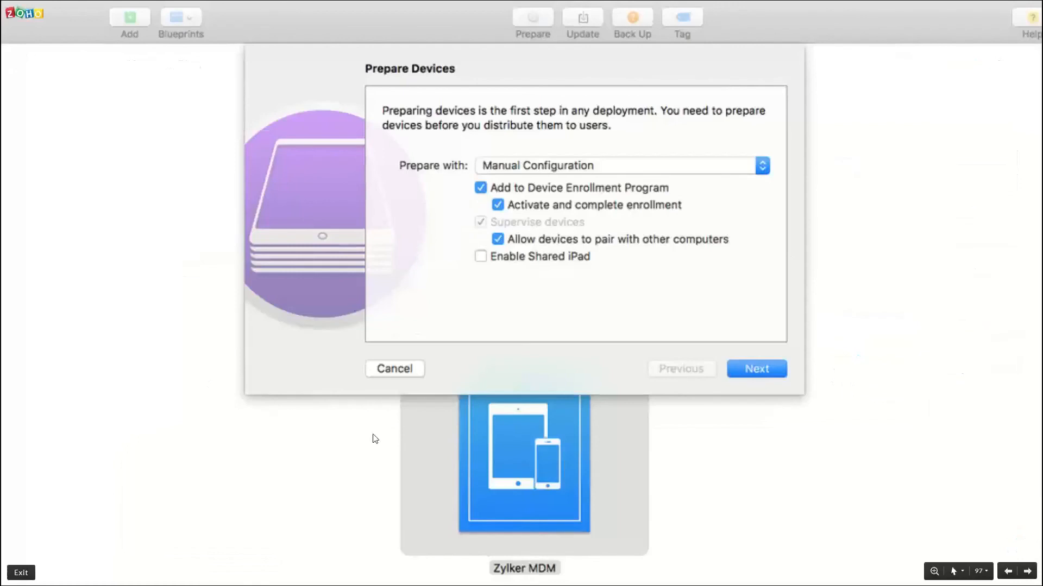
key("Right")
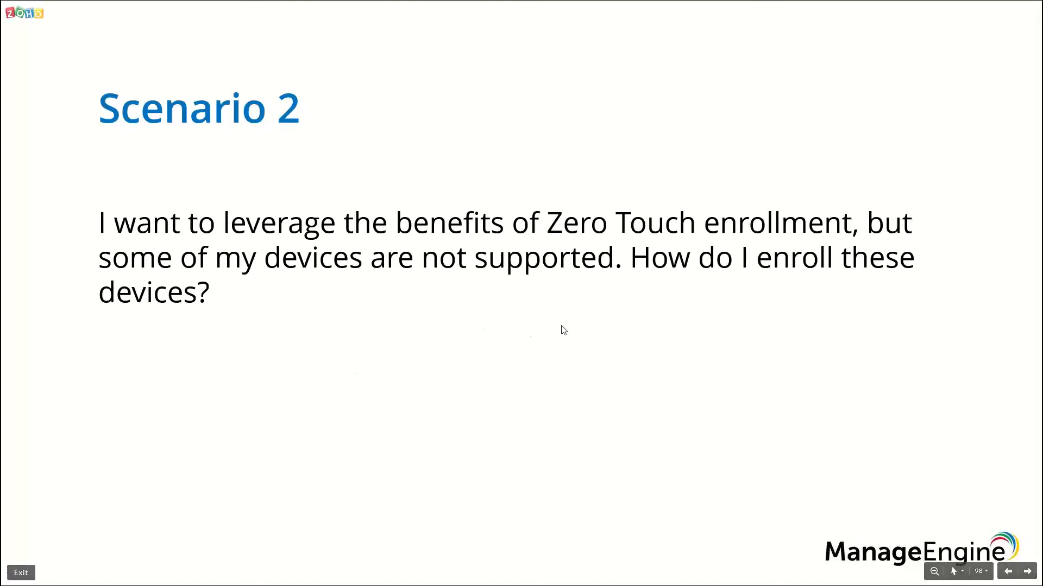
Return to the Mobile Device Manager Plus console and examine the Android NFC Enrollment setup and the EMM Token Enrollment instructions
key("alt+Tab")
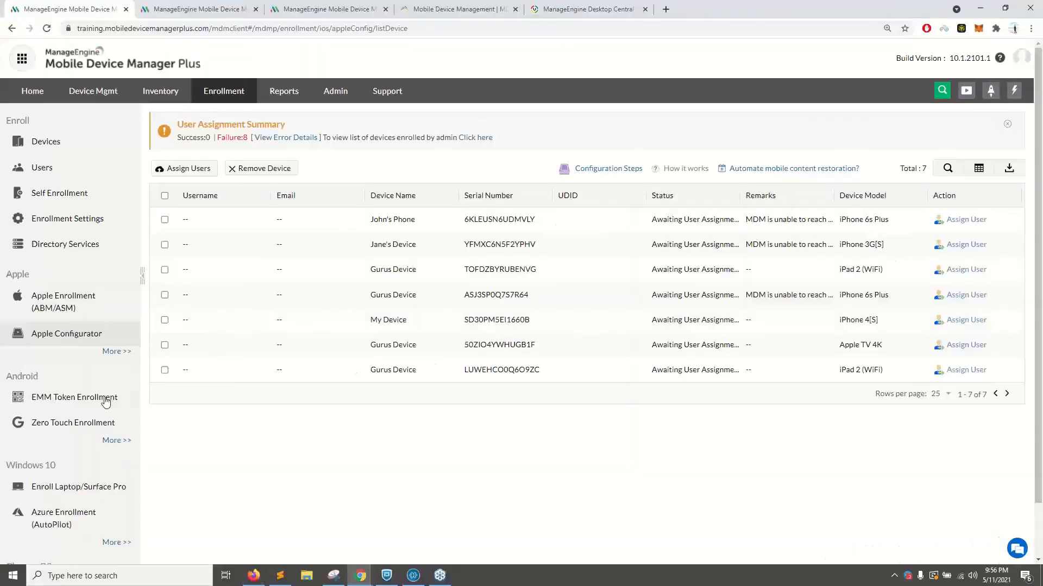
left_click(114, 440)
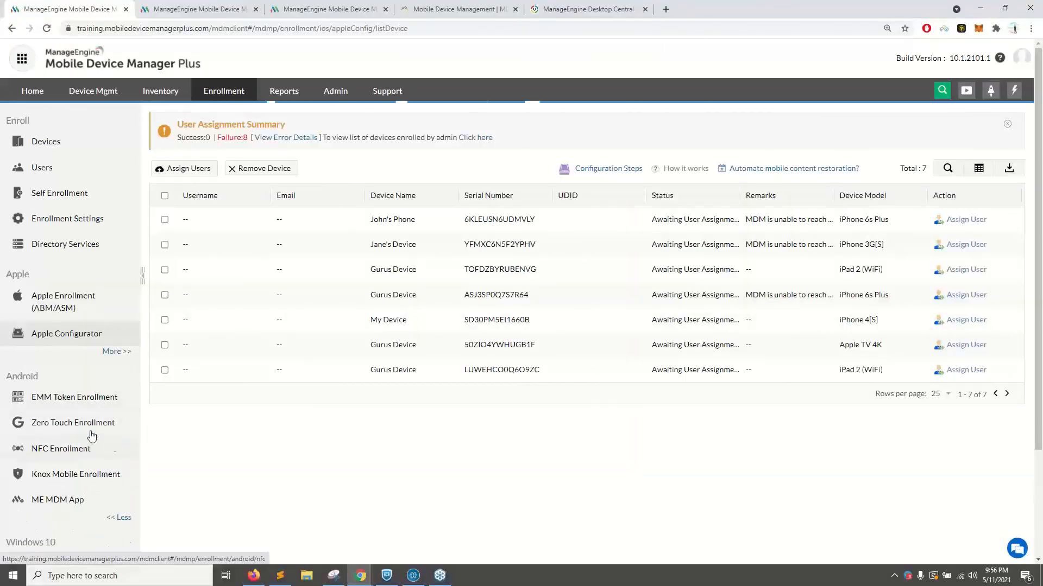
left_click(81, 450)
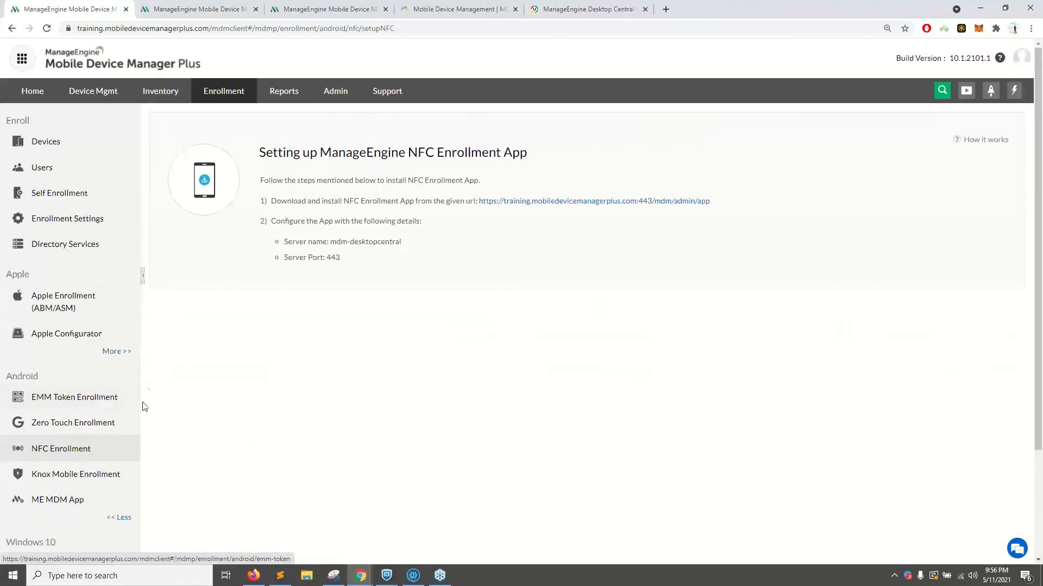
left_click(111, 403)
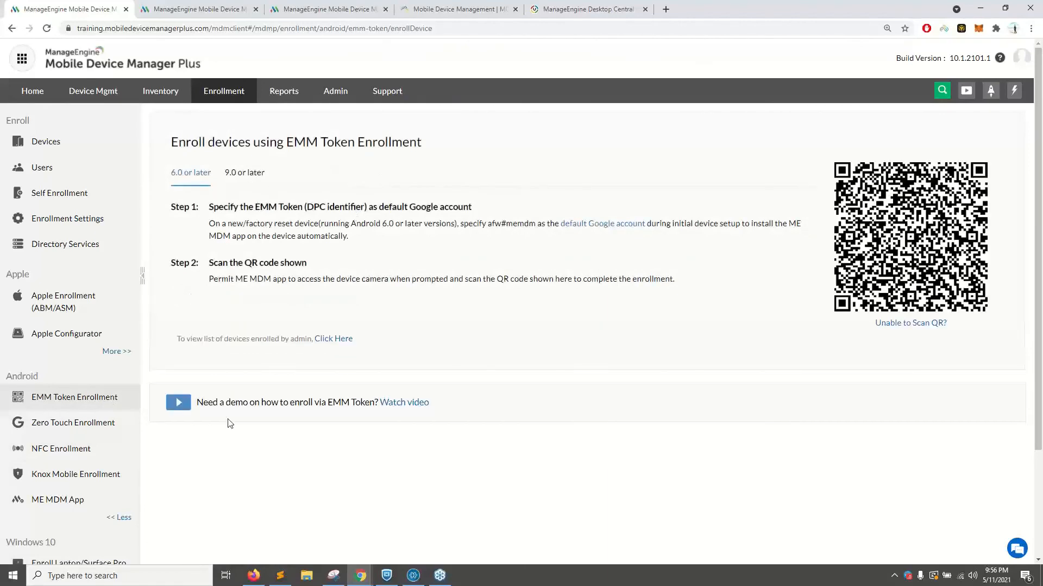
Read how NFC enrollment works and highlight the ManageEngine NFC Enrollment App name in the first stage
scroll(217, 418, "down", 3)
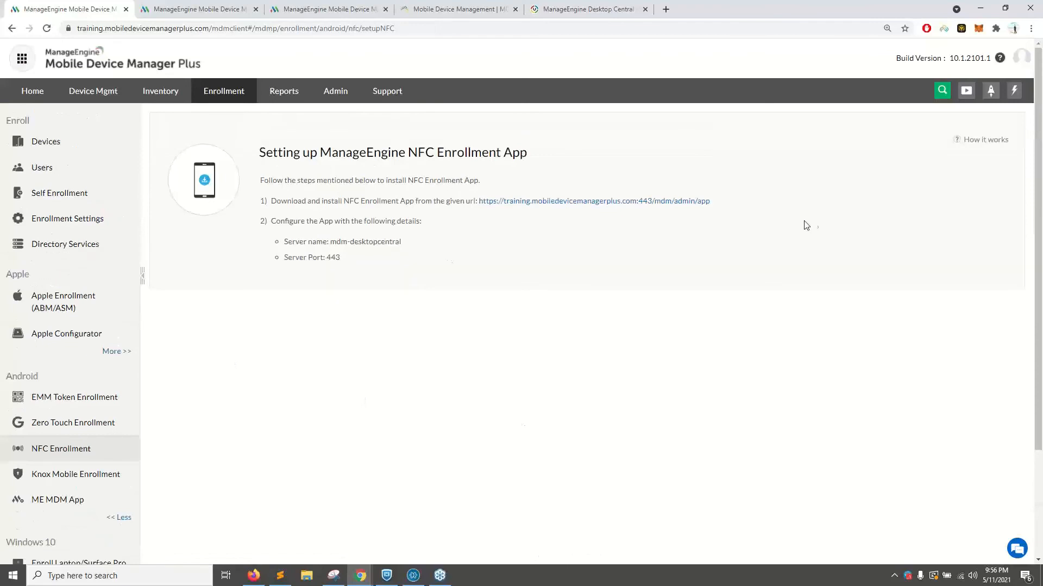
left_click(974, 145)
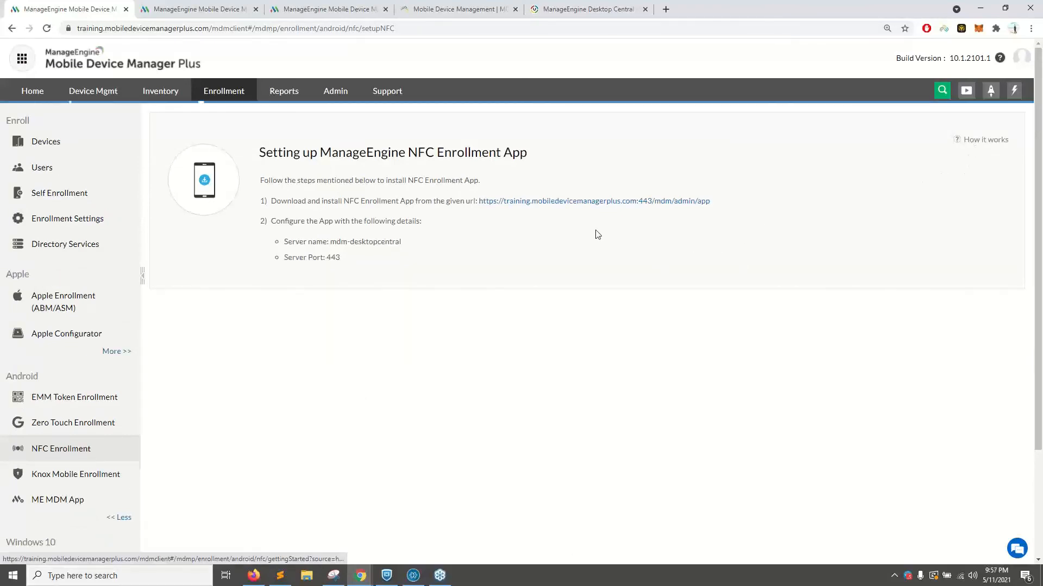
left_click_drag(311, 307, 443, 308)
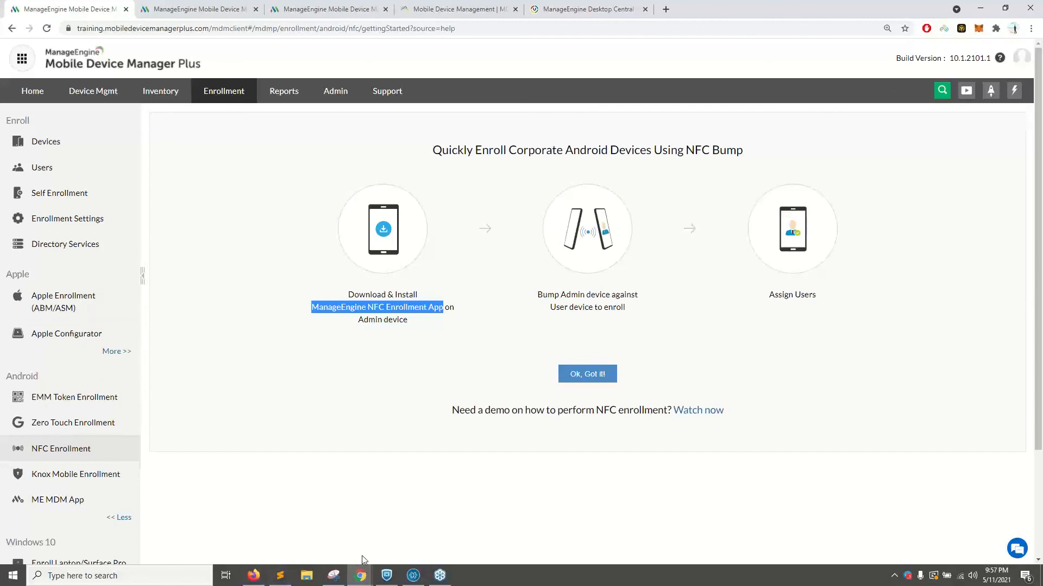
key("alt+Tab")
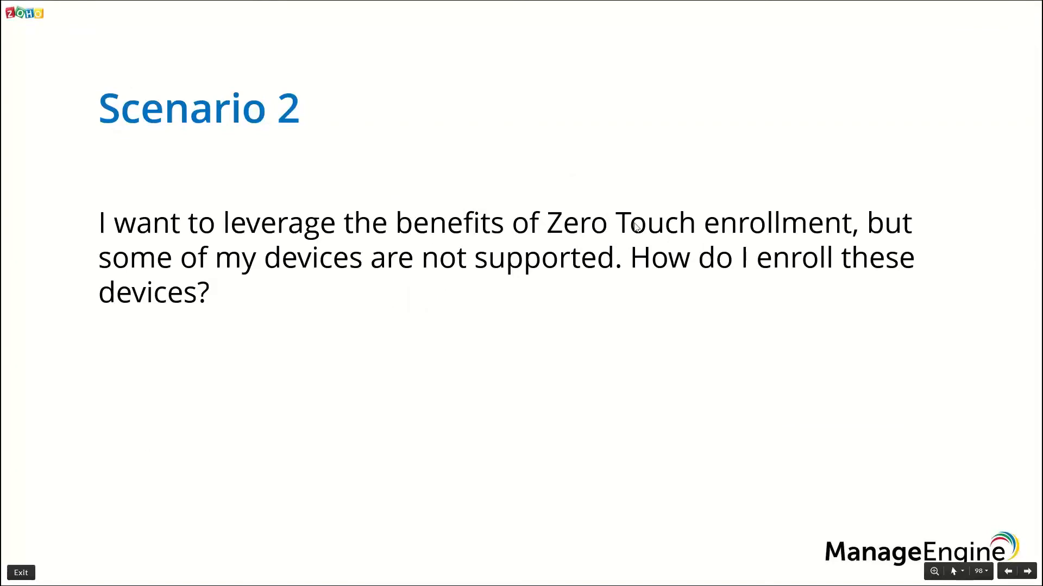
key("Right")
key("Right")
key("Right")
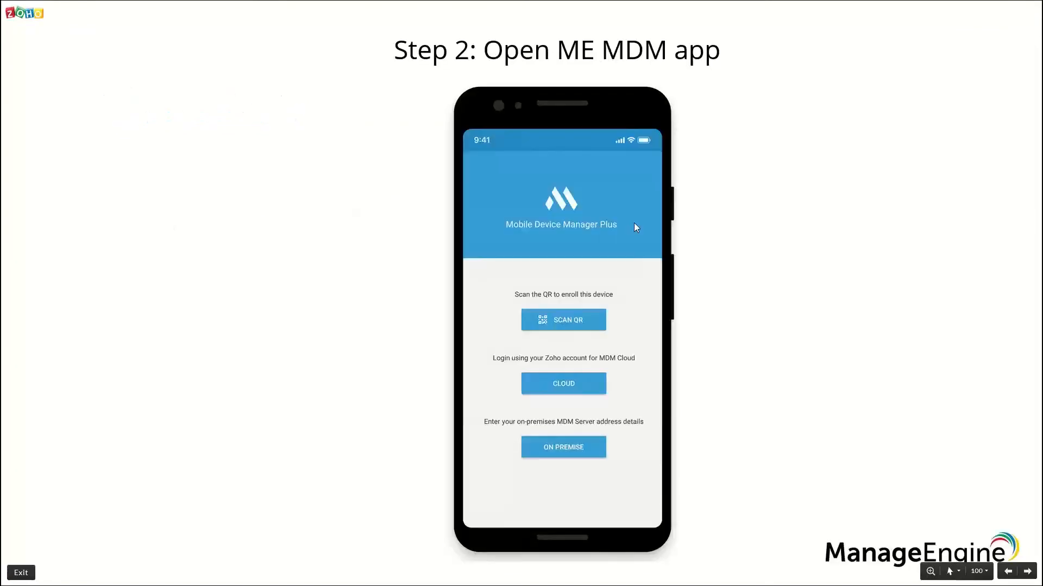